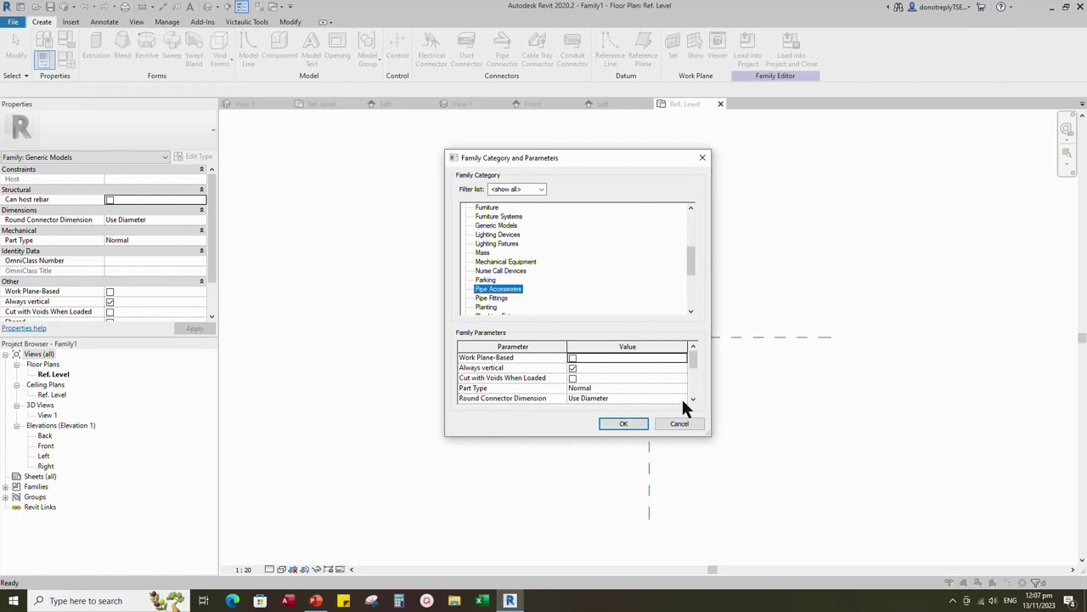
Step: Set the part type of the Pipe Accessories family to Valve - Breaks Into
click(682, 387)
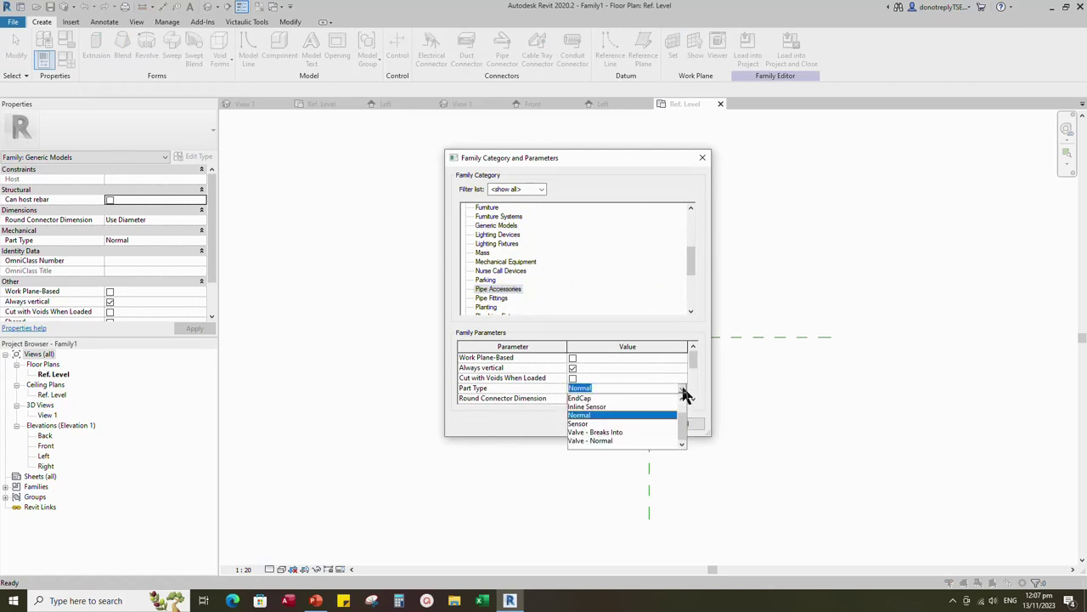
click(613, 431)
scroll(625, 395, down, 1)
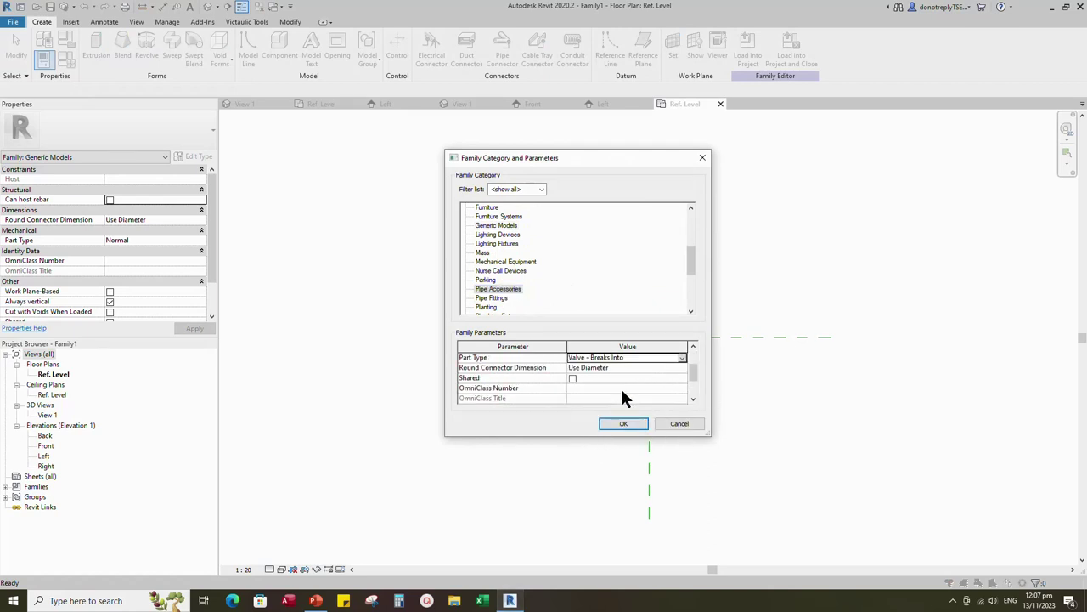
Step: Assign OmniClass number 23.65.55.14.14, Isolation Valves for Liquid Services, and accept the family category settings
click(682, 387)
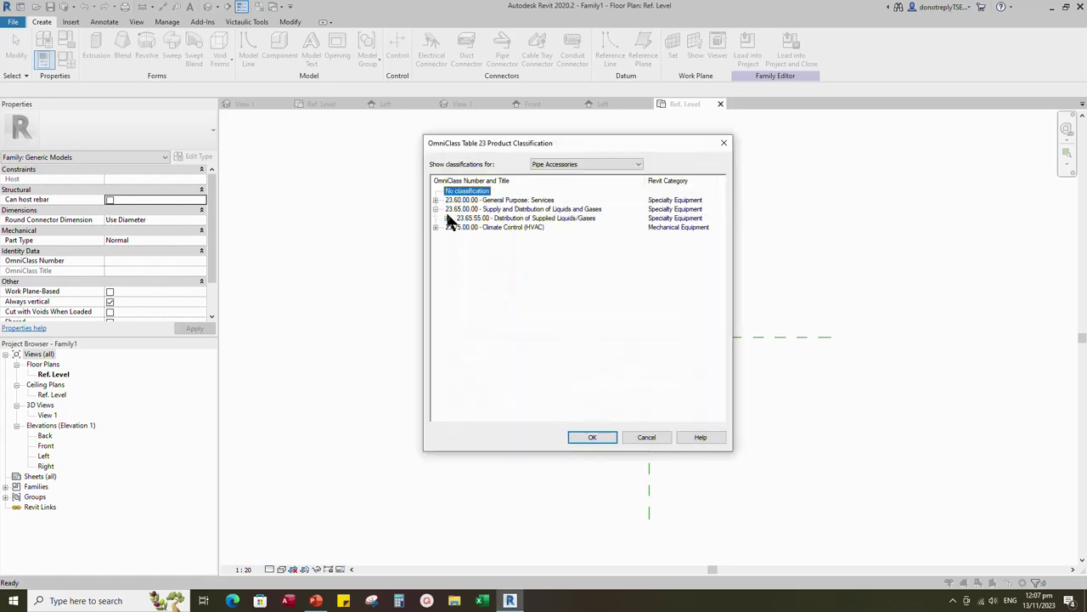
click(446, 218)
click(458, 228)
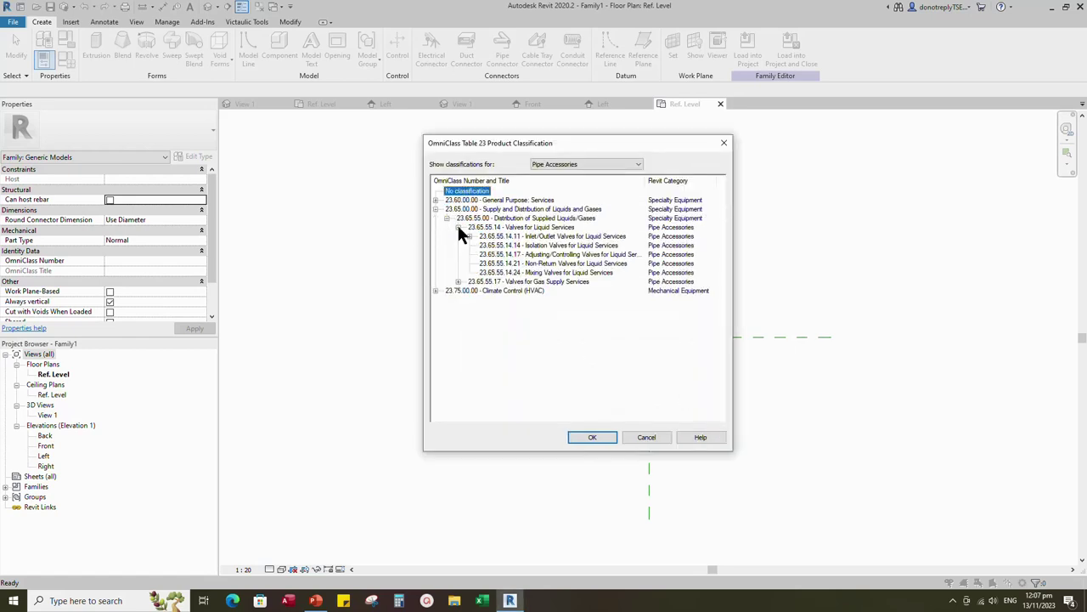
click(558, 246)
click(599, 436)
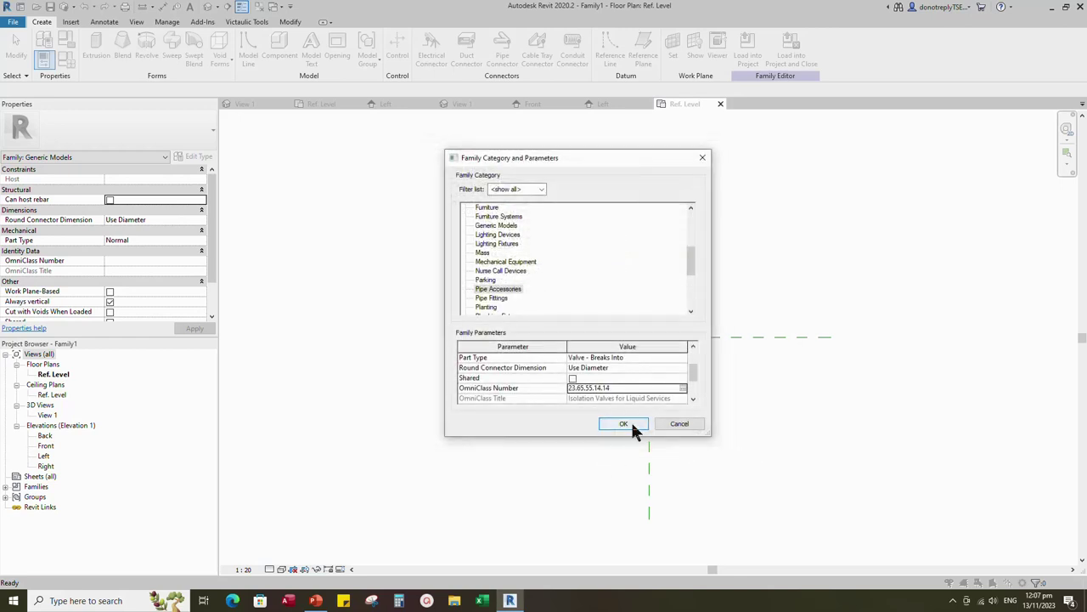
click(624, 424)
Step: Create reference planes offset 26 mm on both sides of the vertical centre plane by picking it
scroll(723, 374, up, 2)
click(626, 400)
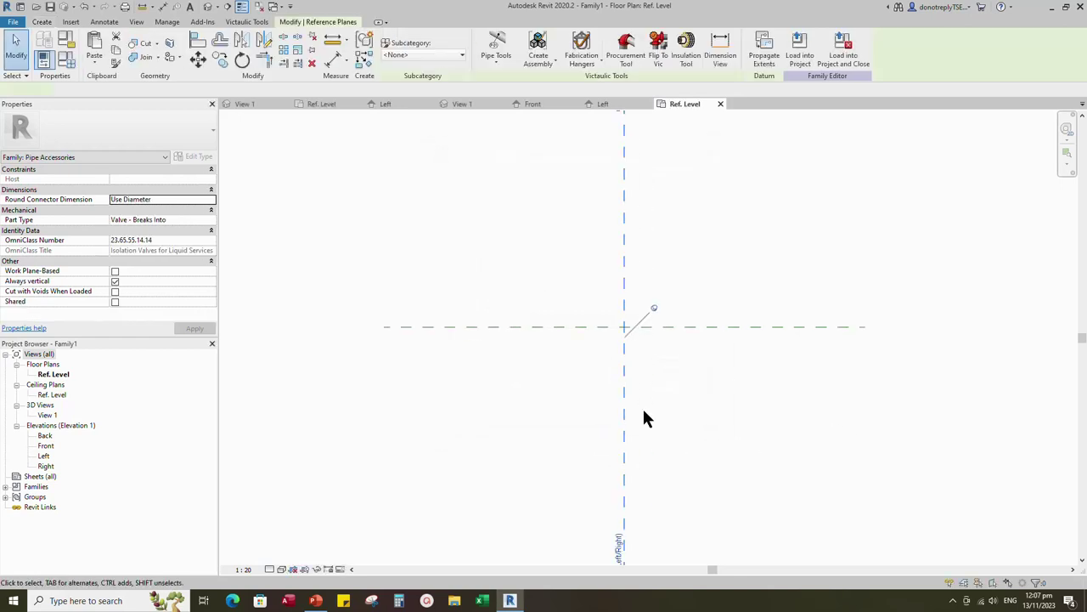
click(362, 63)
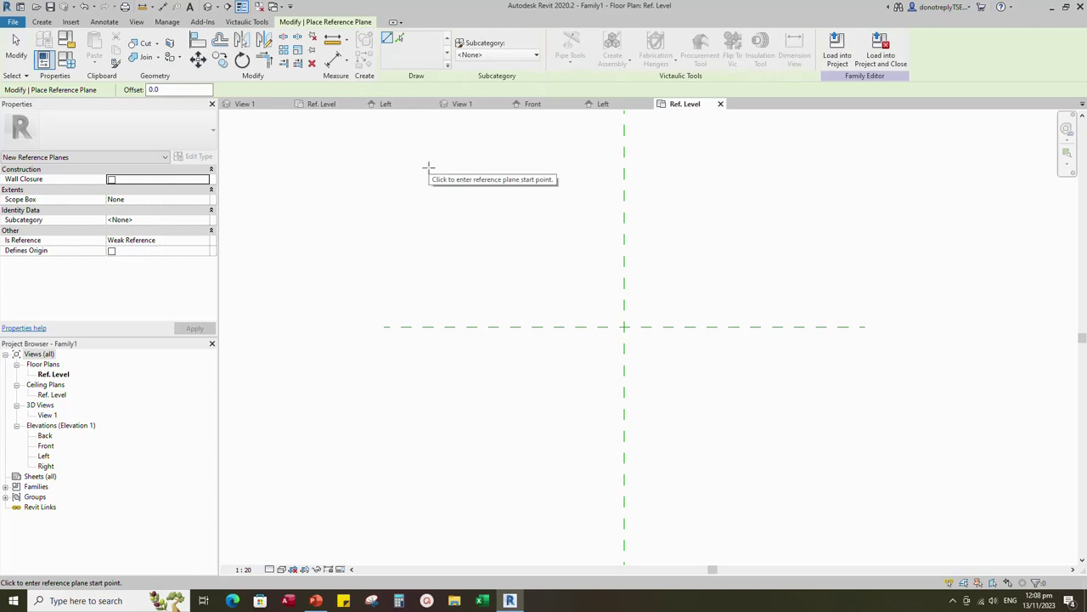
click(399, 38)
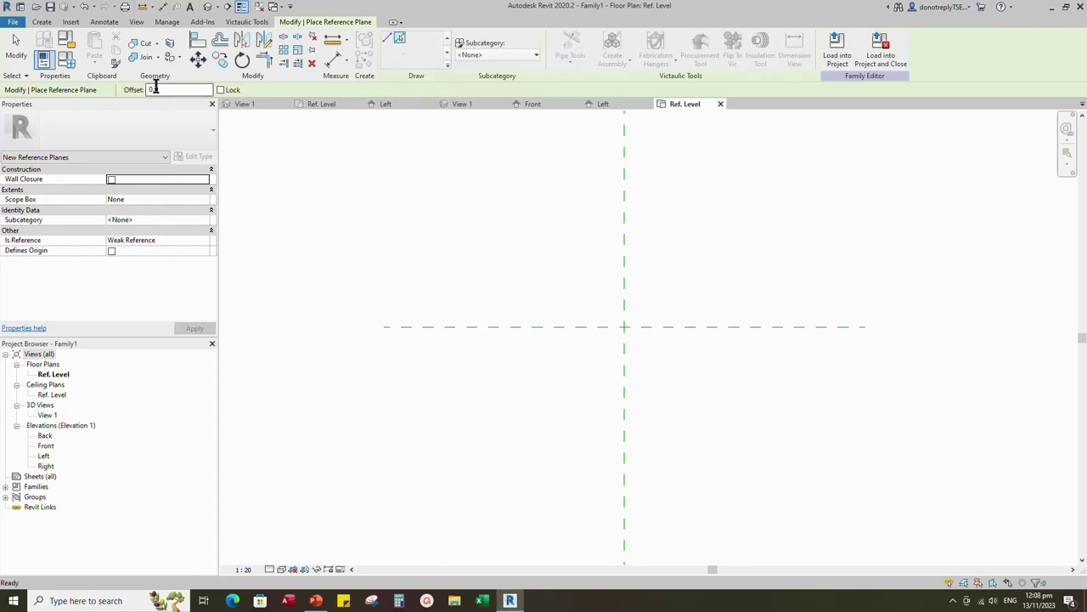
double_click(156, 89)
text(26)
scroll(629, 297, up, 2)
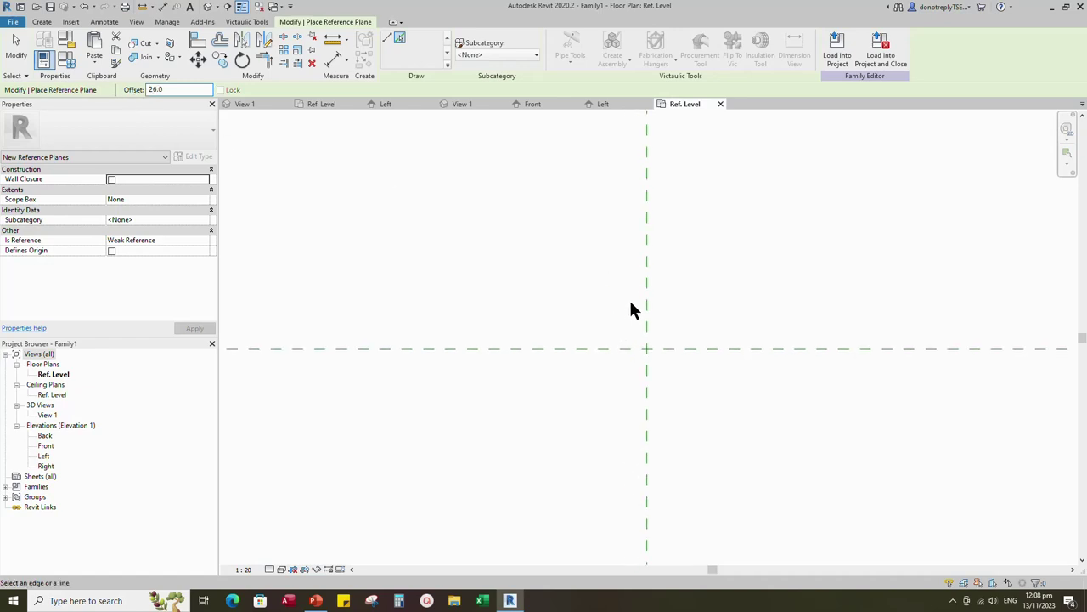
click(650, 298)
scroll(674, 296, up, 2)
Step: Set the view scale to 1:5 and place an equalized aligned dimension across the three vertical reference planes
click(243, 568)
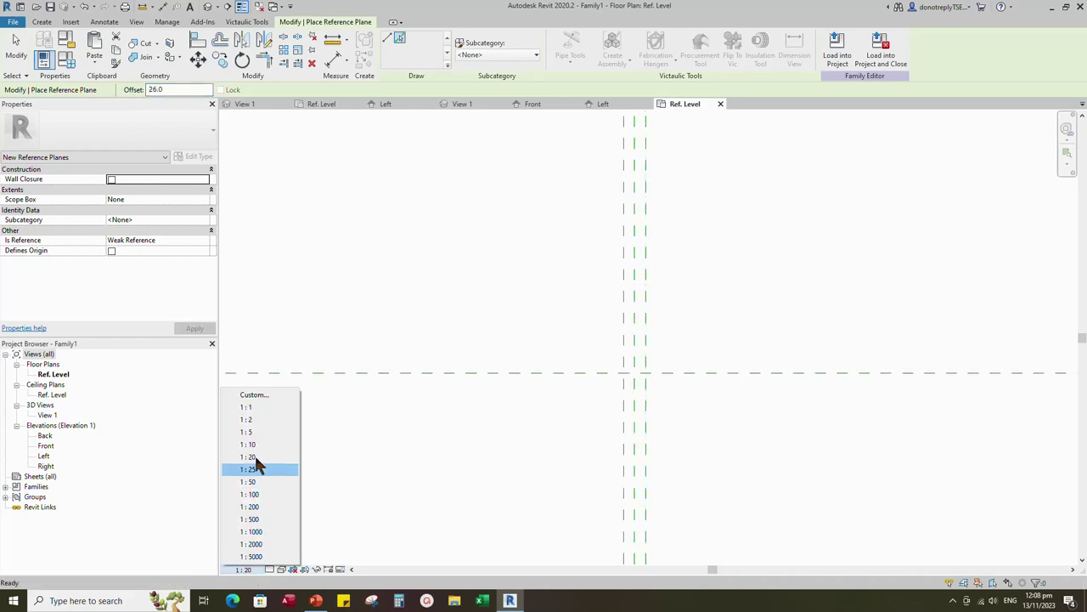
click(293, 433)
click(327, 61)
scroll(528, 383, down, 1)
click(619, 189)
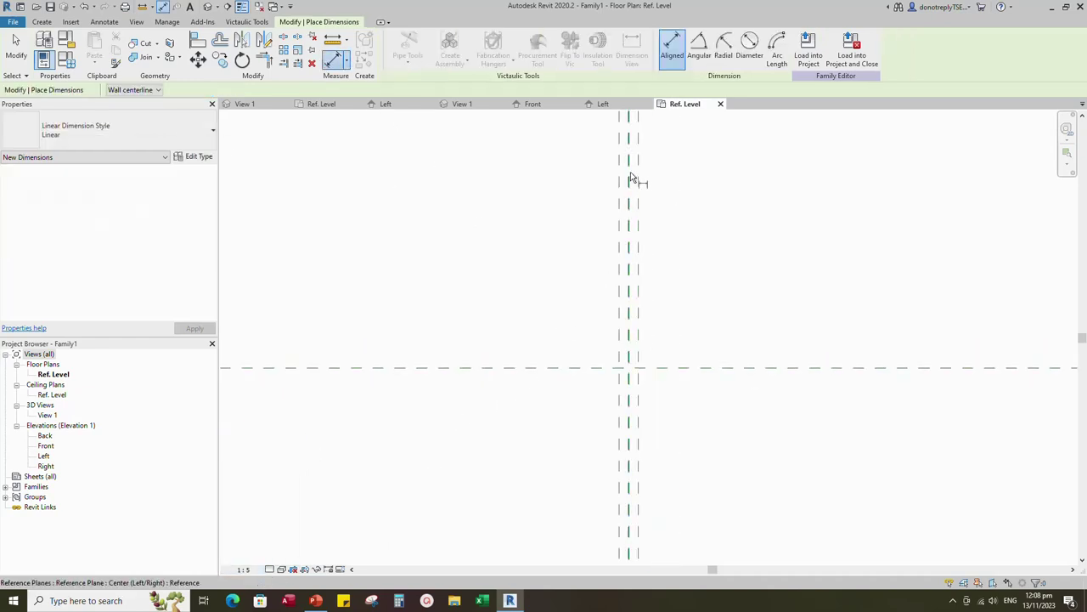
click(629, 172)
click(638, 158)
click(671, 202)
click(628, 177)
Step: Add an overall aligned dimension between the two outer vertical reference planes, above the equalized one
click(619, 167)
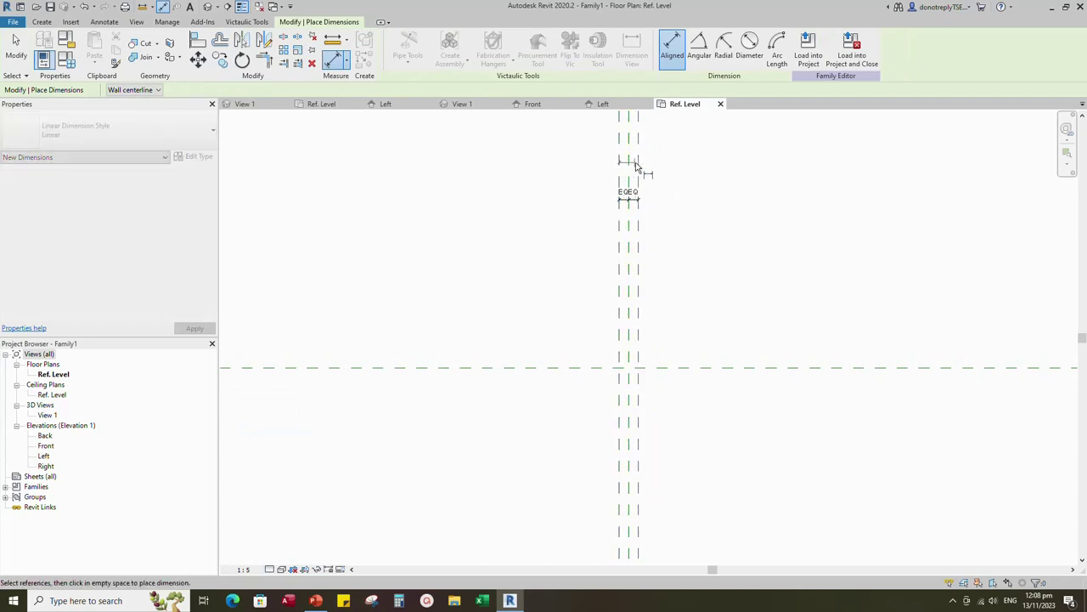
click(638, 165)
click(680, 175)
scroll(678, 194, up, 1)
key(Escape)
Step: Label the overall dimension with a new instance family parameter named L
click(617, 167)
click(500, 47)
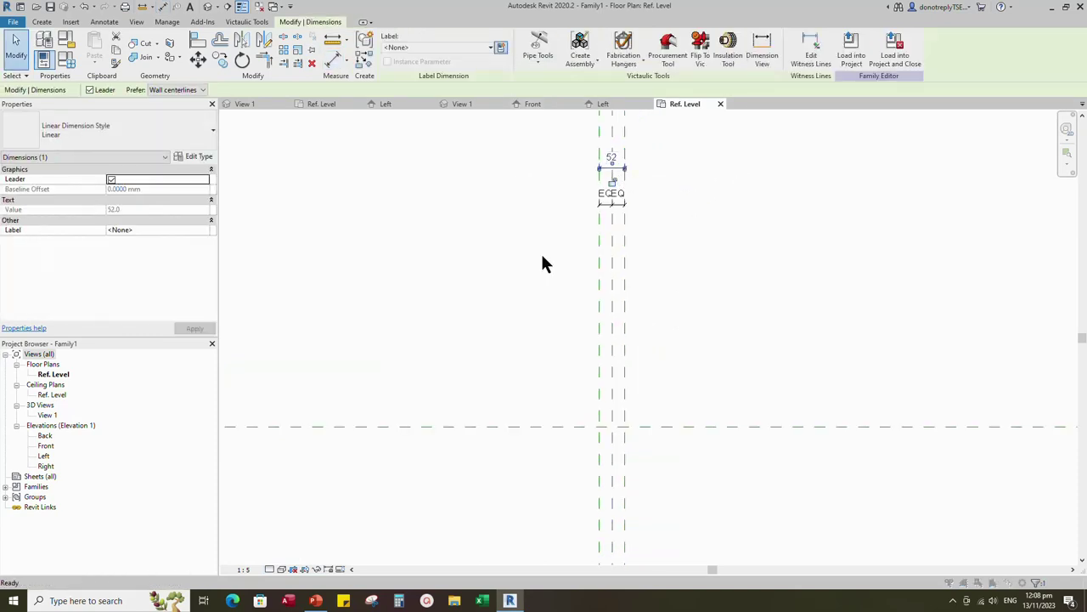
text(L)
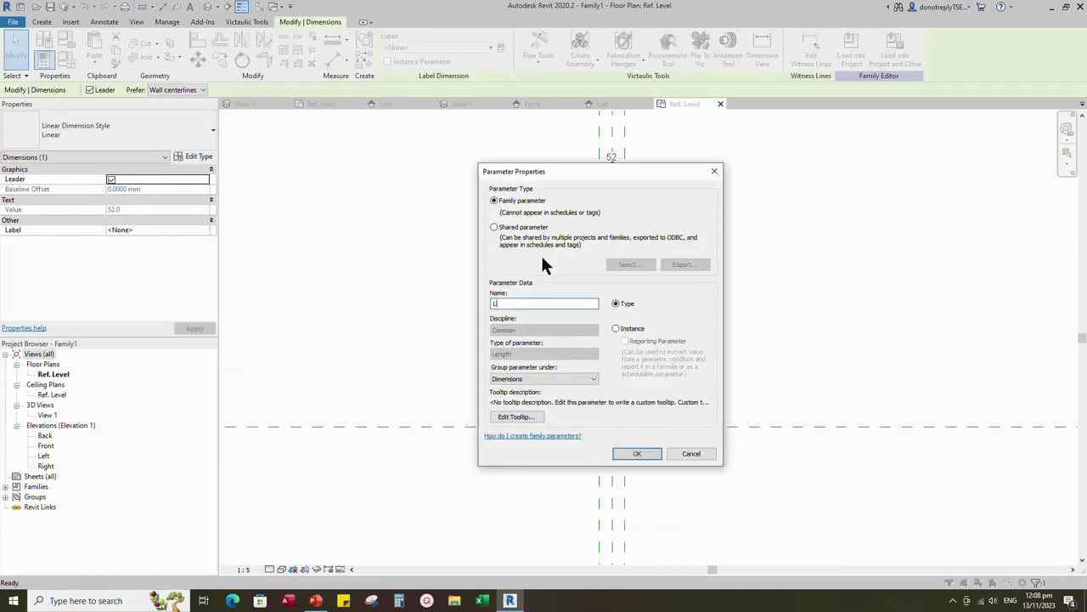
click(615, 329)
click(639, 452)
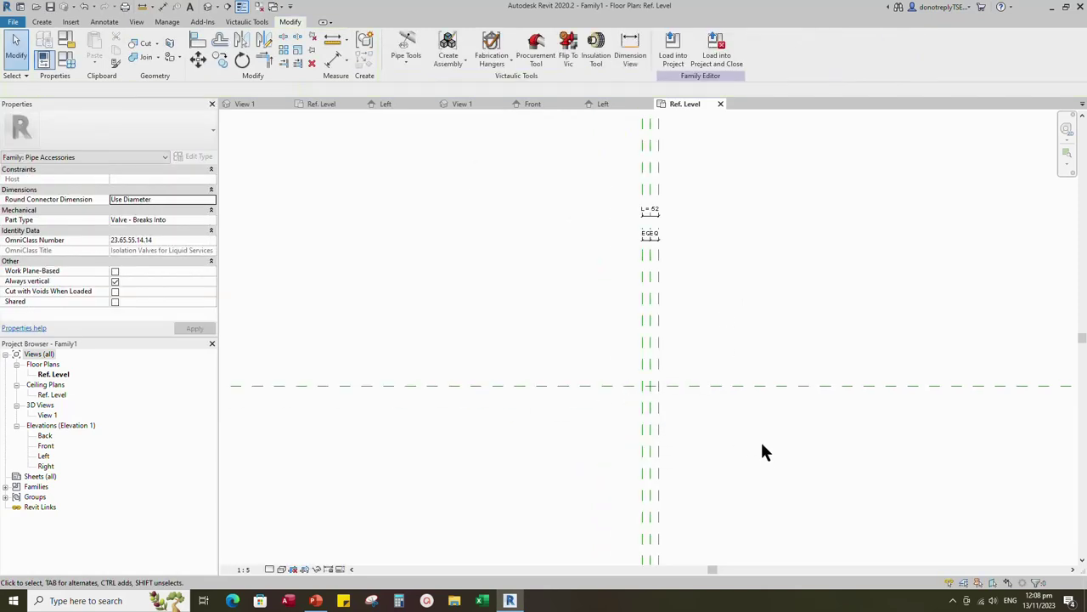
Step: Add an instance length parameter named Nominal Diameter to the family types, grouped under Dimensions
scroll(762, 443, down, 1)
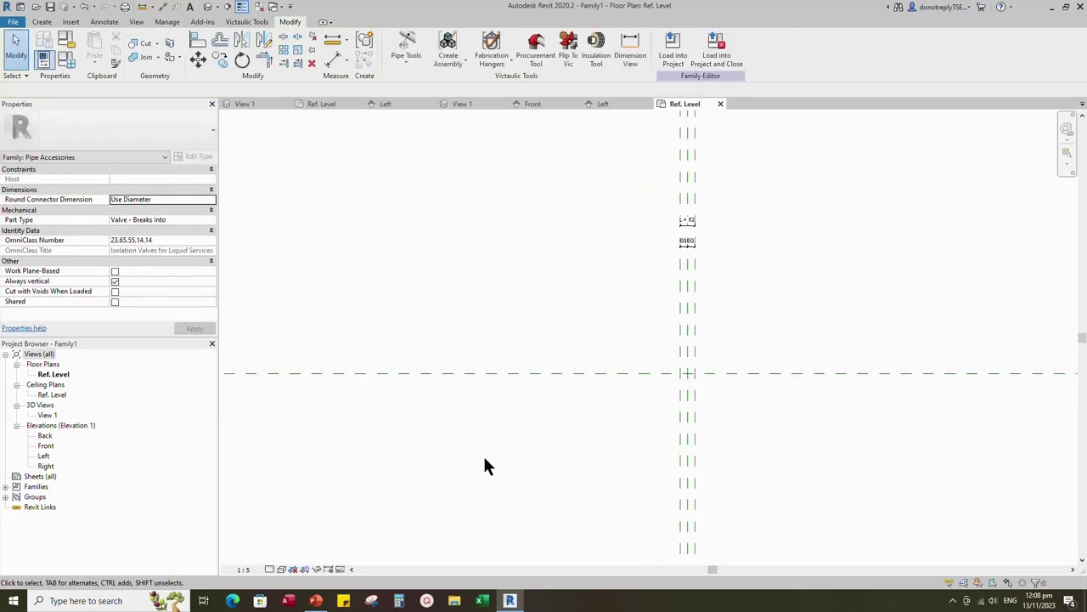
click(66, 62)
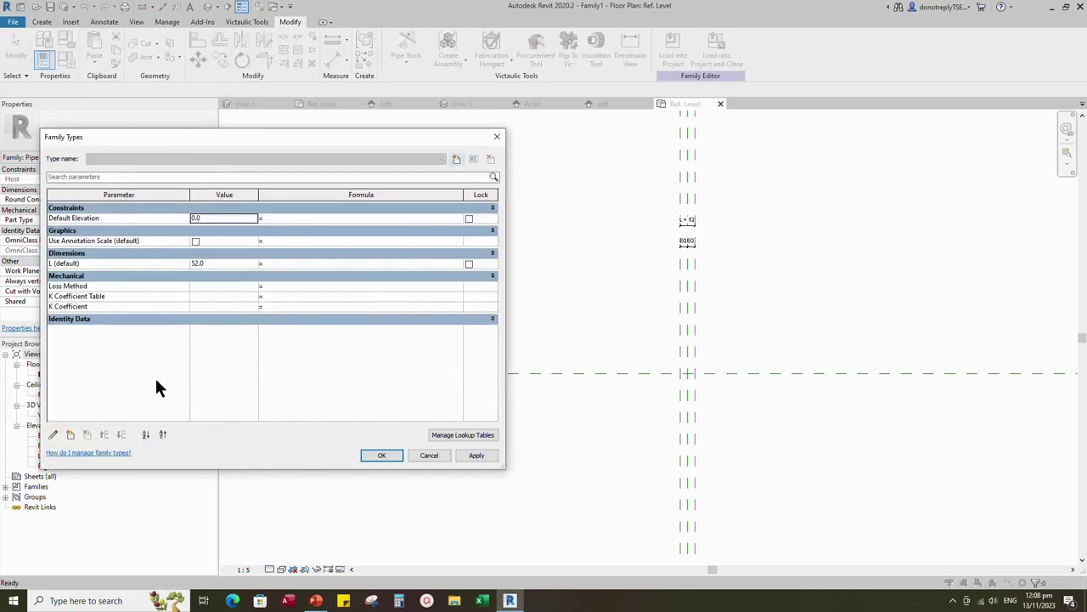
click(70, 434)
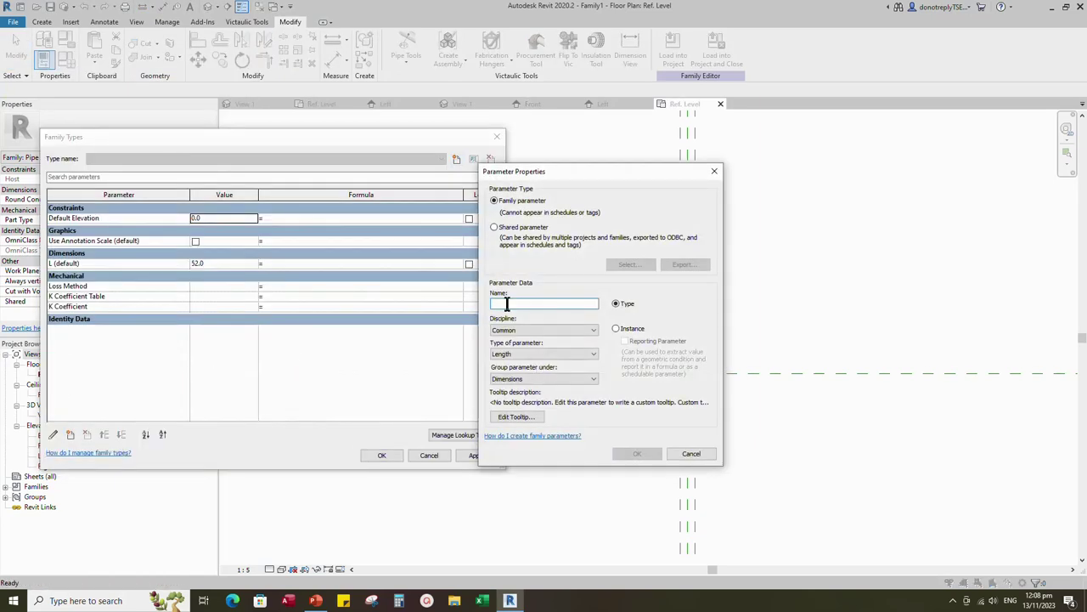
text(Nominal Diameter)
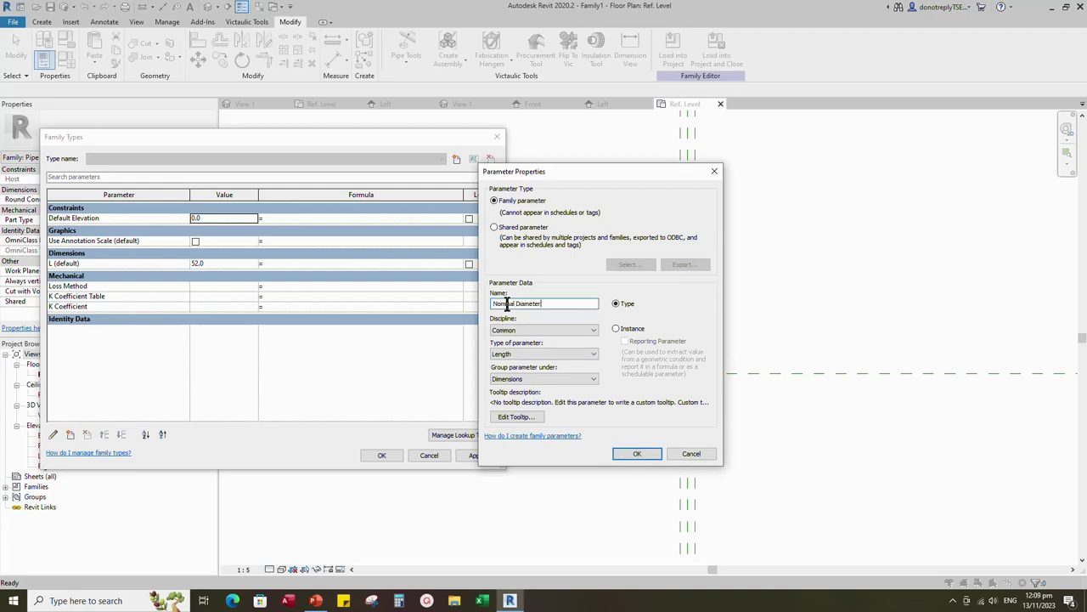
click(616, 329)
click(639, 456)
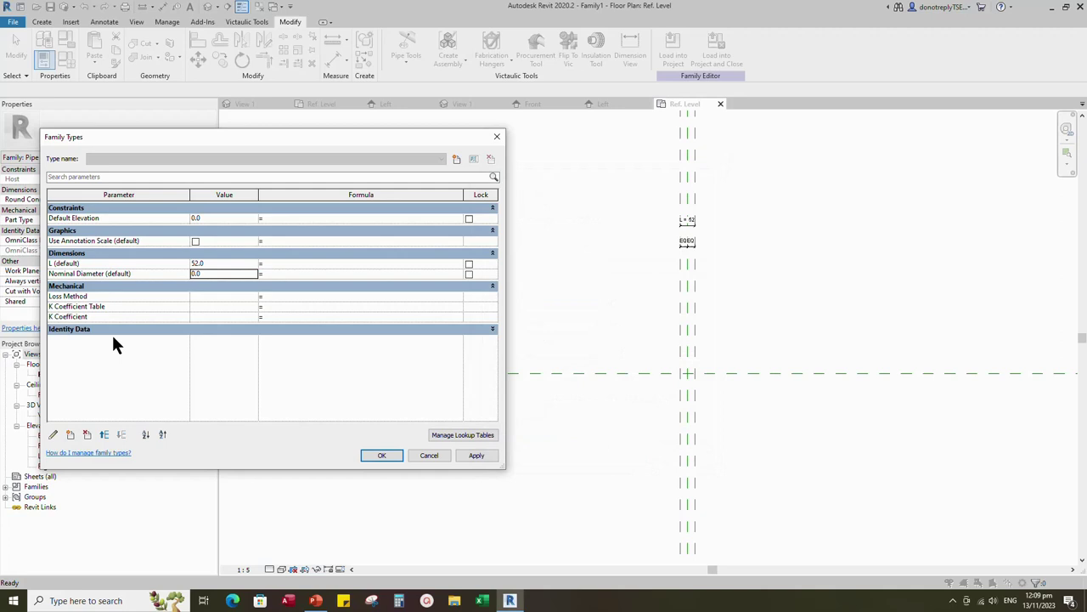
Step: Move the Nominal Diameter parameter above L and set its value to 100
click(81, 274)
click(103, 435)
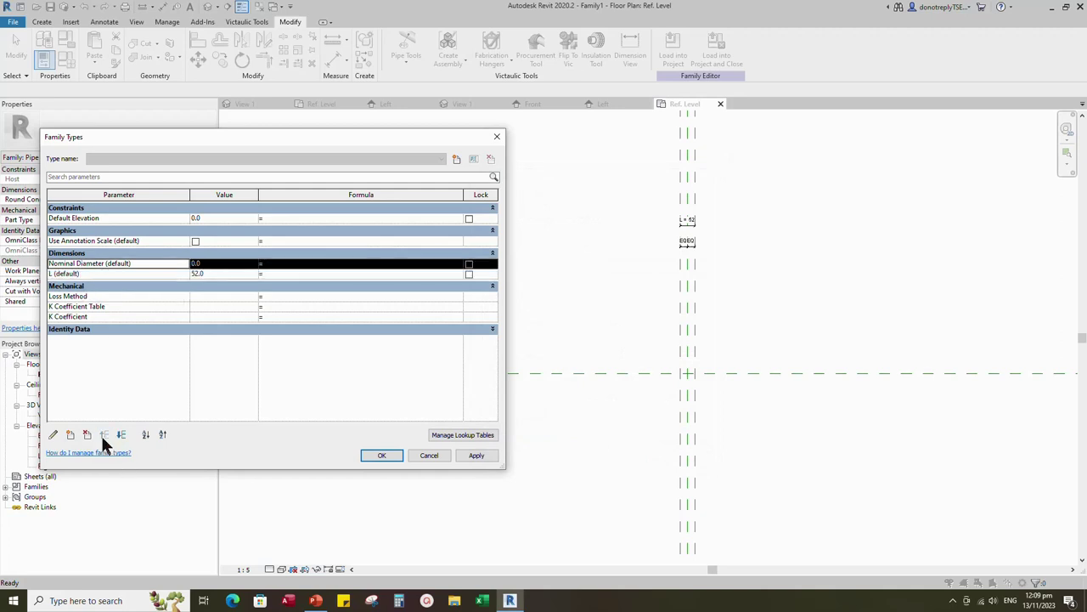
click(195, 263)
text(100)
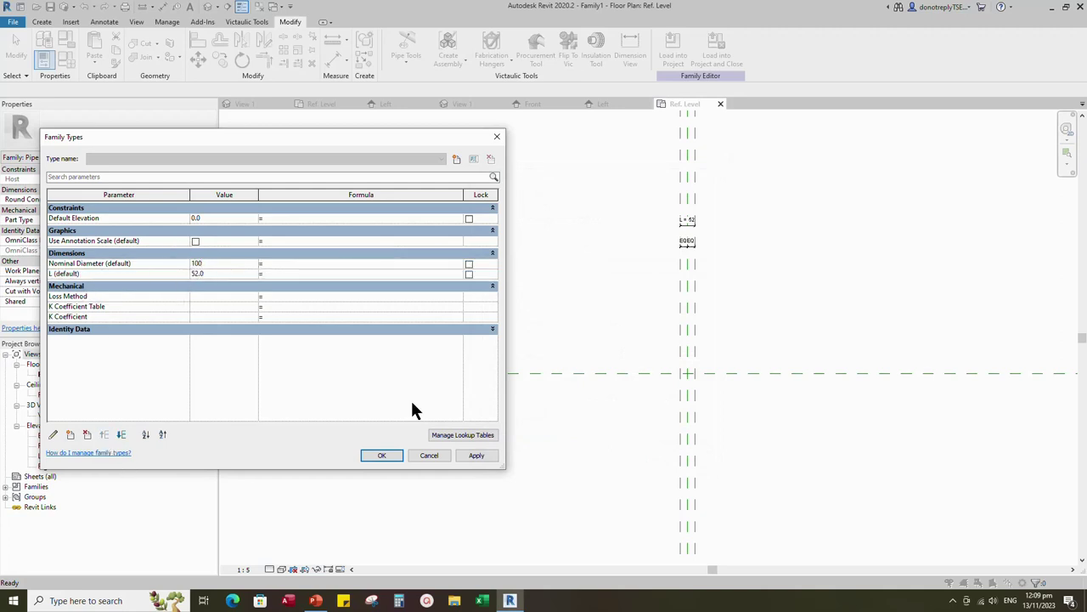
key(Return)
Step: Add an instance length parameter named J and move it below Nominal Diameter
click(71, 434)
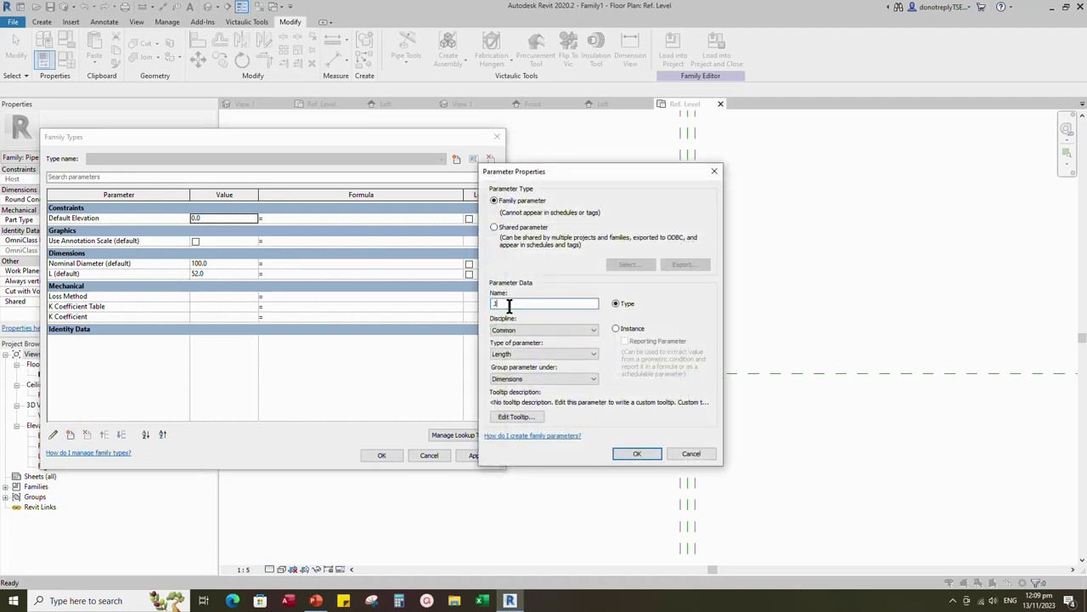
click(616, 328)
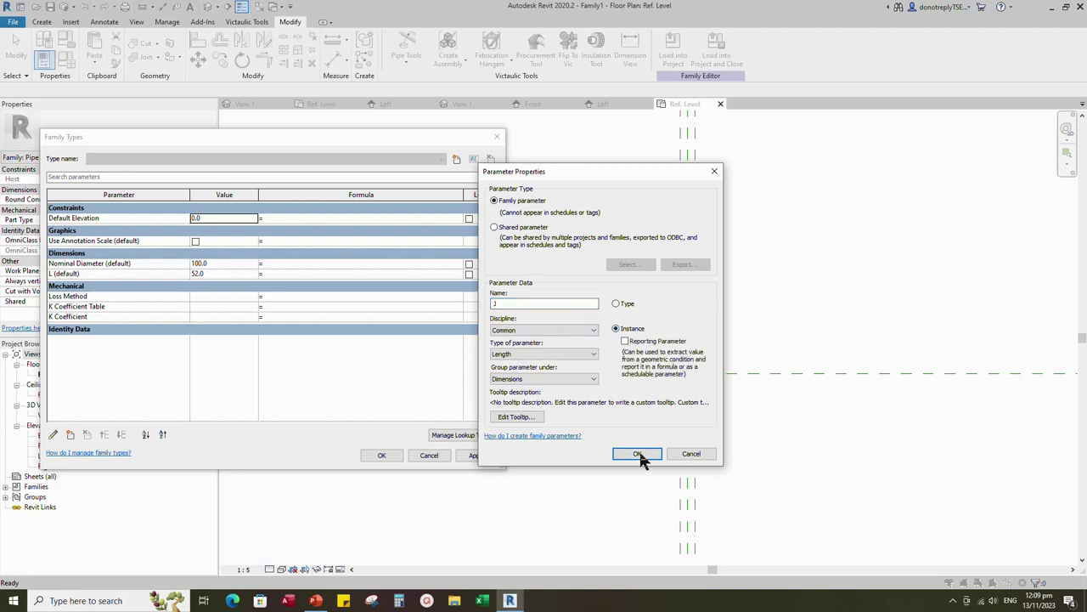
click(639, 456)
click(81, 265)
click(121, 435)
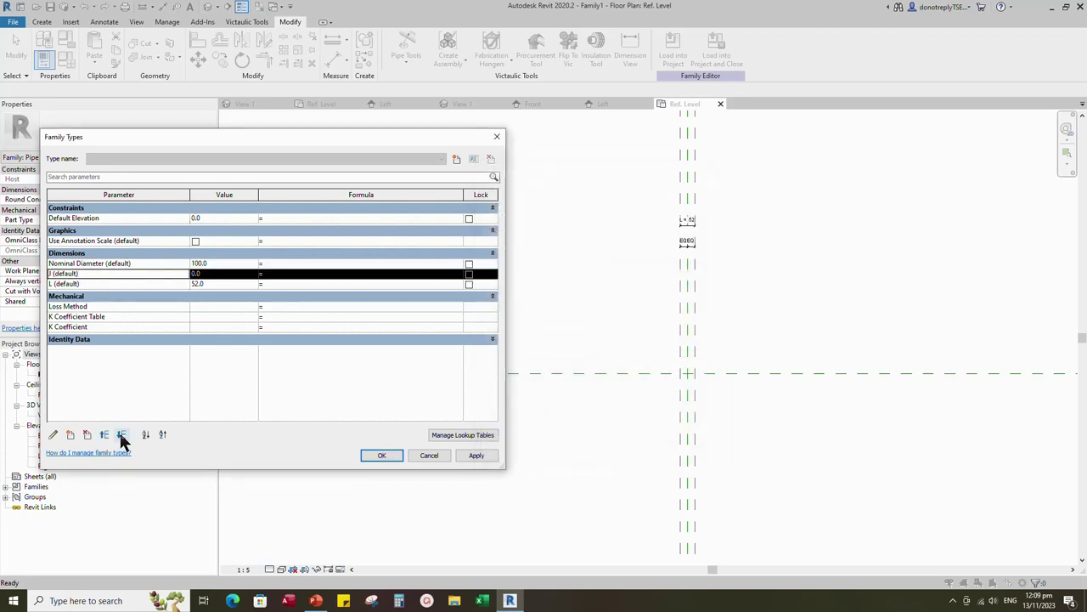
Step: Add an instance length parameter named K and move it between J and L
click(69, 434)
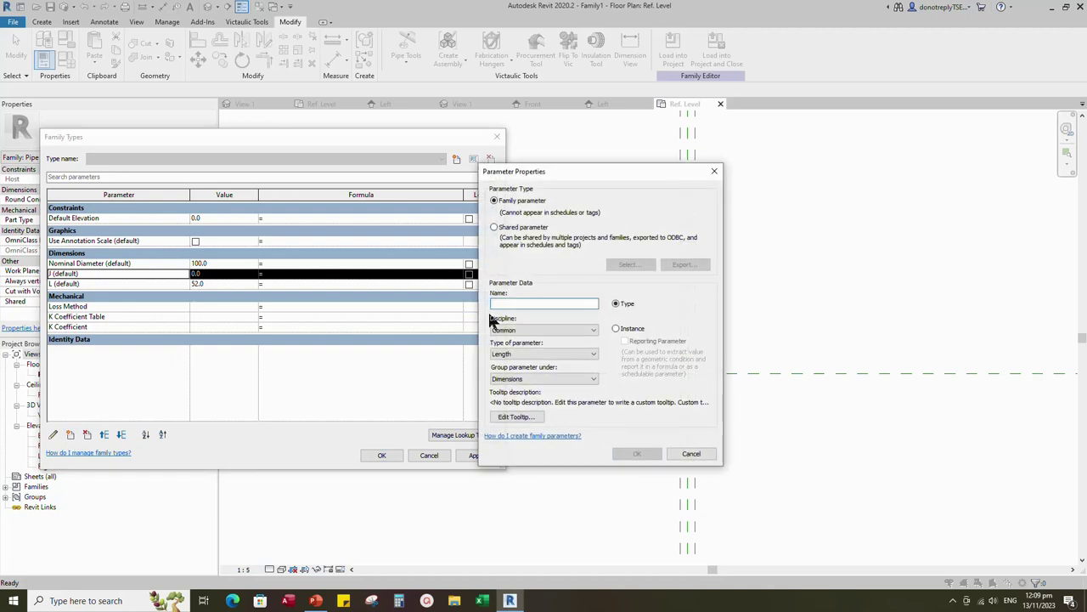
text(K)
click(616, 328)
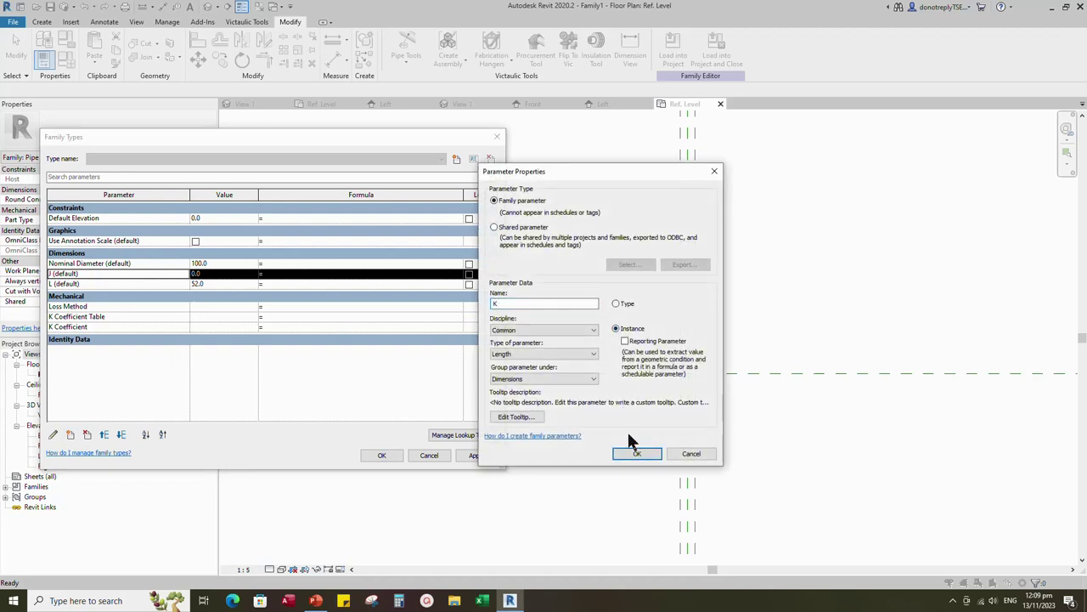
click(638, 453)
click(122, 435)
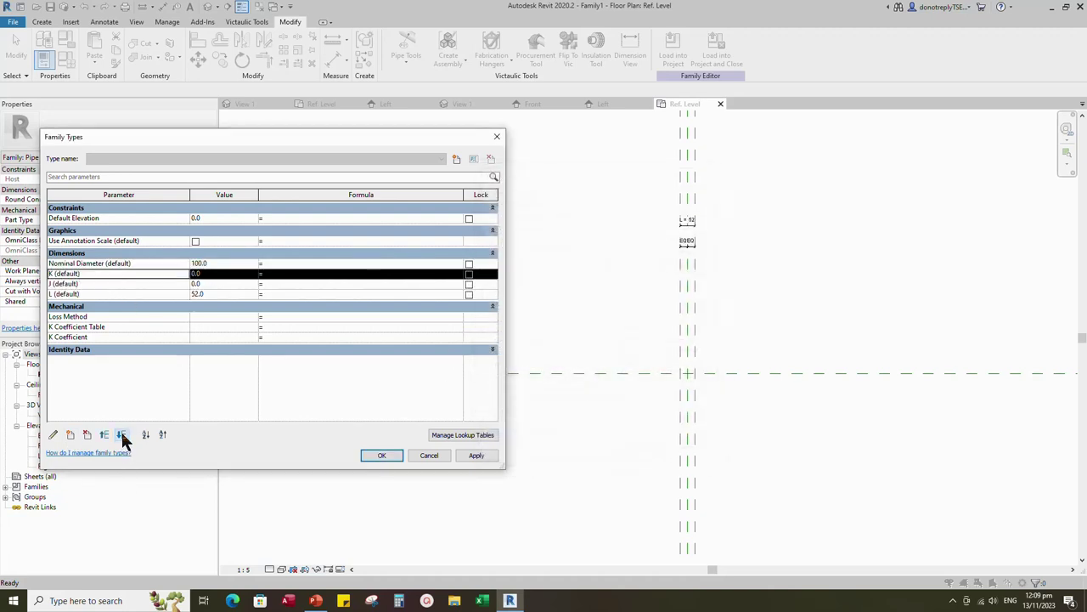
click(121, 435)
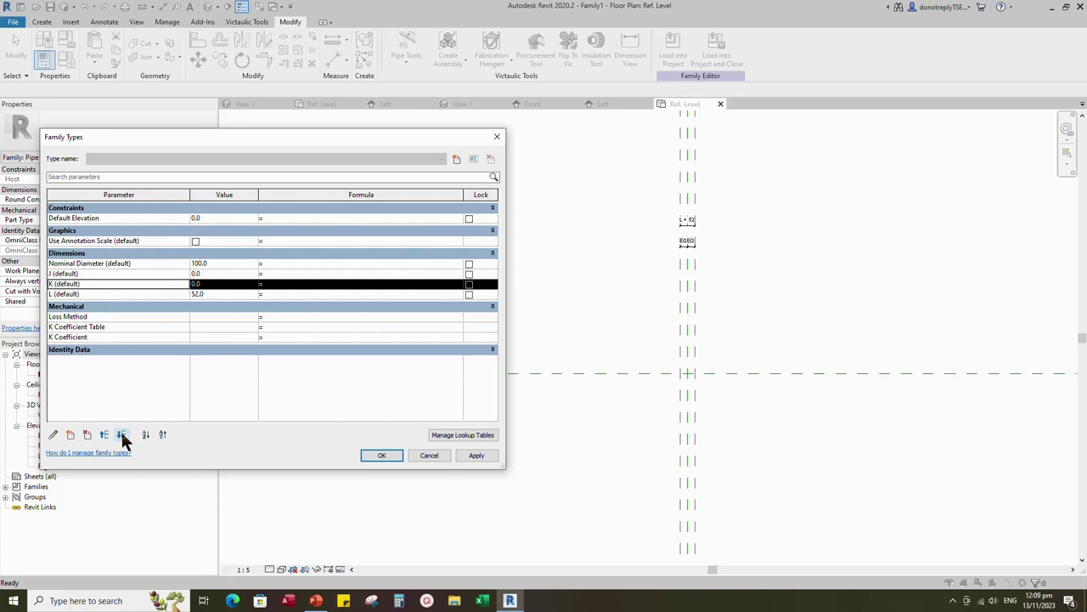
Step: Add an instance length parameter named JR and move it between J and K
click(72, 435)
text(JR)
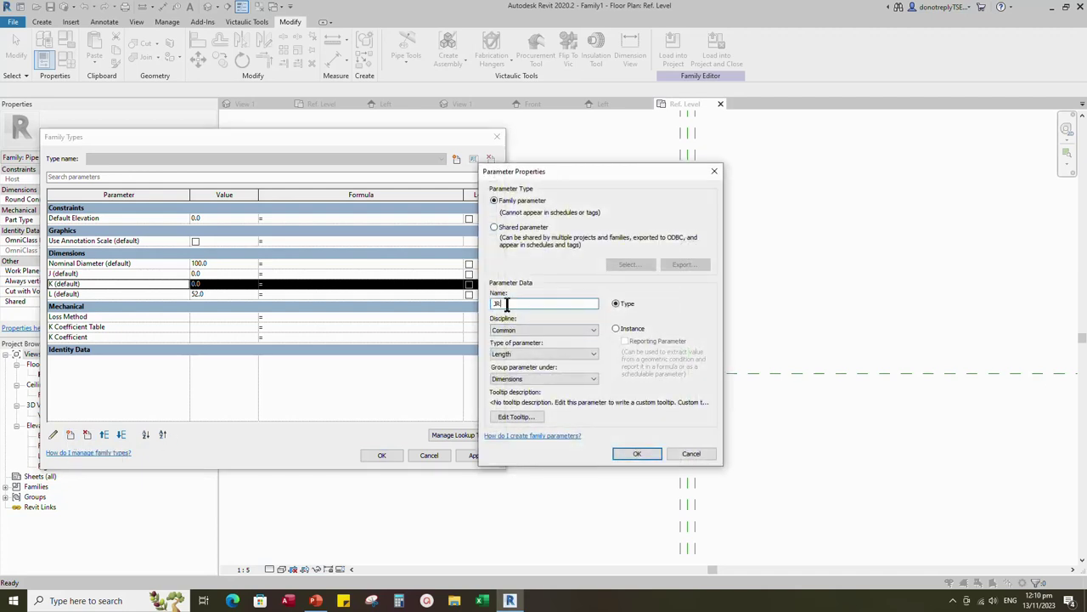
click(616, 328)
click(638, 454)
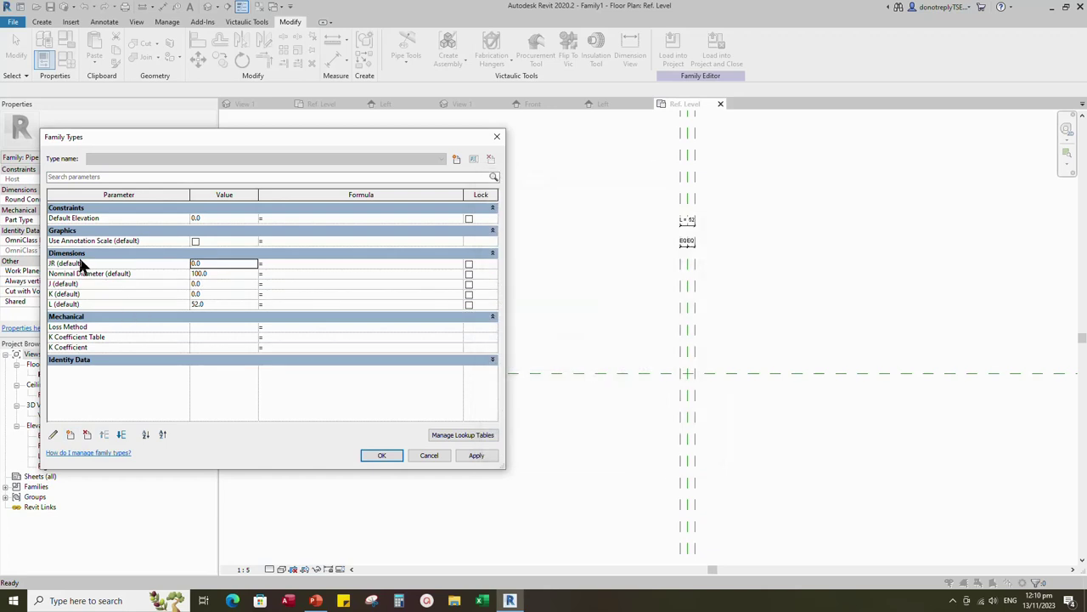
click(121, 435)
click(121, 434)
Step: Give the JR parameter the formula J/2 and apply it
click(280, 414)
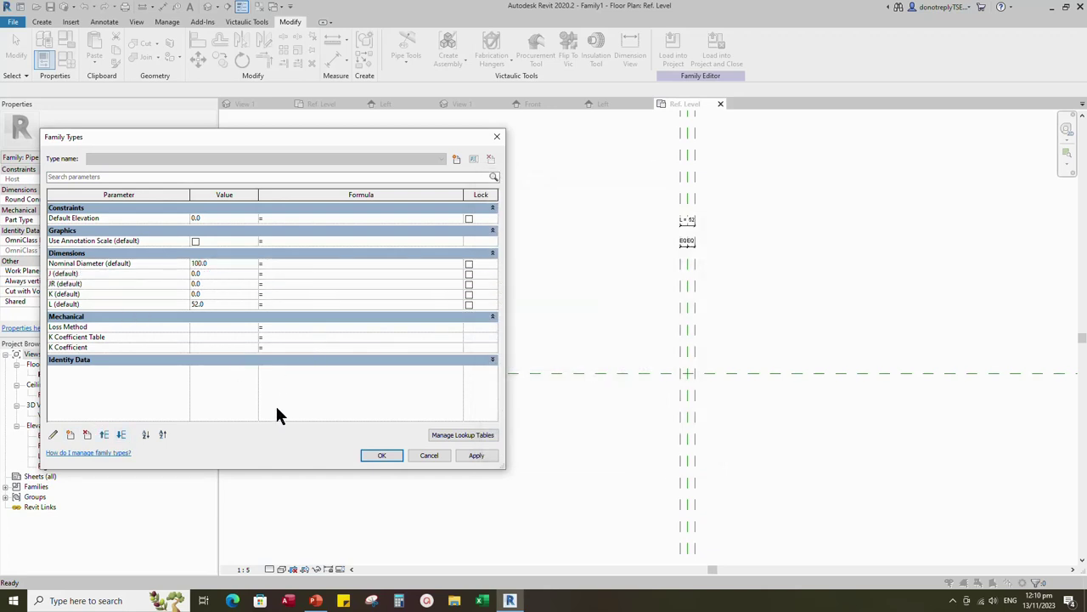
text(J/2)
click(479, 455)
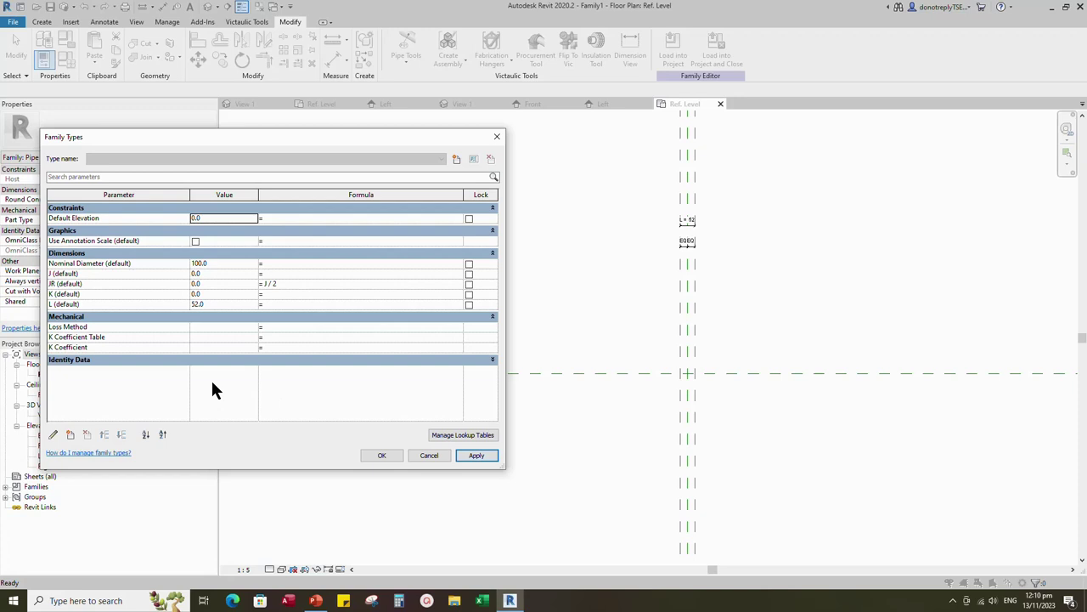
Step: Add an instance length parameter named J1 and move it between JR and K
click(71, 434)
text(J1)
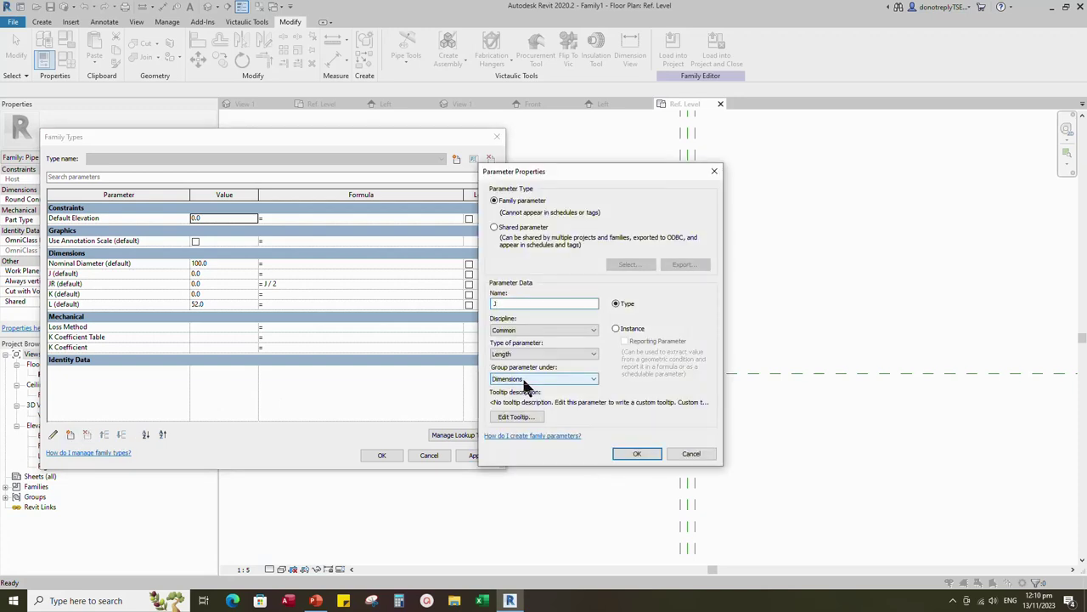
click(617, 328)
click(637, 453)
click(68, 263)
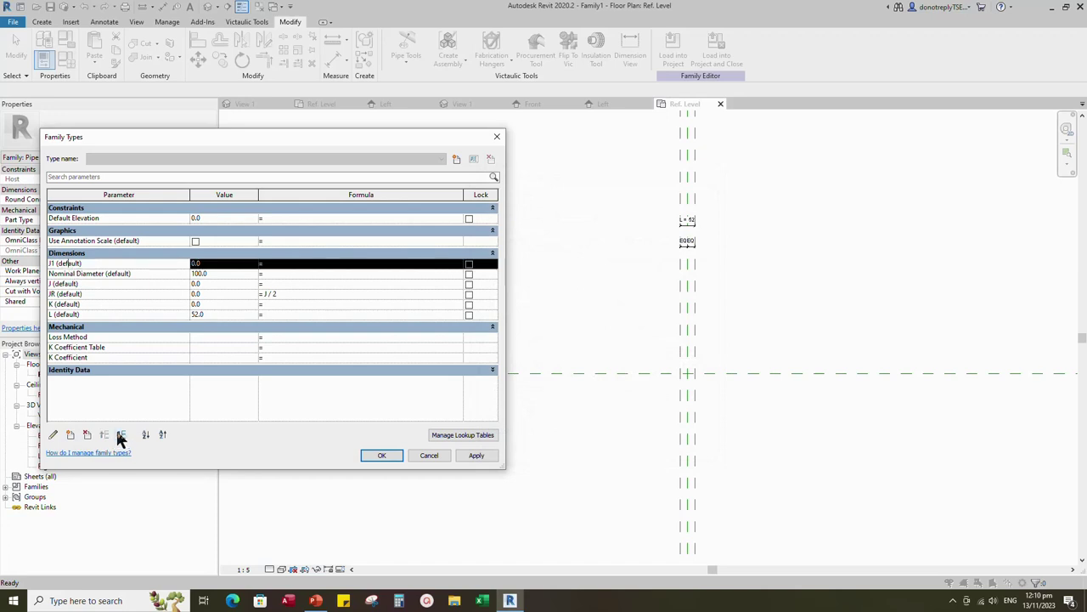
click(121, 435)
click(121, 434)
click(121, 434)
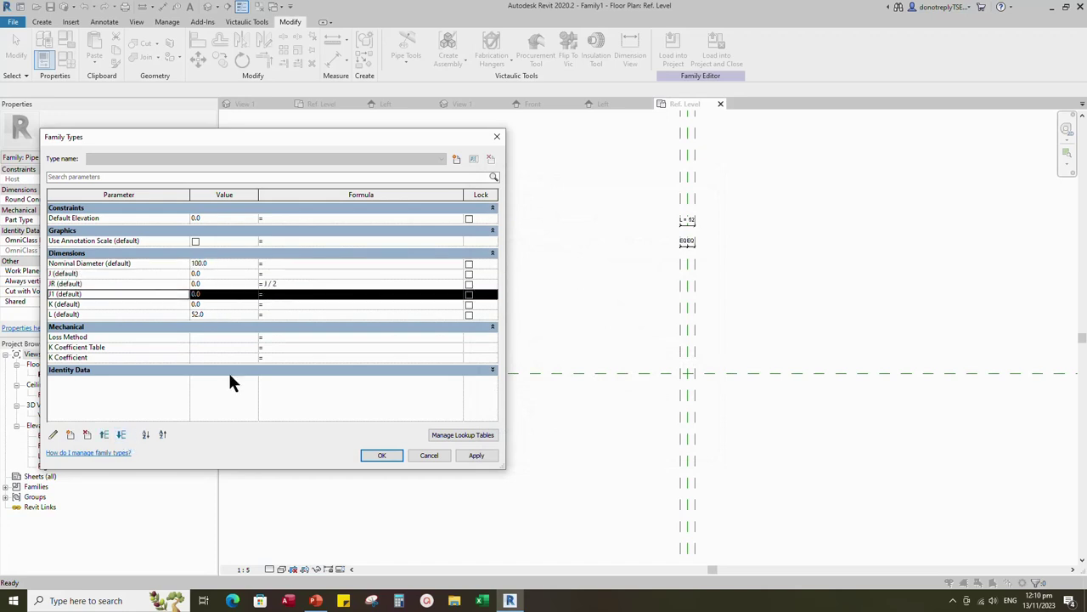
Step: Give the J1 parameter the formula JR - K and apply it
click(274, 294)
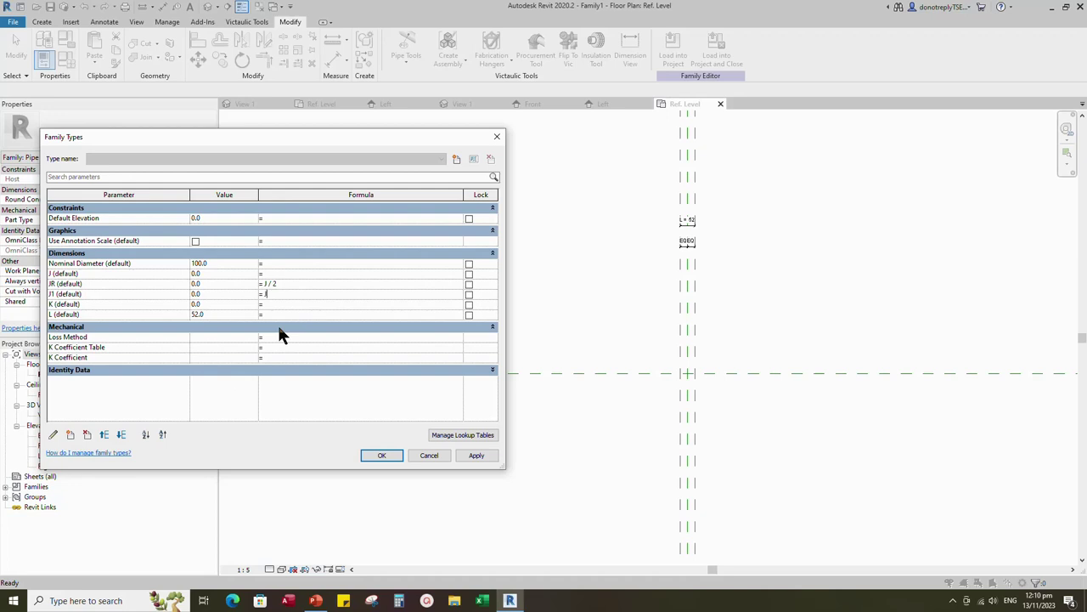
text(JR - K)
click(475, 457)
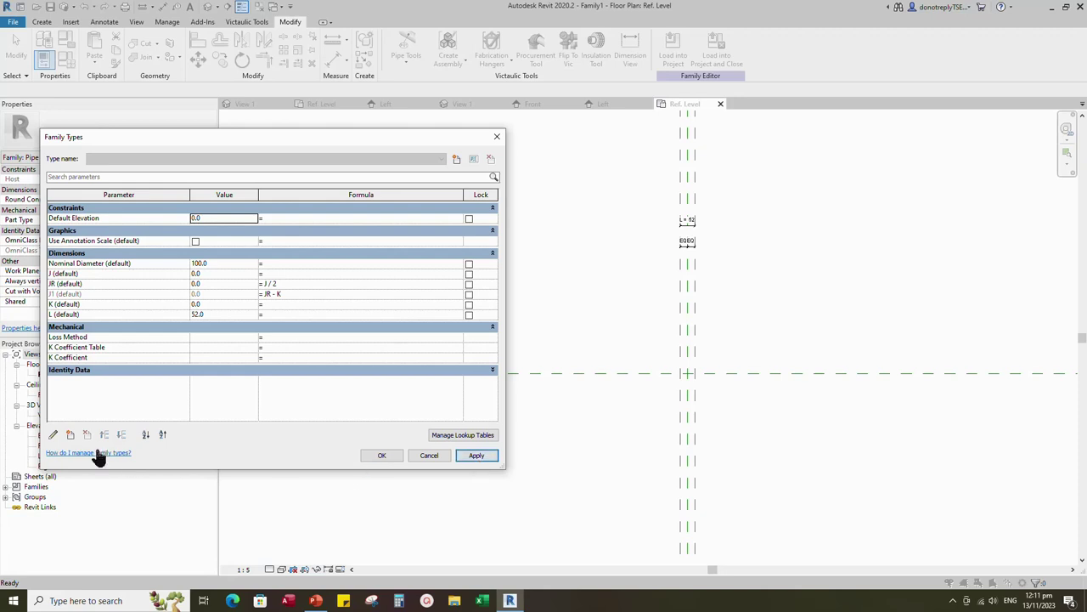
Step: Add an instance length parameter named OD and move it directly below Nominal Diameter
click(71, 435)
text(OD)
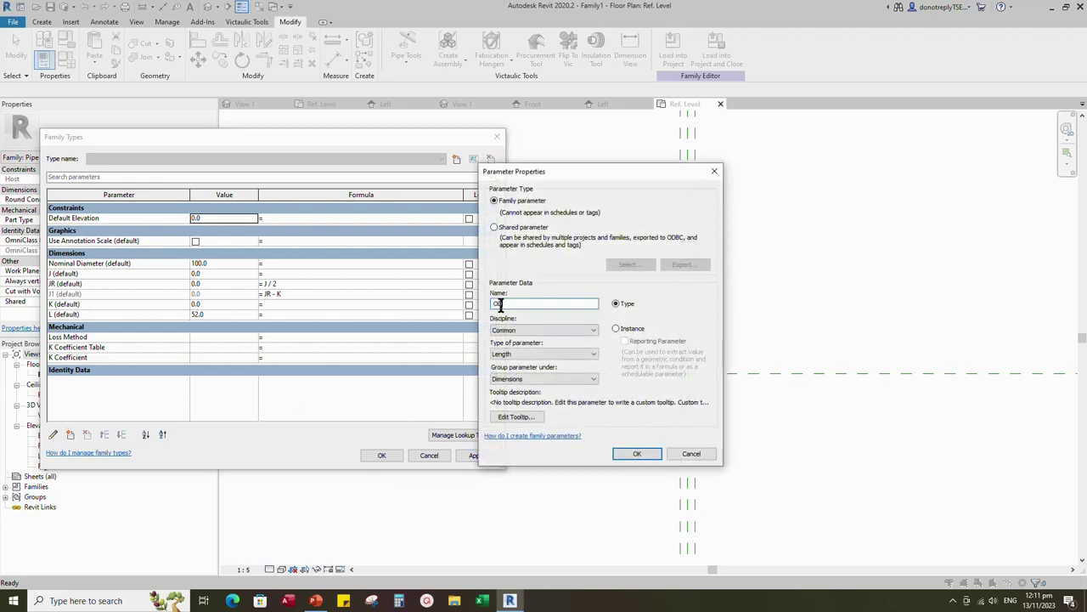
click(616, 328)
click(638, 453)
click(68, 325)
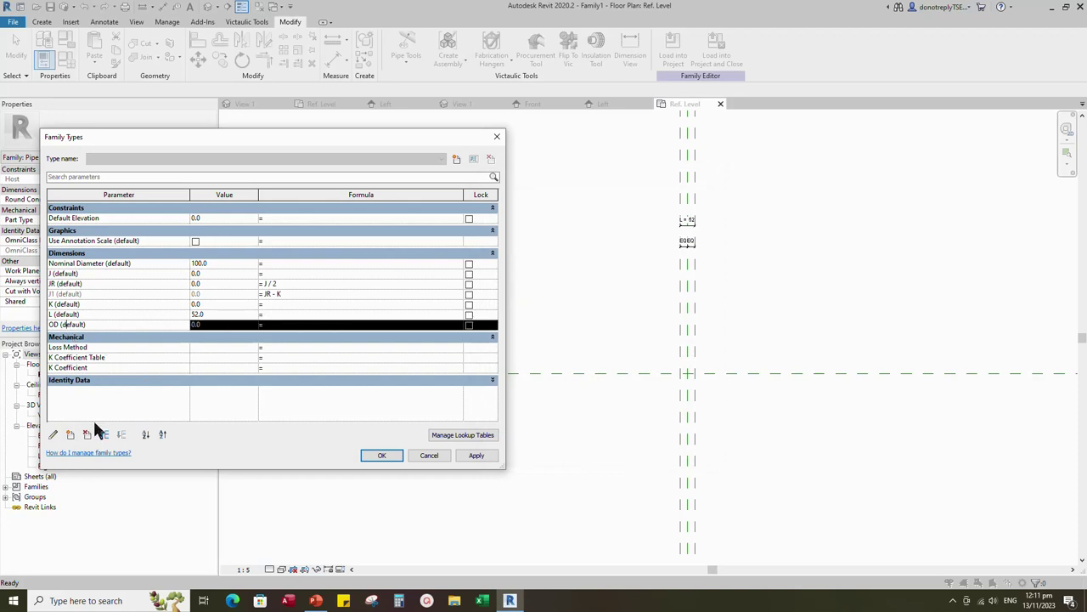
click(103, 434)
click(104, 434)
click(104, 435)
click(104, 434)
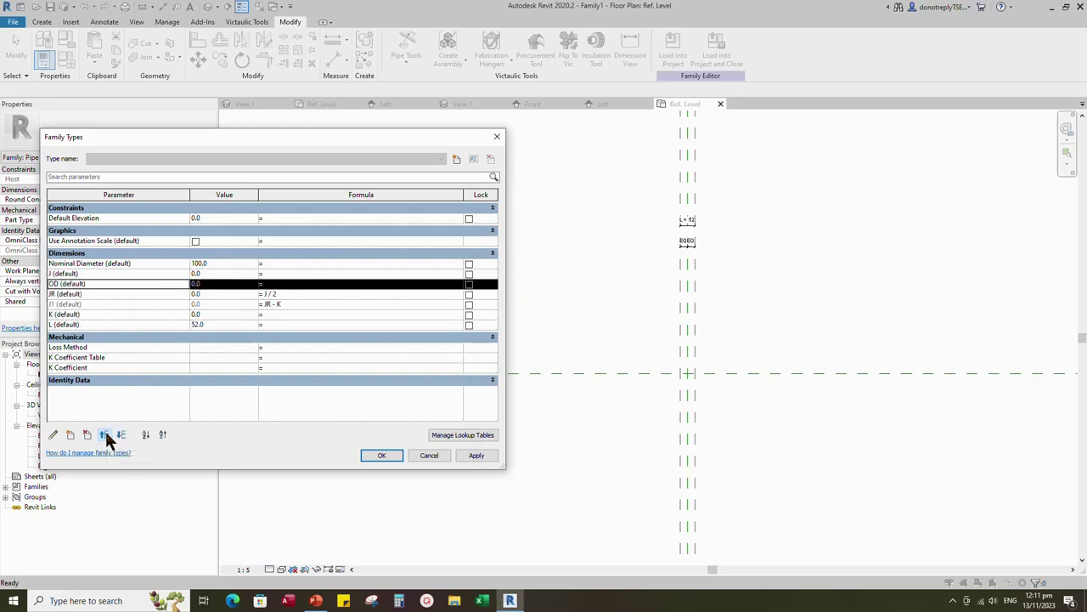
click(104, 434)
Step: Give the OD parameter the formula J + (2 * K) and apply it
click(262, 274)
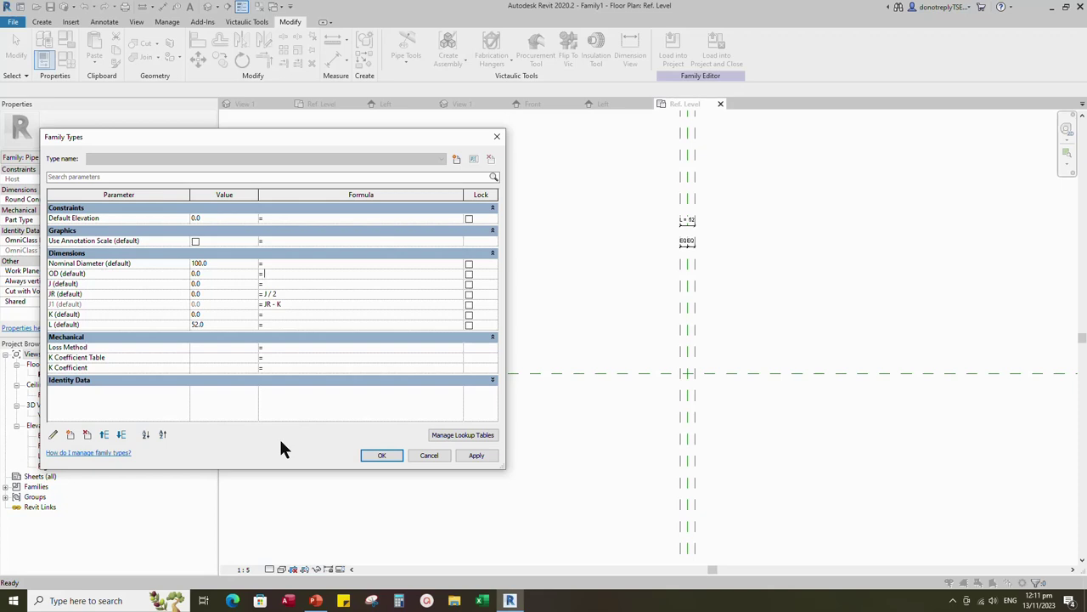
text(J + (2 * K))
click(476, 455)
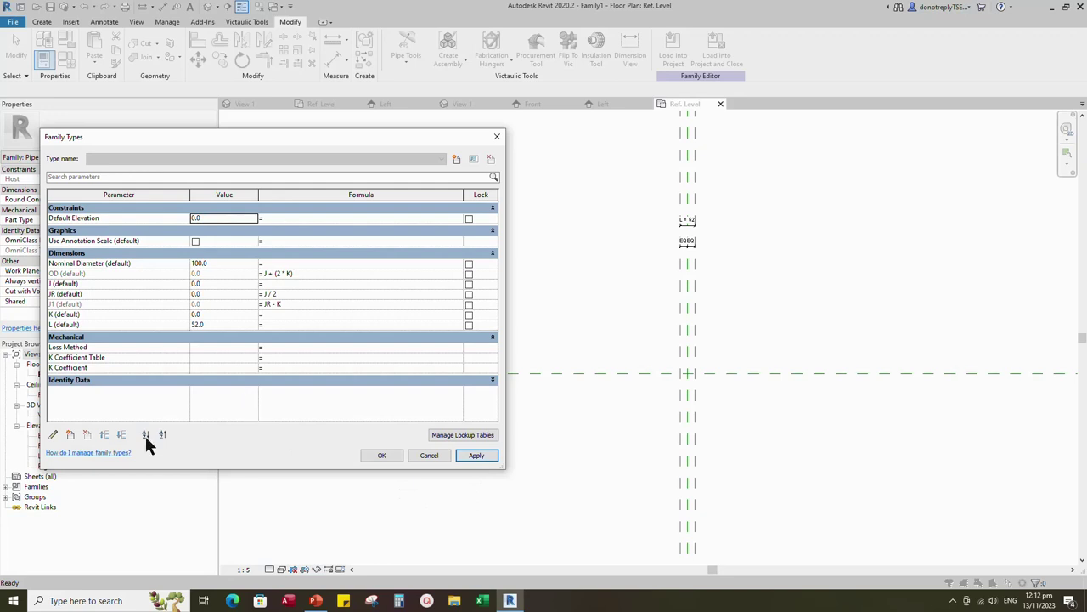
Step: Add an instance length parameter named Outer Radius and move it between OD and J
click(70, 434)
text(O)
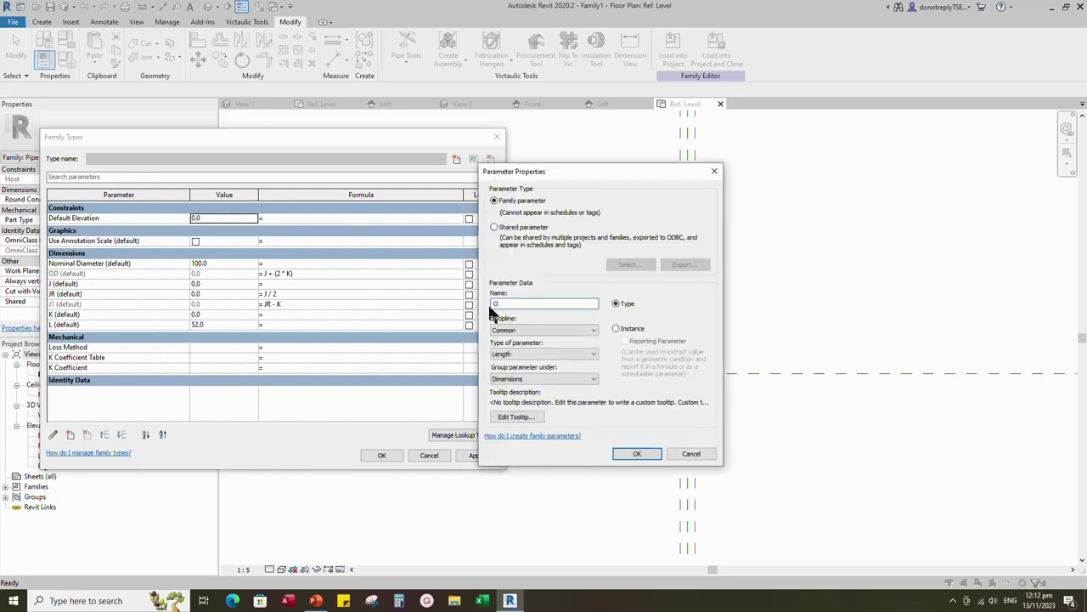
text(uter Radius)
click(615, 328)
click(637, 453)
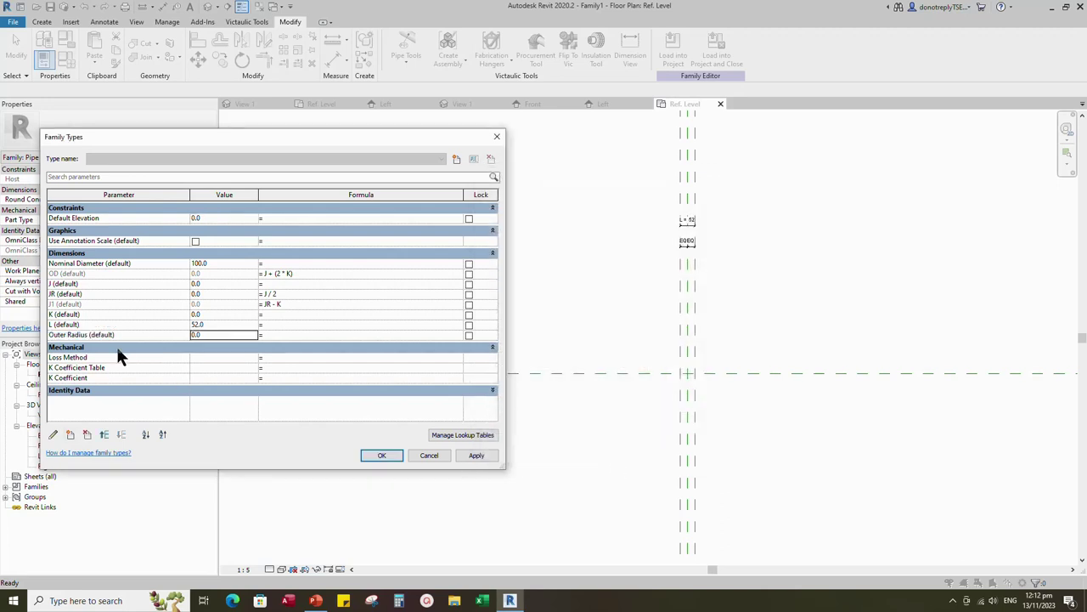
click(115, 335)
click(103, 434)
click(103, 434)
click(103, 434)
click(103, 434)
click(103, 434)
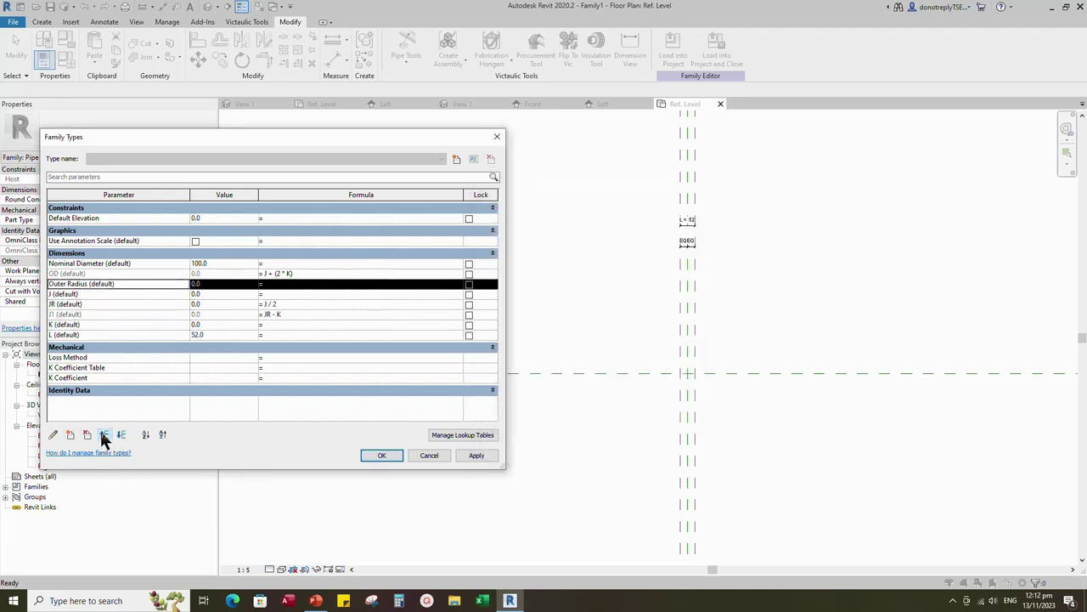
Step: Give the Outer Radius parameter the formula OD / 2 and apply it
click(265, 283)
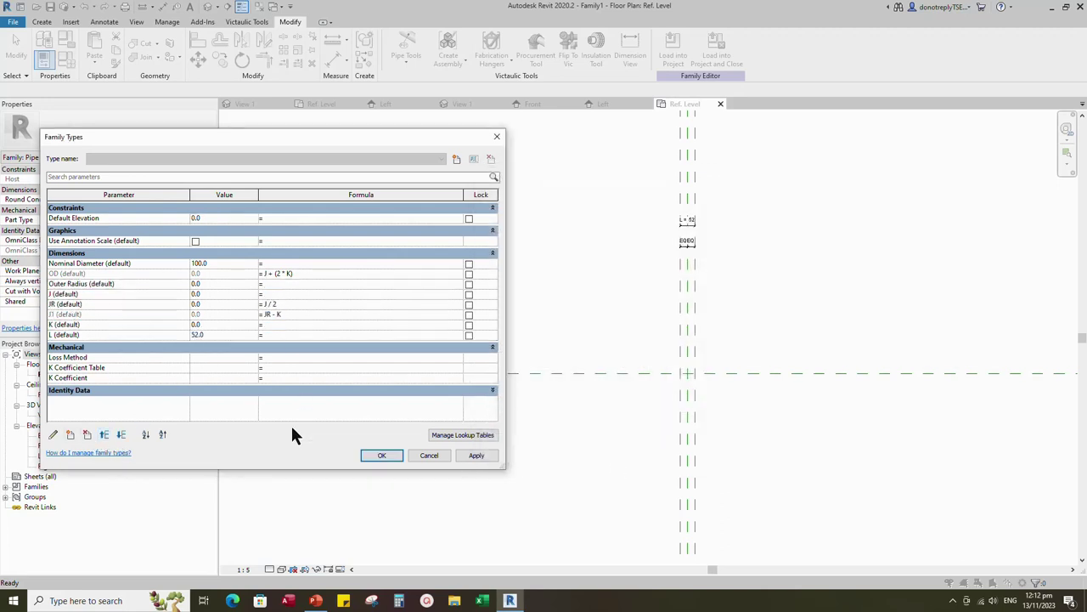
text(OD/2)
click(477, 456)
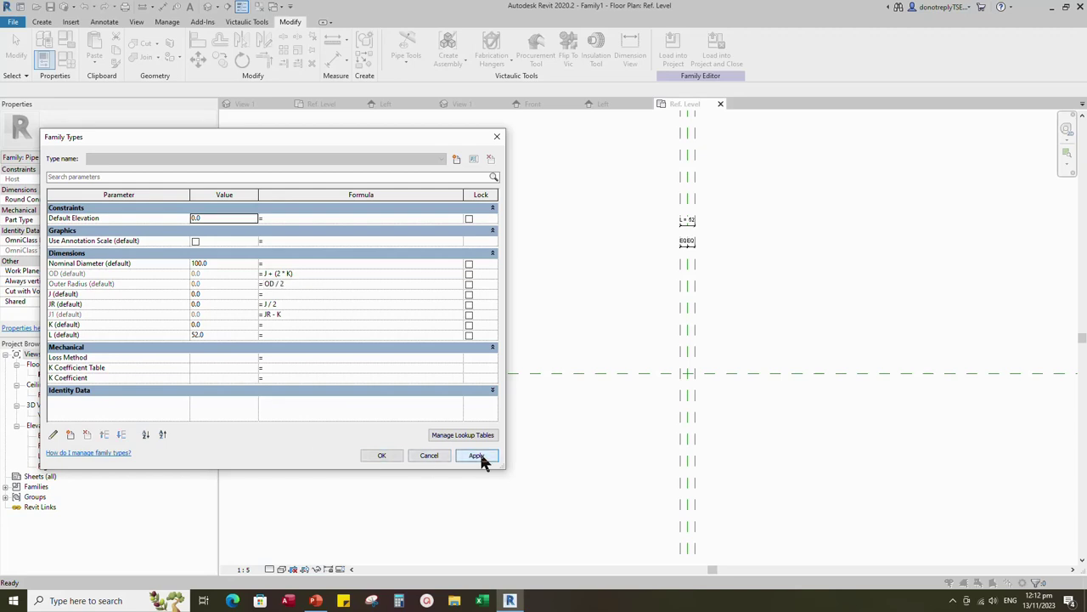
Step: Add an instance length parameter named ID and move it between Outer Radius and J
click(69, 434)
text(ID)
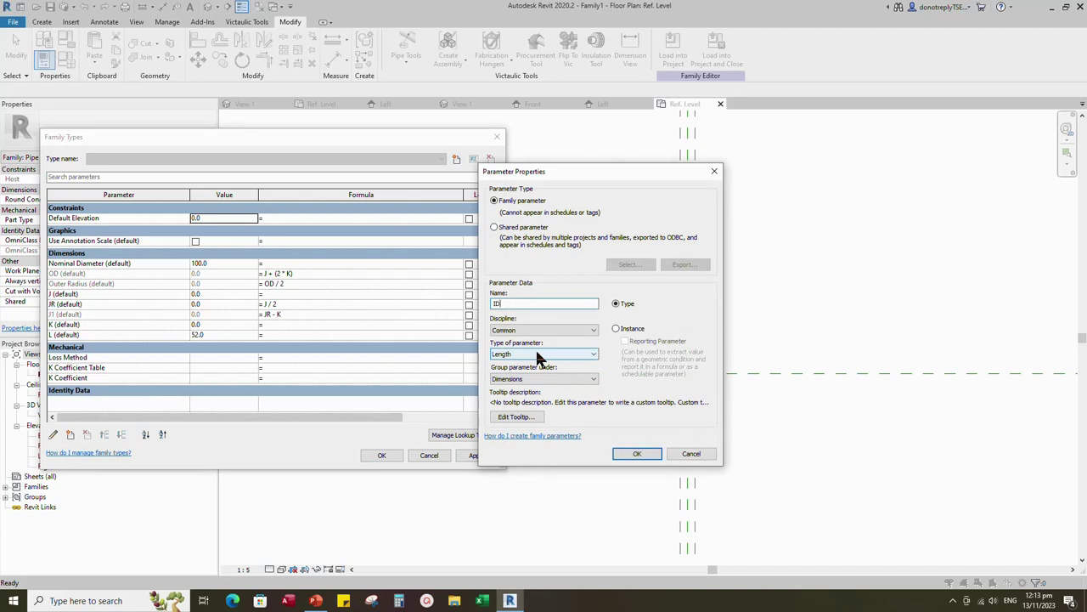
click(616, 328)
click(637, 451)
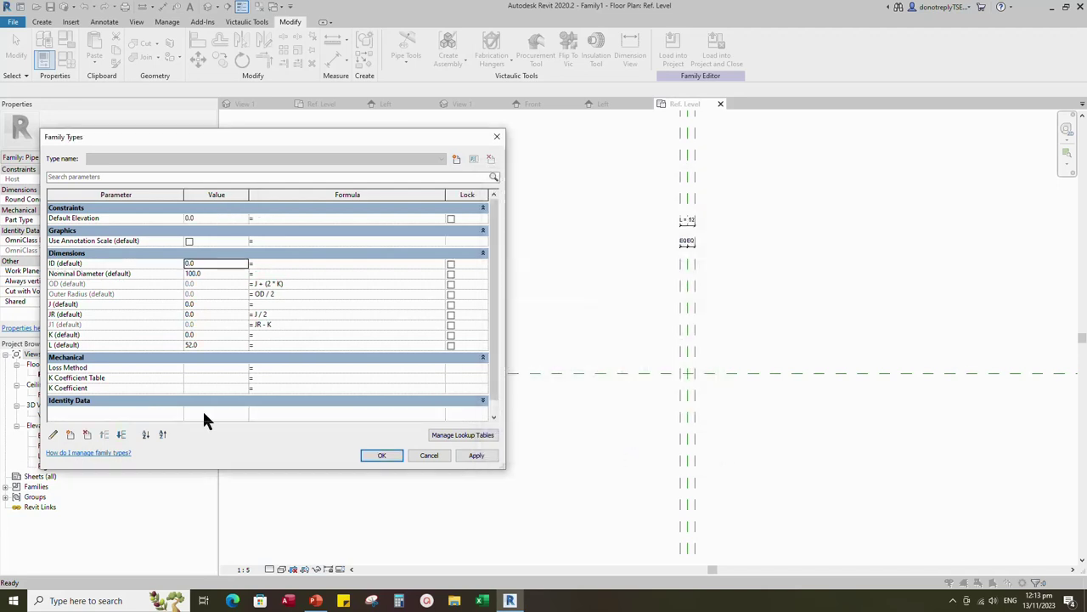
click(78, 265)
click(121, 434)
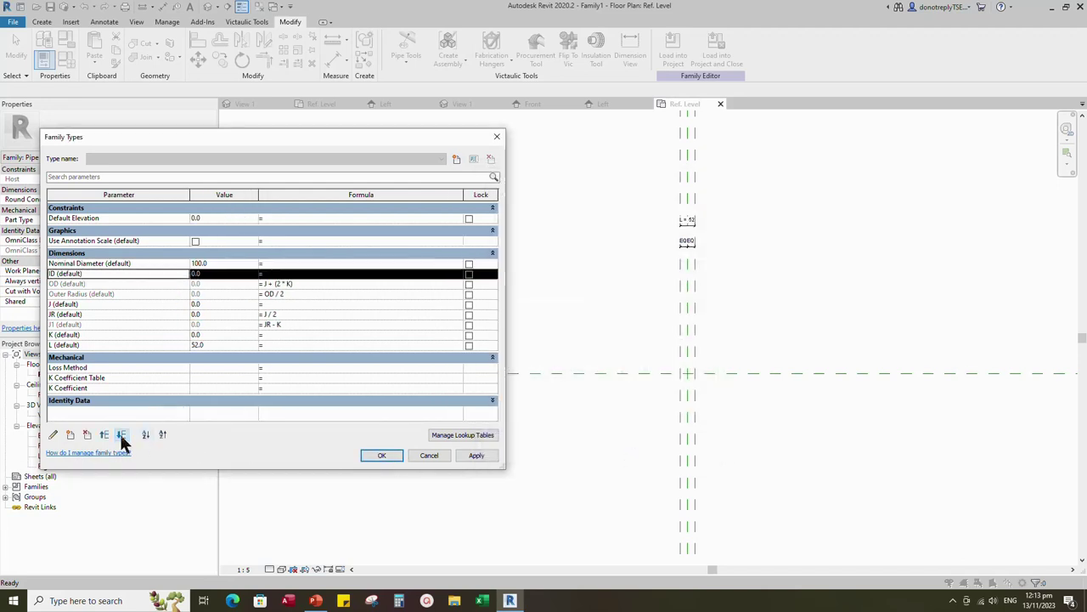
click(121, 434)
click(121, 434)
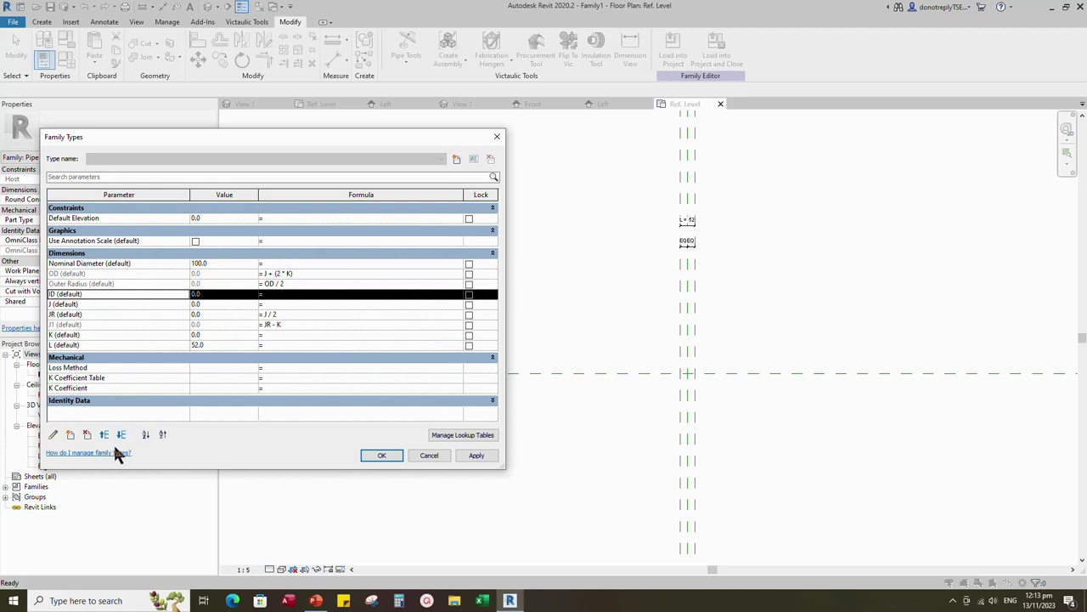
Step: Add an instance length parameter named IR and move it between ID and J
click(70, 435)
text(IR)
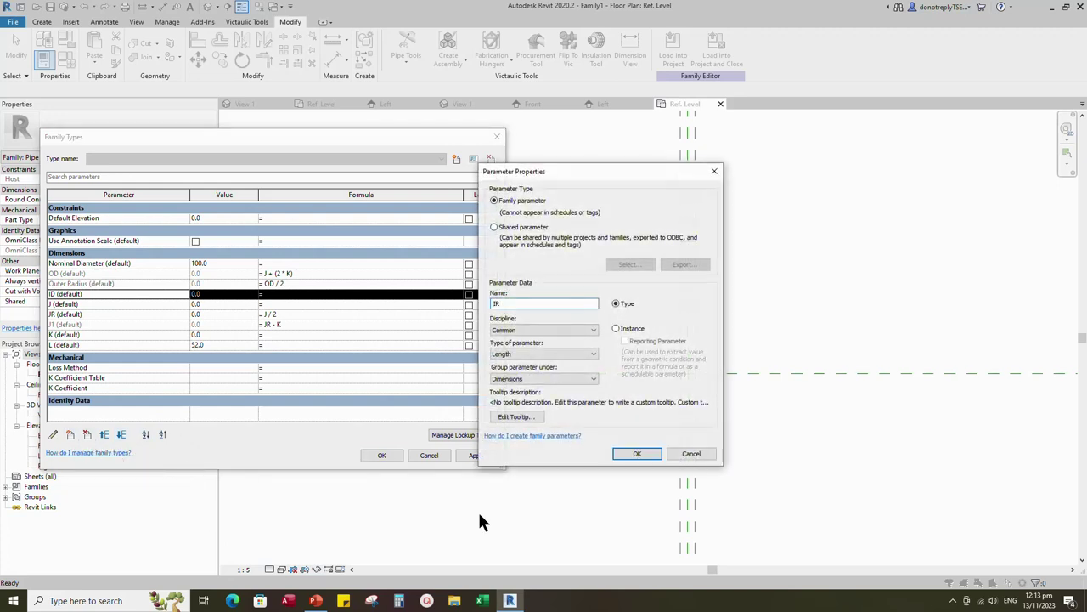
click(638, 453)
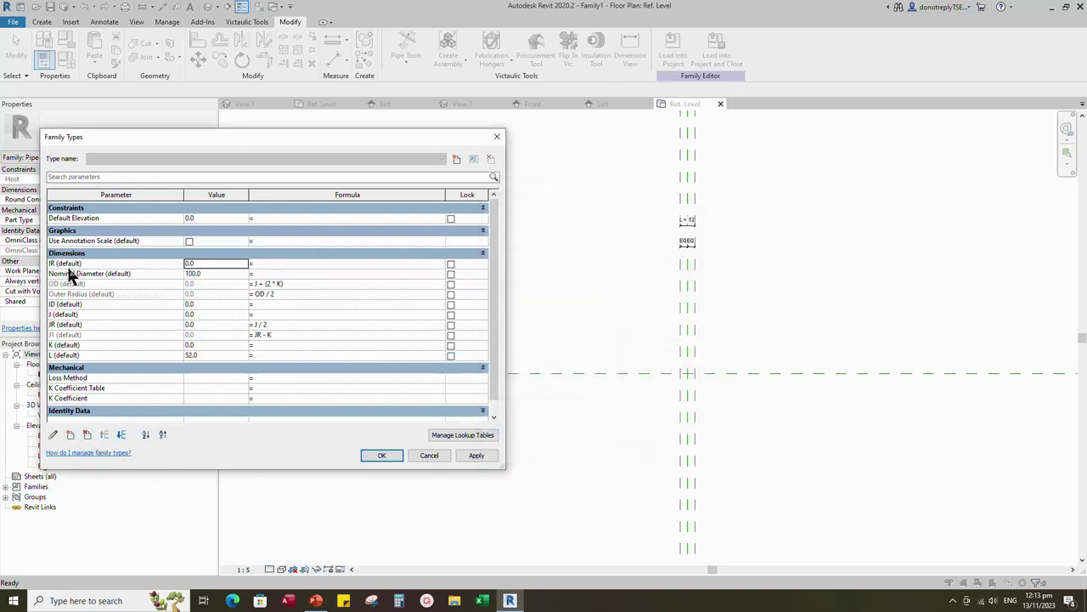
click(121, 434)
click(121, 434)
click(121, 434)
click(121, 434)
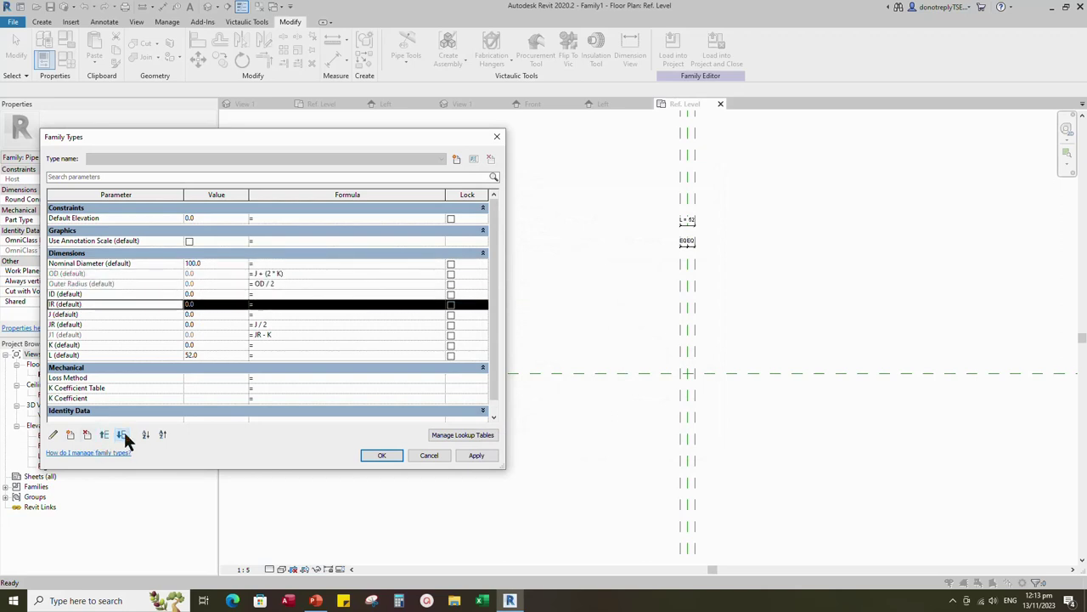
click(122, 434)
click(122, 435)
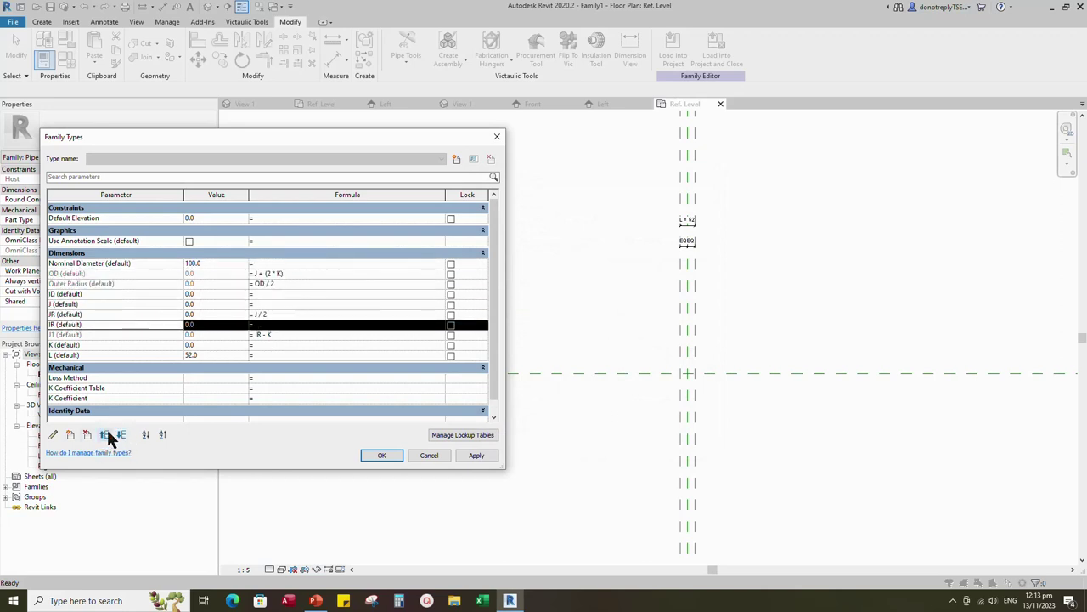
click(104, 434)
click(104, 434)
Step: Give the IR parameter the formula ID / 2 and apply it
click(254, 309)
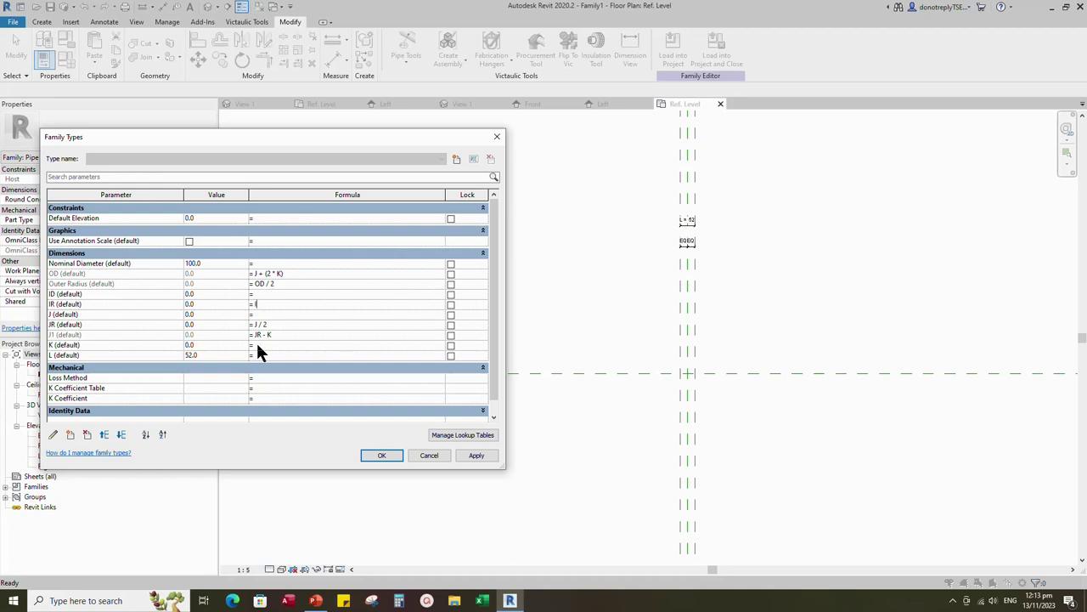
text(ID/2)
click(477, 455)
Step: Widen the Family Types dialog and adjust its columns to give the formulas more room
drag(184, 196, 206, 196)
drag(504, 219, 585, 219)
drag(468, 197, 526, 198)
scroll(408, 344, down, 1)
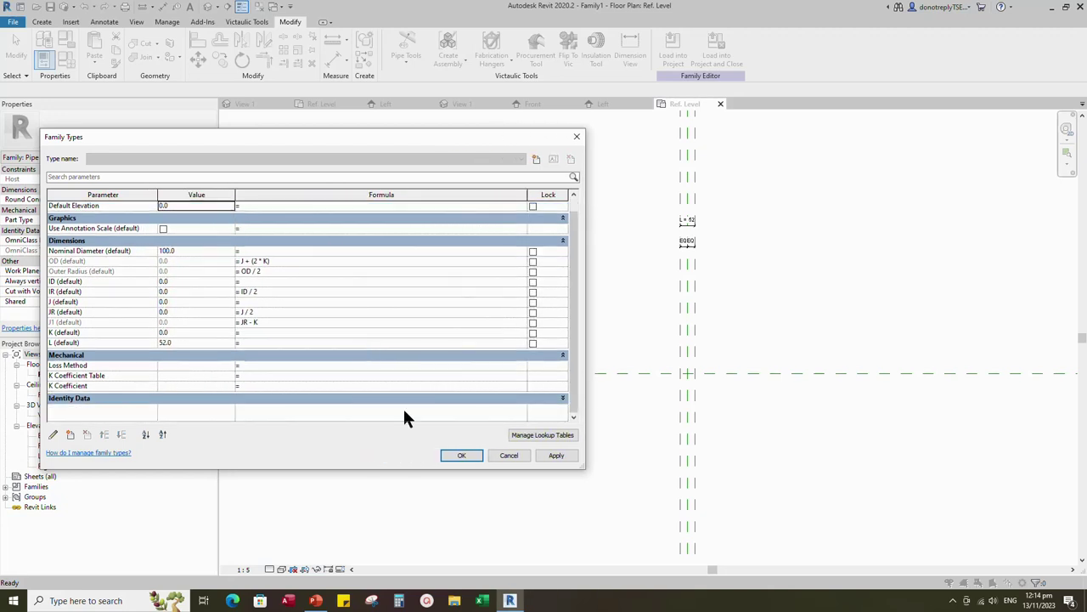
Step: Import the CSV file CEPHAS Butterfly Valve_Flanged as a lookup table for the family
click(561, 436)
click(751, 291)
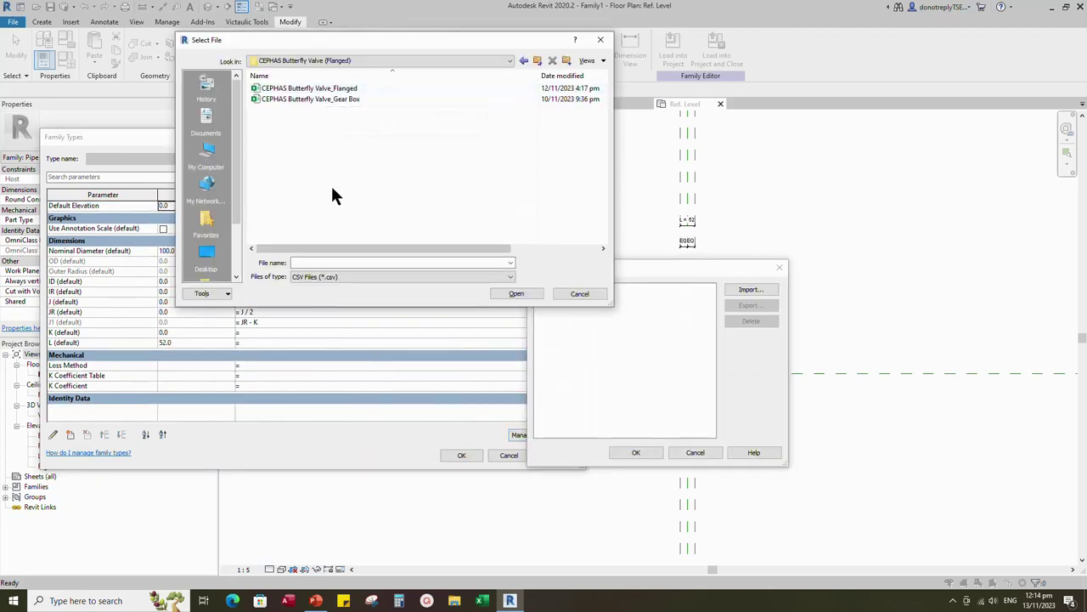
click(310, 89)
click(513, 294)
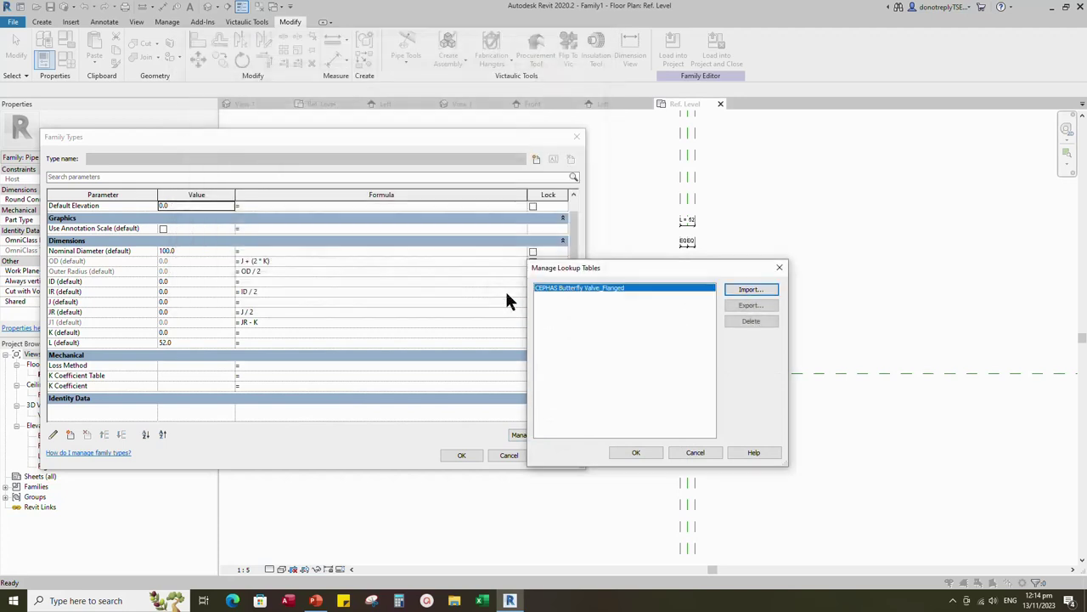
click(640, 450)
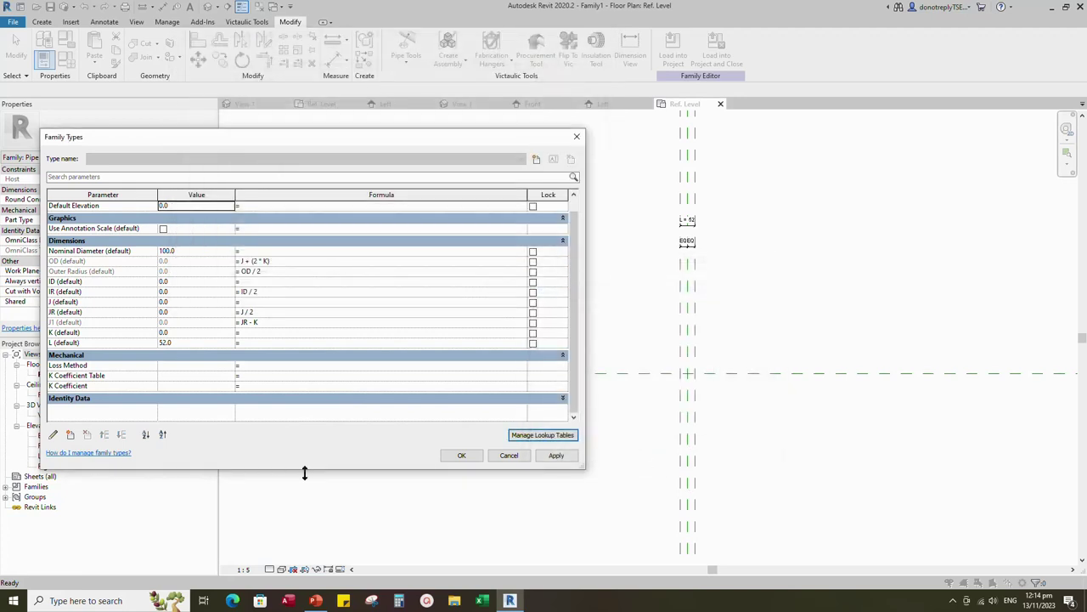
Step: Add a text type parameter named Lookup Table Name, grouped under Other
click(71, 434)
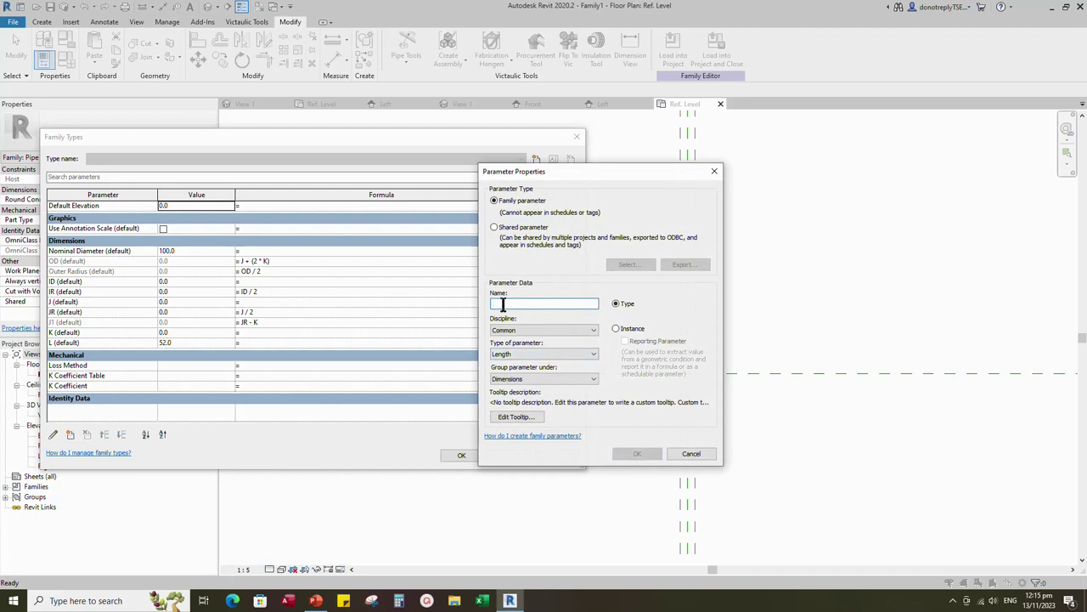
text(Lookup)
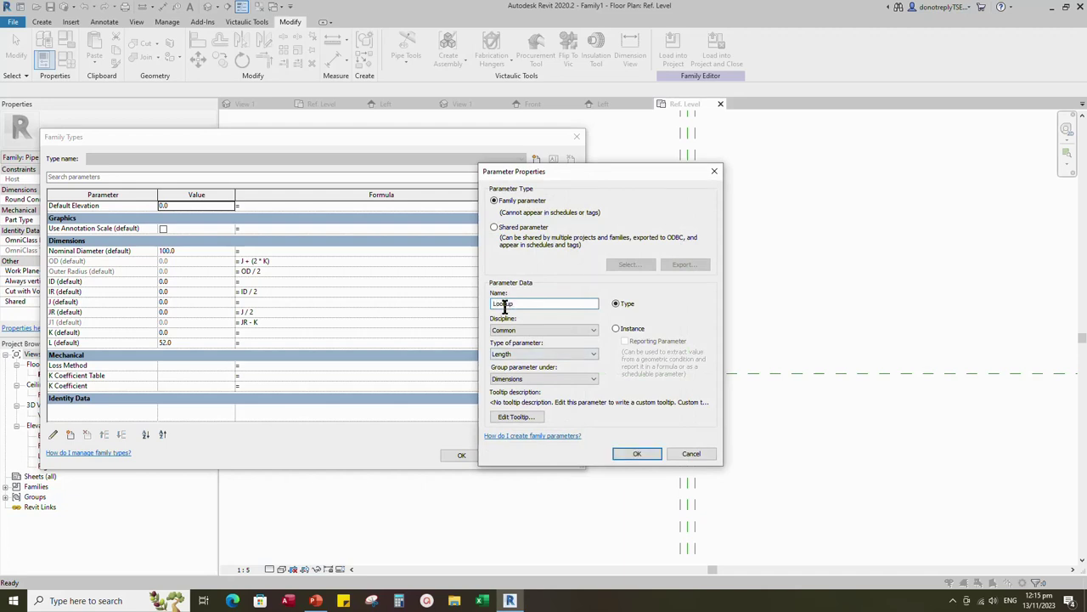
text( Table Name)
click(537, 352)
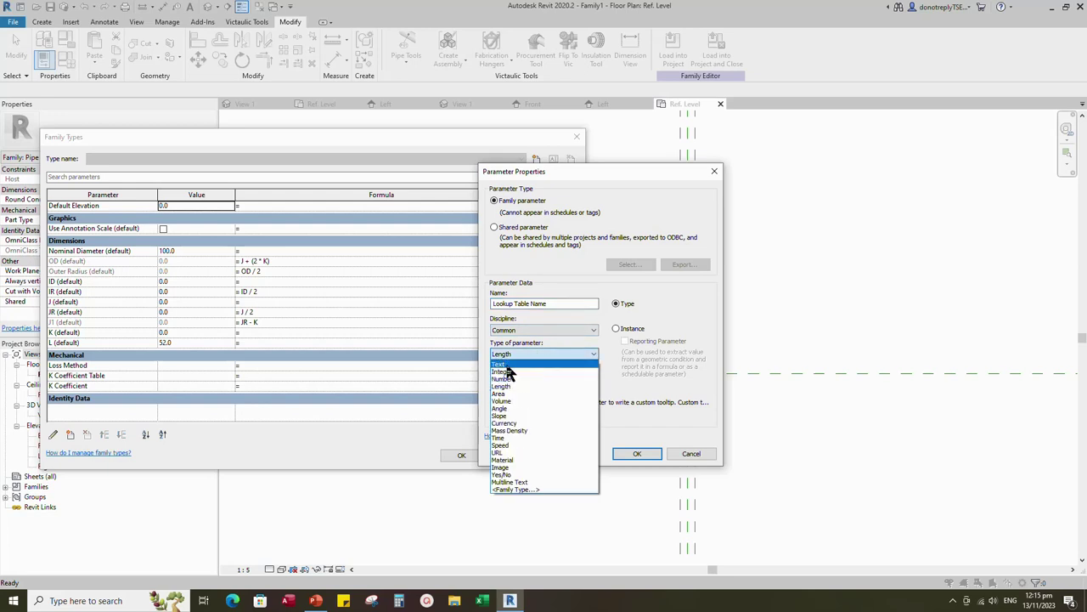
click(497, 364)
click(519, 378)
click(514, 482)
click(635, 452)
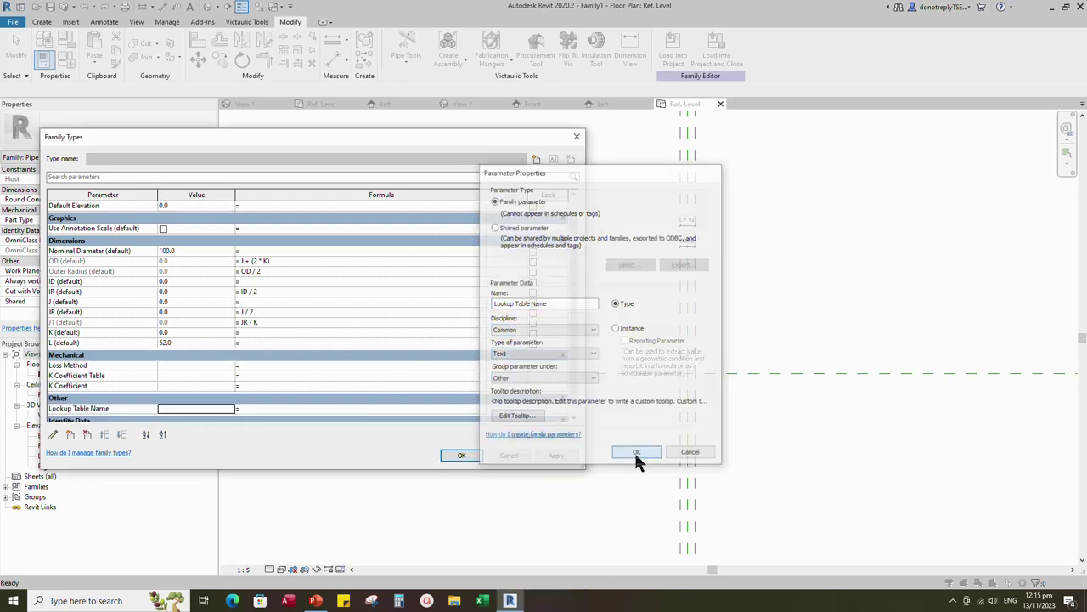
Step: Set Lookup Table Name to CEPHAS Butterfly Valve_Flanged, widen the value column to fit it, and apply the change
text(CEPHAS Butterfly Valve_Flanged)
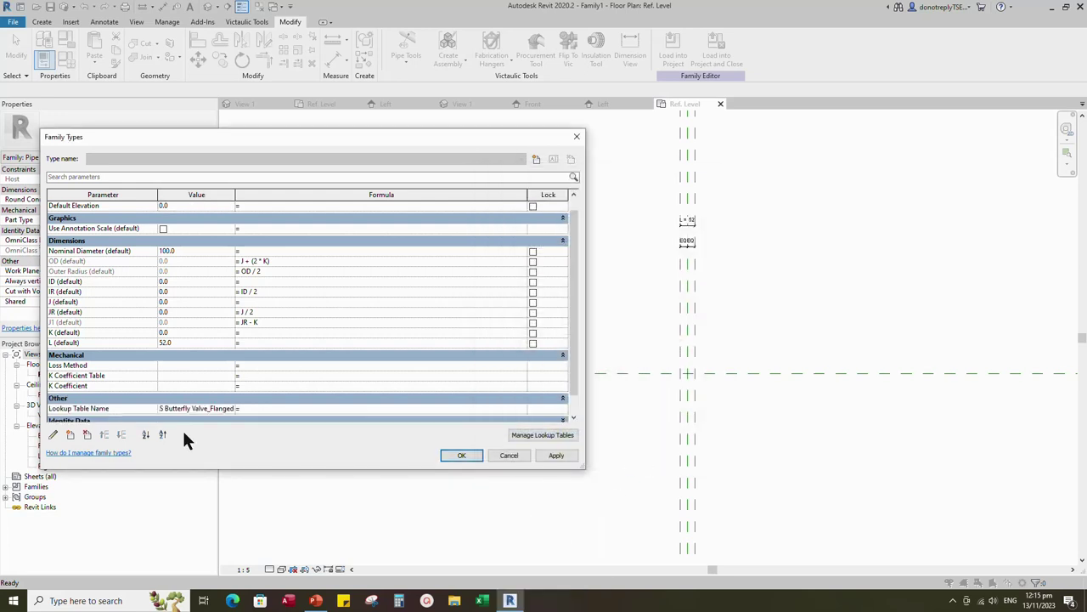
drag(235, 201, 273, 201)
scroll(311, 344, down, 2)
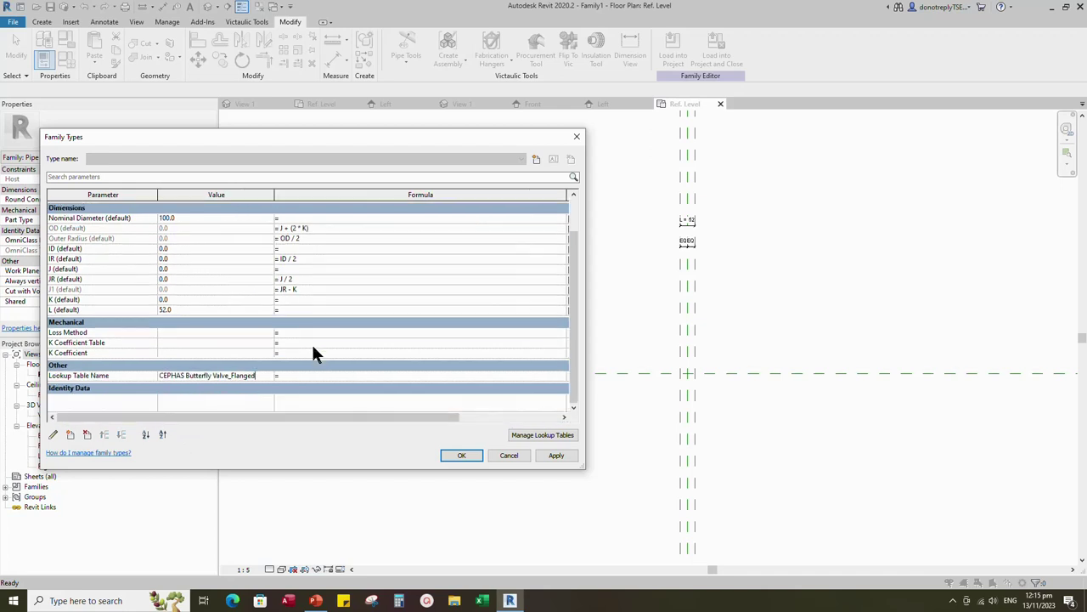
click(555, 456)
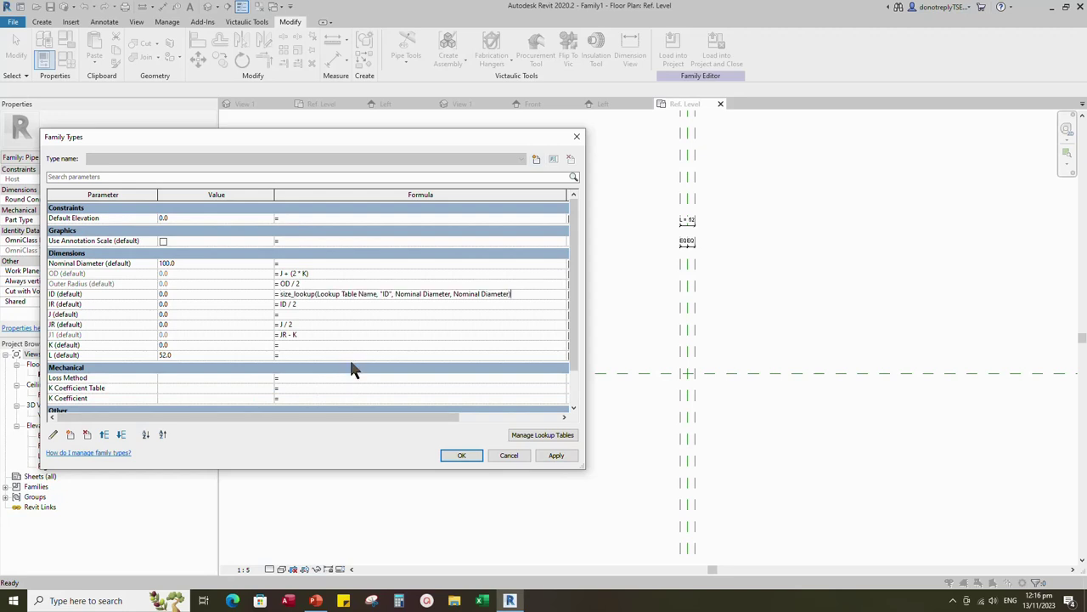
Step: Apply the ID formula, and set L's formula to size_lookup(Lookup Table Name, "L", 52 mm, Nominal Diameter)
click(562, 457)
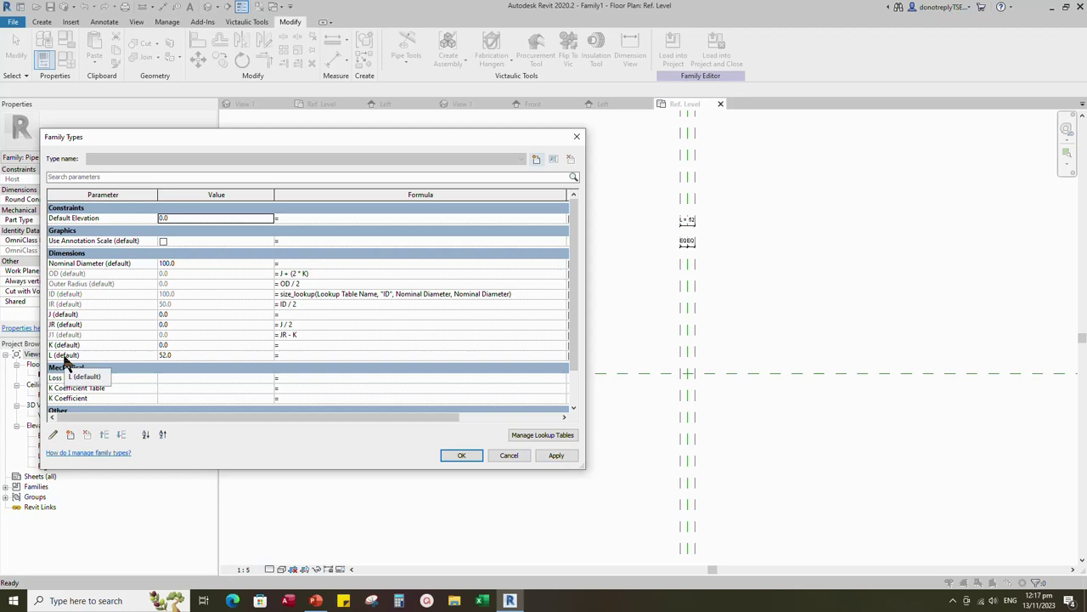
text(size_lookup(Lookup Table Name, "L", 52 mm, Nominal Diameter))
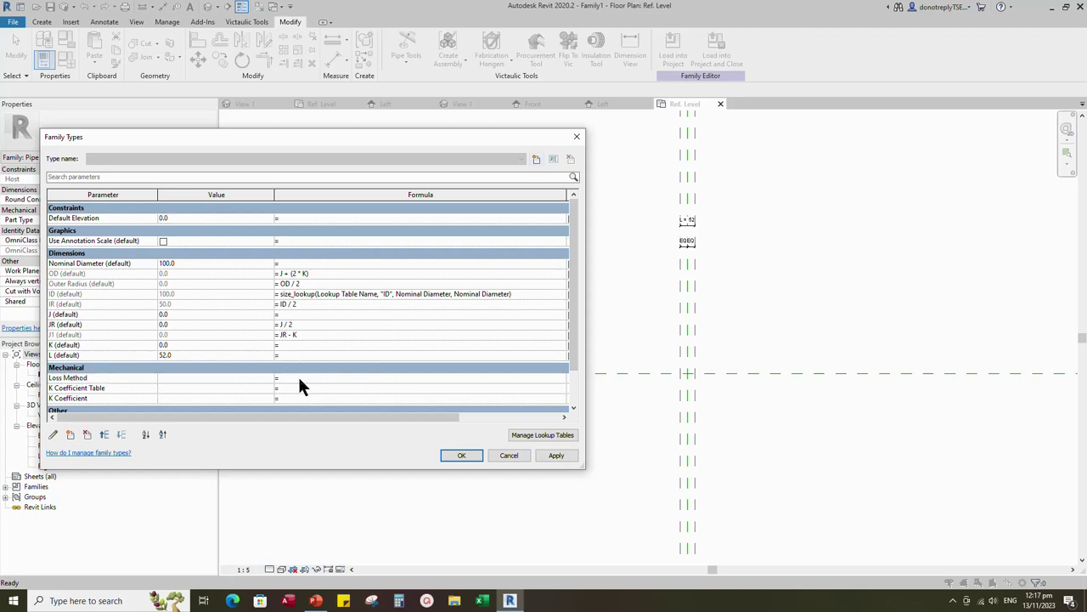
click(557, 455)
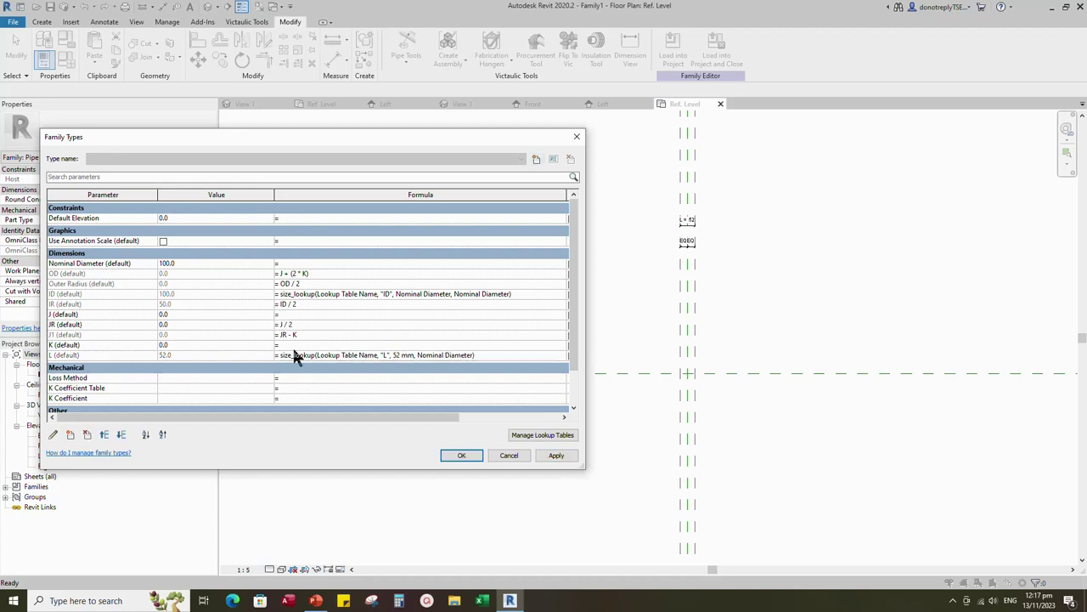
Step: Set size_lookup formulas for J and K from Lookup Table Name by Nominal Diameter, with defaults 180 mm and 16 mm, and accept the family types
text(size_lookup(Lookup Table Name, "J", 180 mm, Nominal Diameter))
click(557, 455)
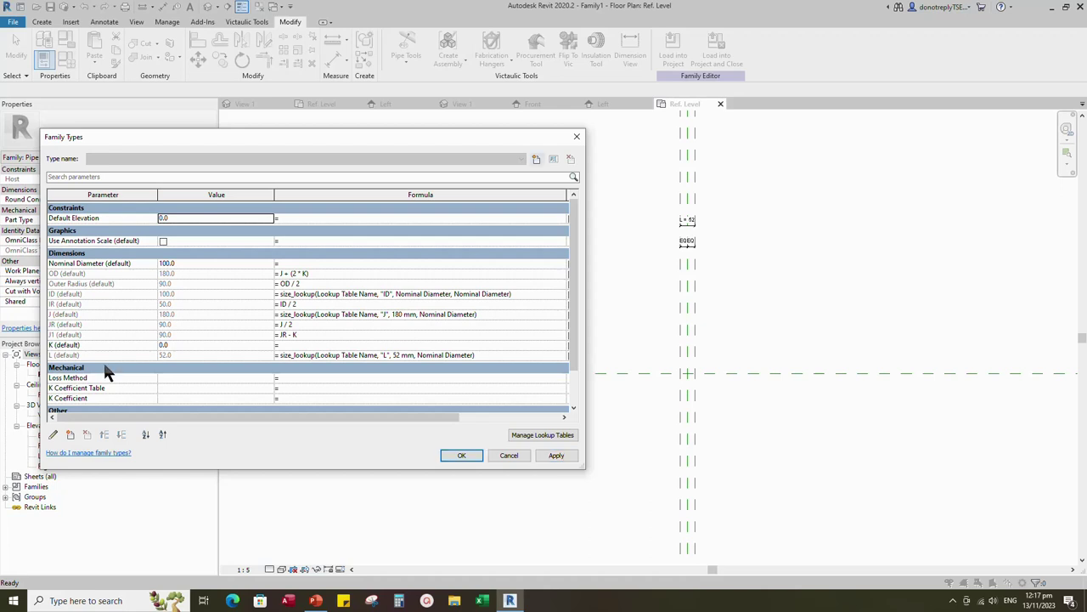
click(280, 345)
text(size_lookup(Lookup Table Name, "K", 16 mm, Nominal Diameter))
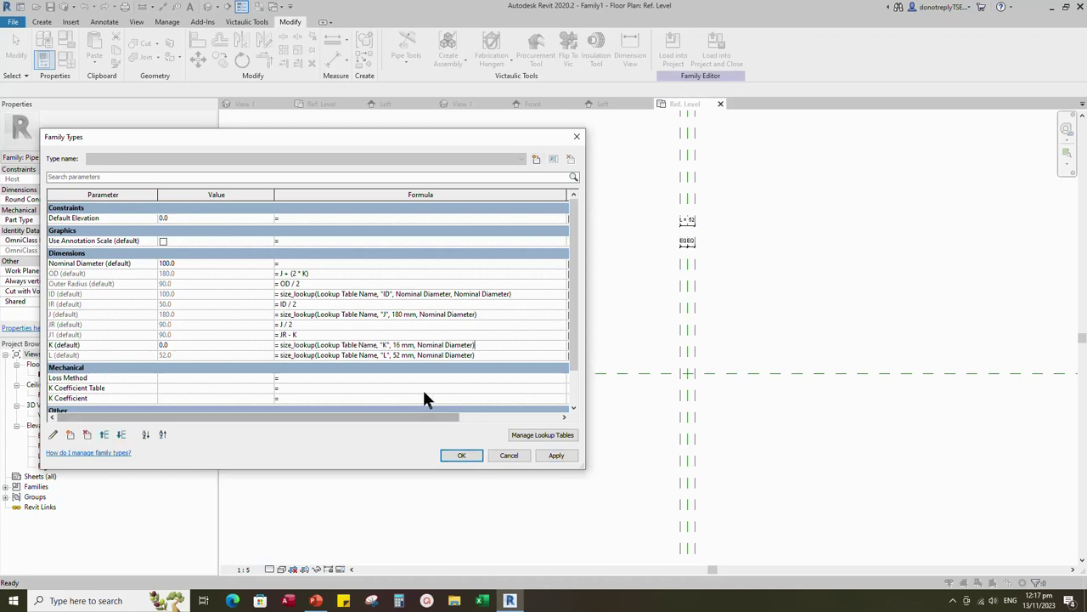
click(566, 457)
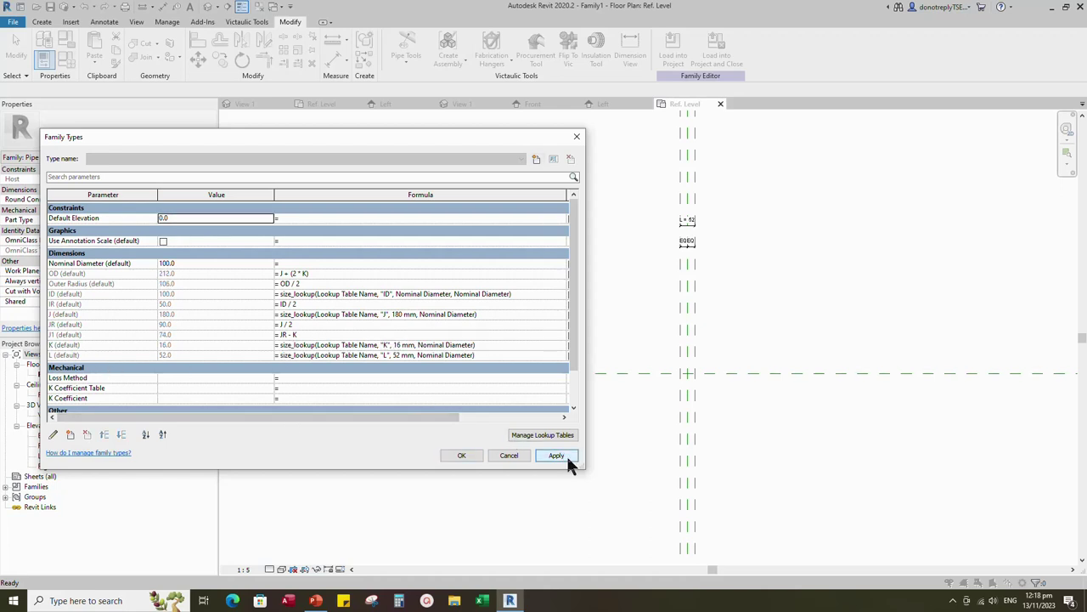
click(461, 453)
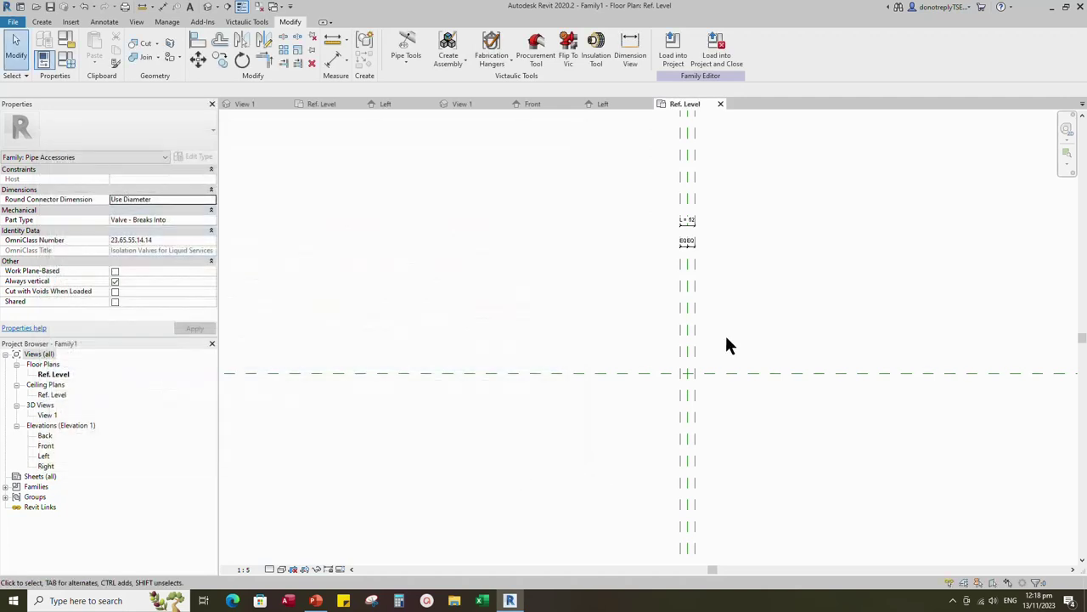
Step: Draw a horizontal reference plane offset 106 mm above the Center (Front/Back) reference plane, crossing the vertical planes
click(549, 353)
click(364, 61)
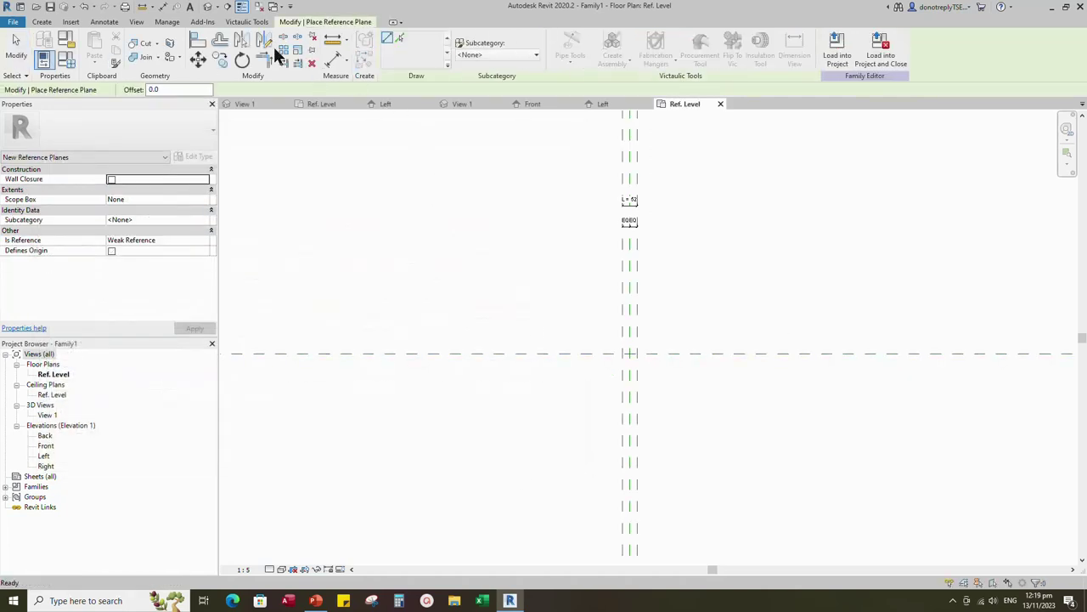
double_click(187, 91)
text(106)
click(458, 352)
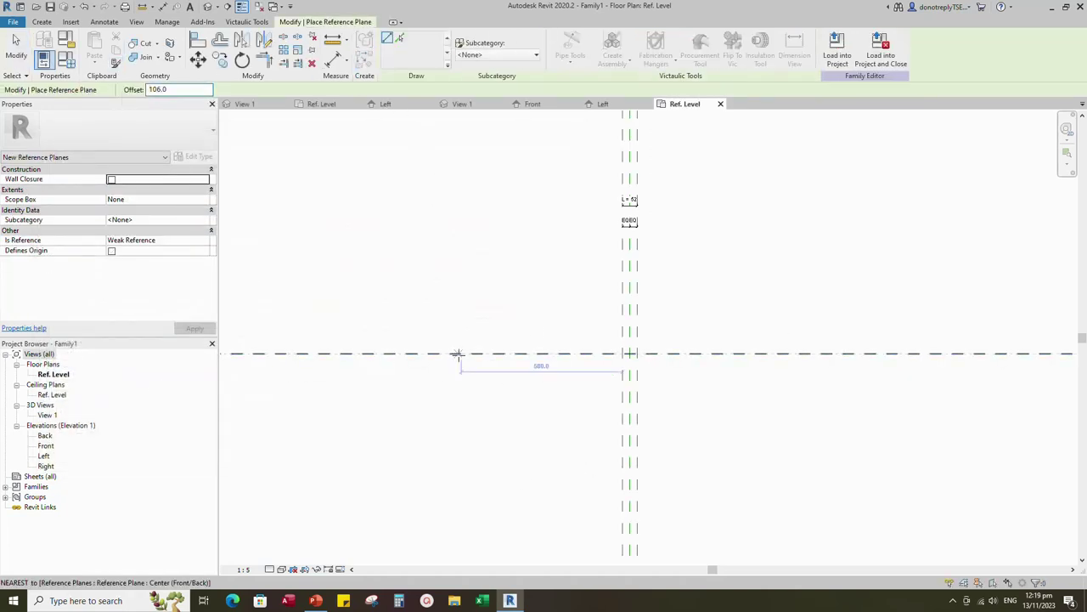
click(816, 352)
key(Escape)
Step: Add an aligned dimension between the Center (Front/Back) plane and the new horizontal reference plane above it
click(333, 57)
click(474, 353)
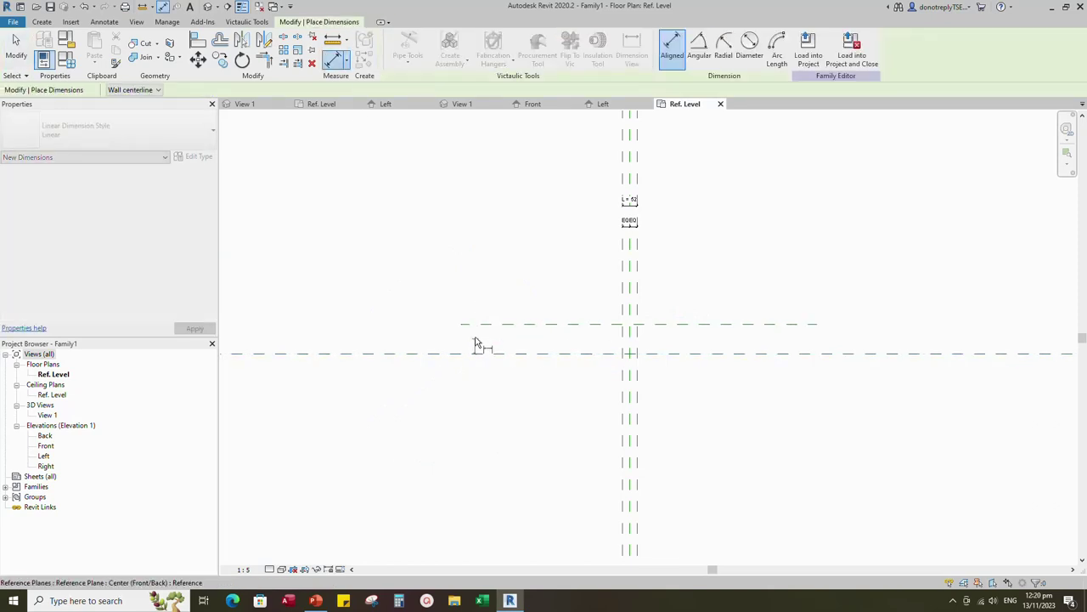
click(466, 324)
click(430, 291)
key(Escape)
Step: Label the 106 mm dimension with the Outer Radius parameter
click(428, 340)
click(429, 344)
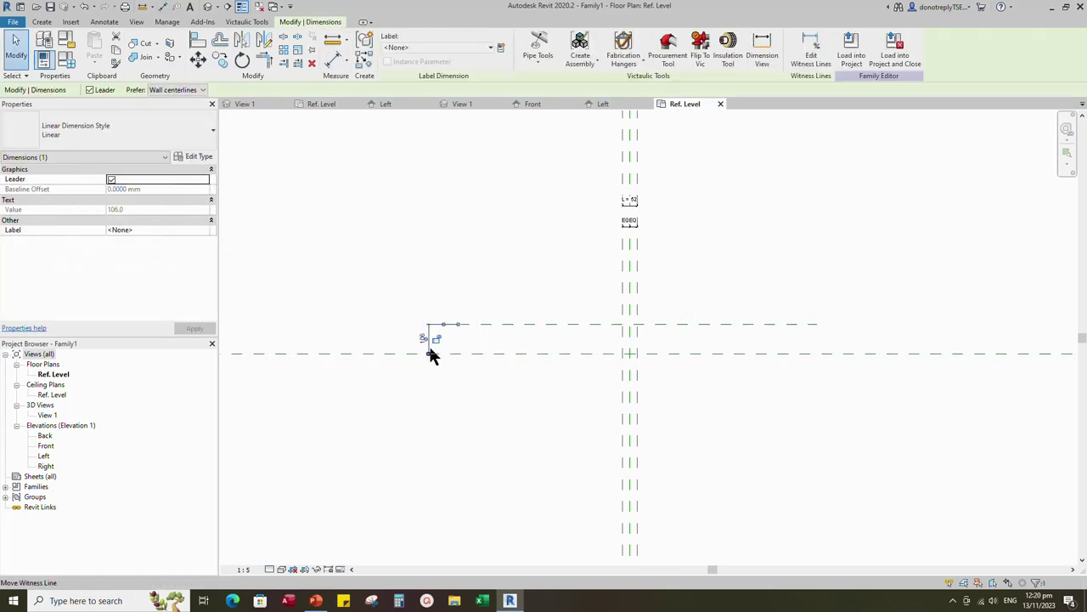
click(202, 230)
scroll(133, 264, down, 2)
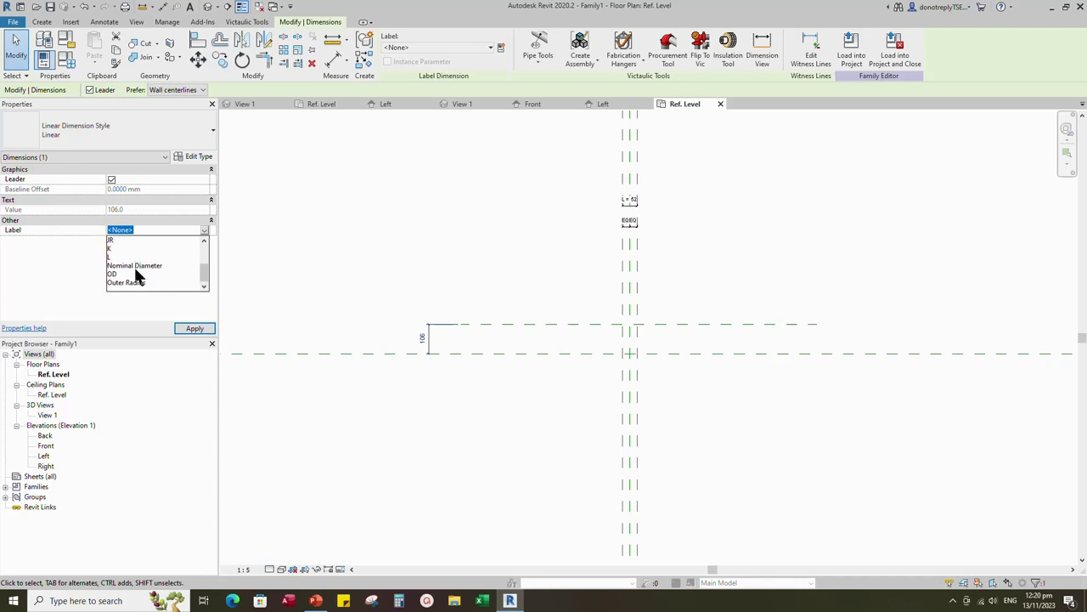
click(128, 279)
click(193, 329)
click(719, 441)
Step: Draw another horizontal reference plane offset 74 mm above the Center (Front/Back) plane, as long as the Outer Radius plane
scroll(536, 394, up, 2)
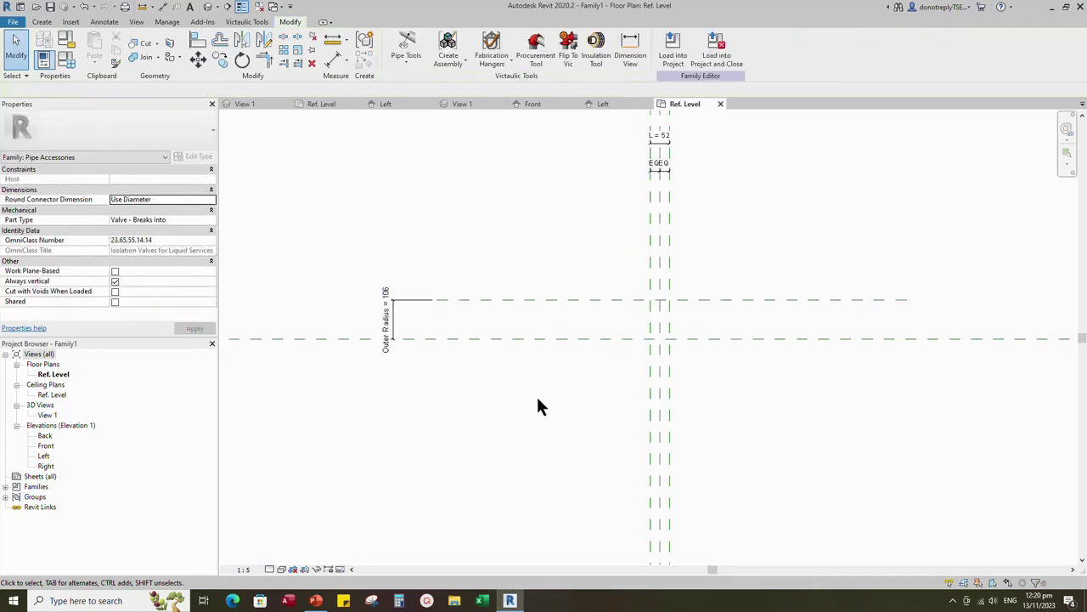
click(531, 298)
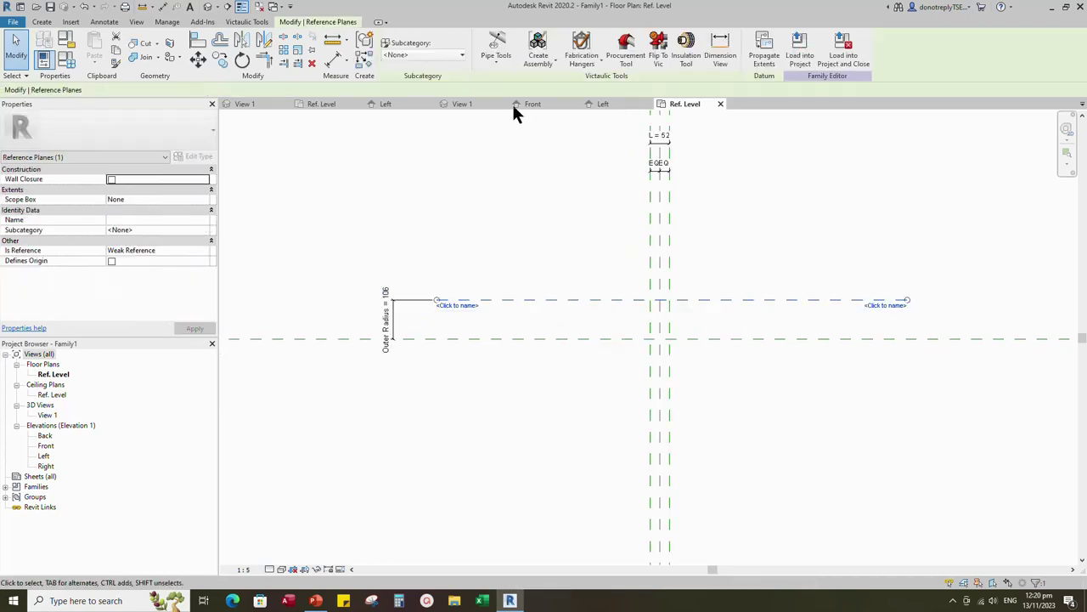
click(364, 63)
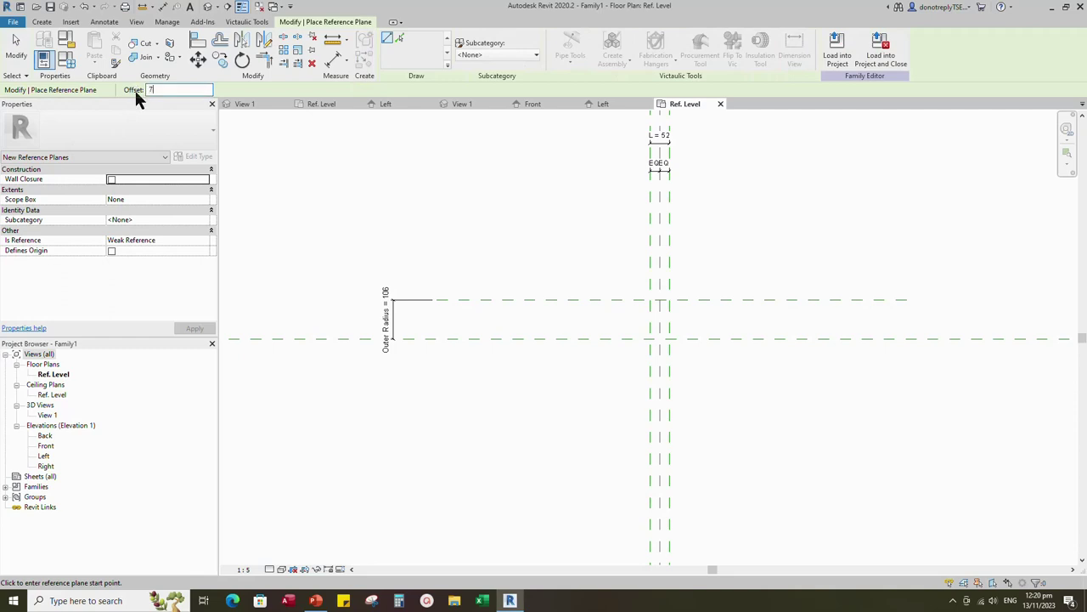
click(888, 339)
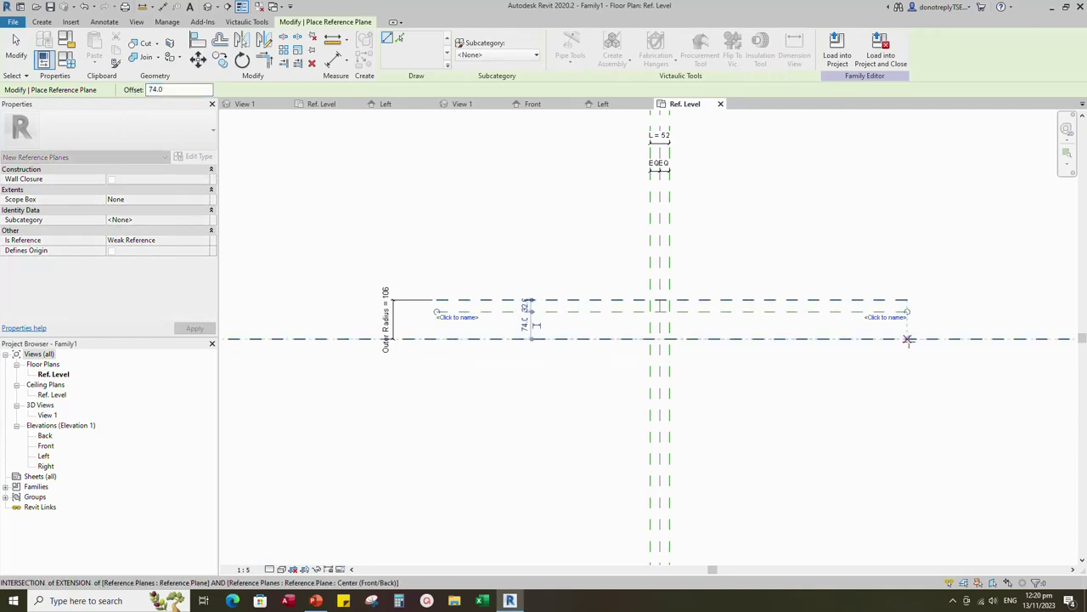
Step: Dimension the second horizontal reference plane from the Center (Front/Back) plane and label the dimension with the J1 parameter
click(334, 62)
click(508, 339)
click(481, 313)
click(469, 327)
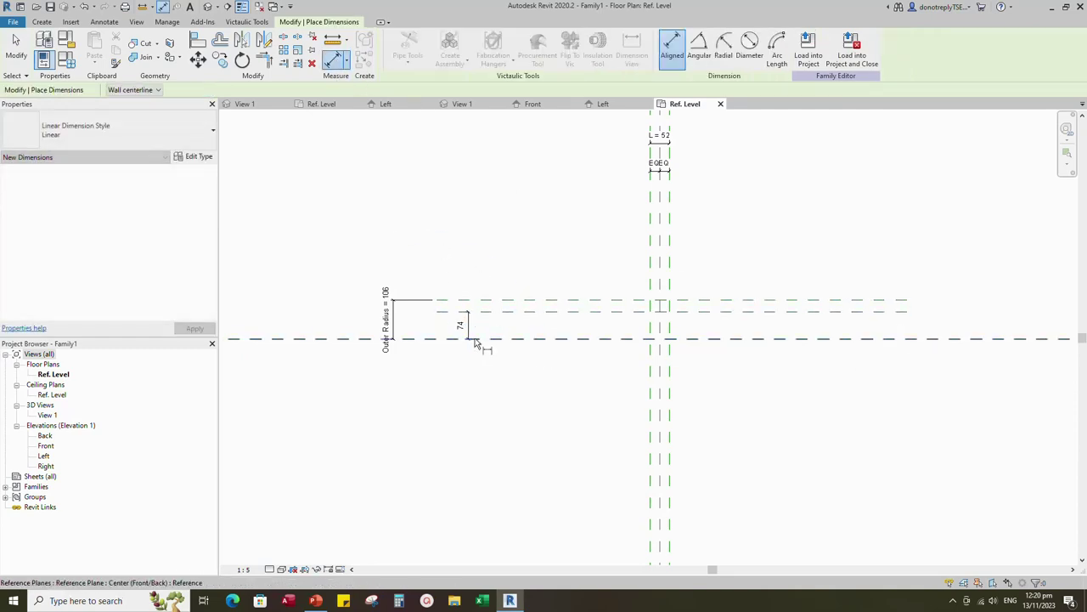
key(Escape)
click(466, 330)
click(204, 230)
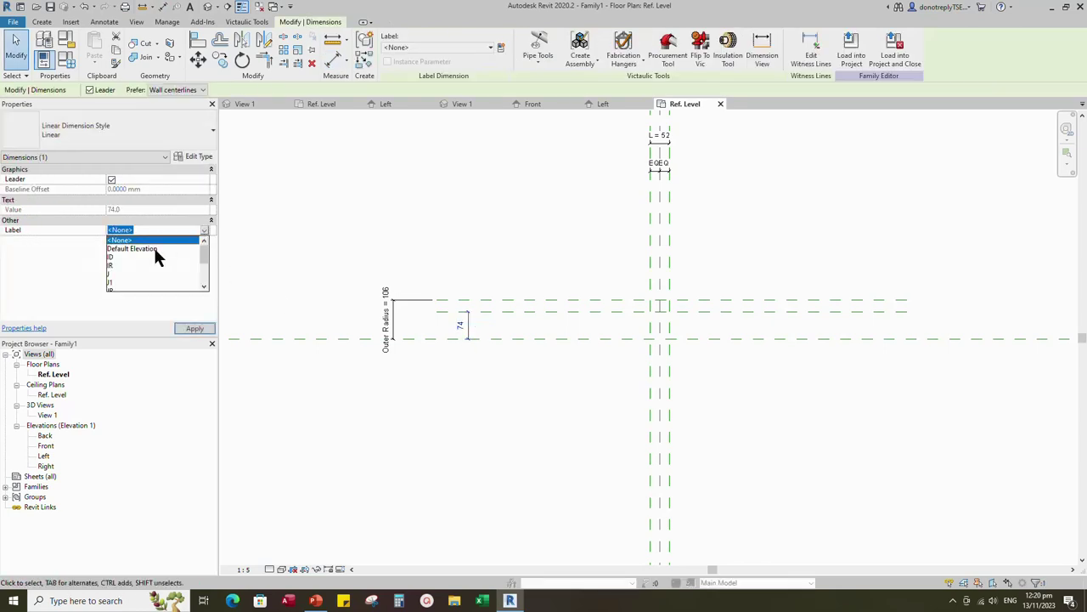
click(113, 280)
click(194, 329)
click(528, 433)
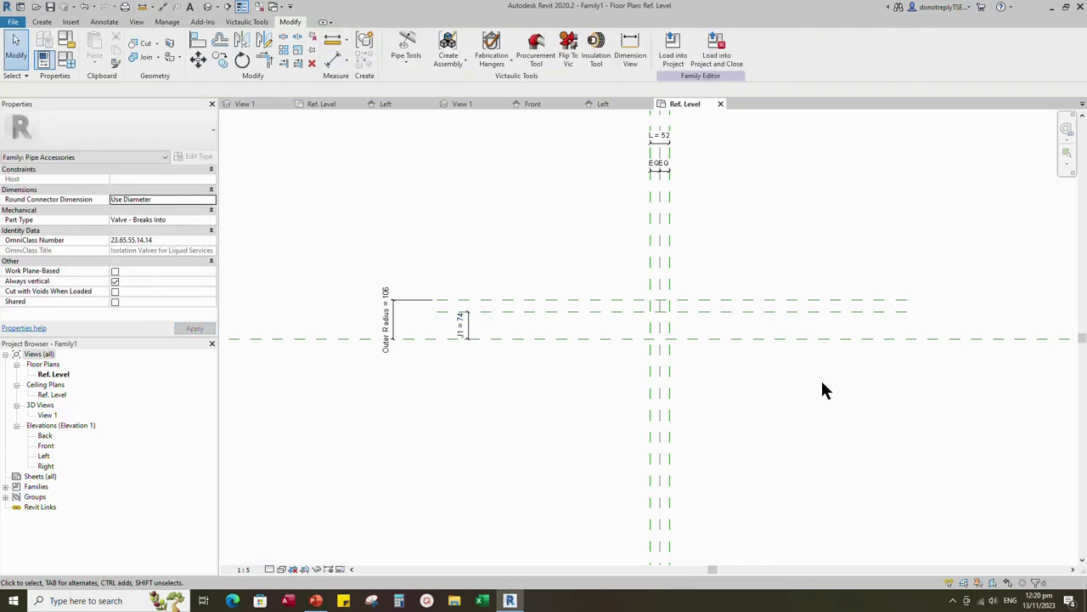
Step: Draw a third horizontal reference plane offset 50 mm above the Center (Front/Back) plane, aligned with the ends of the J1 plane
click(575, 314)
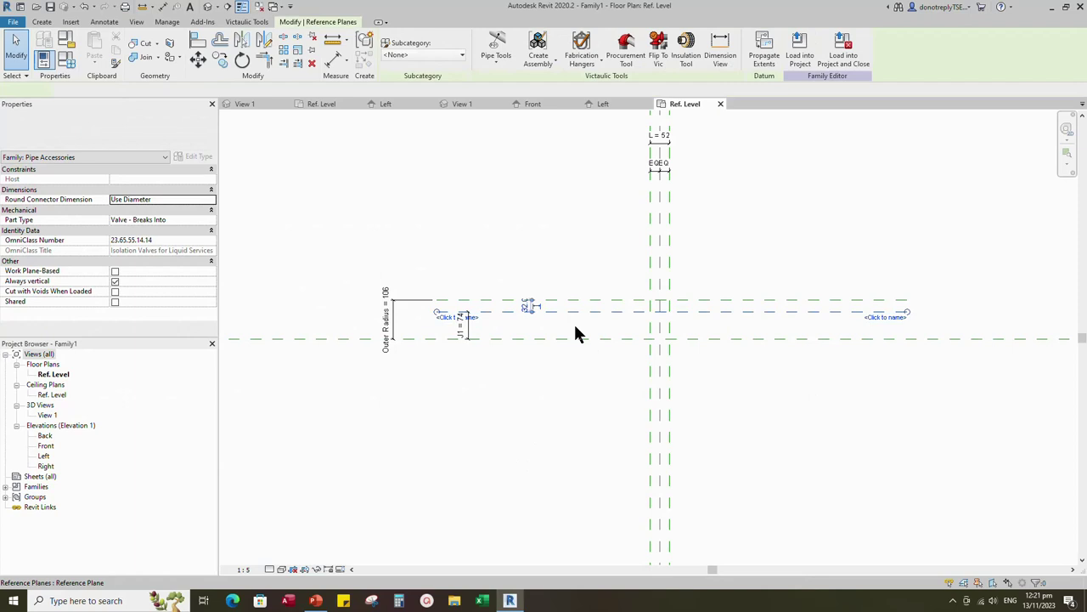
click(364, 59)
text(50)
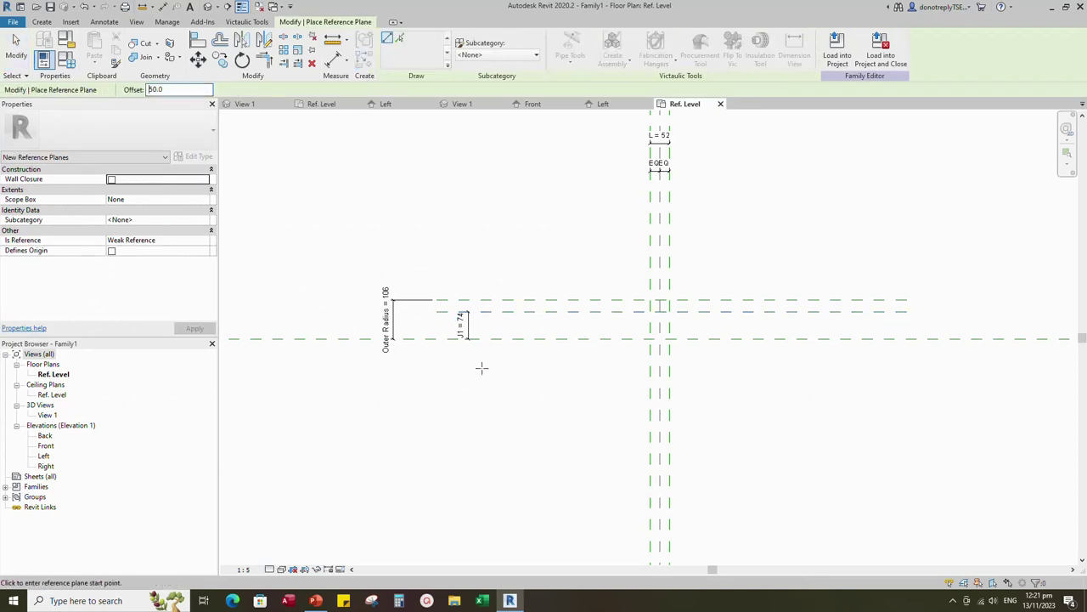
click(437, 338)
click(908, 338)
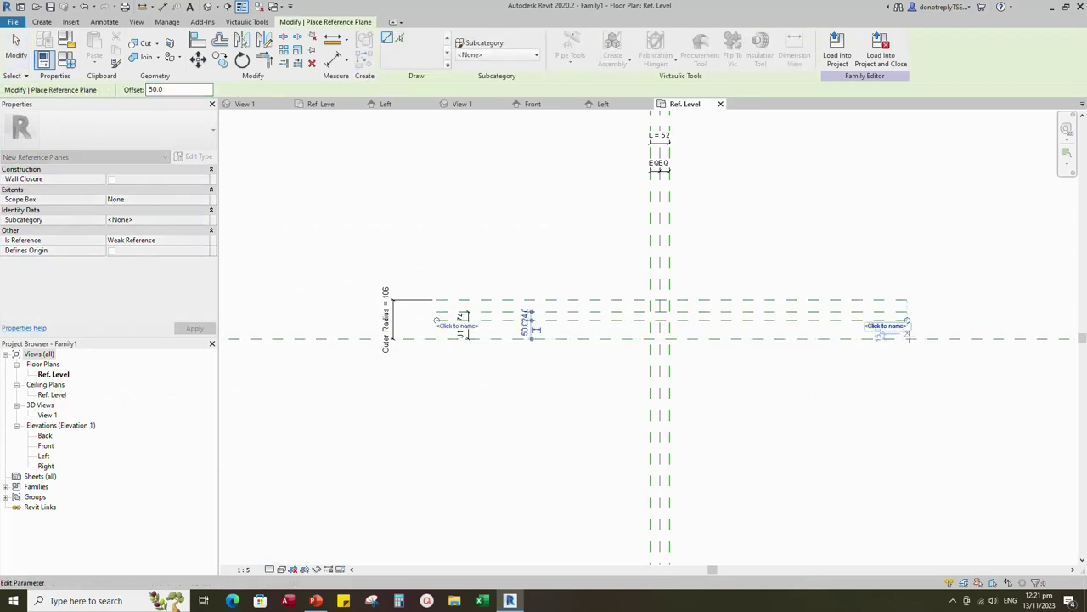
Step: Dimension the third horizontal reference plane from the Center (Front/Back) plane and label the dimension with the IR parameter
click(331, 63)
scroll(502, 270, up, 2)
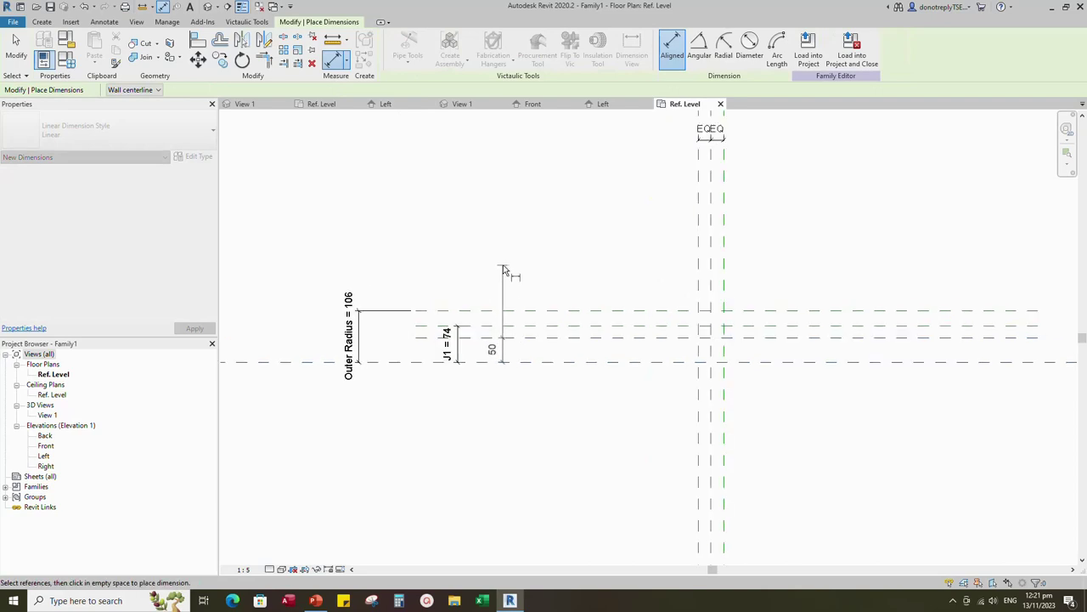
click(501, 379)
key(Escape)
click(206, 229)
click(116, 272)
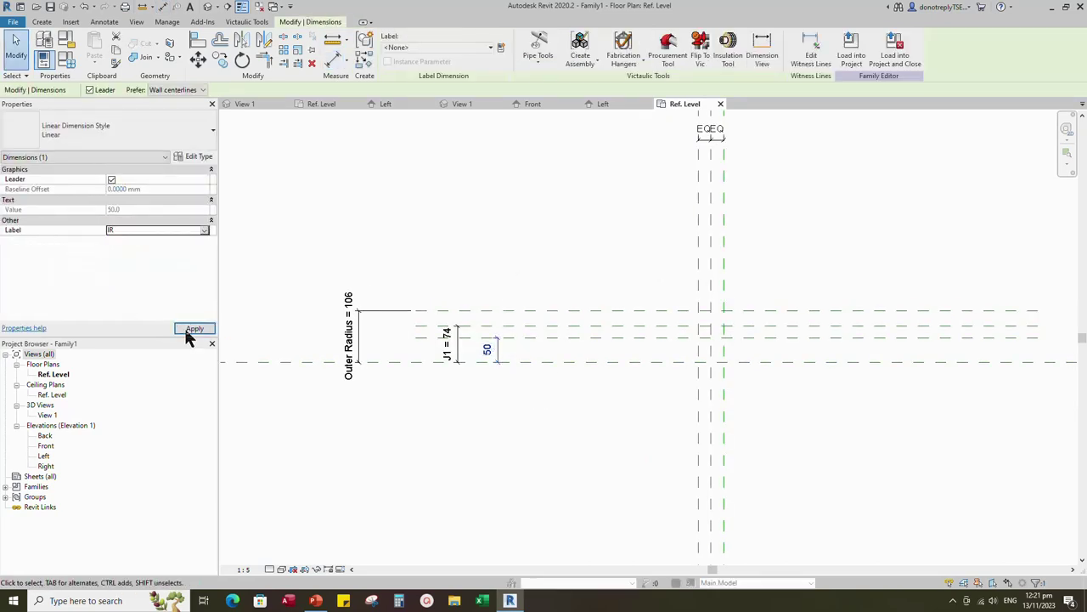
click(192, 328)
click(773, 429)
Step: Draw two vertical reference planes, each offset 2 mm inward from one of the outer planes that define length L
scroll(748, 330, up, 2)
click(604, 246)
scroll(552, 335, down, 2)
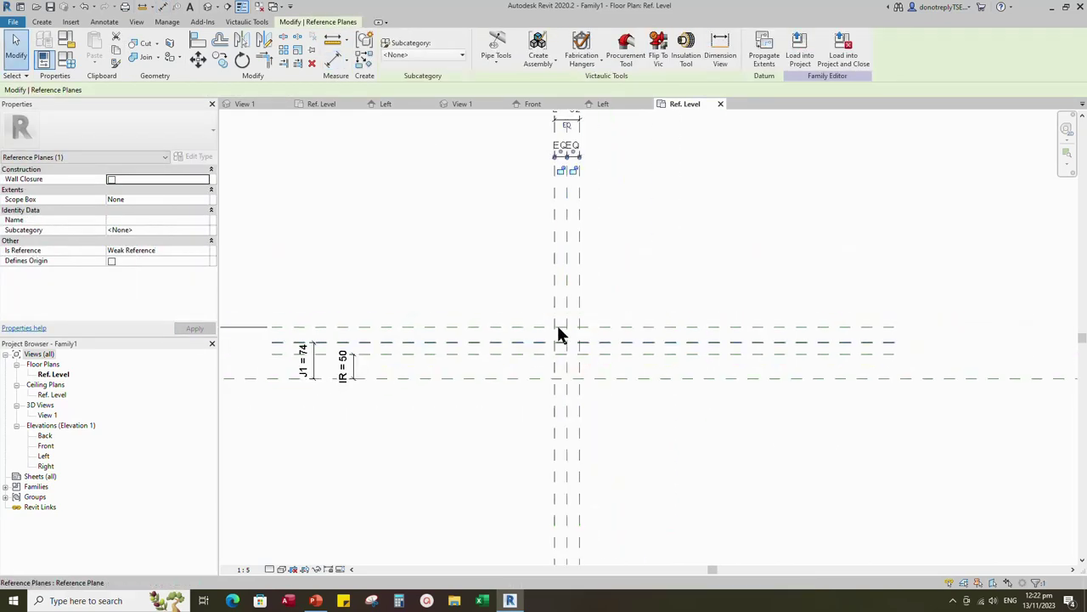
click(363, 61)
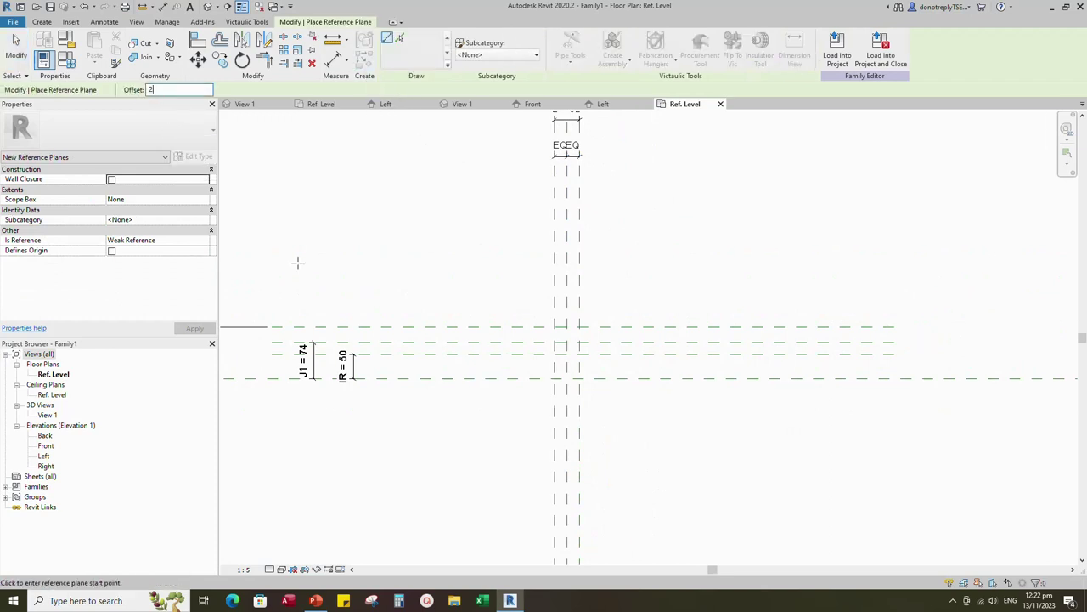
text(2)
scroll(560, 386, up, 2)
click(549, 231)
scroll(550, 412, up, 1)
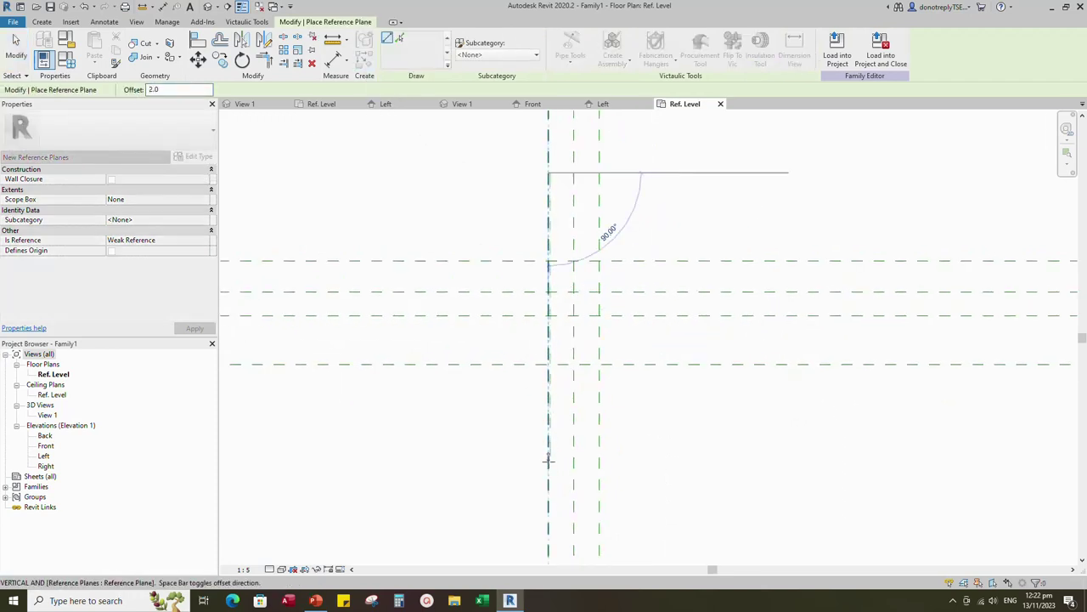
click(548, 472)
click(599, 173)
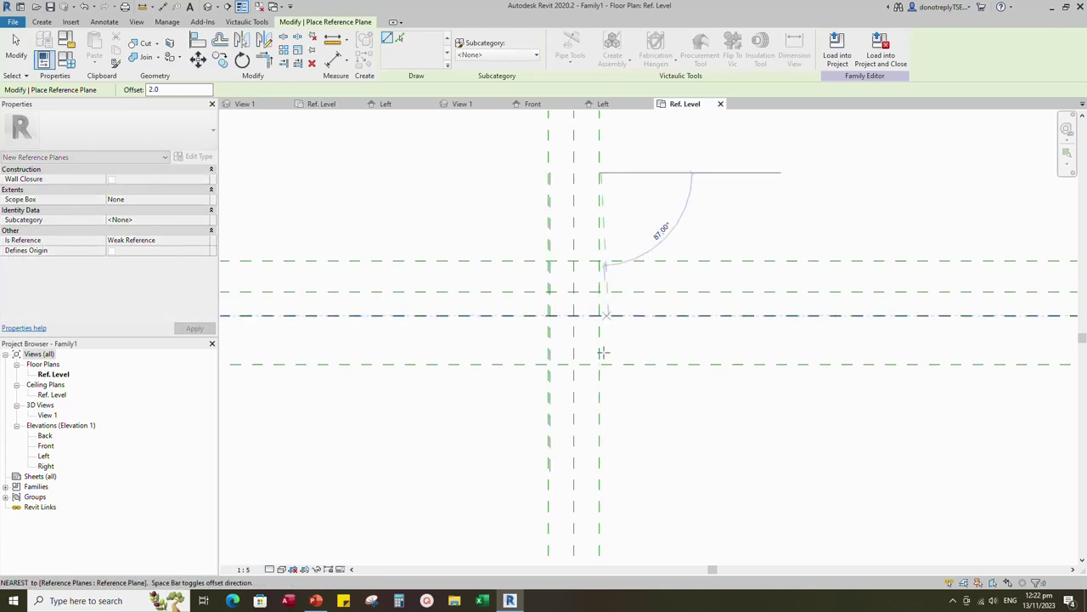
click(599, 469)
Step: Dimension the 2 mm gap between each outer vertical plane and its inner offset plane, and lock both dimensions
click(335, 59)
scroll(563, 189, up, 4)
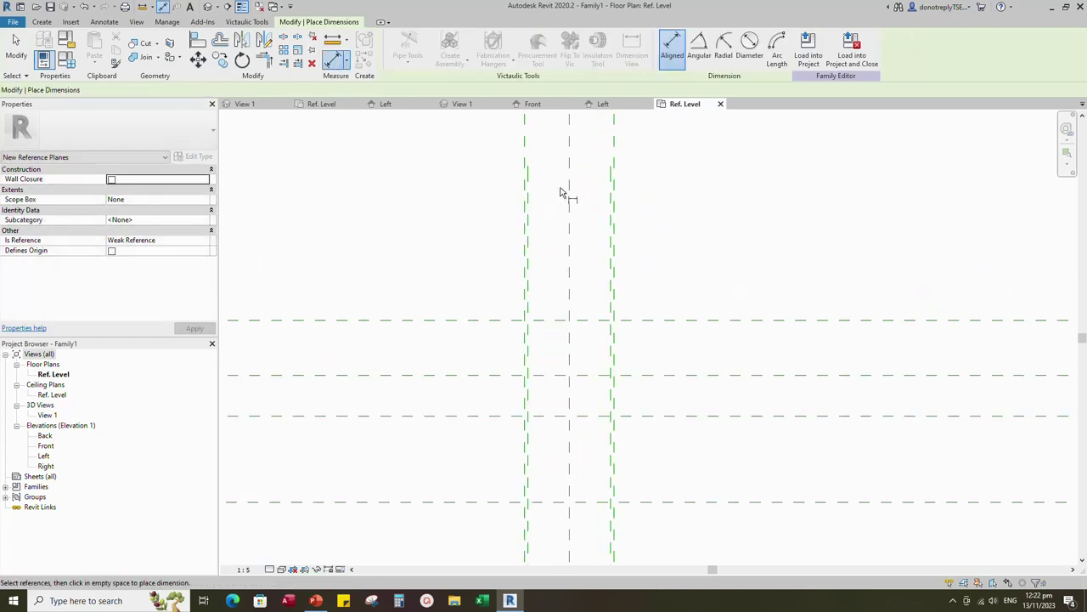
click(508, 136)
click(513, 314)
scroll(516, 313, down, 3)
click(476, 207)
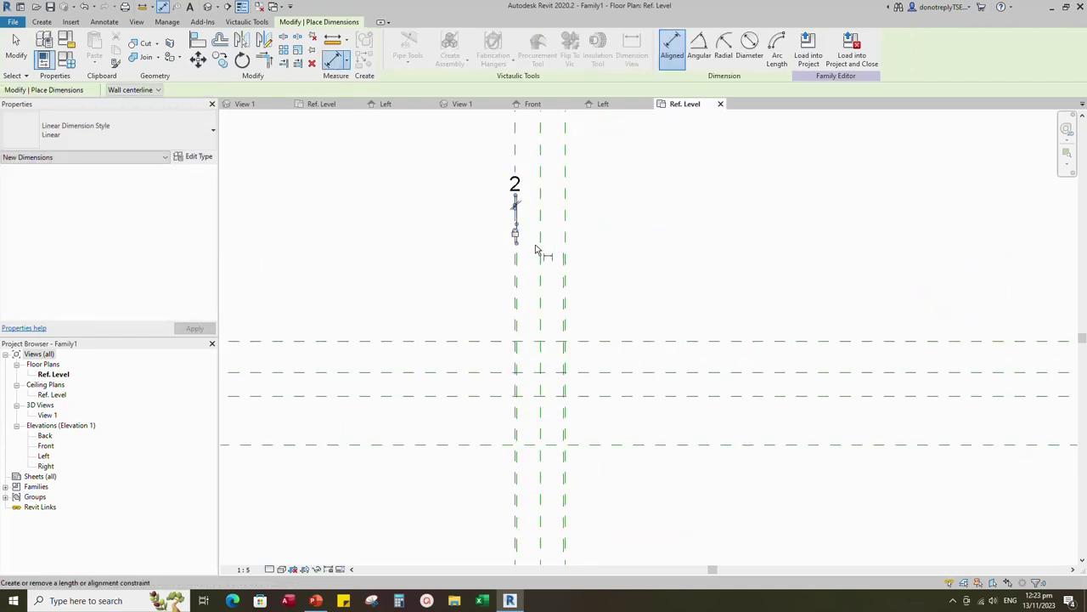
click(565, 273)
click(565, 276)
click(555, 206)
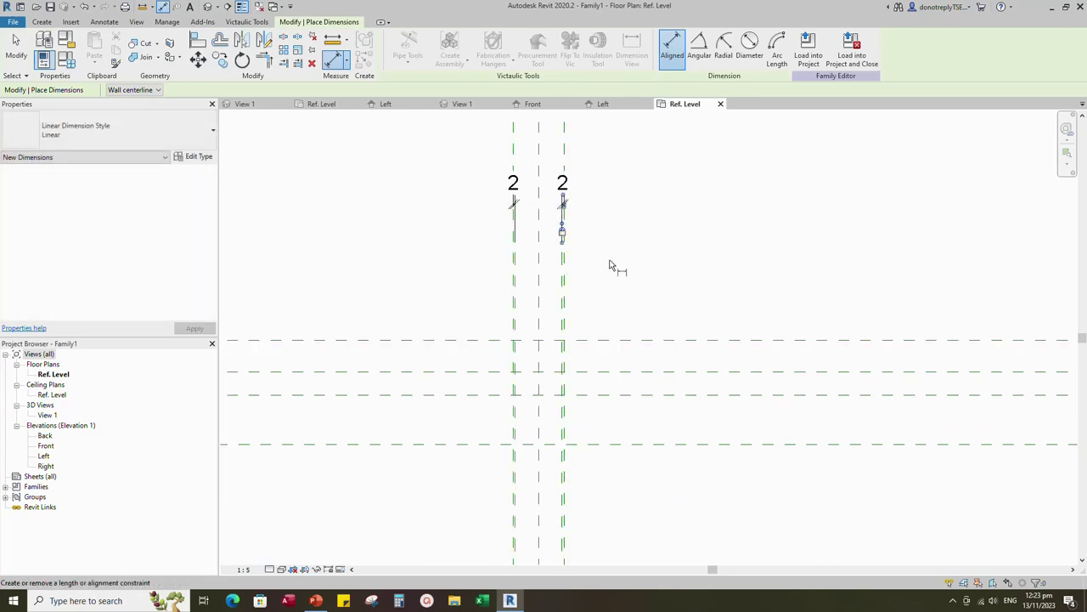
key(Escape)
key(Escape)
Step: Draw a vertical reference plane offset 17 mm inward from the left outer plane that defines length L
scroll(594, 289, down, 3)
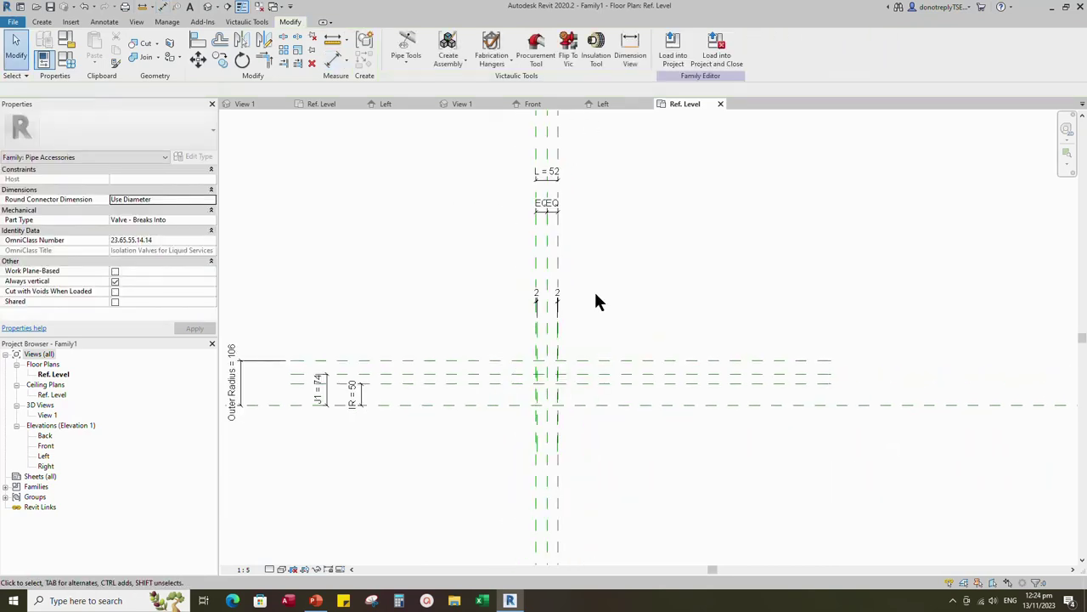
click(554, 241)
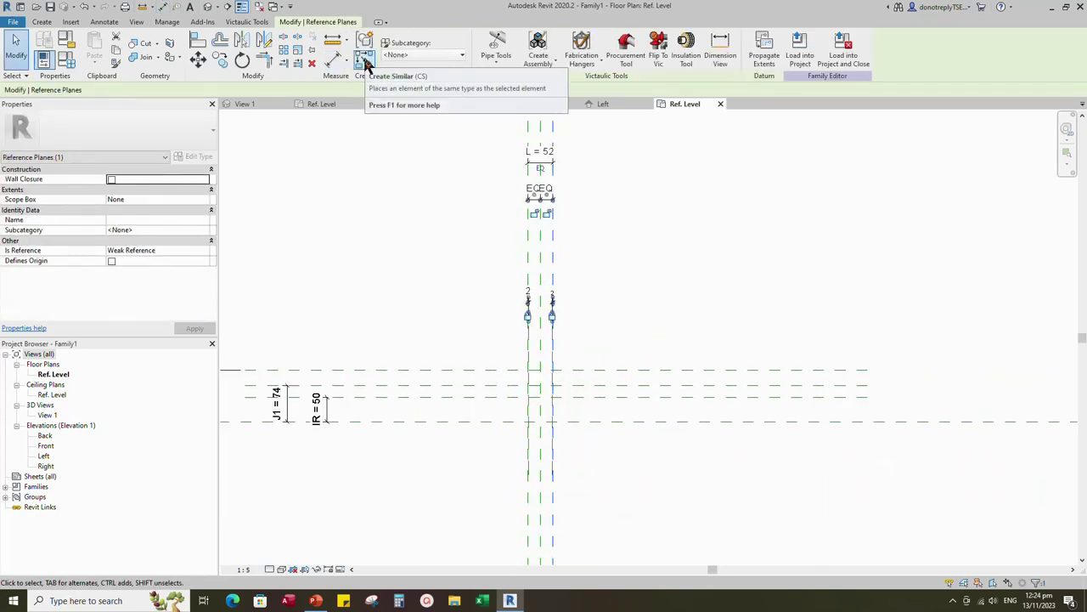
click(362, 63)
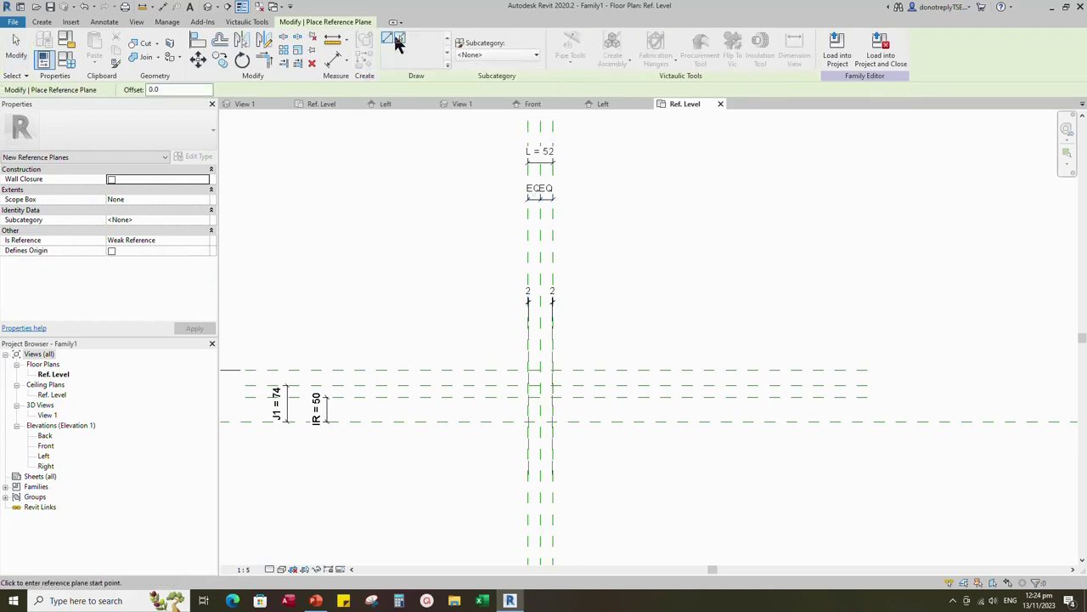
text(17)
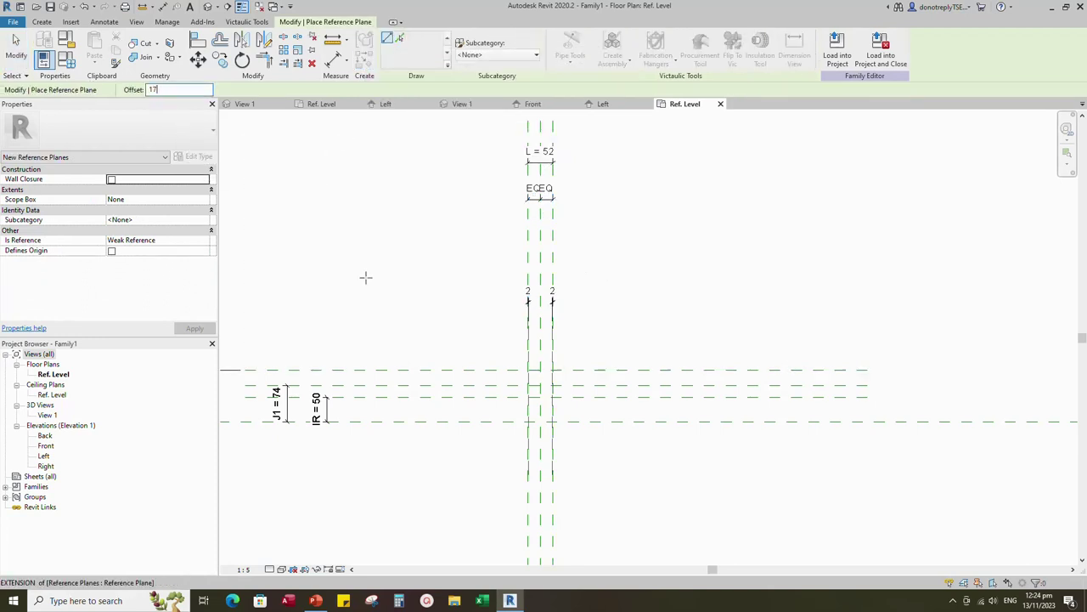
scroll(571, 300, up, 2)
click(505, 177)
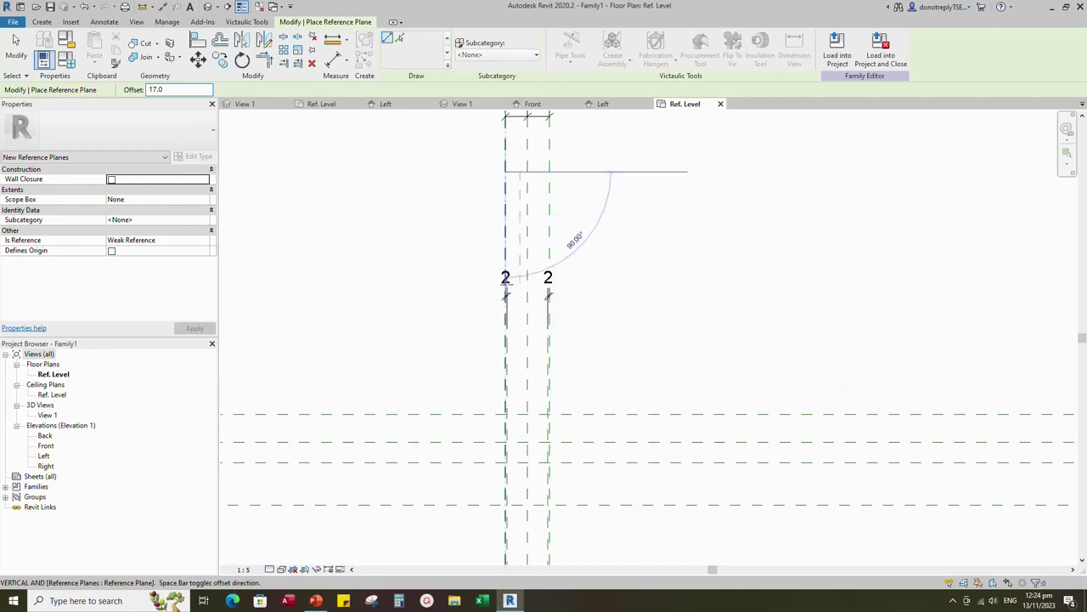
scroll(505, 383, down, 2)
click(506, 508)
Step: Draw a second vertical reference plane offset 17 mm inward from the right outer plane of length L
scroll(509, 382, up, 3)
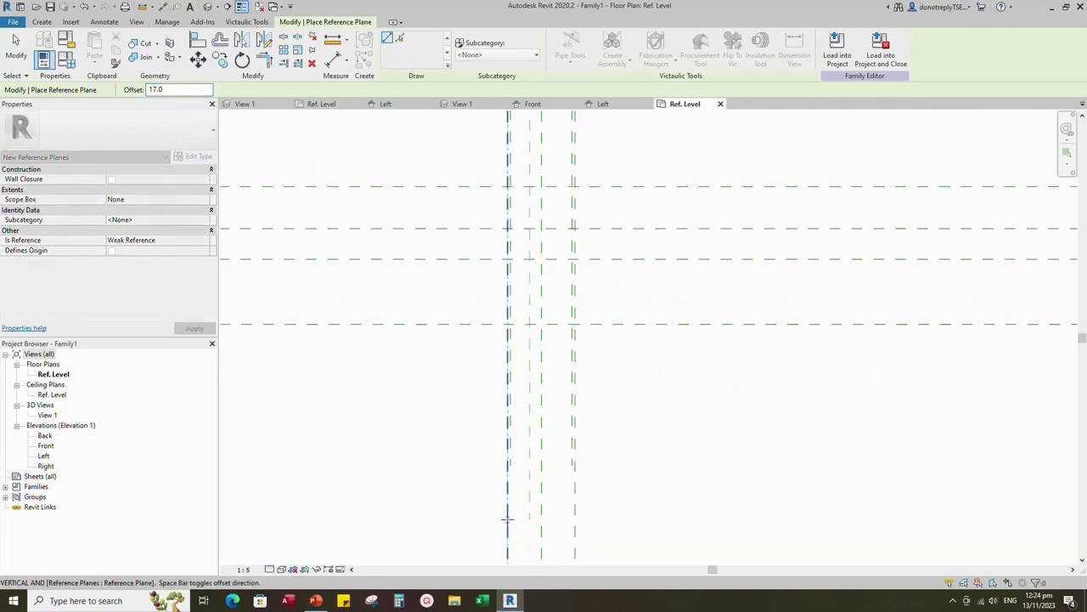
click(532, 212)
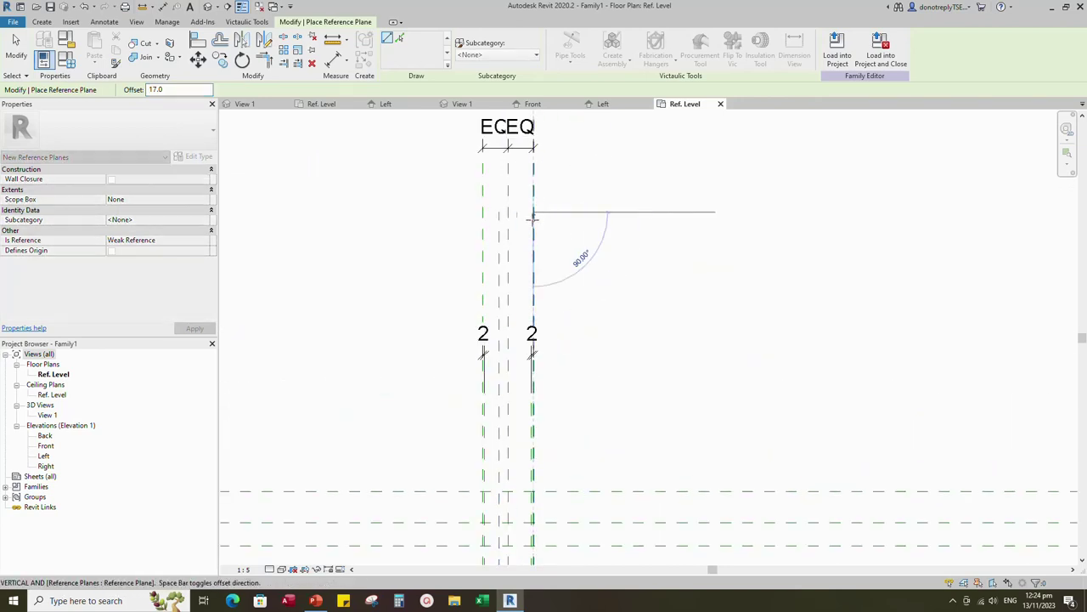
scroll(533, 323, down, 3)
click(574, 507)
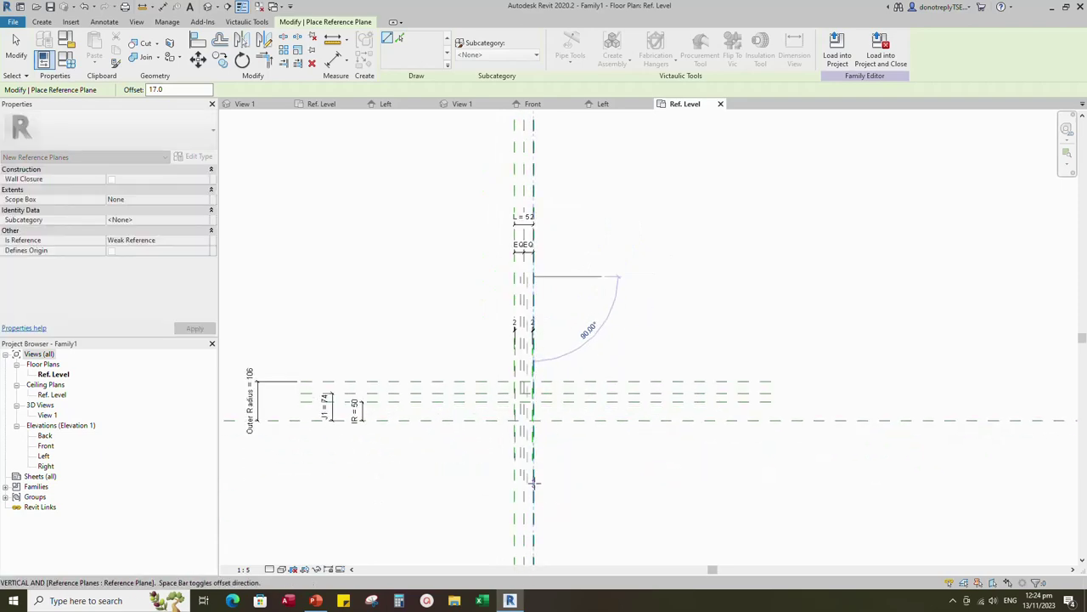
scroll(534, 468, up, 2)
scroll(543, 231, up, 3)
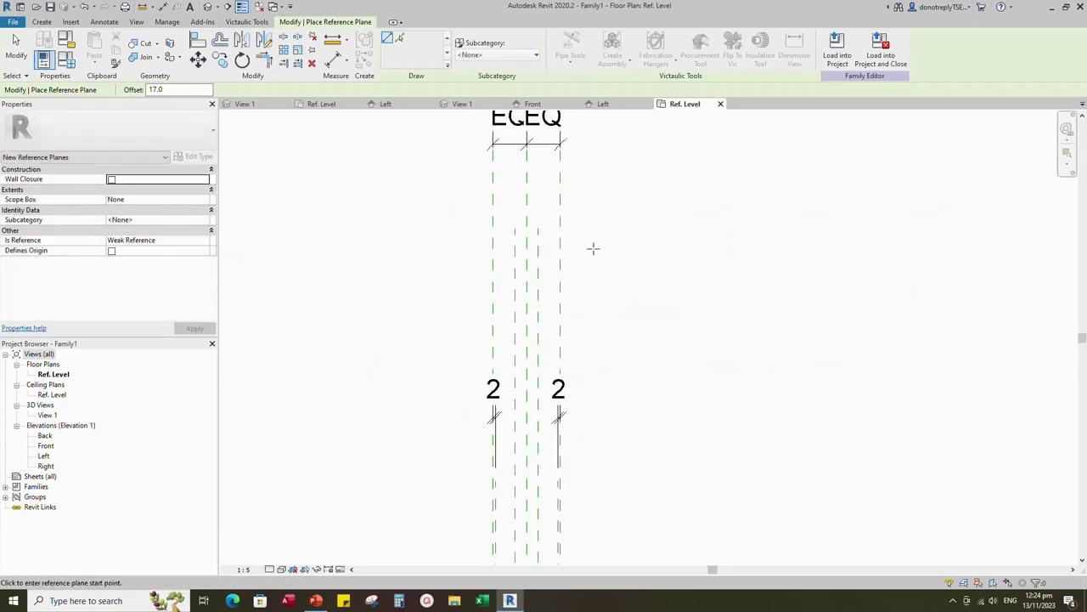
key(Escape)
key(Escape)
Step: Dimension the two 17 mm offset planes through the Center (Left/Right) plane and set the segments equal
click(334, 61)
scroll(561, 230, up, 2)
click(500, 244)
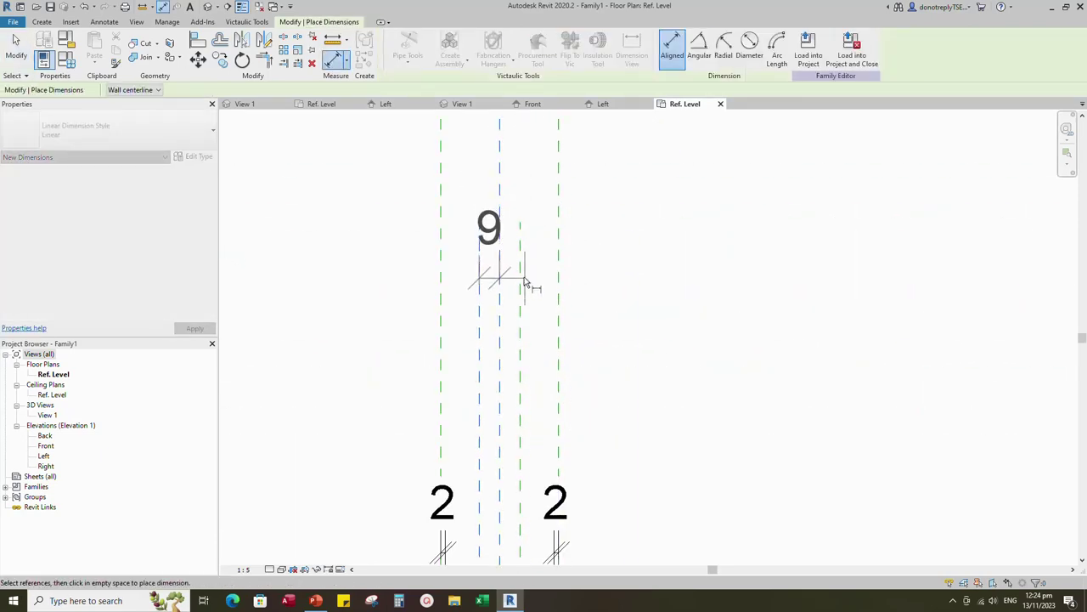
click(520, 284)
scroll(509, 341, down, 3)
click(602, 319)
click(505, 264)
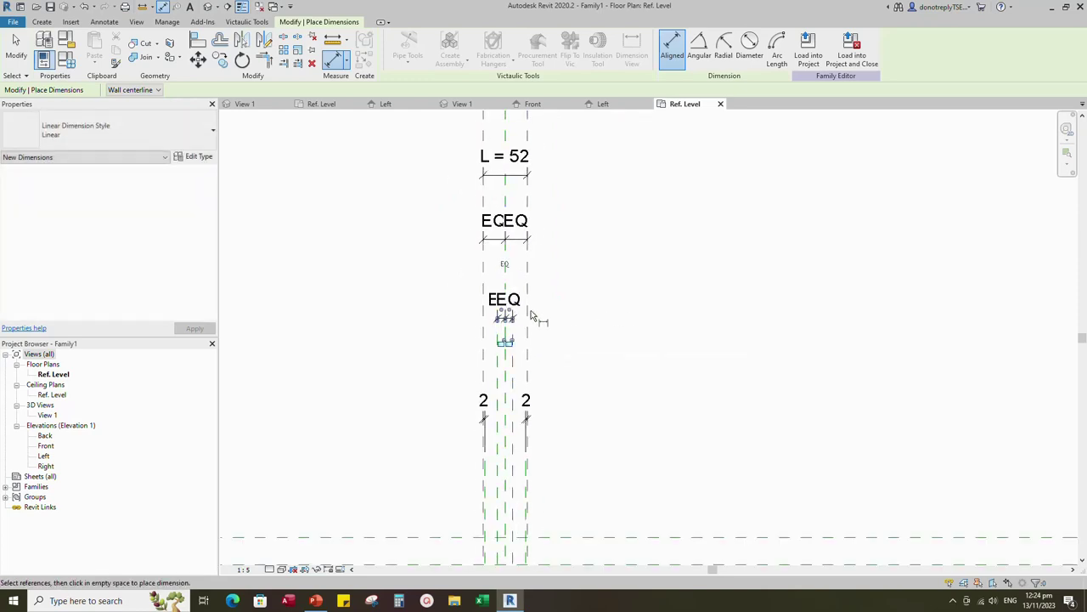
Step: Dimension the overall distance between the two 17 mm offset planes, placing it above their equality dimension
scroll(511, 341, up, 2)
click(494, 365)
click(516, 372)
scroll(516, 372, down, 2)
click(617, 285)
key(Escape)
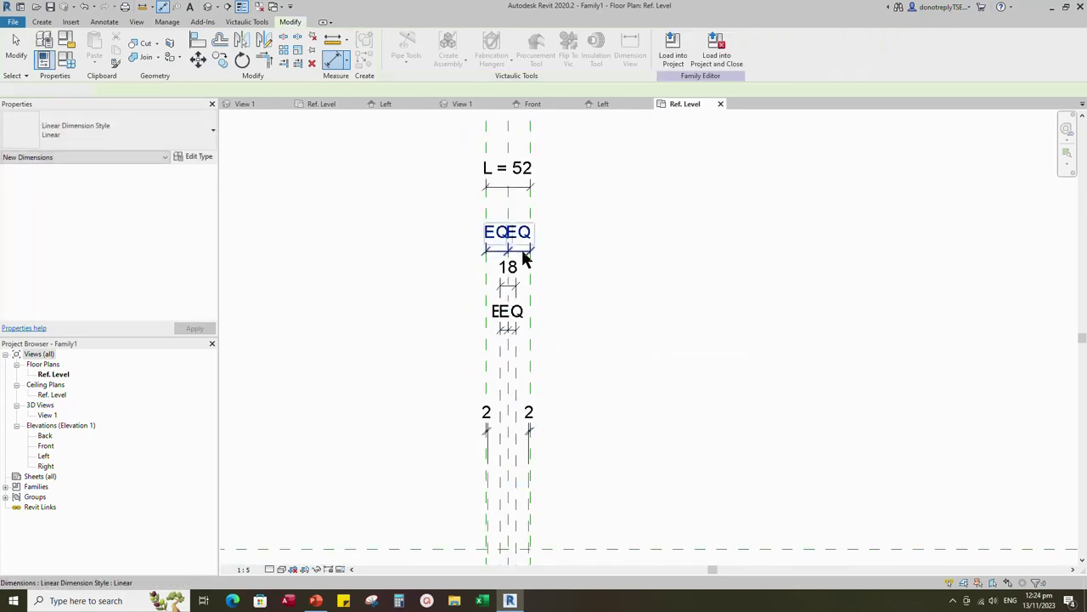
Step: Move the outer planes' equality dimension up, closer to the L dimension
click(525, 252)
scroll(526, 252, up, 2)
drag(526, 251, 526, 214)
click(648, 249)
Step: Label the overall dimension between the two innermost offset planes with a new instance family parameter named L1
click(504, 308)
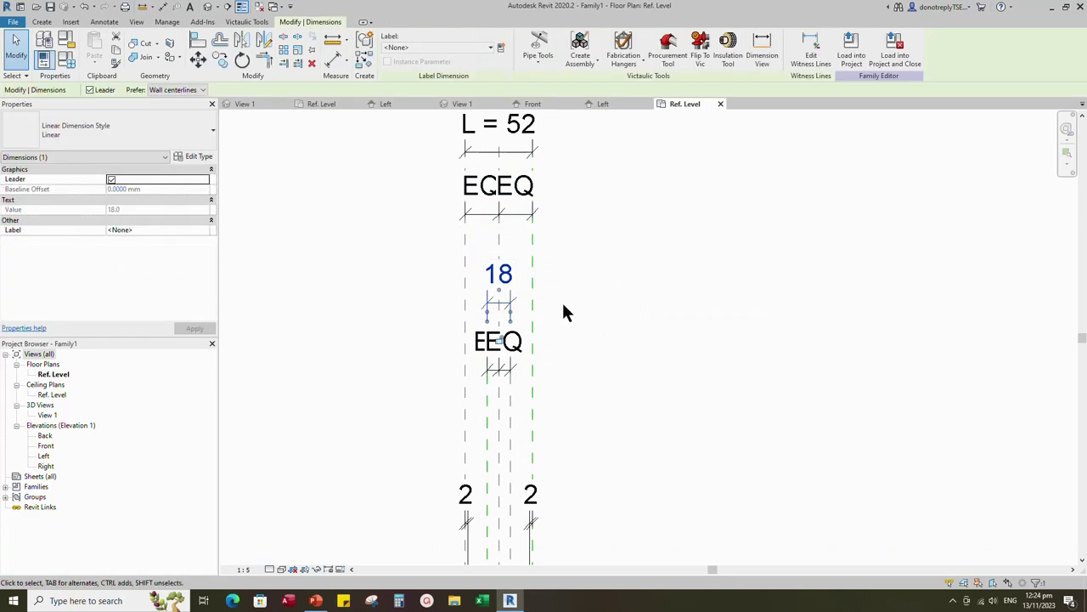
click(500, 47)
text(L1)
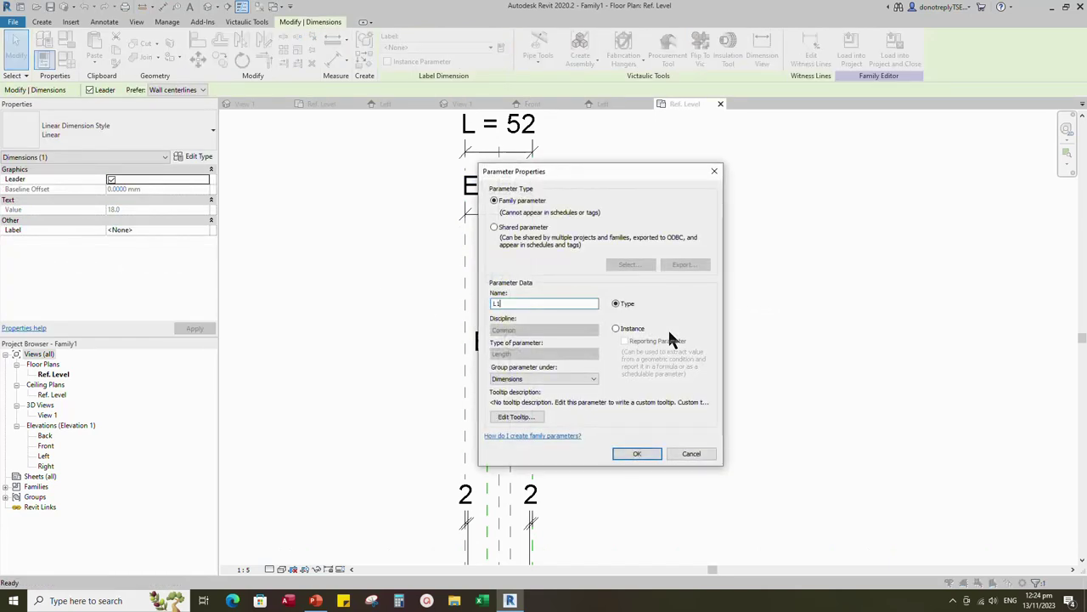
click(616, 328)
click(637, 454)
scroll(831, 336, down, 3)
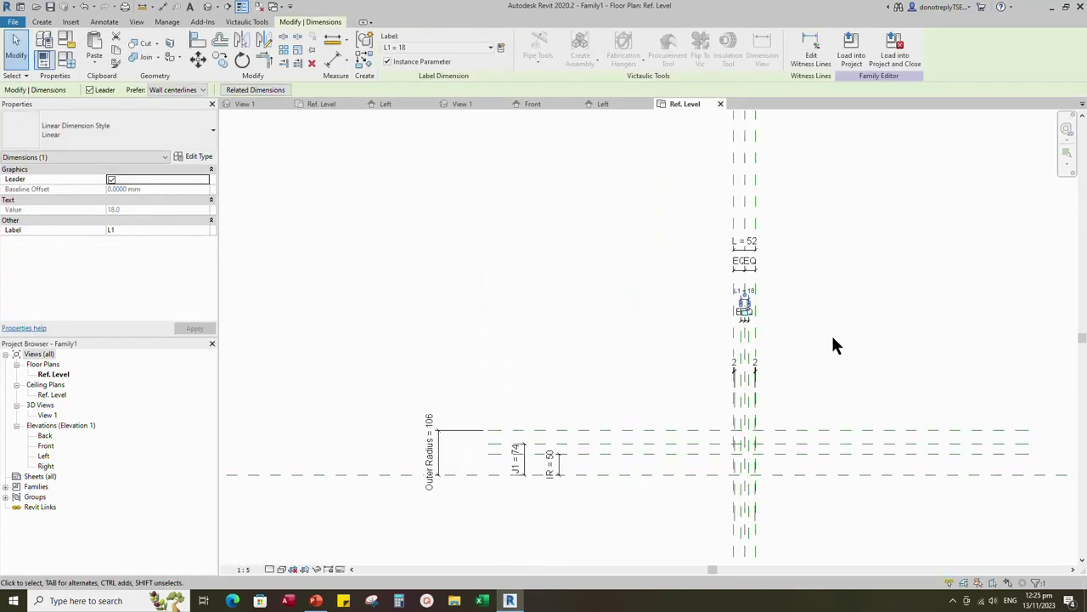
click(441, 283)
Step: Move the L1 parameter down to the end of the Dimensions group in the family types, below L
click(68, 62)
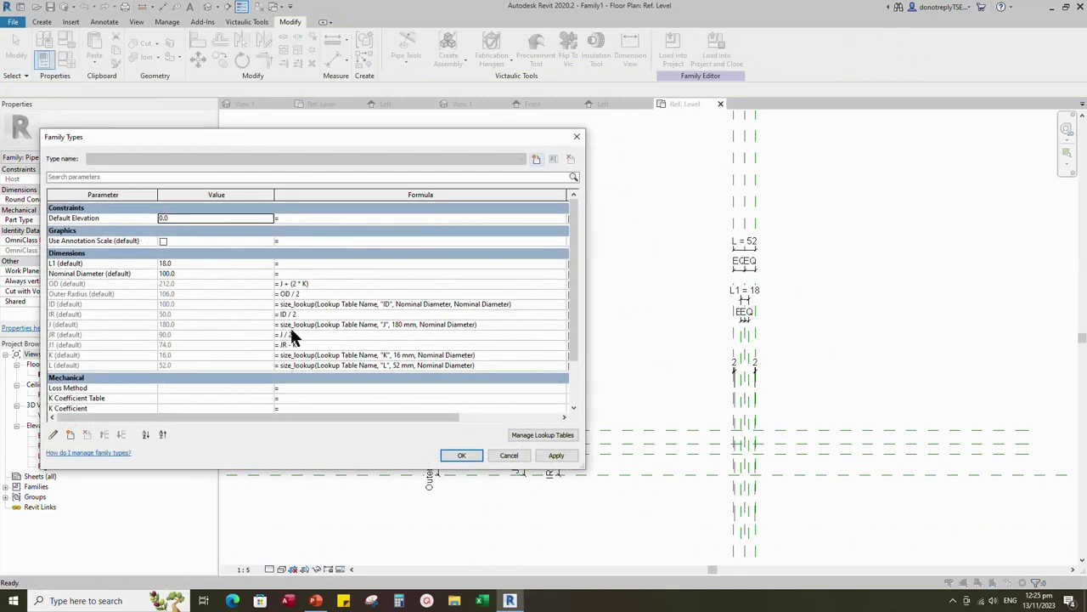
click(102, 264)
click(122, 434)
click(121, 434)
click(122, 435)
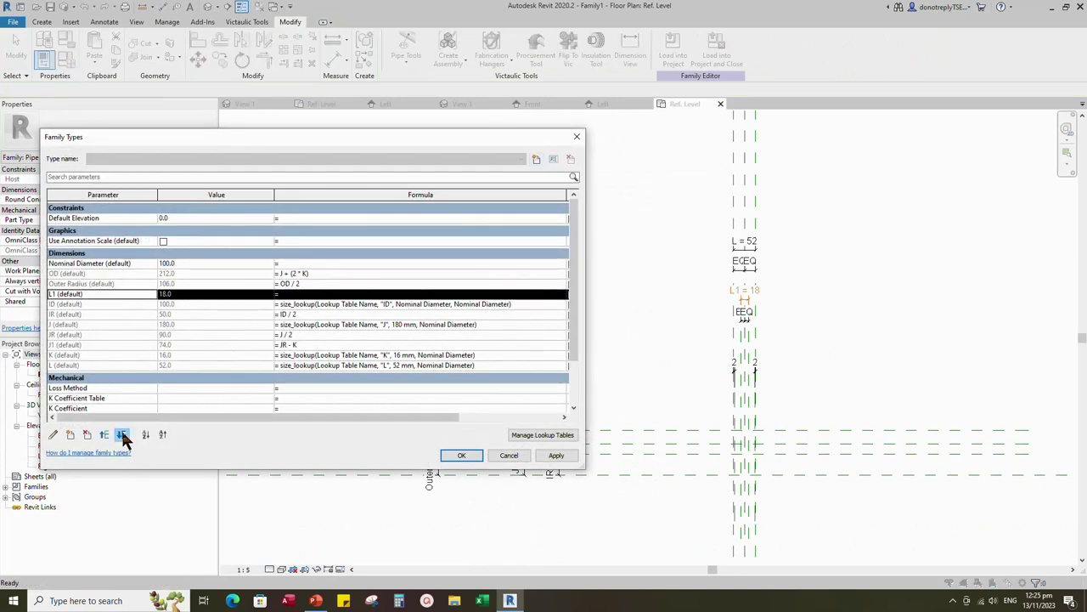
click(122, 434)
click(122, 434)
click(122, 434)
click(121, 435)
click(122, 434)
click(122, 434)
click(122, 434)
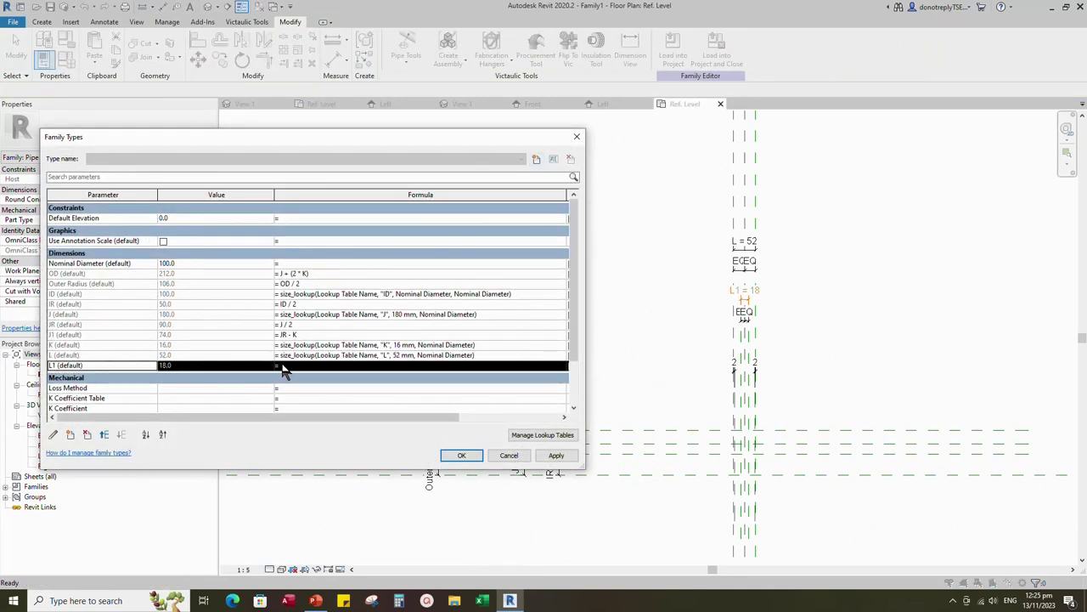
Step: Give the L1 parameter the formula L/3 and apply the family type changes
click(301, 393)
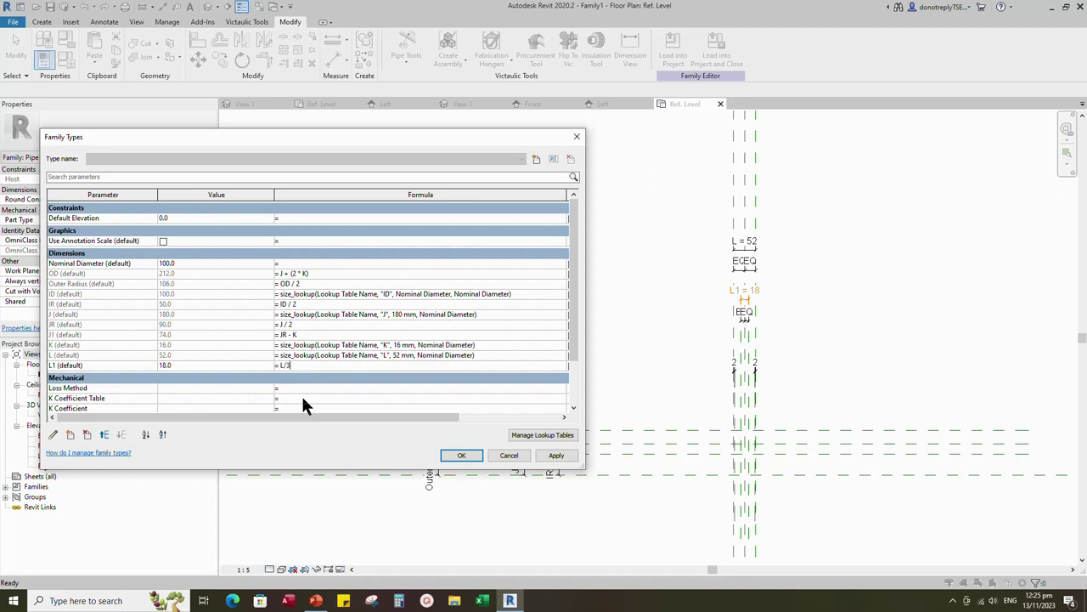
click(556, 455)
click(462, 455)
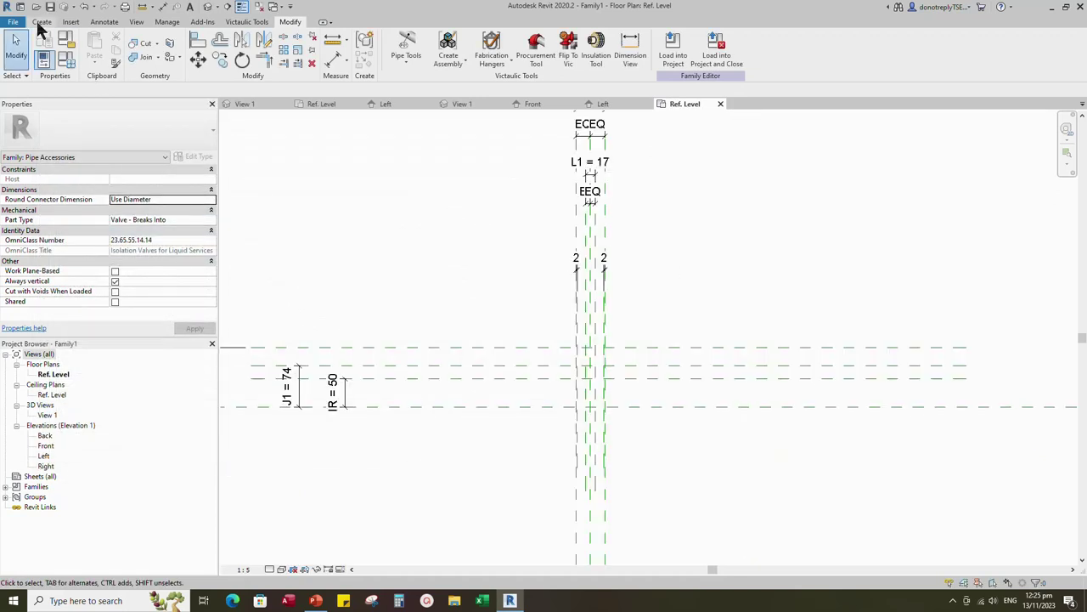
Step: Start a Revolve and draw a vertical boundary line on the left outer plane from IR to J1, locking it to the planes
click(41, 22)
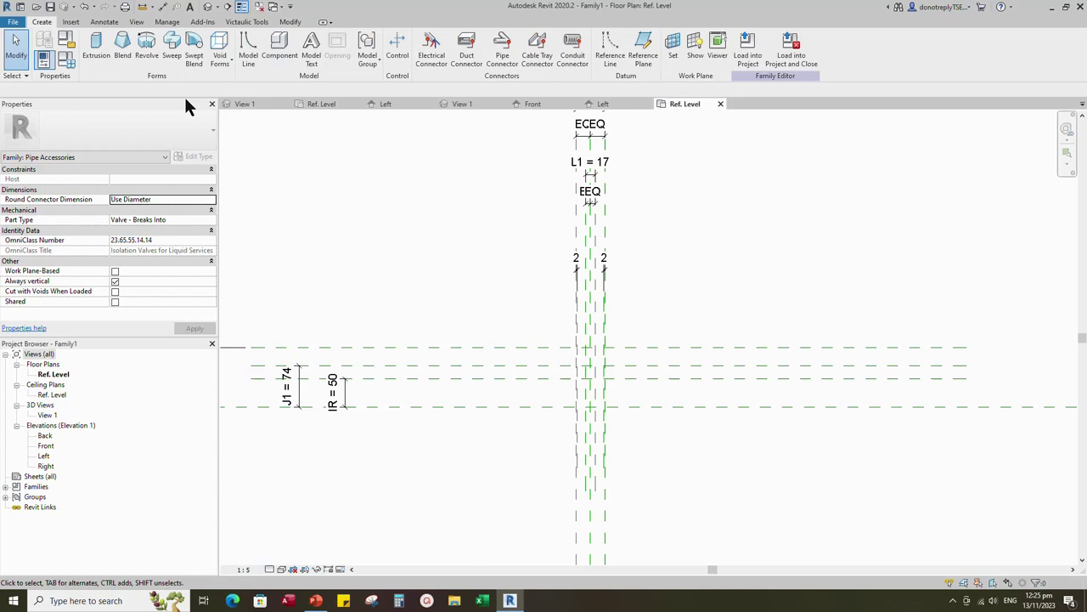
click(148, 47)
scroll(634, 361, up, 5)
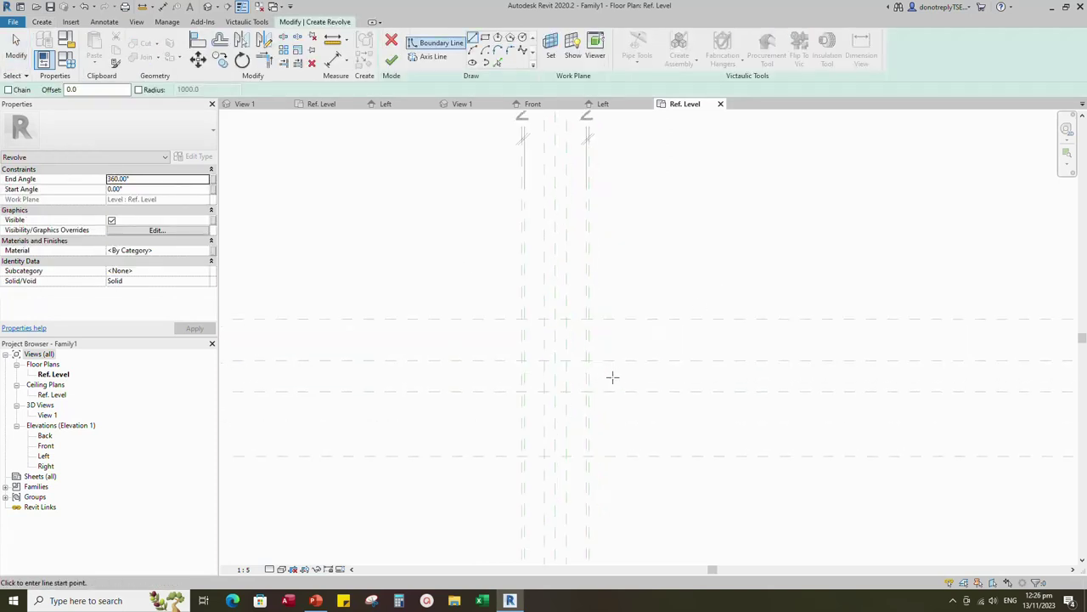
click(546, 351)
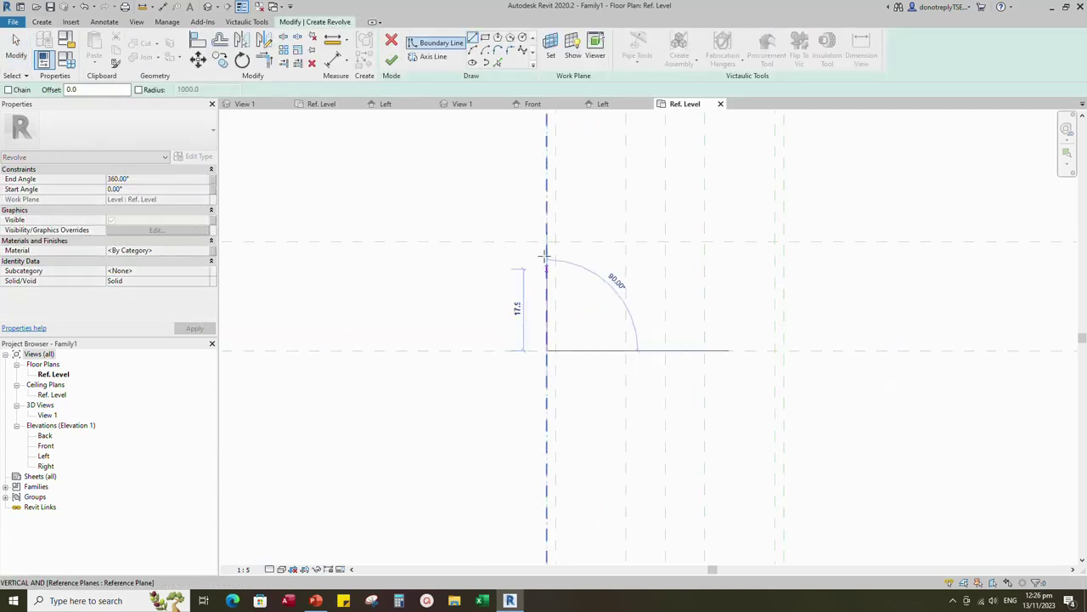
scroll(541, 392, down, 2)
scroll(544, 315, up, 1)
click(544, 300)
scroll(545, 301, up, 2)
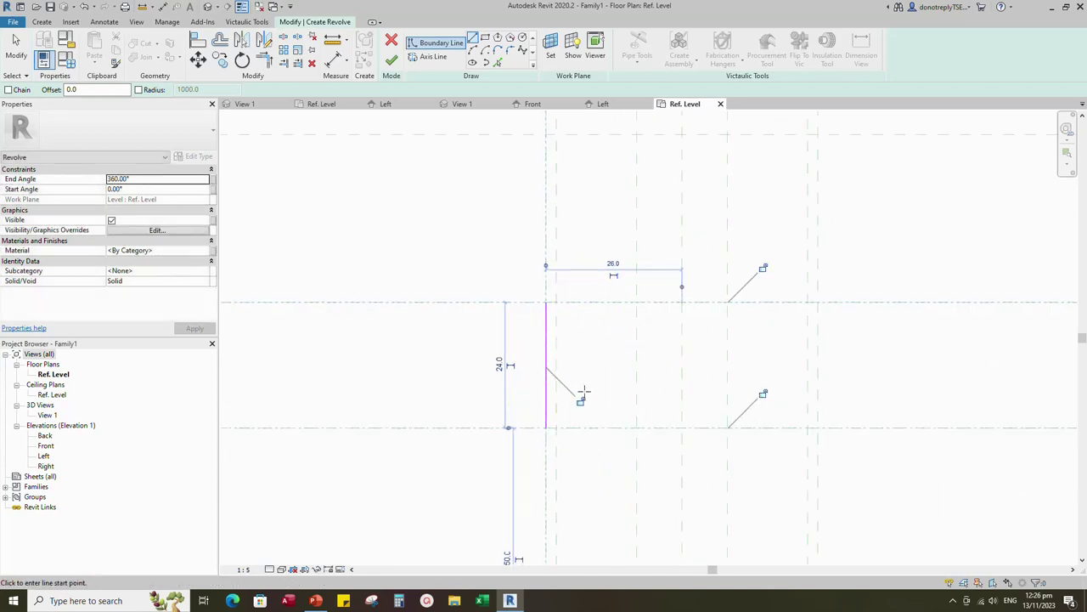
click(583, 393)
click(668, 406)
click(669, 283)
Step: Draw a 2 mm boundary line along the J1 plane to the left inner offset plane and lock it
scroll(564, 311, up, 1)
click(537, 295)
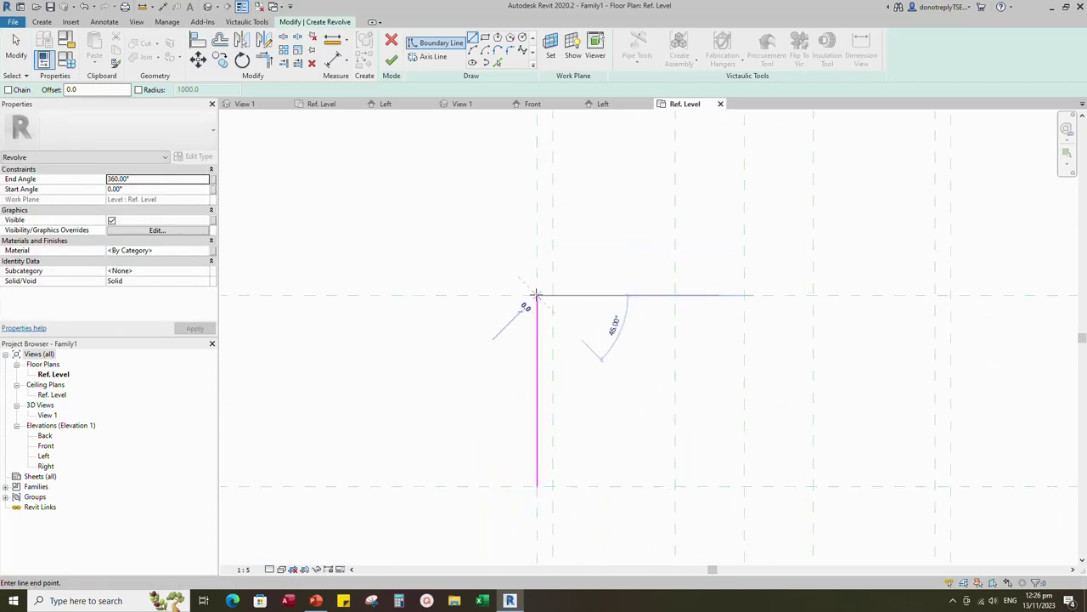
click(553, 294)
click(572, 358)
click(629, 315)
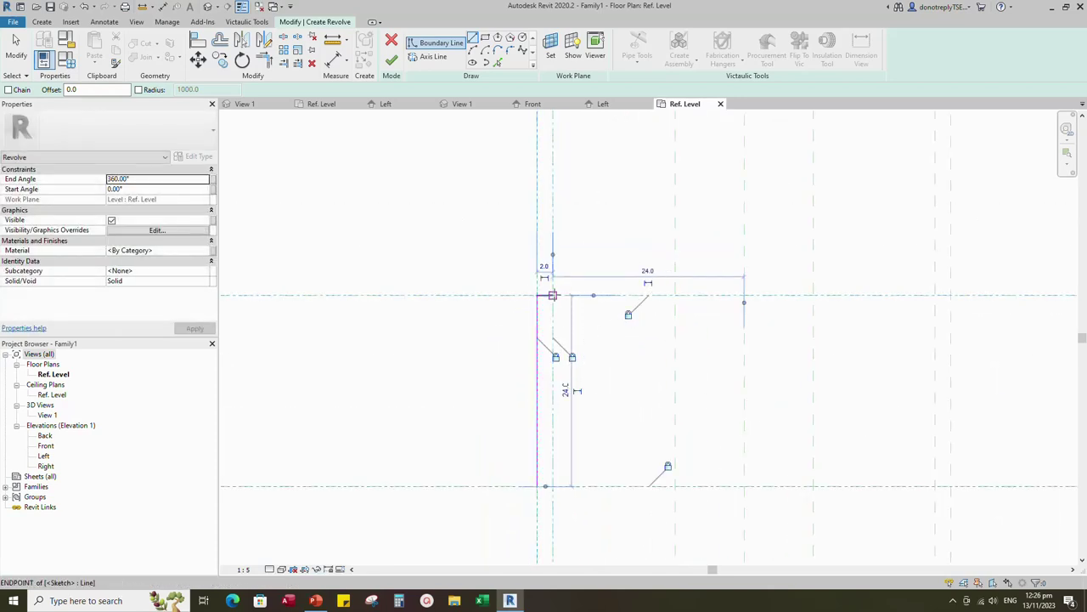
Step: Draw the boundary line up the left 2 mm offset plane from J1 to the Outer Radius plane and try to lock it
click(553, 295)
scroll(553, 295, down, 4)
scroll(553, 211, up, 3)
click(553, 158)
click(572, 356)
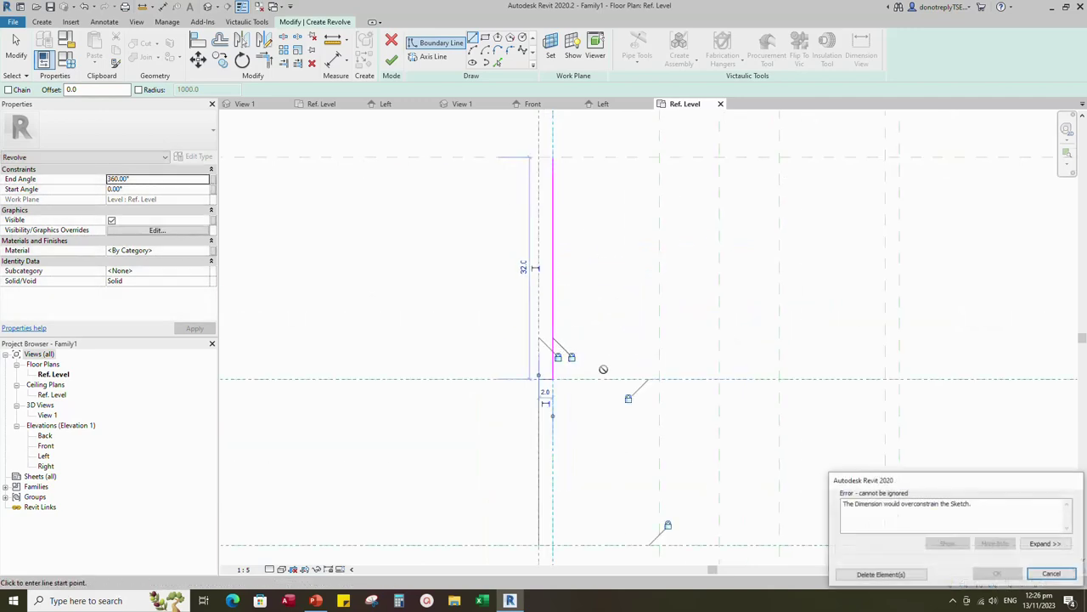
click(1051, 574)
Step: Continue the boundary along the Outer Radius plane to the left L1 plane, down to J1, and across to the right L1 plane
click(553, 156)
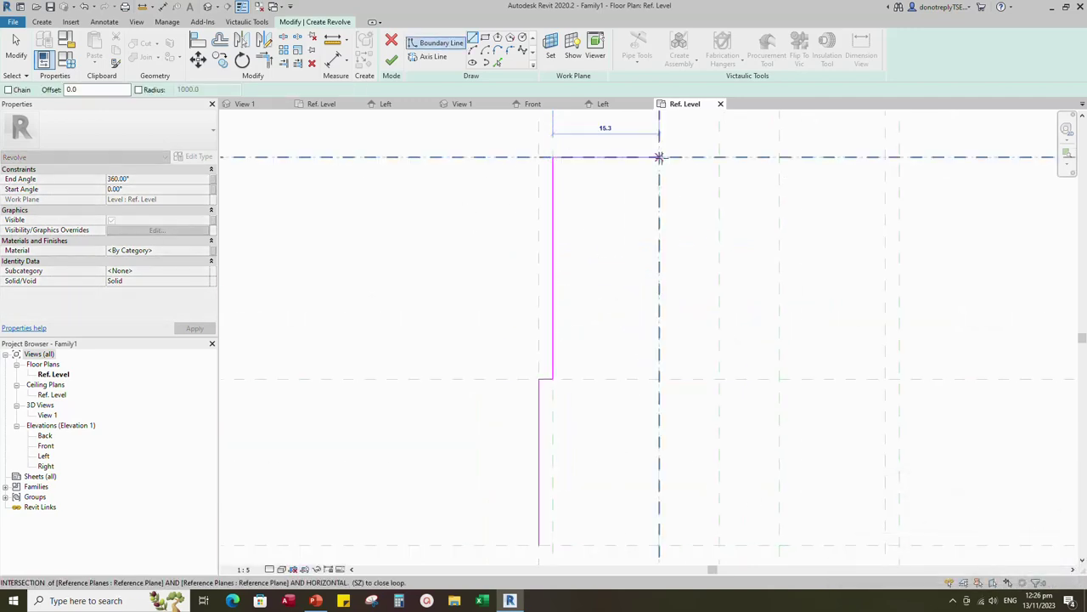
click(658, 158)
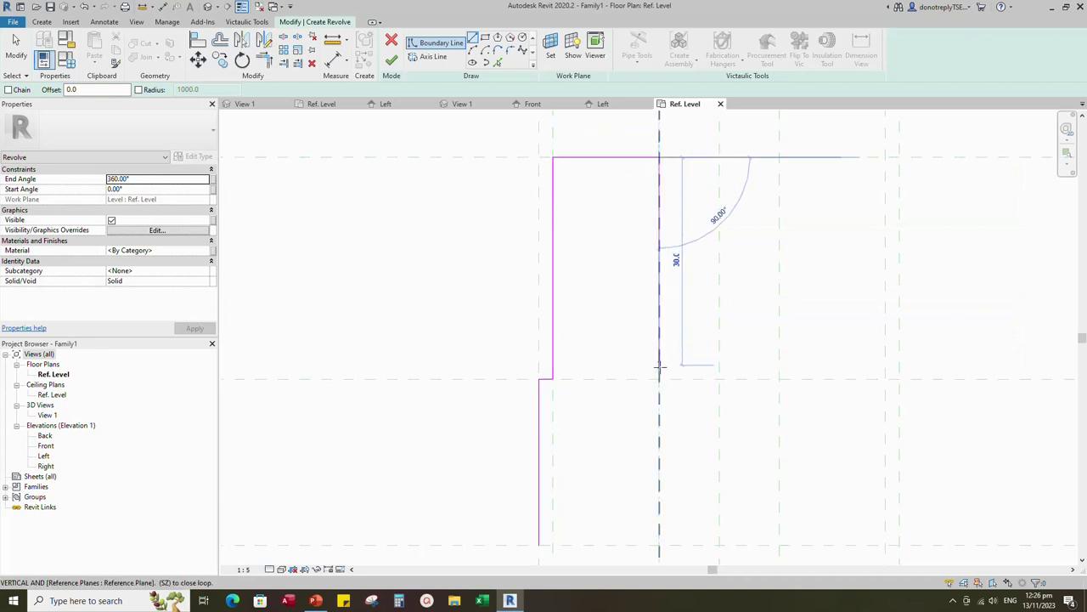
click(659, 378)
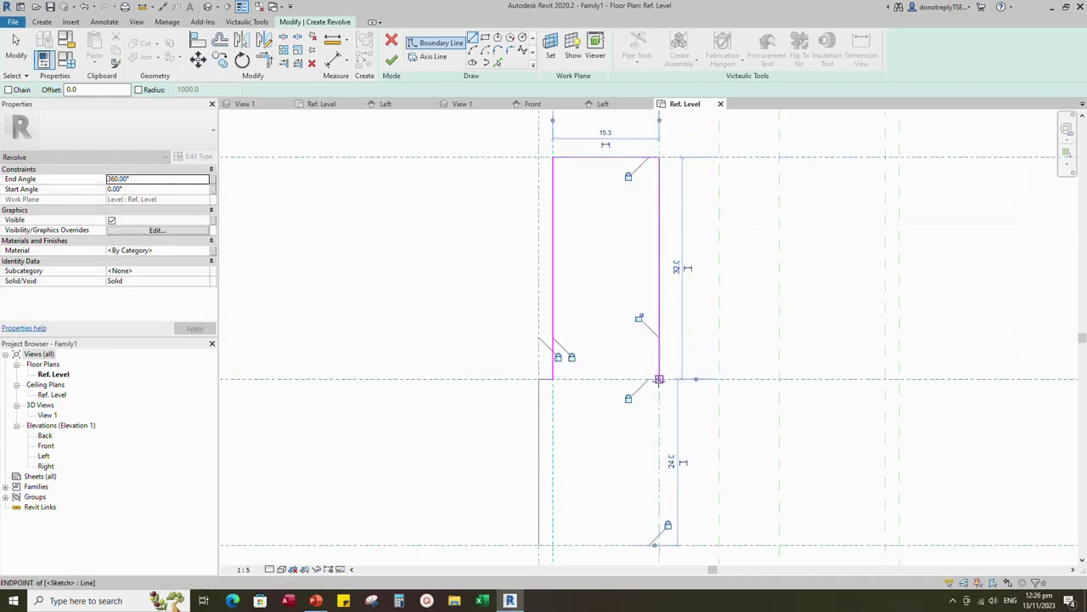
click(779, 378)
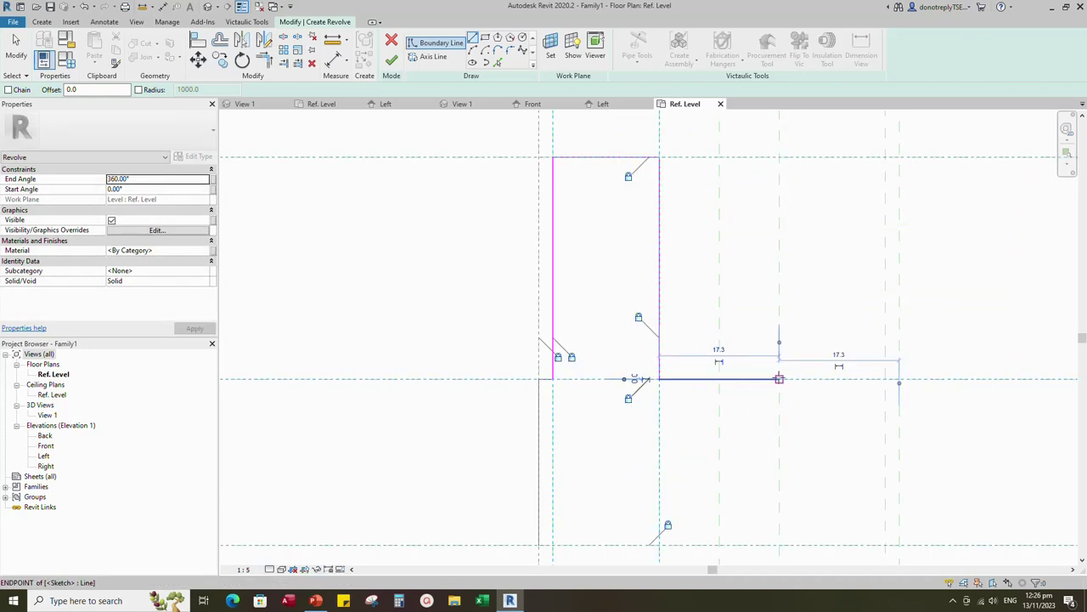
Step: Continue the boundary up the right L1 plane, across the Outer Radius plane, and down the right 2 mm offset plane to J1, locking the lines
click(779, 379)
click(782, 173)
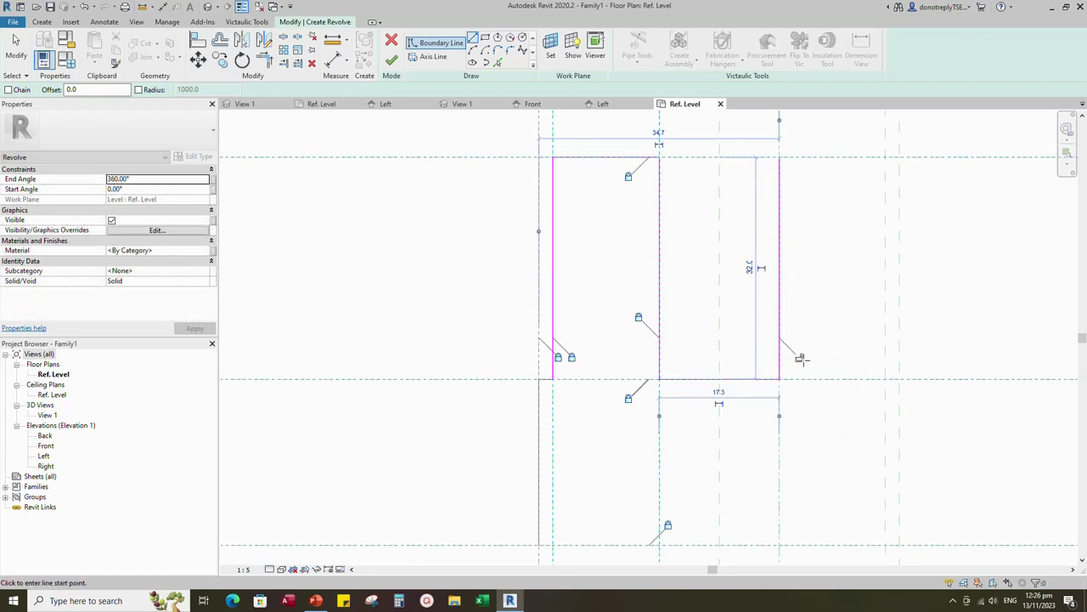
click(780, 157)
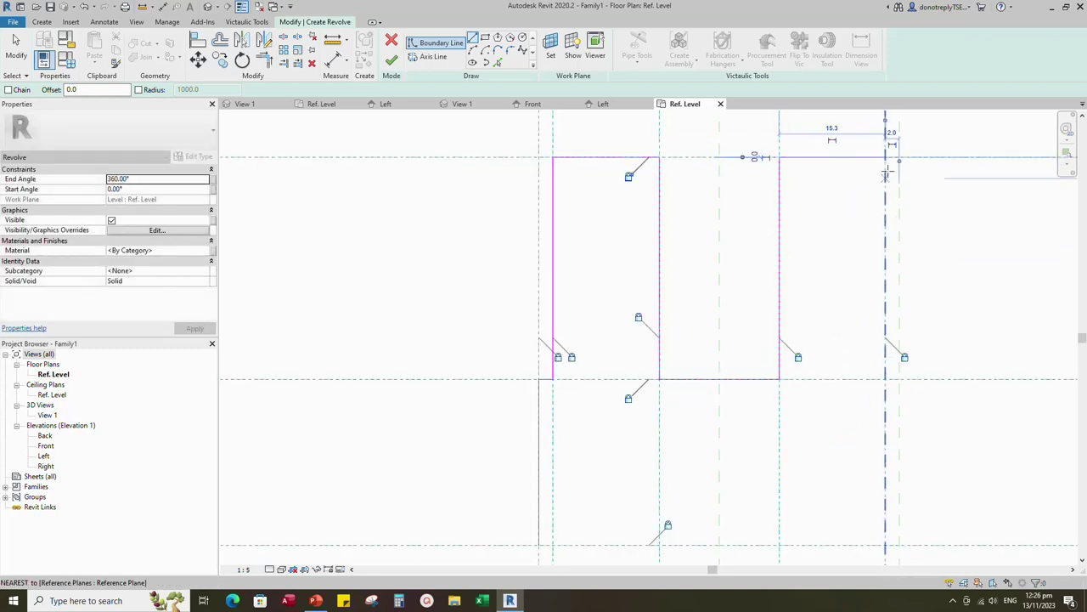
click(885, 158)
click(885, 379)
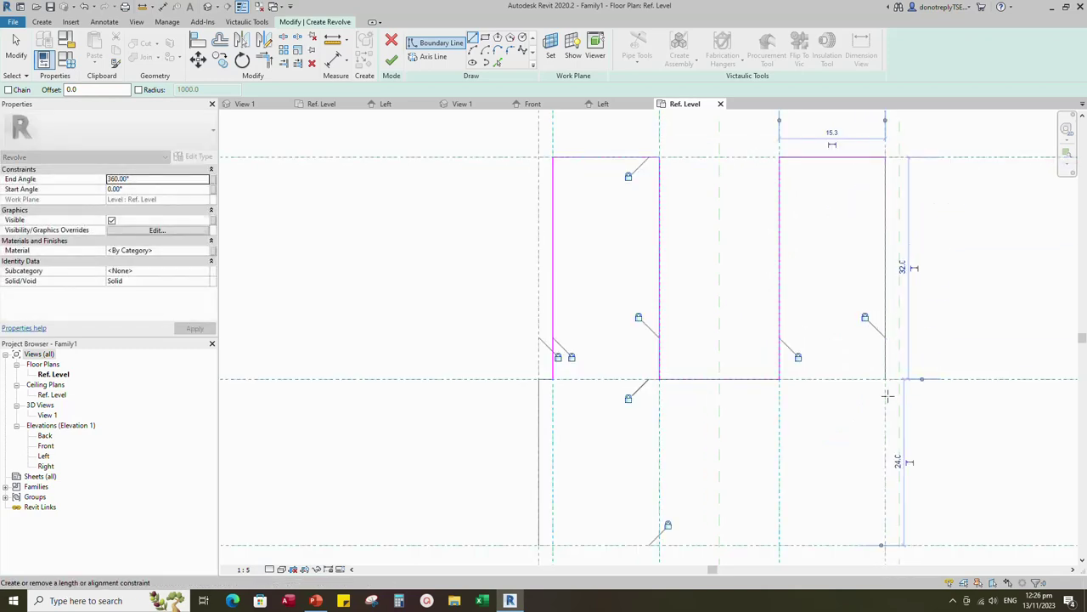
Step: Close the boundary along J1 to the right outer plane, down to the IR plane and back to the left side, locking the lines
click(886, 379)
click(898, 379)
click(898, 379)
scroll(899, 374, down, 2)
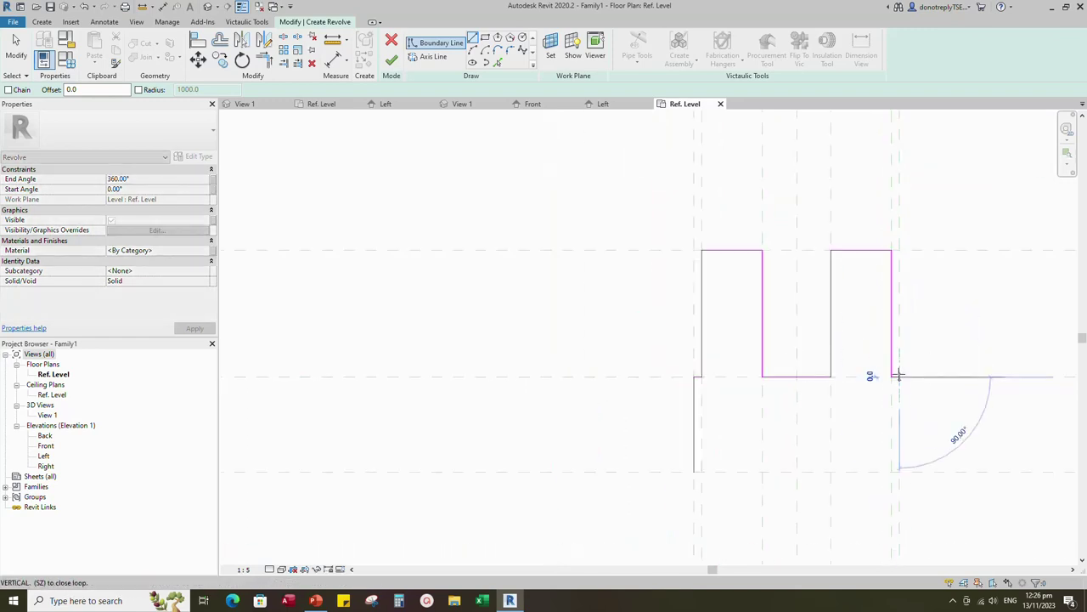
scroll(899, 374, down, 1)
click(899, 438)
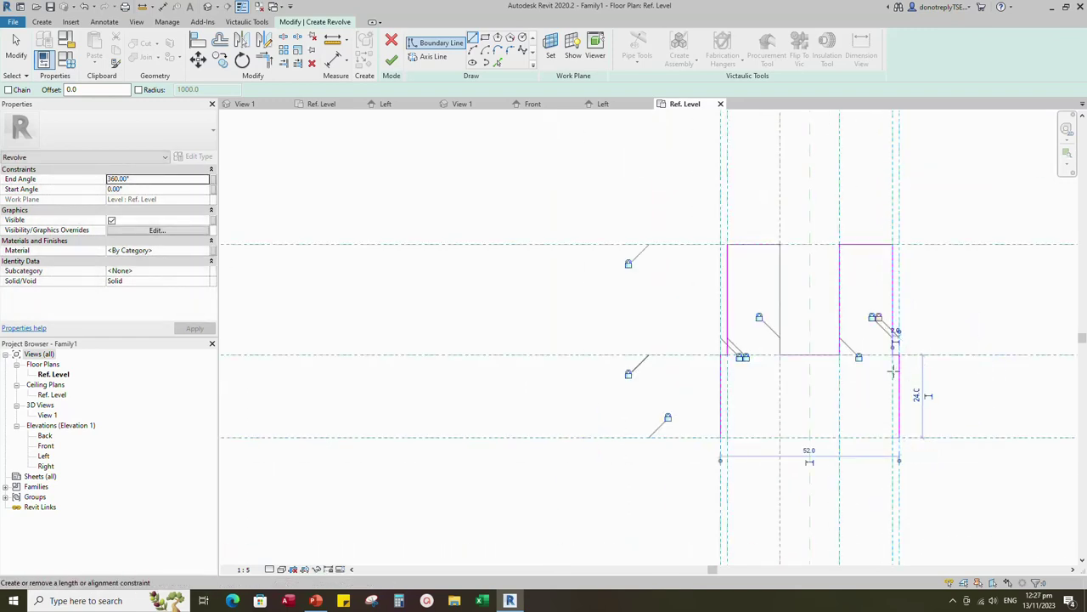
click(721, 438)
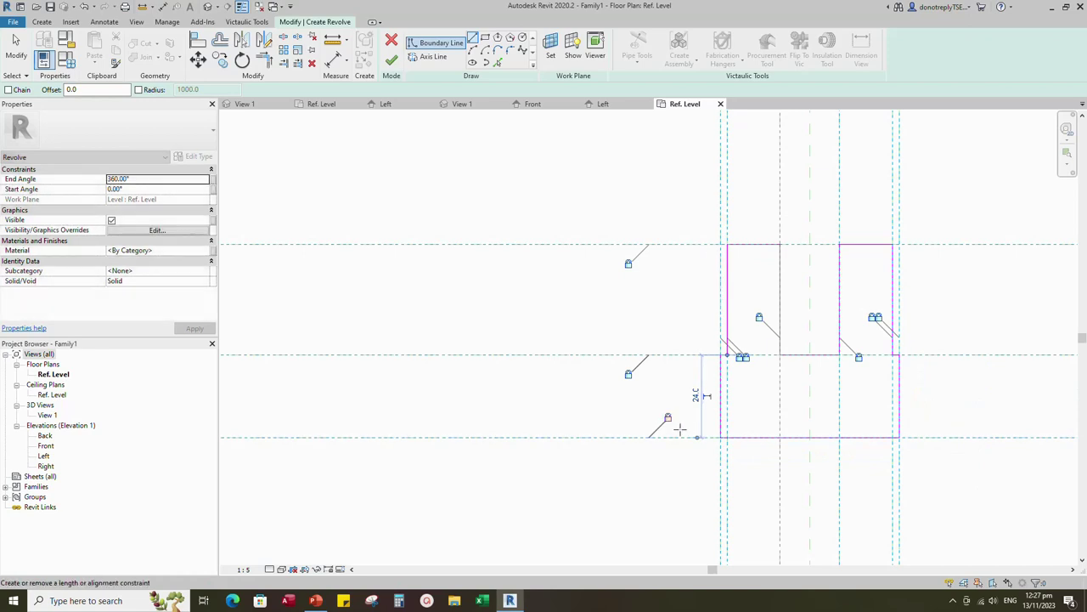
Step: Fillet the two bottom corners of the central groove in the boundary with a 5 mm radius
scroll(633, 441, down, 2)
click(511, 50)
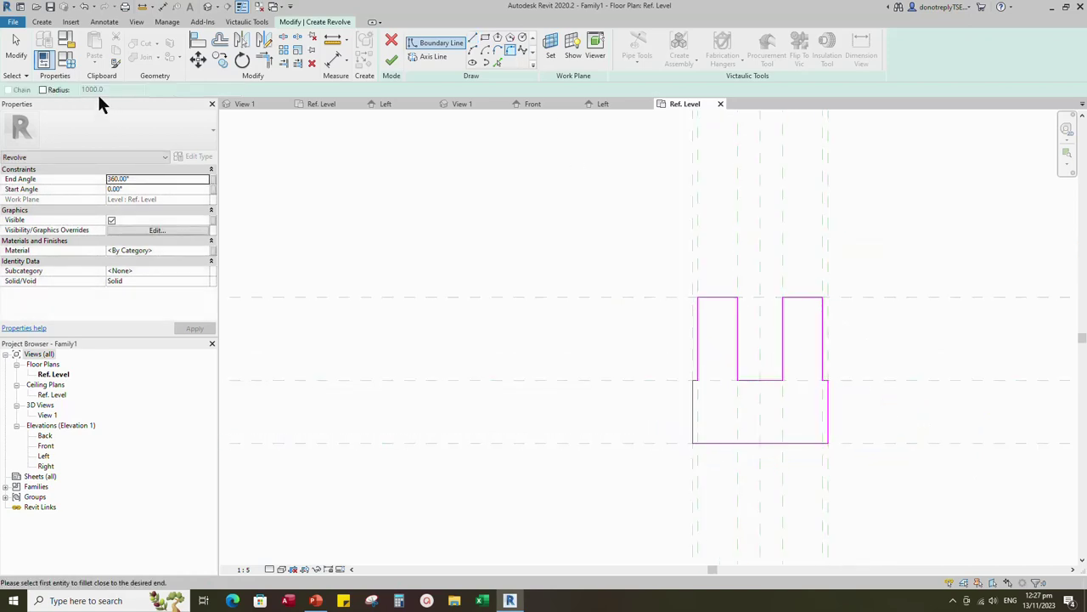
text(5)
scroll(765, 365, up, 2)
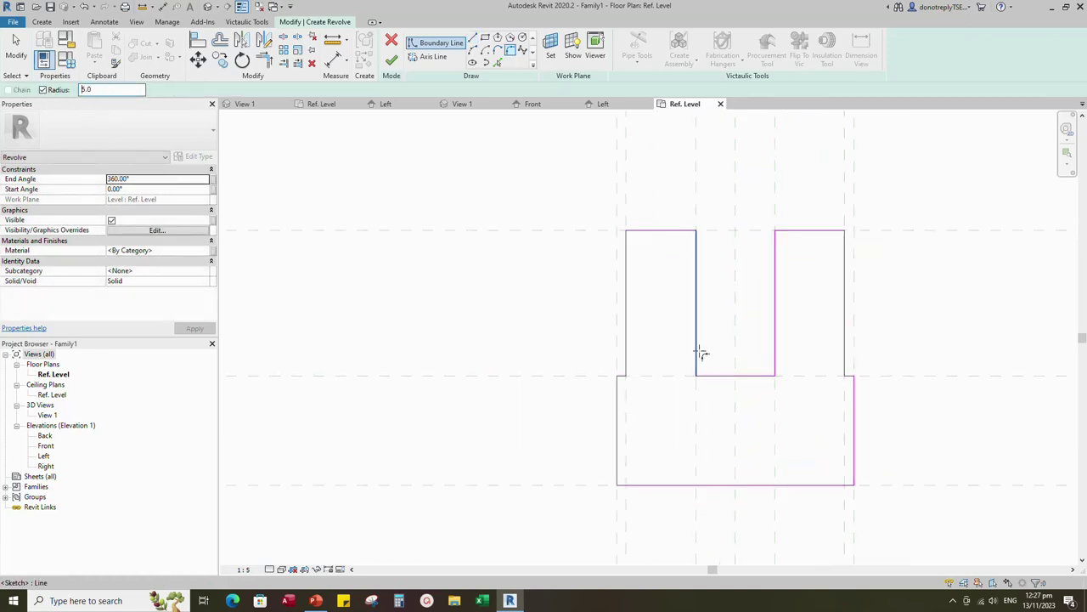
click(723, 376)
scroll(723, 390, up, 2)
click(697, 340)
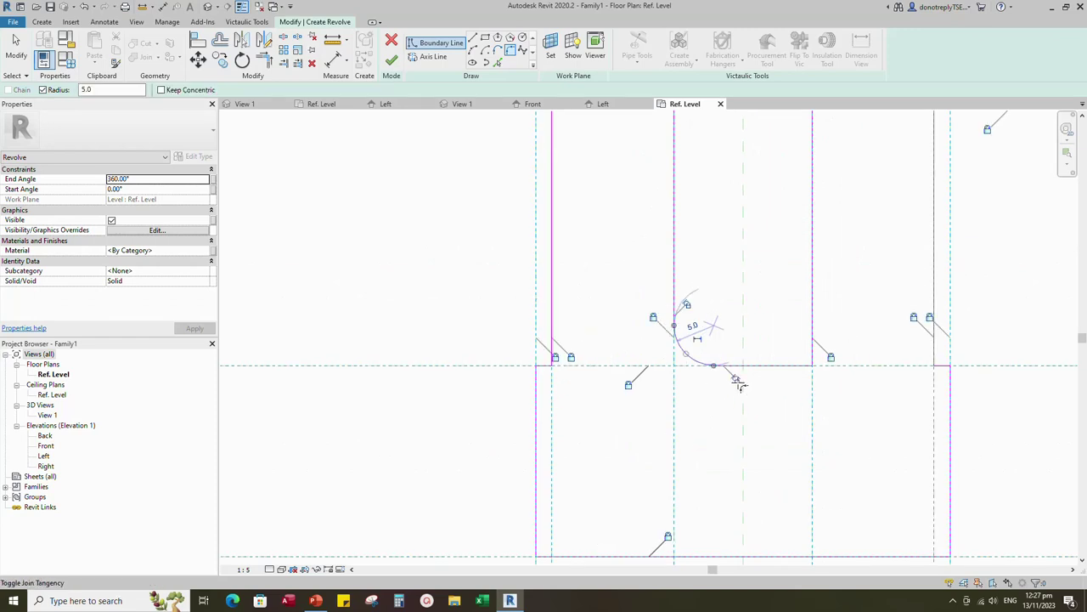
click(776, 367)
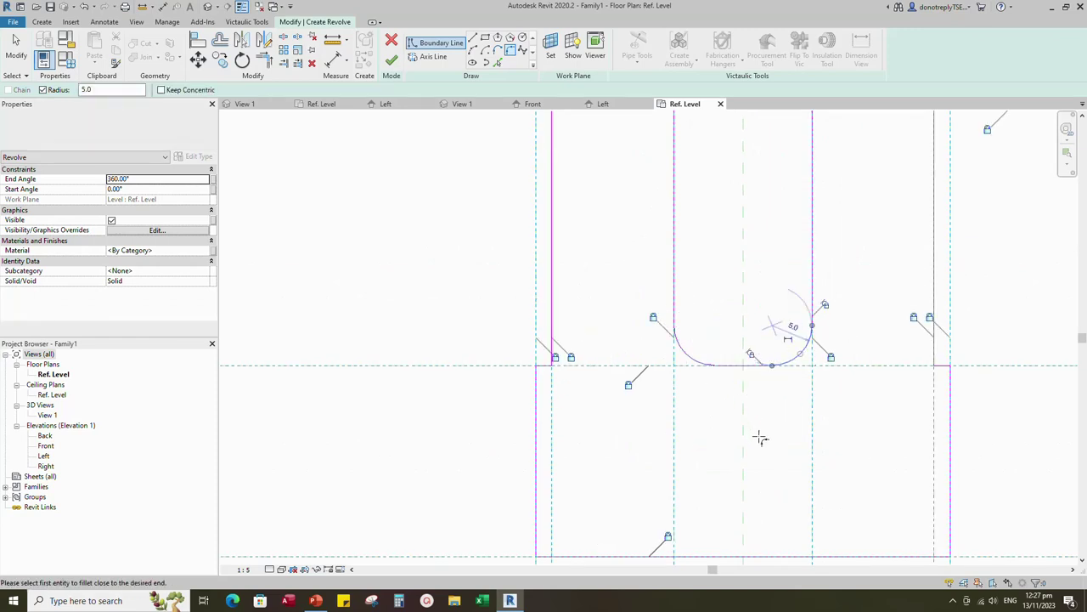
Step: Draw the axis of rotation along the horizontal centre reference plane and finish the 360° revolve
scroll(759, 436, down, 3)
key(Escape)
click(434, 56)
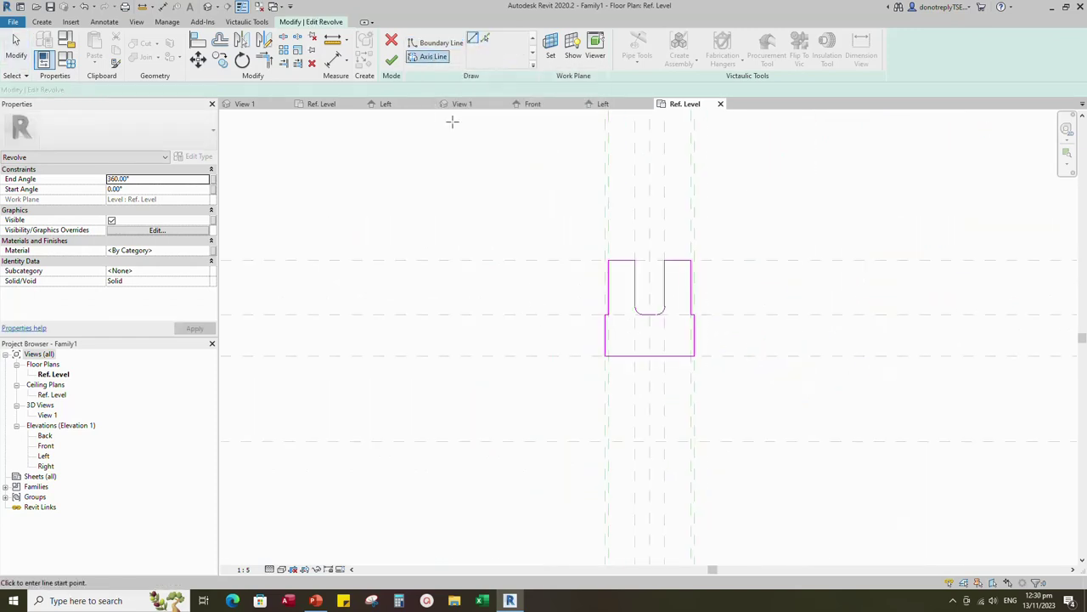
scroll(749, 391, down, 3)
click(752, 418)
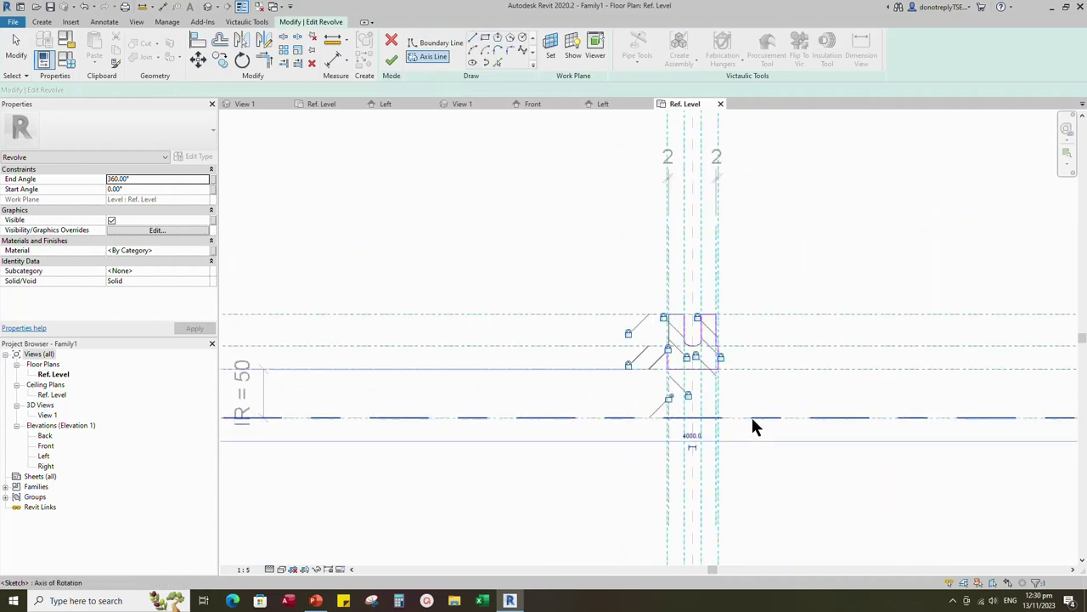
click(391, 63)
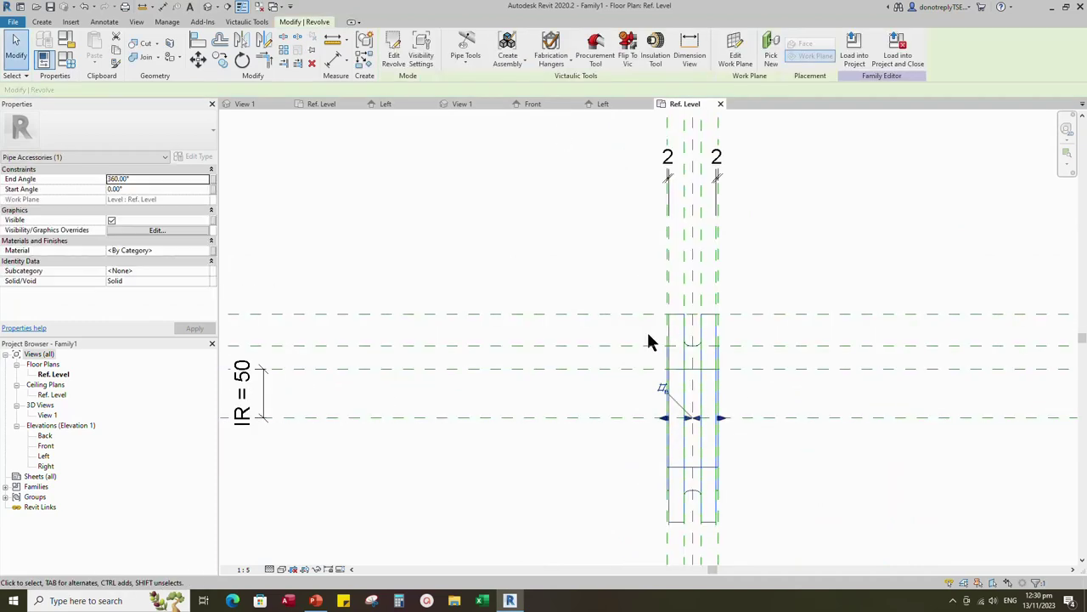
click(570, 260)
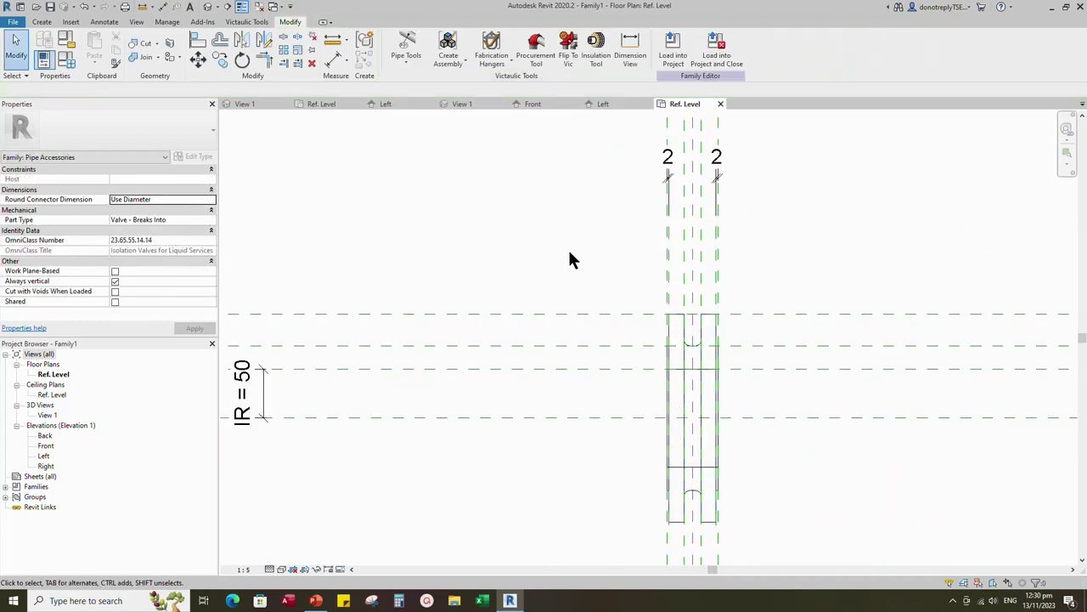
Step: Set the plan view to a shaded visual style and inspect the revolved body in the 3D view from an isometric angle
click(286, 569)
click(315, 525)
scroll(594, 340, down, 3)
scroll(792, 374, down, 2)
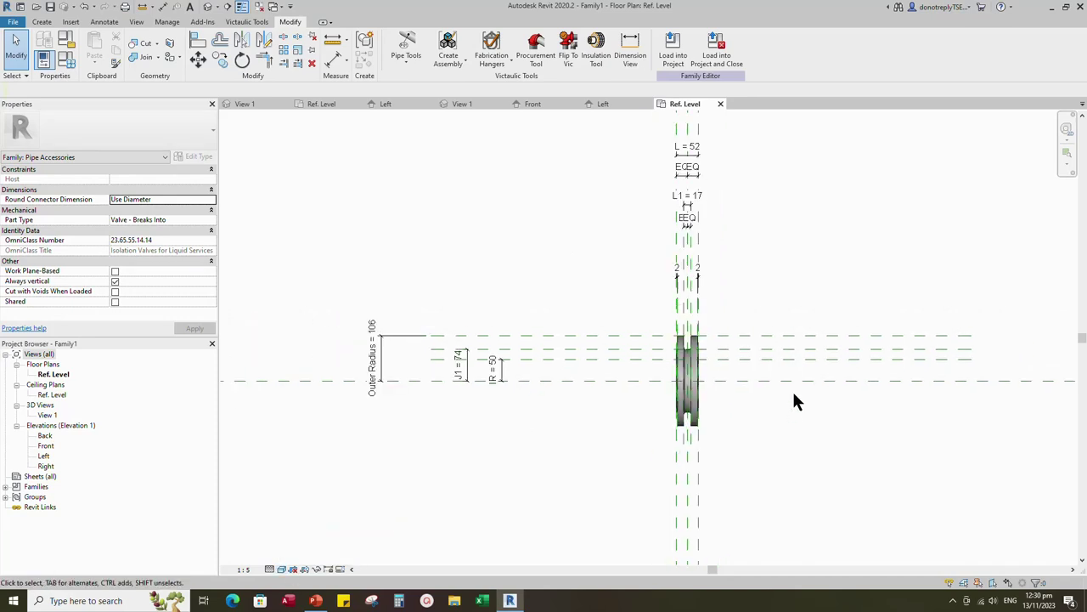
click(462, 104)
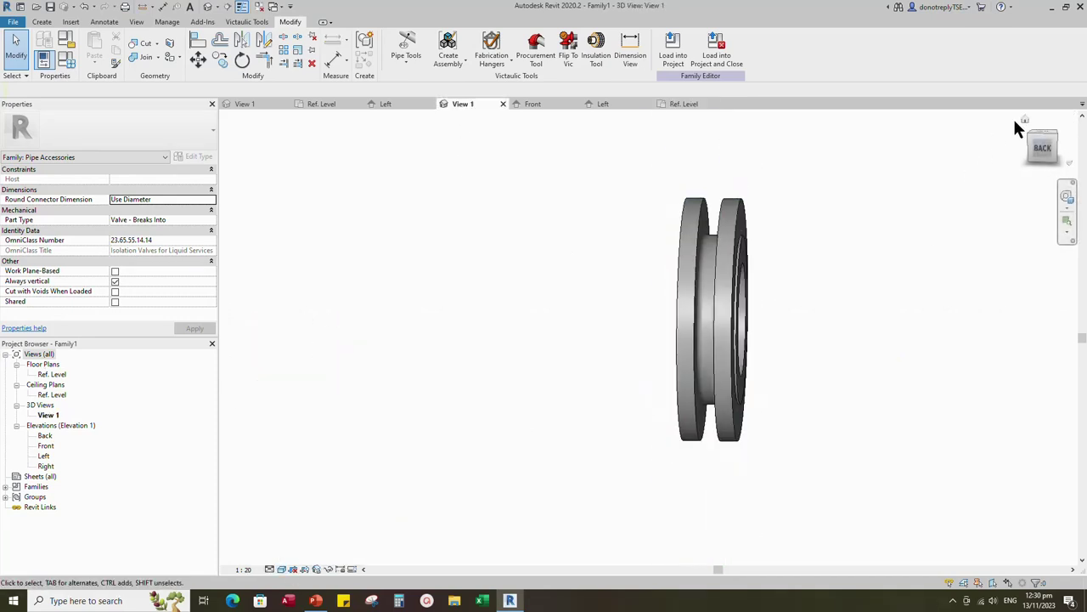
click(1016, 127)
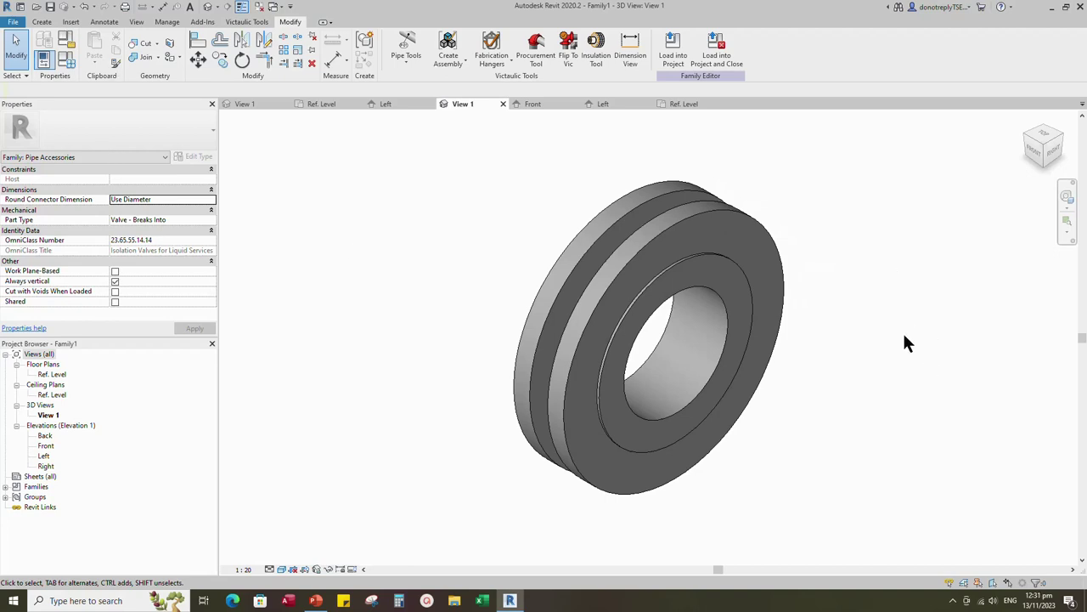
shift+middle_drag(906, 342, 873, 333)
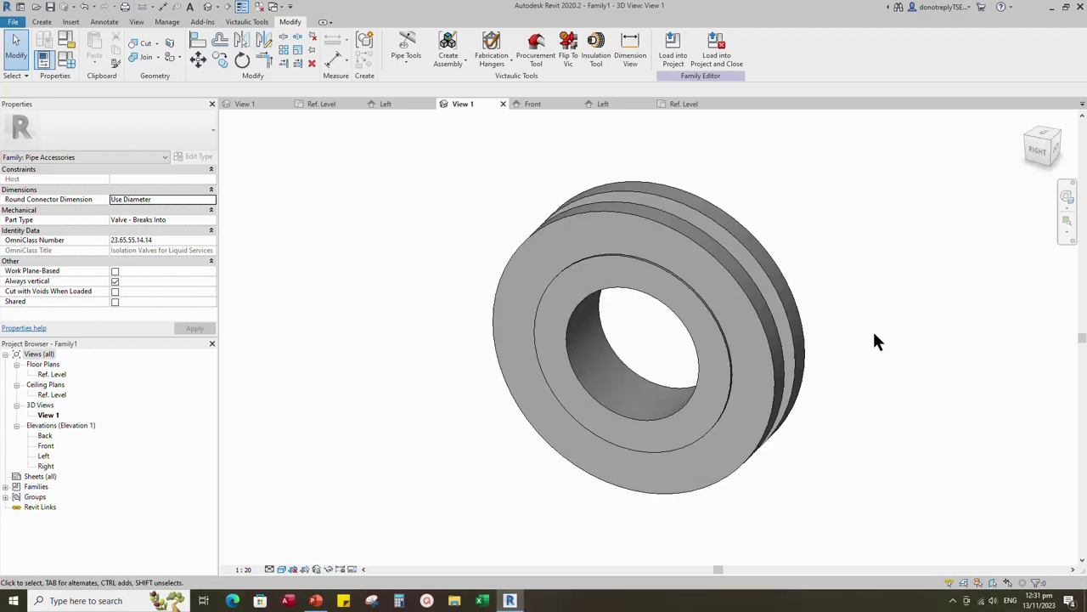
Step: In the Left elevation, draw a horizontal reference plane offset 170 mm above the Ref. Level line
double_click(42, 457)
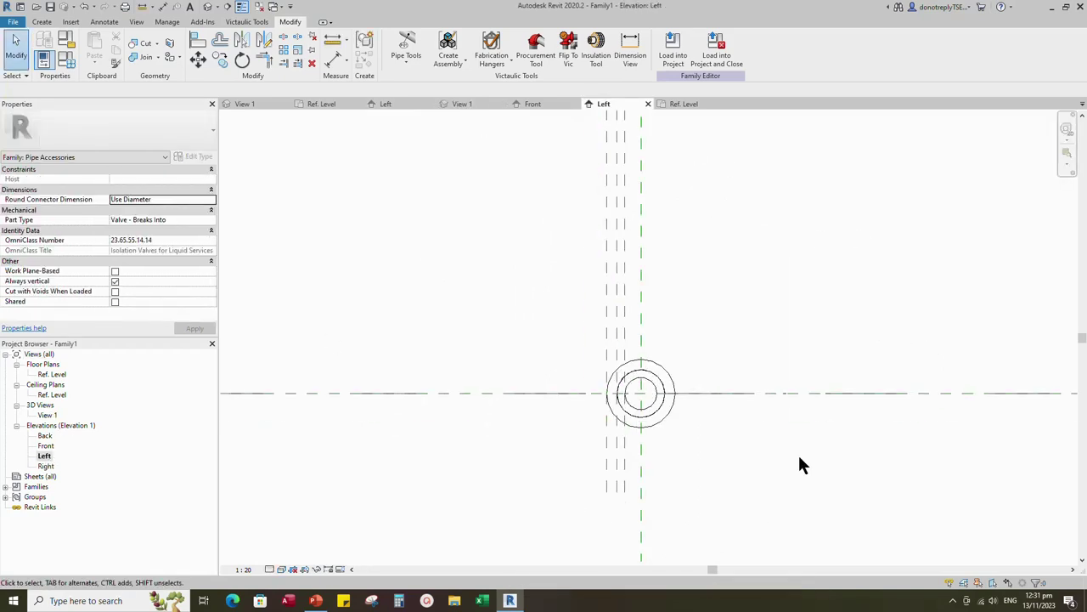
click(608, 323)
click(364, 63)
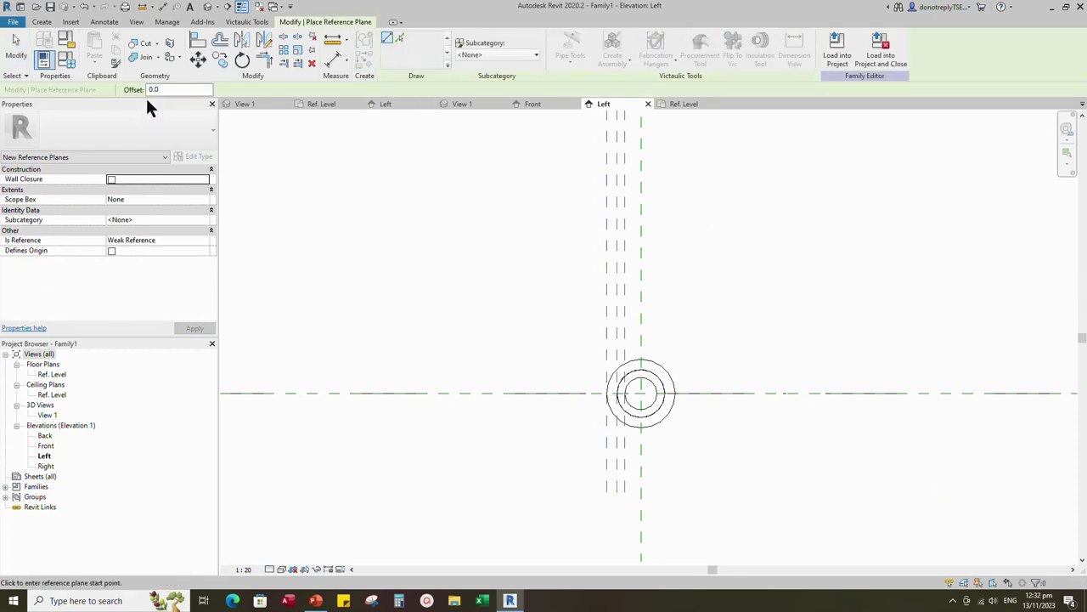
text(170)
click(359, 394)
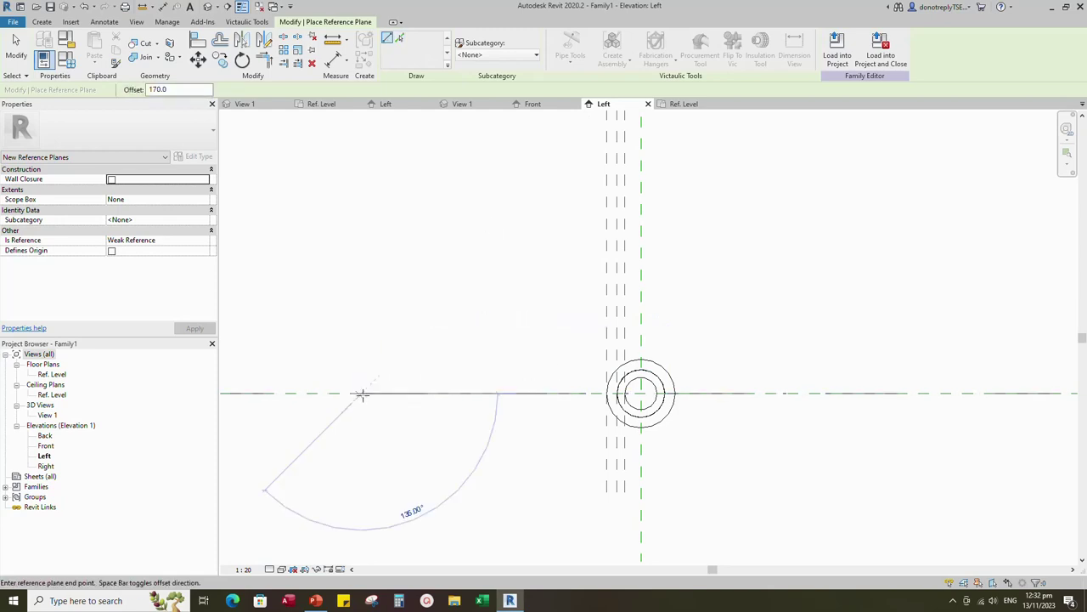
click(867, 393)
Step: Dimension the new reference plane from the Ref. Level line and set the view scale to 1:5
click(333, 60)
click(432, 393)
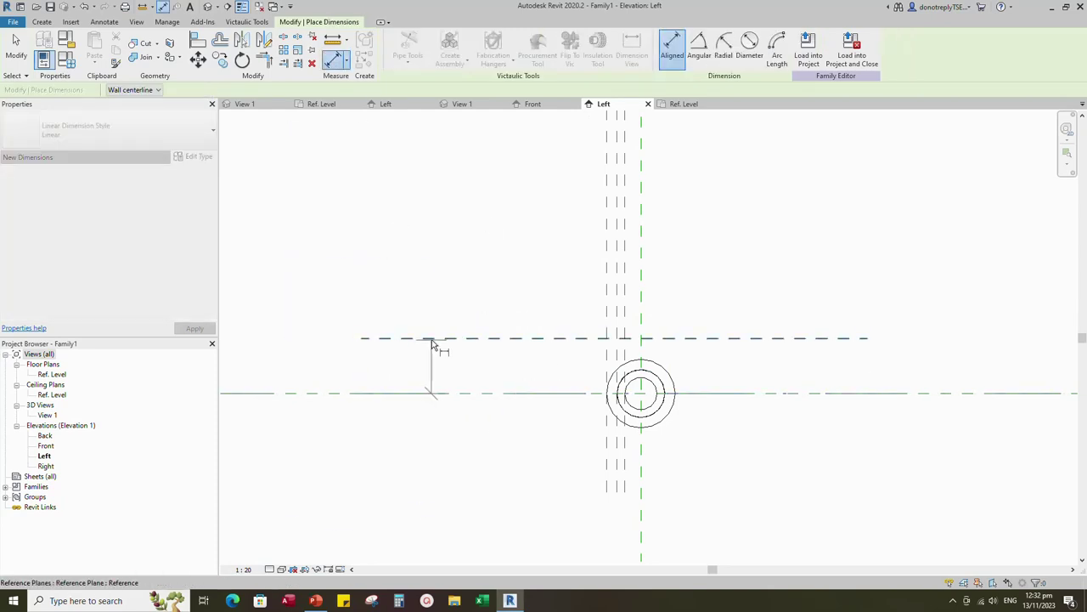
click(431, 338)
click(417, 272)
click(243, 569)
click(255, 435)
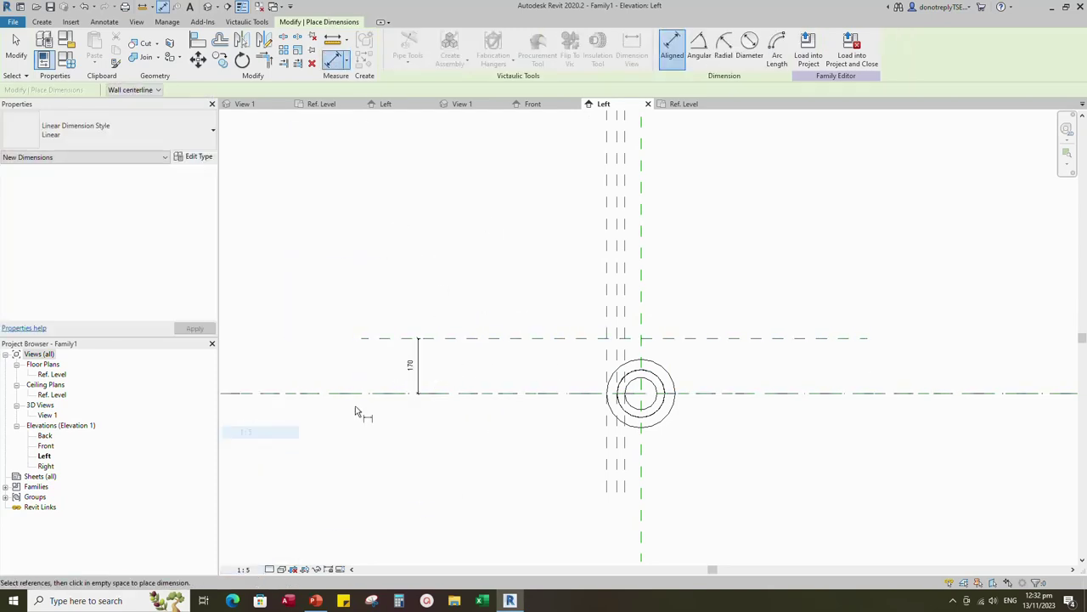
scroll(430, 389, up, 2)
key(Escape)
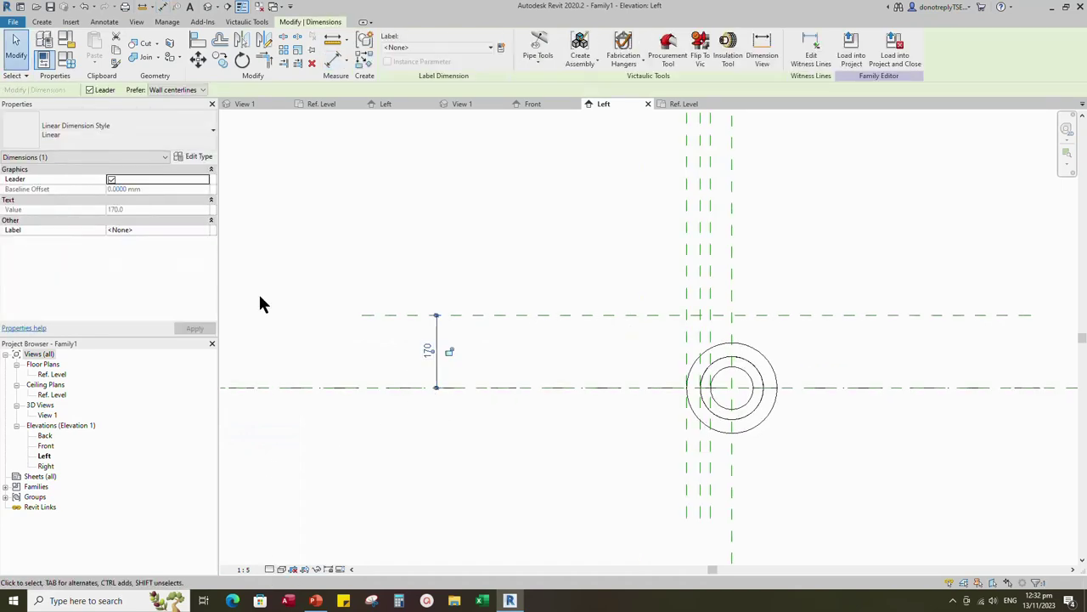
Step: Label the 170 mm dimension with a new instance parameter named C
click(503, 49)
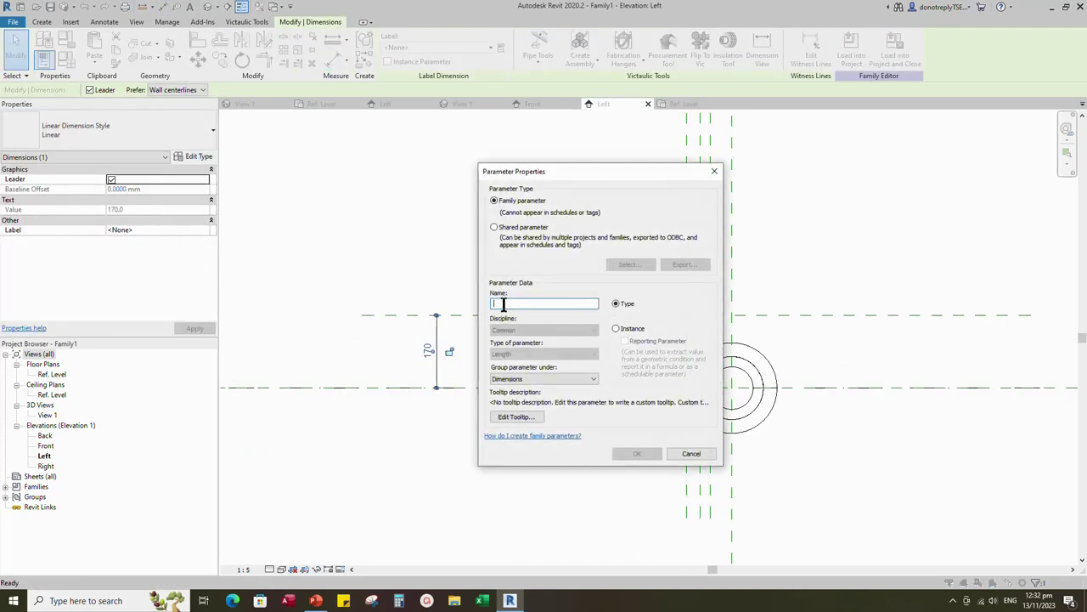
click(616, 329)
click(636, 453)
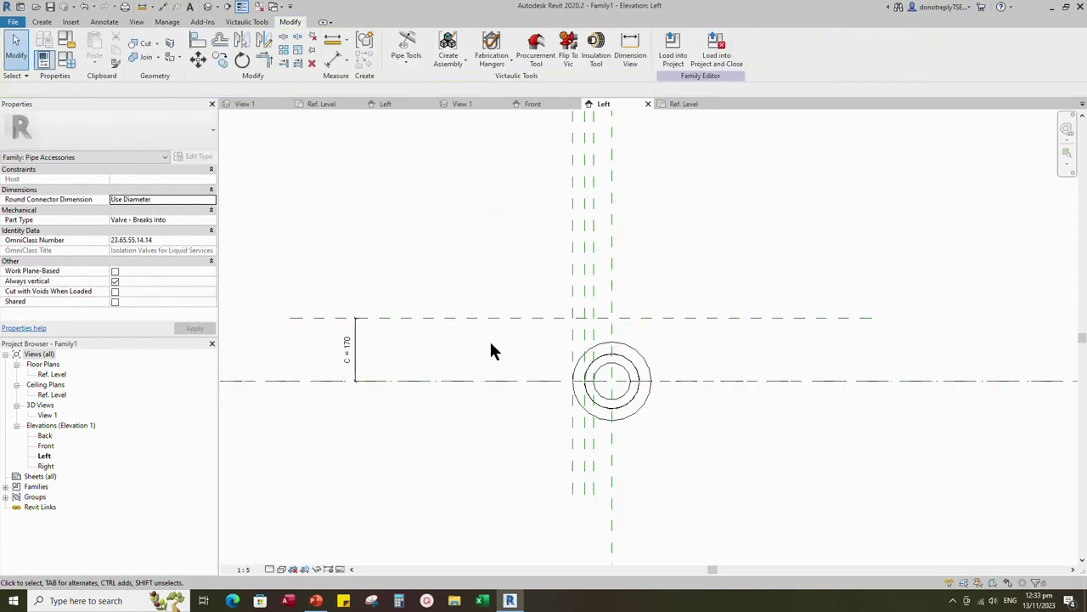
Step: Draw a horizontal reference plane offset 33 mm above the C plane
drag(490, 318, 490, 255)
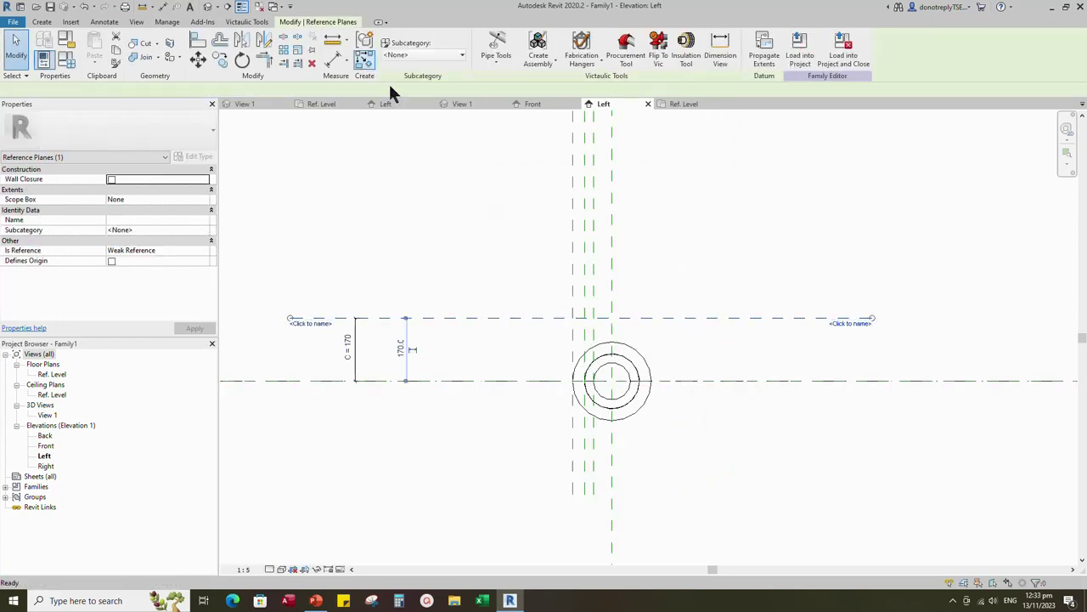
click(364, 60)
drag(170, 90, 132, 90)
text(33)
key(Return)
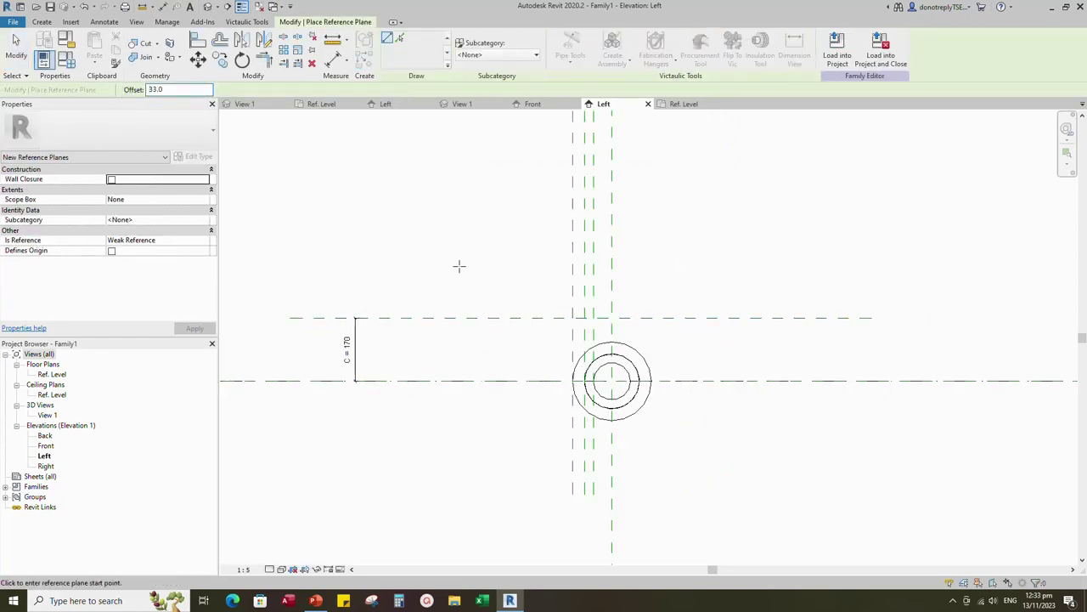
click(468, 305)
click(724, 305)
Step: Dimension the gap between the C plane and the plane above it, and label it with a new instance parameter N
click(335, 53)
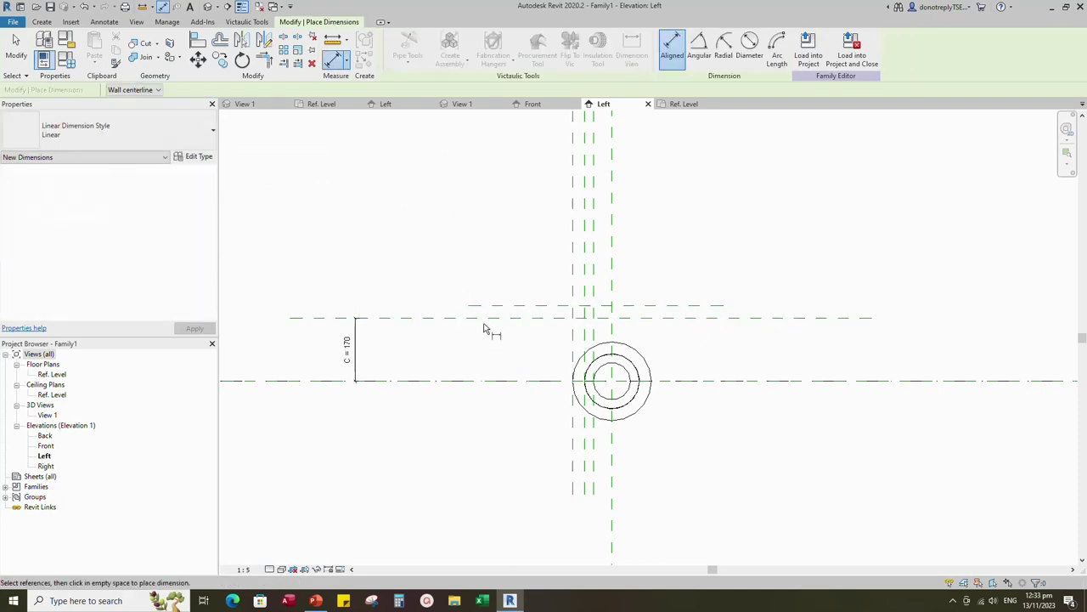
click(482, 317)
click(476, 305)
click(430, 311)
key(Escape)
click(428, 310)
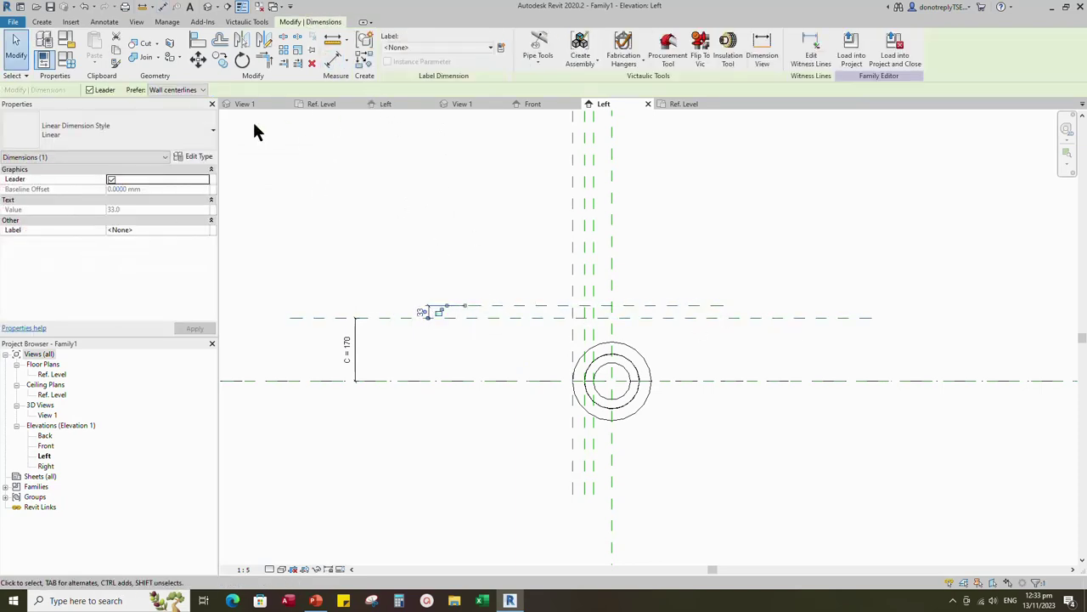
click(501, 48)
text(N)
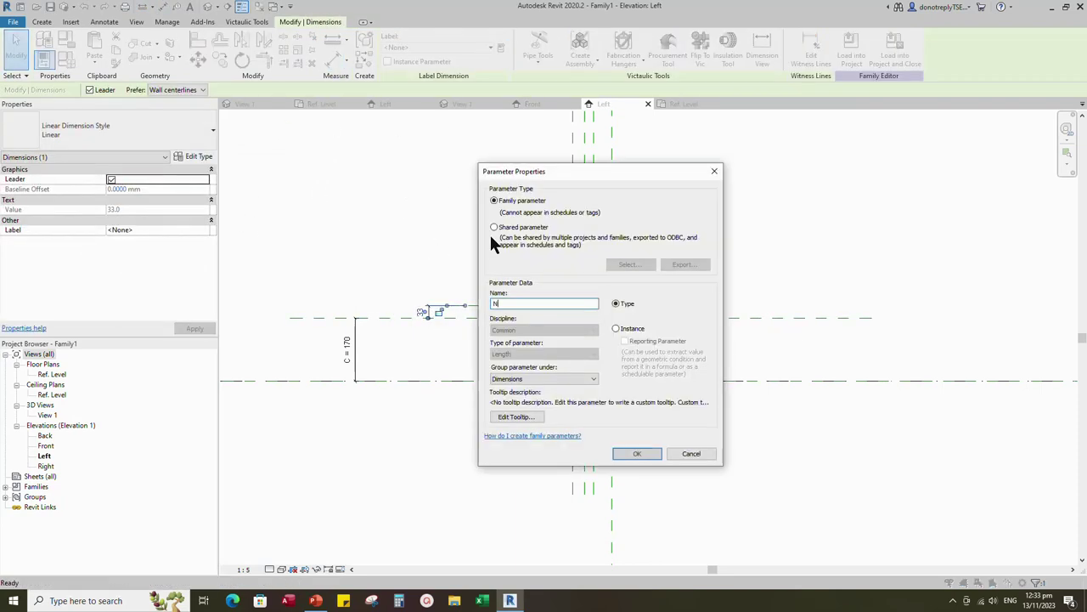
click(616, 329)
click(637, 453)
Step: Draw a horizontal reference plane offset 11 mm below the C plane
click(540, 317)
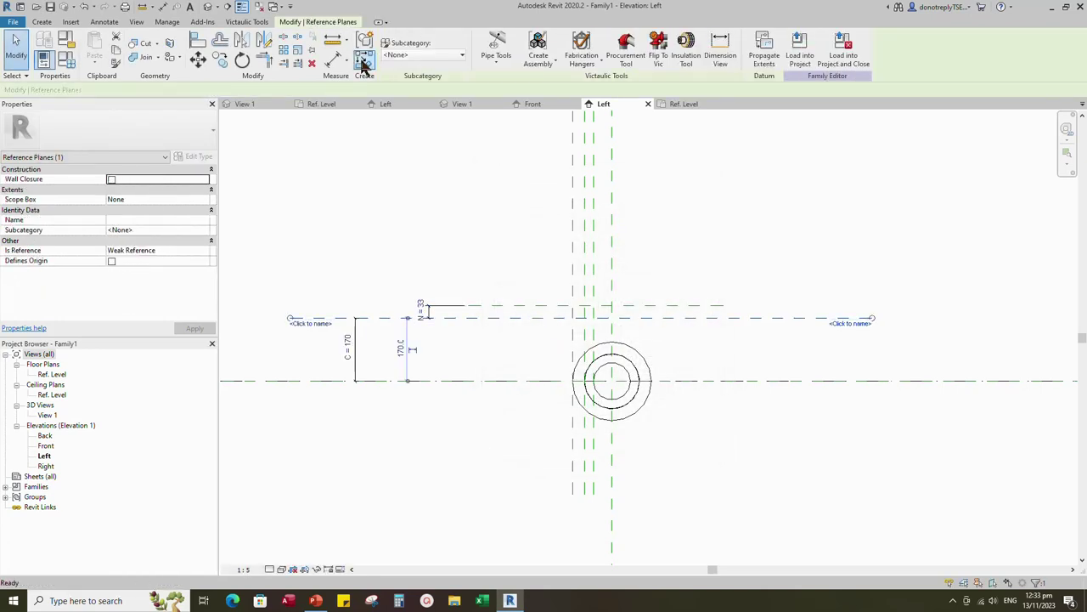
click(364, 62)
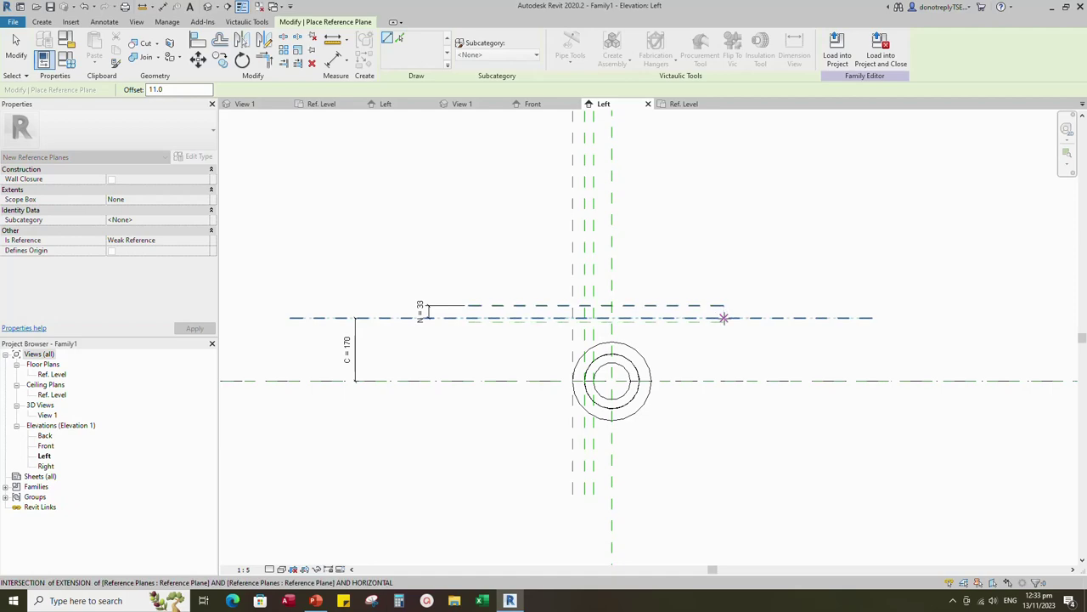
click(724, 318)
Step: Dimension the gap between the C plane and the plane below it, and label it with a new instance parameter P
click(333, 59)
scroll(535, 324, up, 4)
click(433, 311)
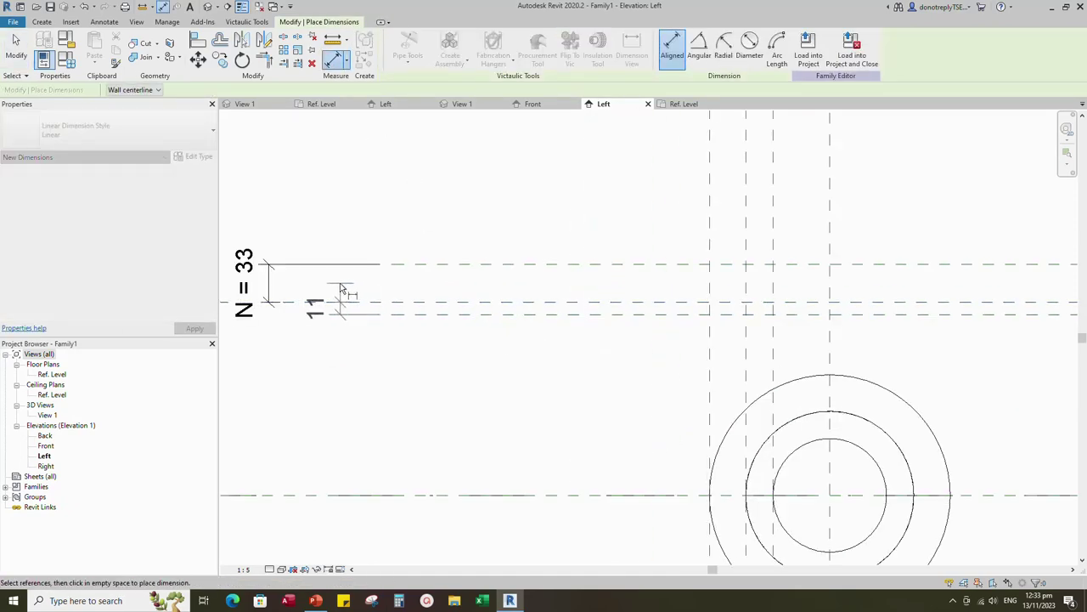
click(374, 298)
key(Escape)
click(376, 311)
click(505, 47)
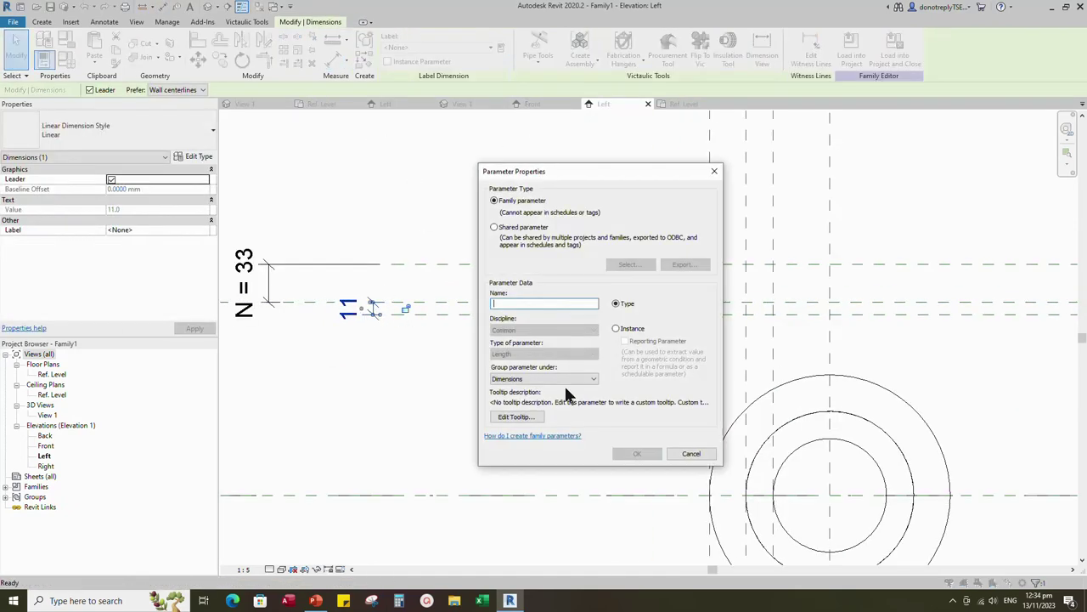
text(P)
click(615, 329)
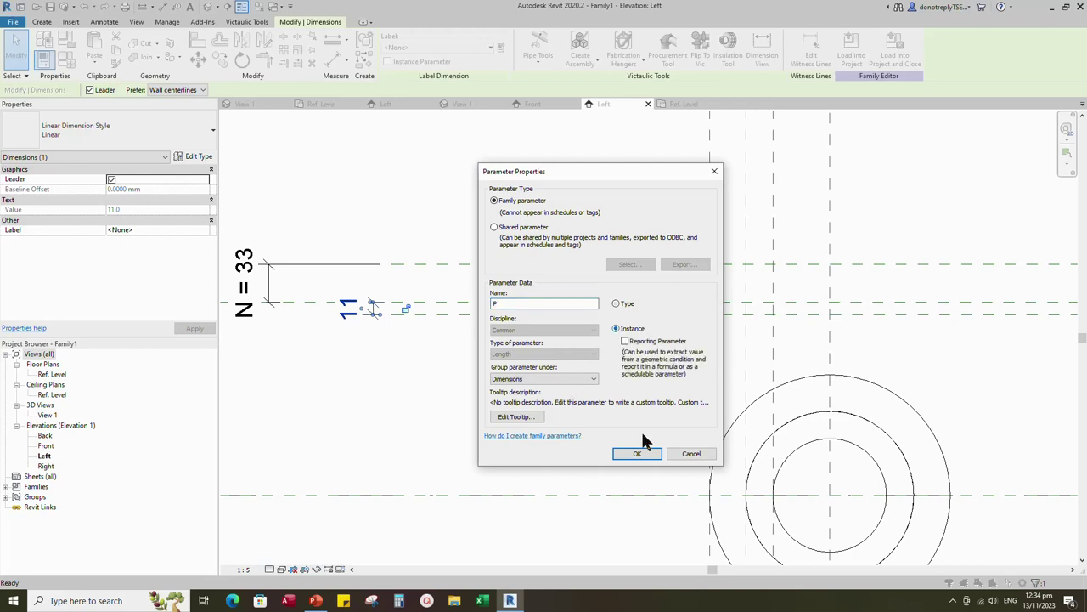
click(636, 453)
key(Escape)
scroll(511, 297, down, 4)
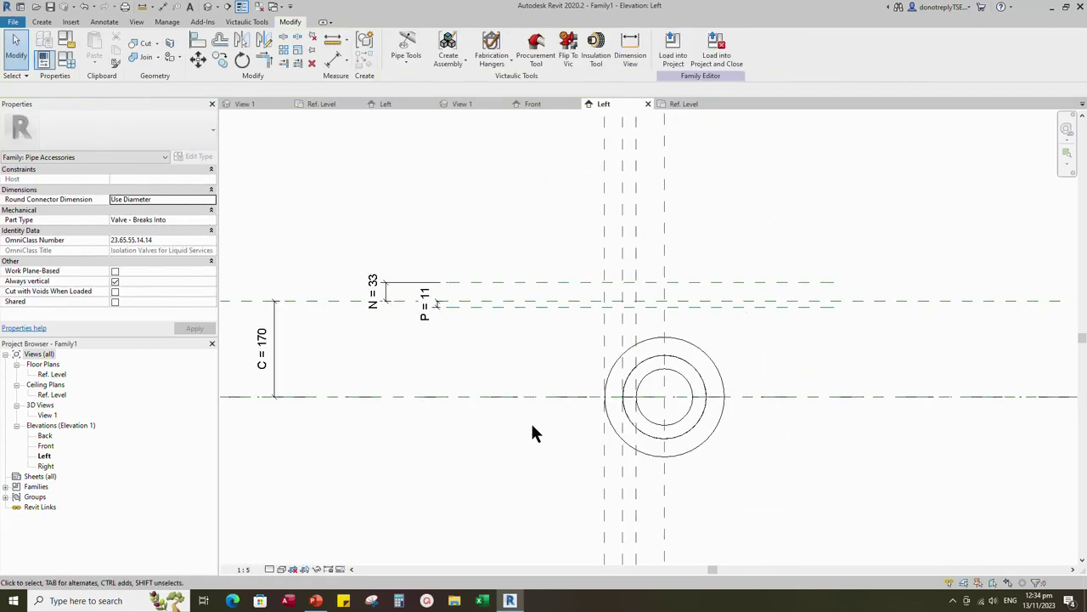
Step: Draw a horizontal reference plane offset 110 mm below the Ref. Level line, spanning the width of the C plane
scroll(560, 442, down, 2)
click(592, 447)
click(364, 65)
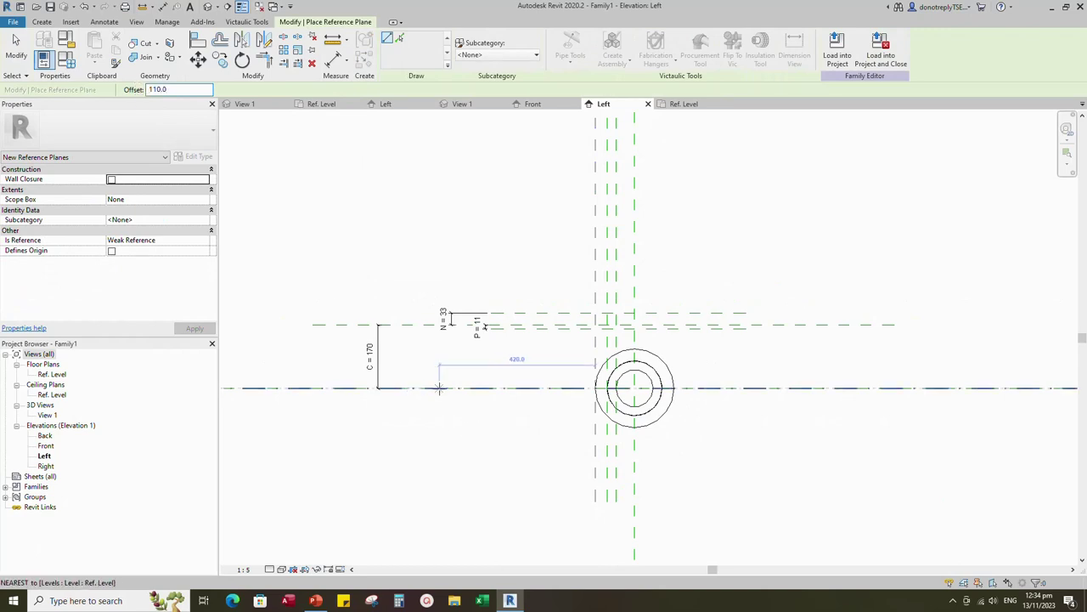
click(314, 389)
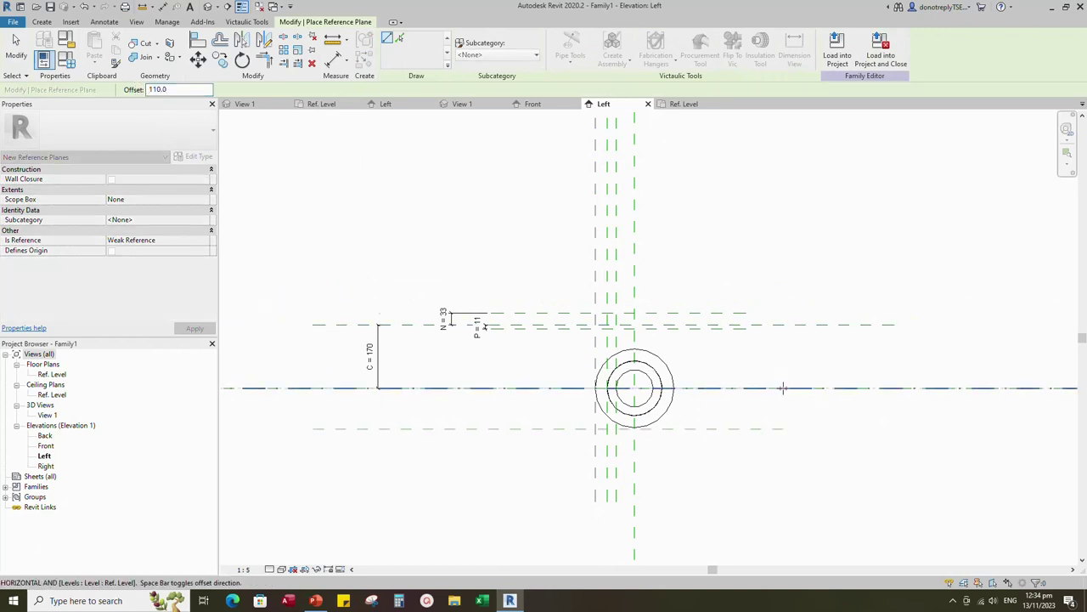
click(905, 388)
Step: Dimension the gap between the Ref. Level line and the plane below it, and label it with a new instance parameter B
key(d)
key(i)
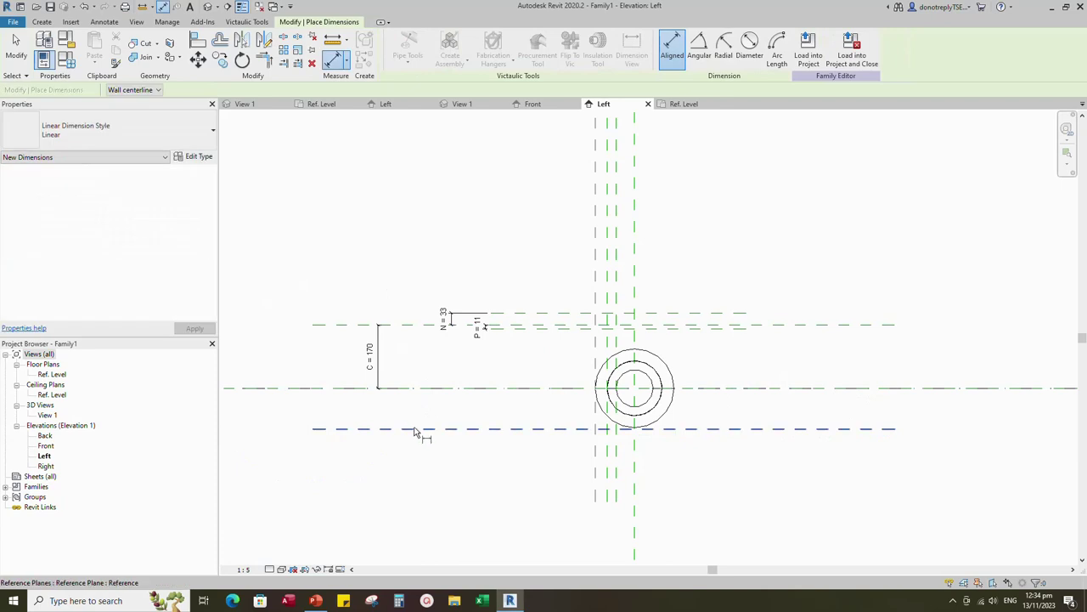
click(413, 429)
click(405, 388)
click(399, 412)
key(Escape)
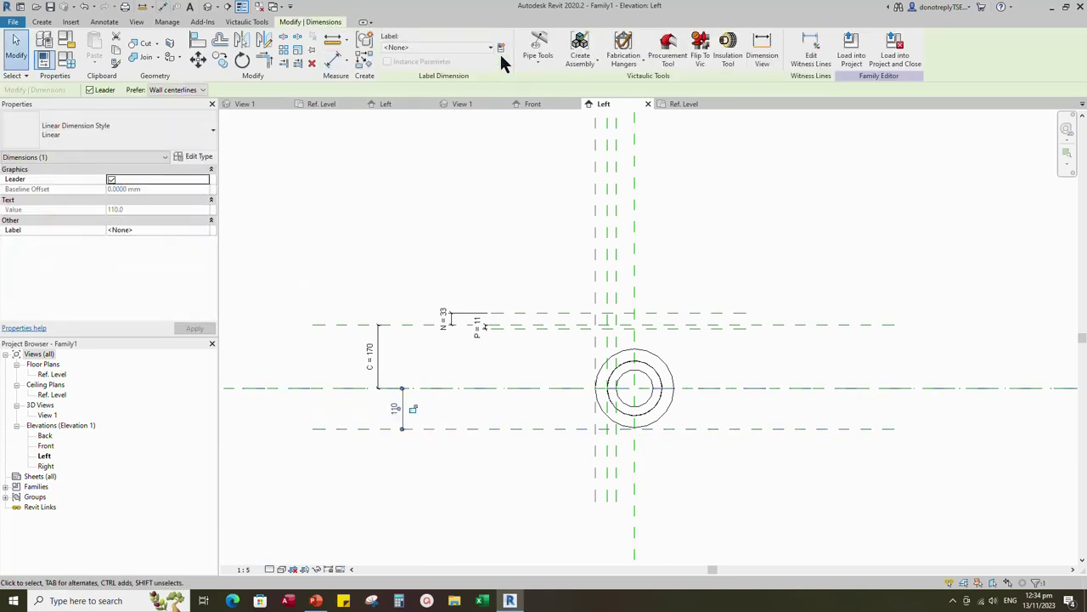
click(500, 49)
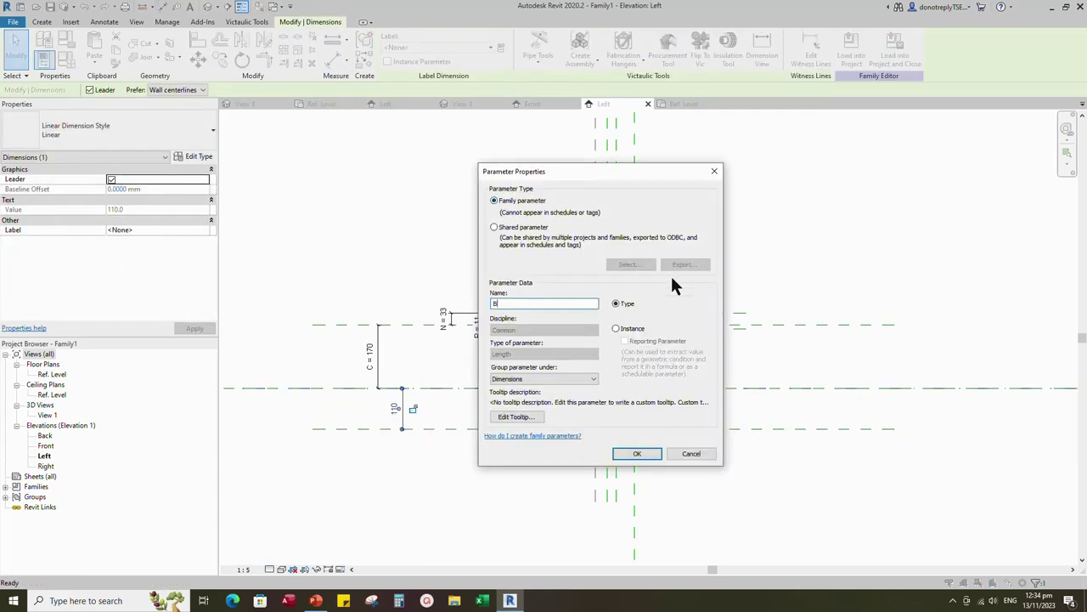
click(637, 453)
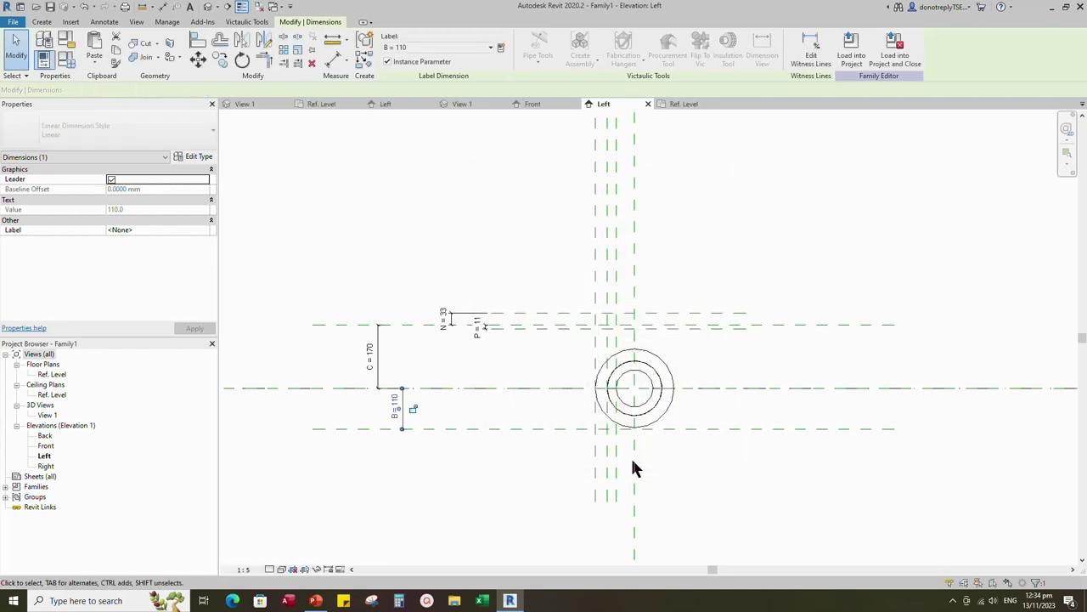
click(532, 473)
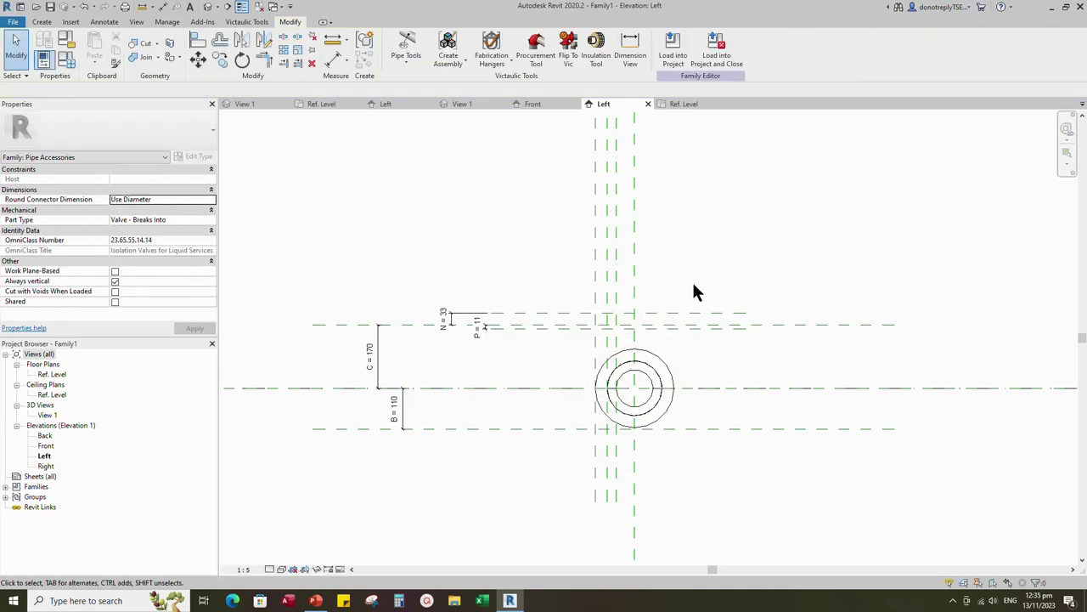
Step: Draw two vertical reference planes offset 45 mm on either side of the Center (Front/Back) plane, above the valve body
scroll(693, 286, up, 2)
scroll(552, 365, down, 4)
scroll(609, 346, up, 1)
click(595, 338)
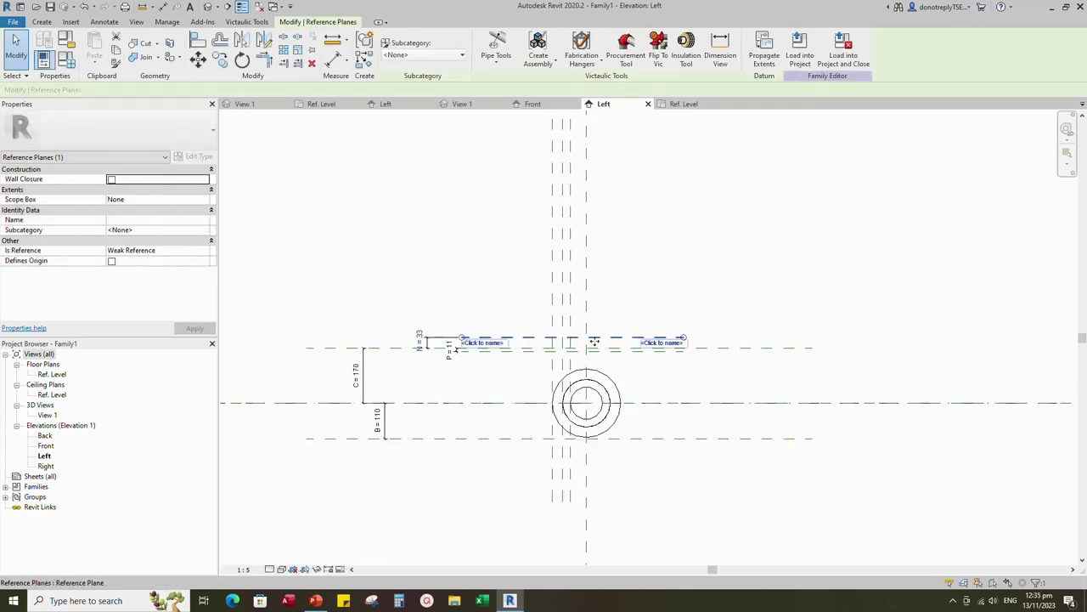
click(363, 55)
double_click(167, 88)
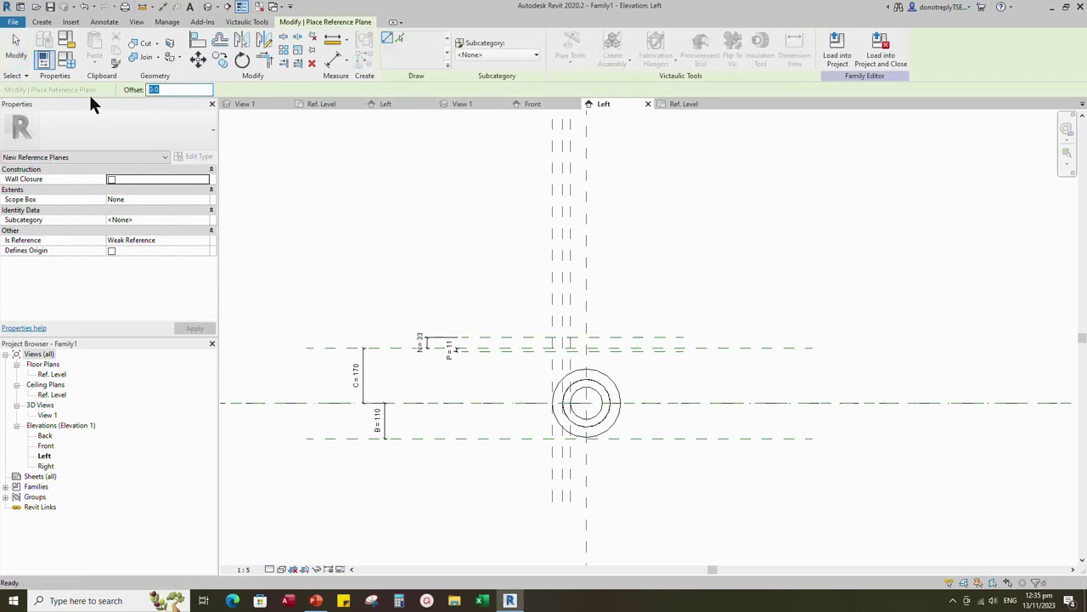
text(45)
scroll(635, 324, up, 1)
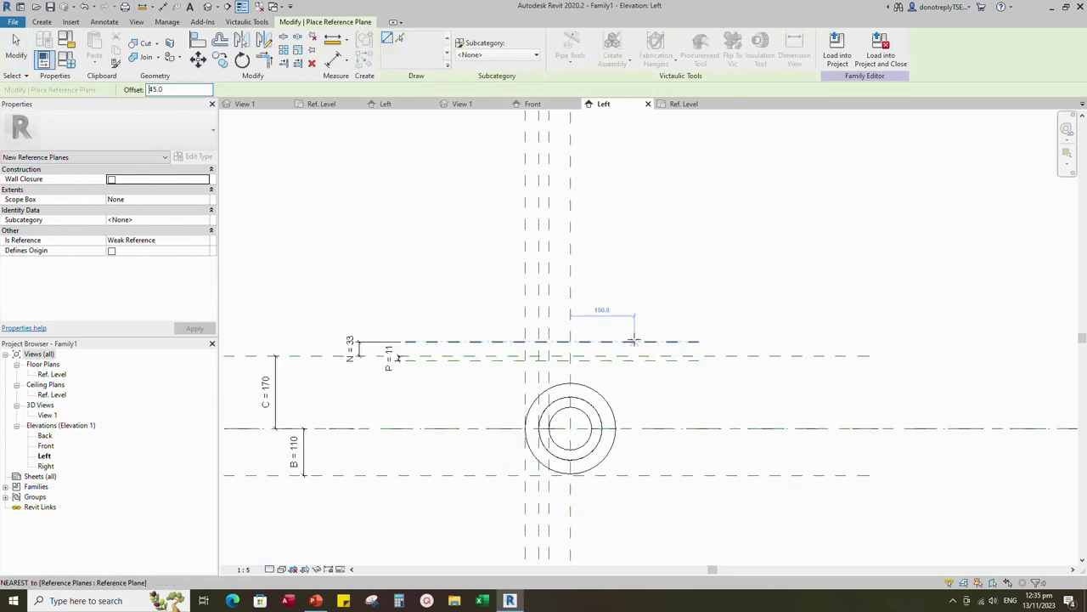
click(569, 375)
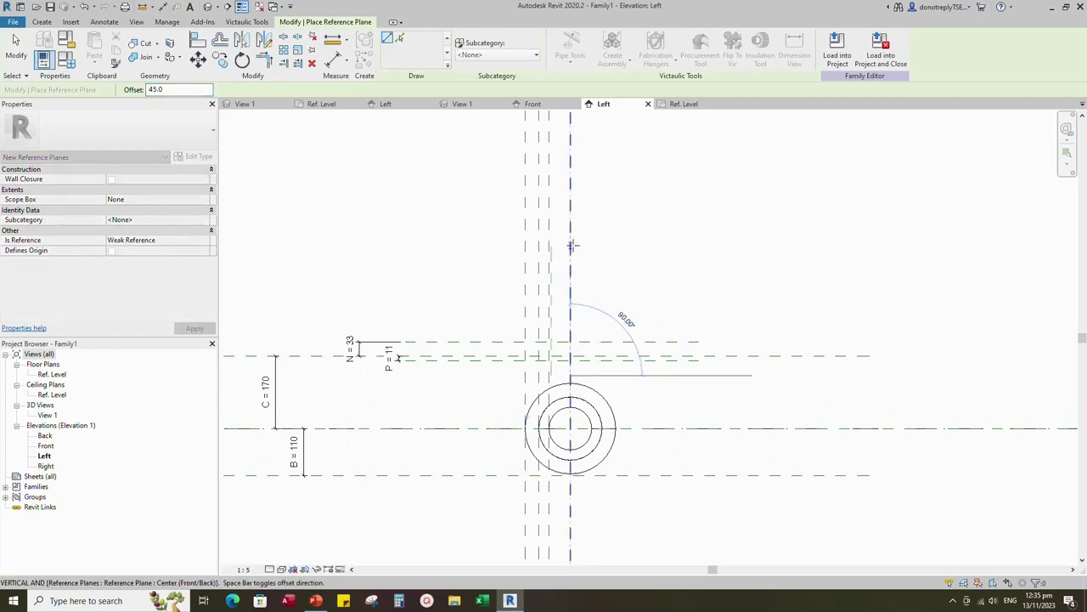
click(569, 184)
click(569, 181)
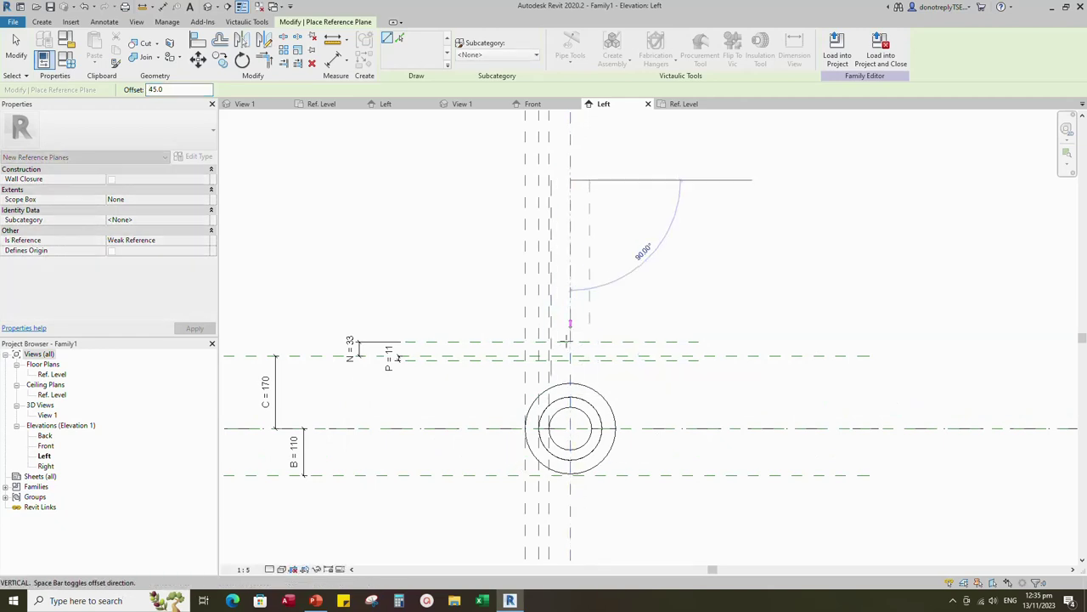
click(570, 375)
Step: Dimension the two 45 mm offset planes through the Center (Front/Back) plane and constrain the segments to be equal
click(337, 61)
click(570, 219)
click(551, 216)
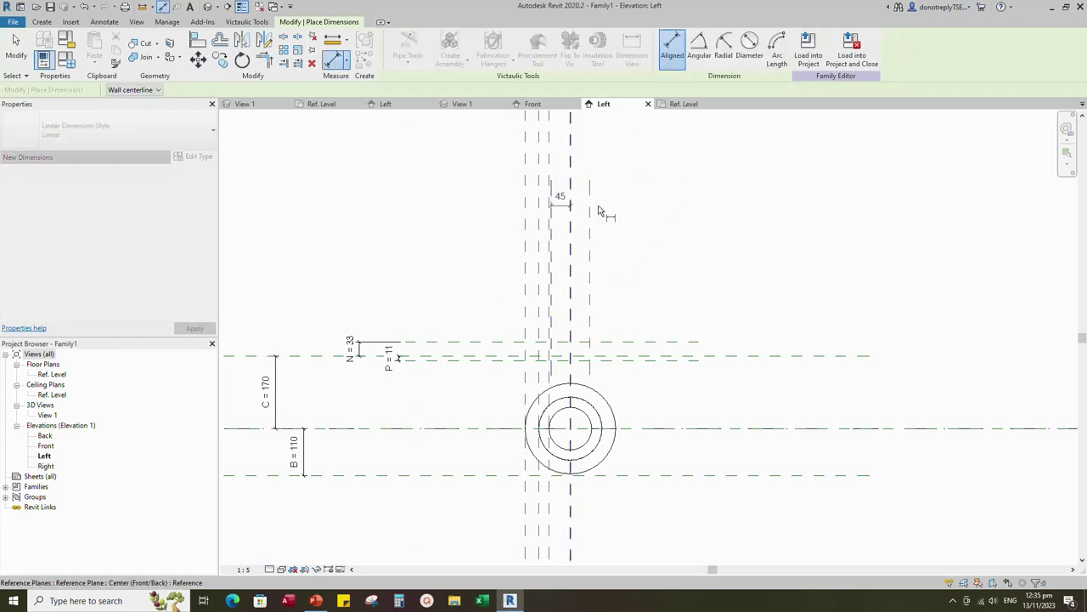
click(590, 199)
click(626, 163)
click(570, 139)
Step: Dimension the overall distance between the two 45 mm offset planes and label it with a new parameter M
click(551, 190)
click(590, 190)
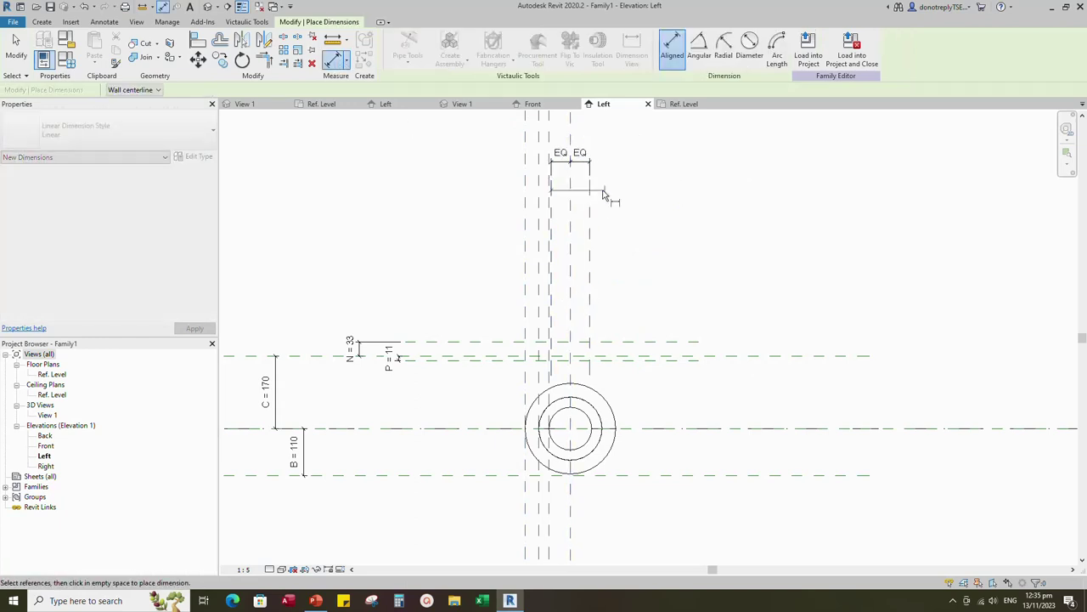
click(607, 131)
key(Escape)
click(583, 132)
click(500, 48)
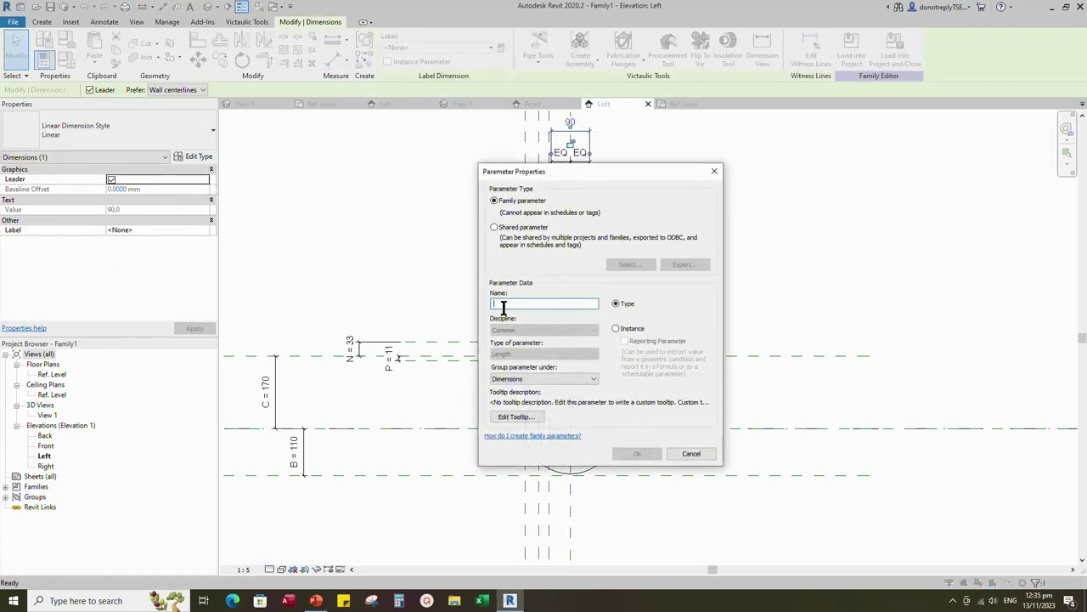
click(636, 453)
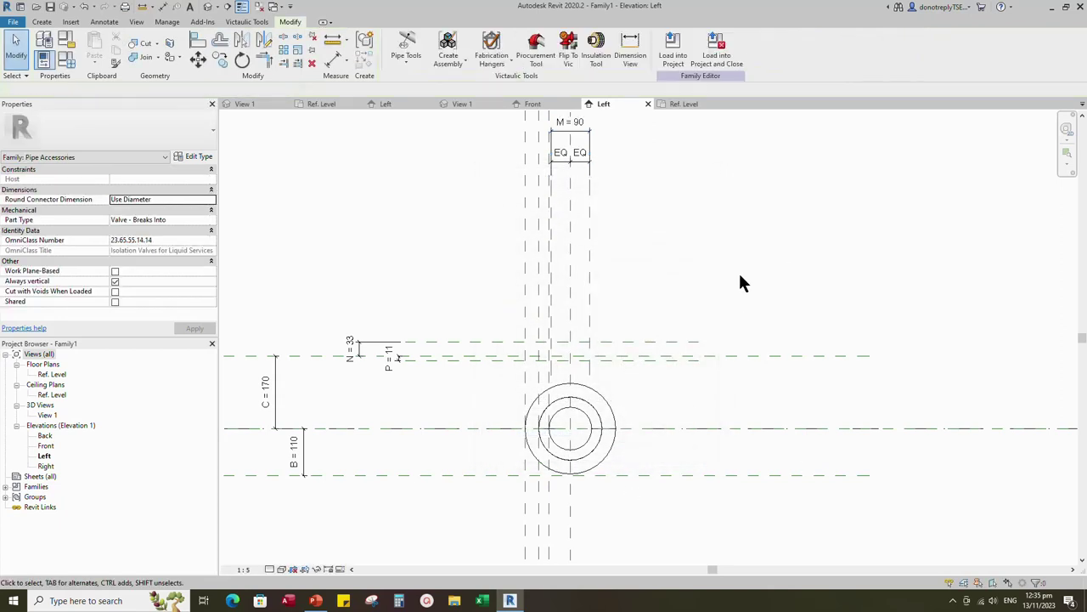
Step: Draw two long vertical reference planes offset 15 mm on either side of the Center (Front/Back) plane, running past the valve body
scroll(673, 301, down, 1)
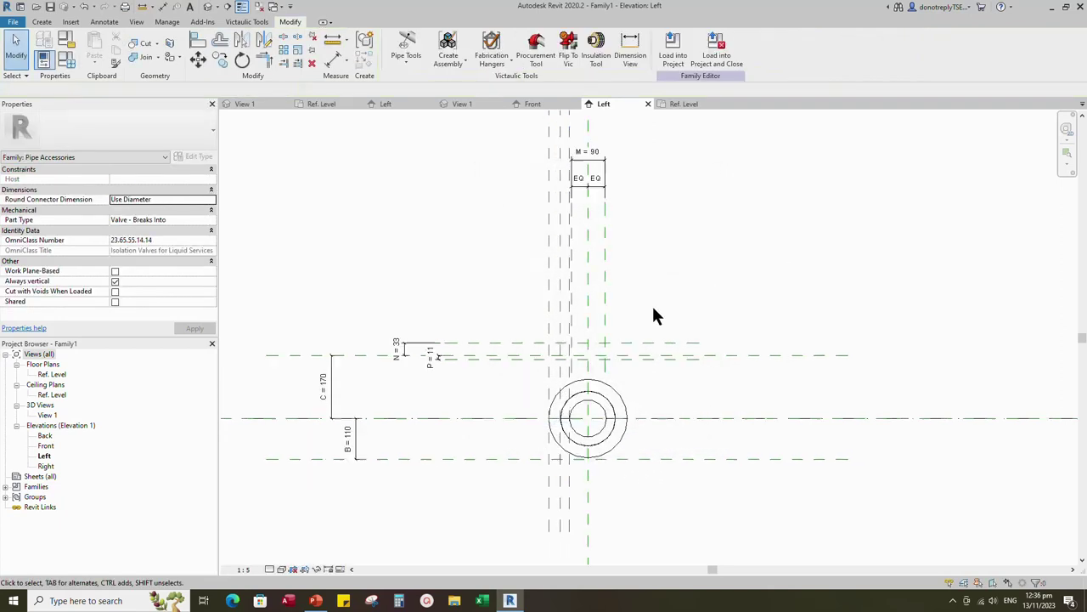
click(575, 277)
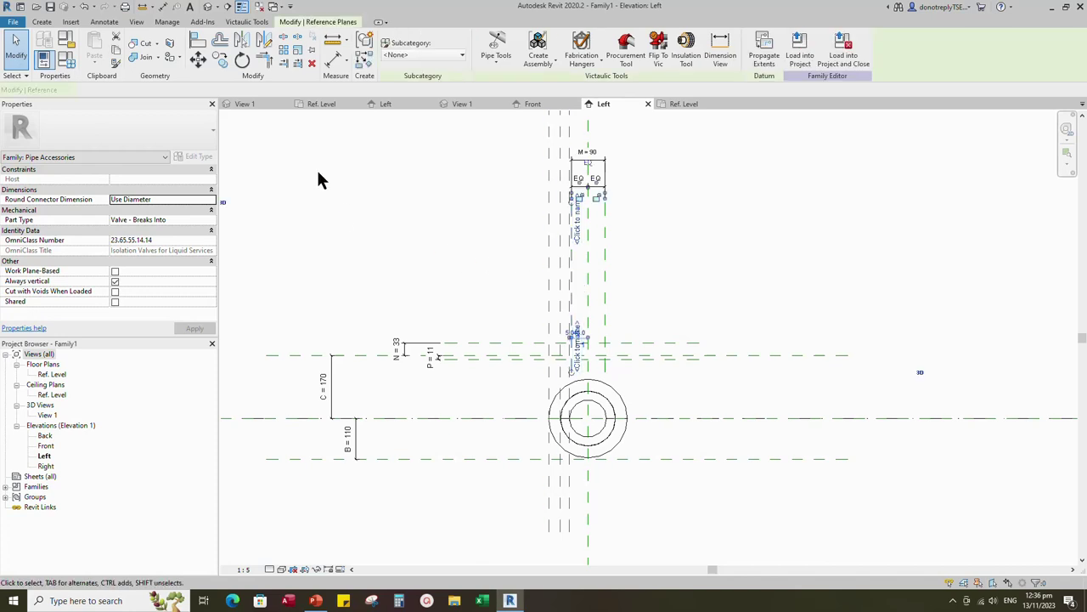
click(364, 59)
drag(170, 90, 140, 92)
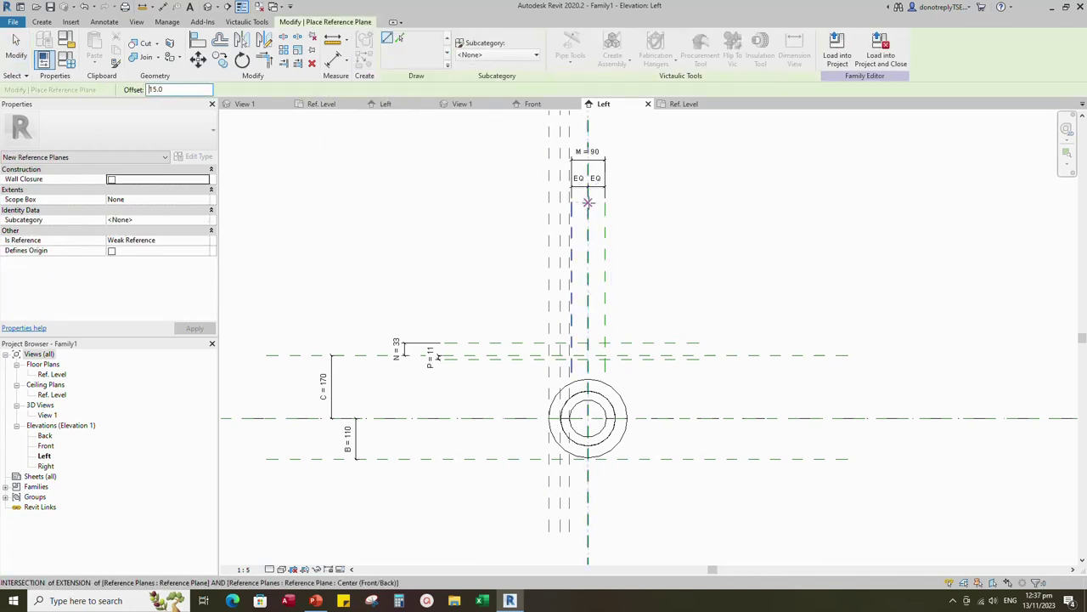
click(588, 202)
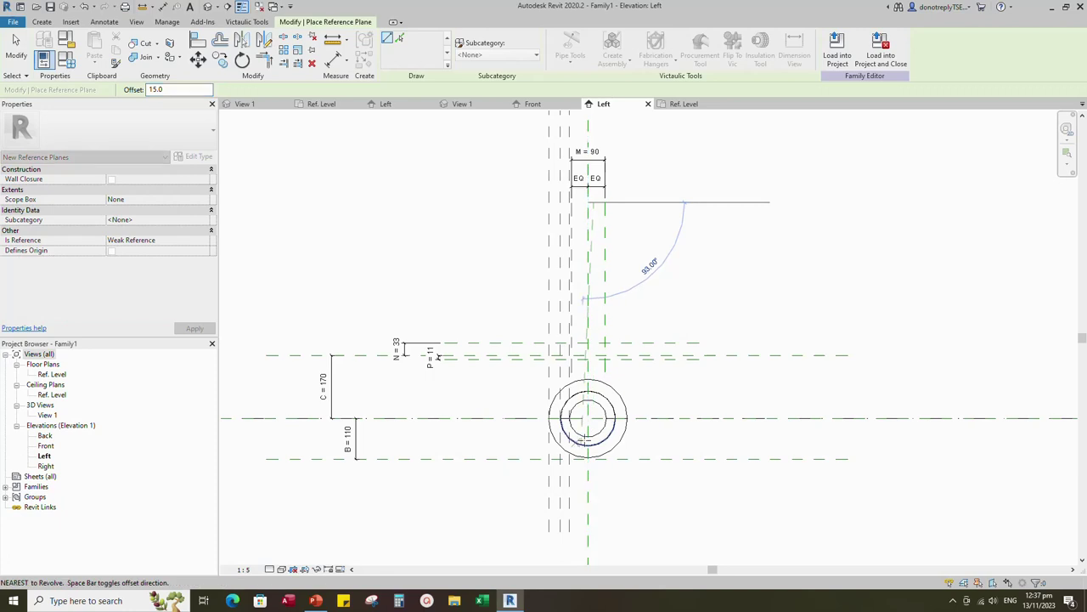
click(588, 531)
scroll(586, 535, up, 2)
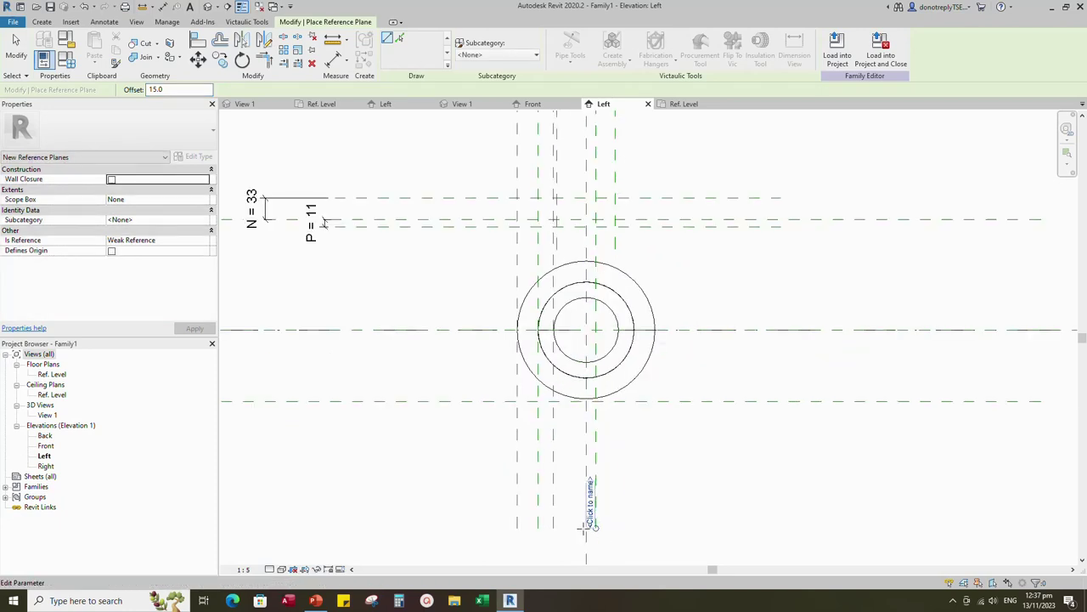
scroll(590, 497, up, 3)
scroll(586, 515, down, 2)
click(592, 517)
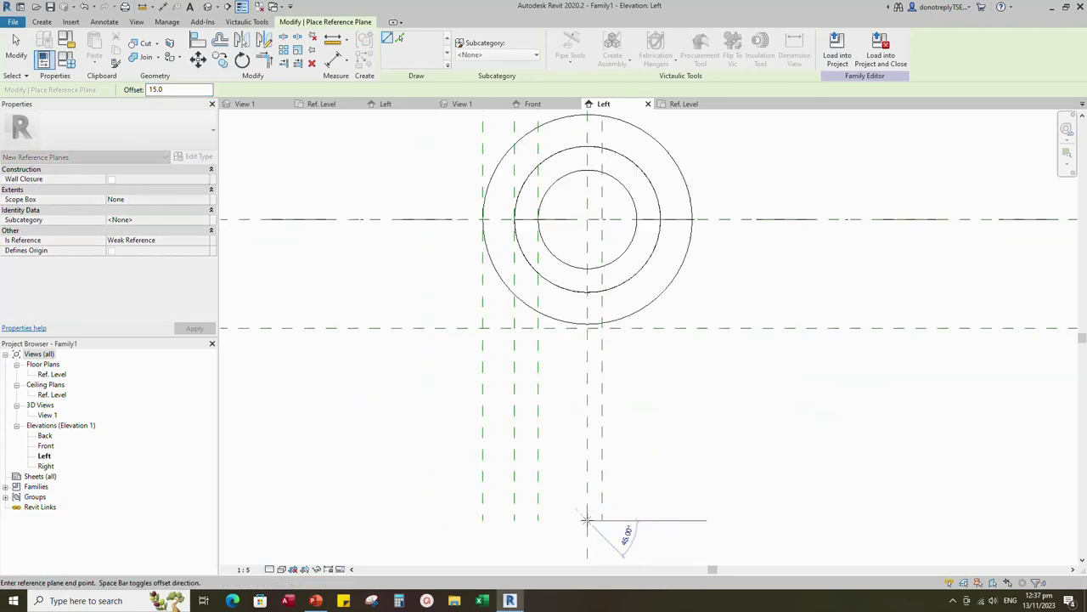
scroll(592, 510, up, 1)
scroll(592, 468, down, 4)
scroll(588, 253, up, 2)
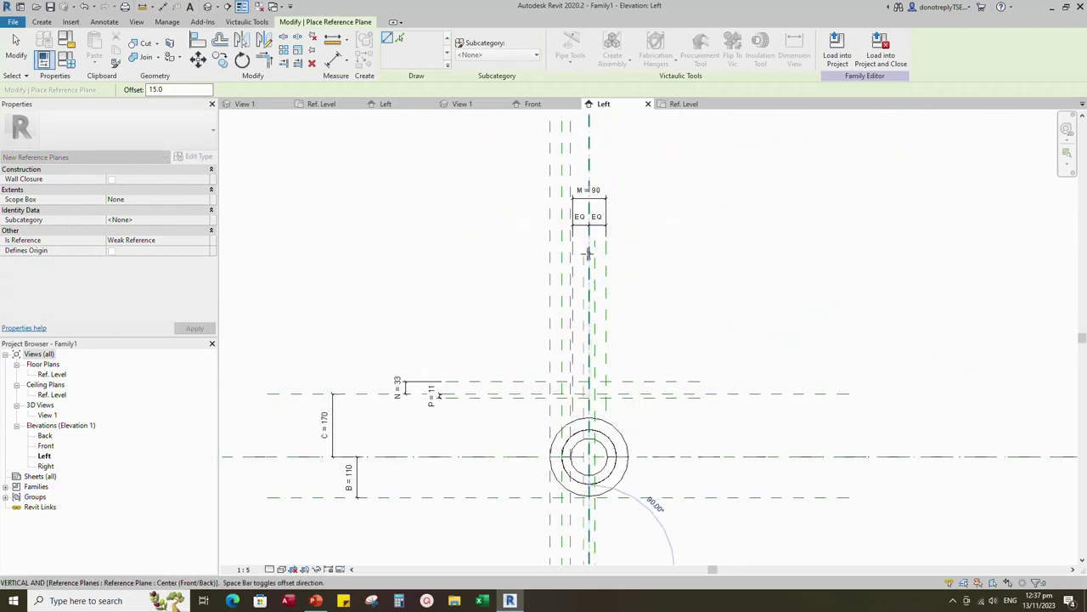
click(590, 235)
Step: Dimension the two 15 mm offset planes through the Center (Front/Back) plane and constrain the segments to be equal
click(334, 60)
scroll(583, 235, down, 3)
click(580, 238)
scroll(584, 265, up, 2)
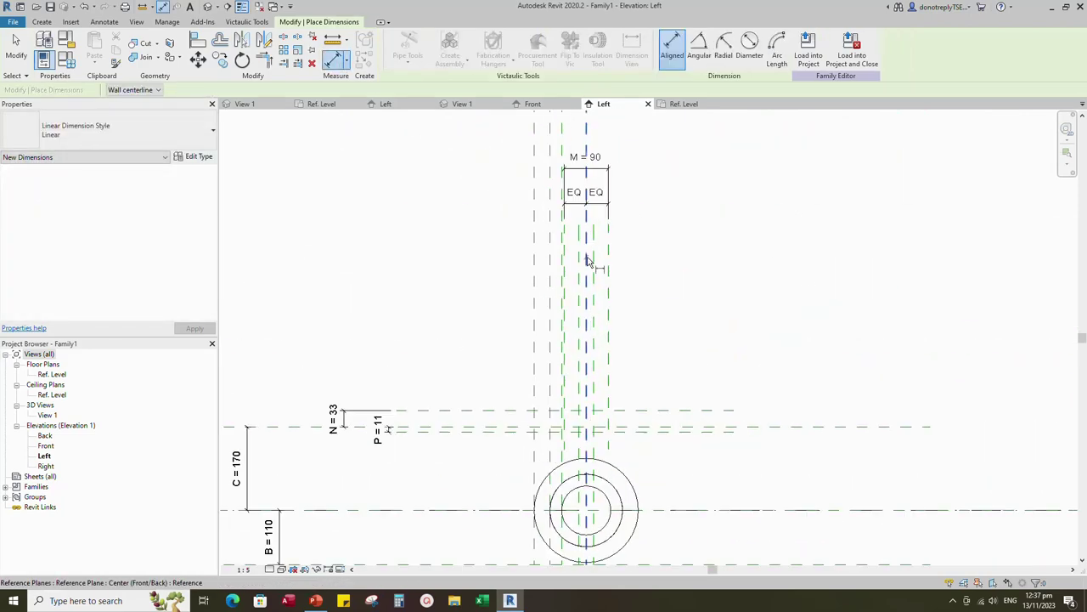
click(587, 261)
click(594, 262)
click(624, 260)
click(587, 274)
Step: Dimension the overall distance between the two 15 mm offset planes and label it with a new instance parameter M1
click(578, 295)
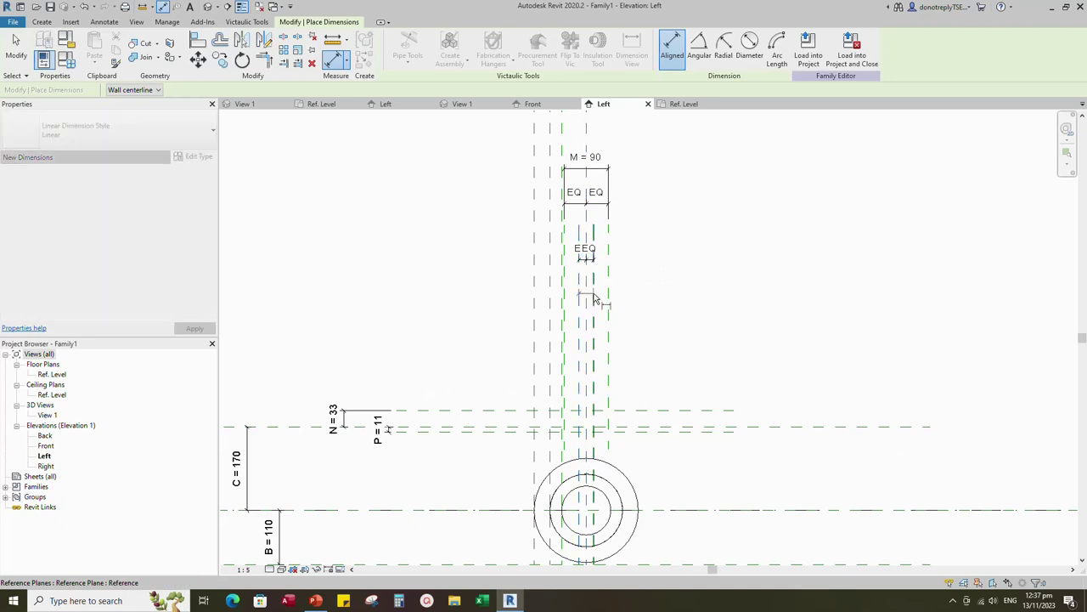
click(594, 294)
click(646, 231)
key(Escape)
click(585, 230)
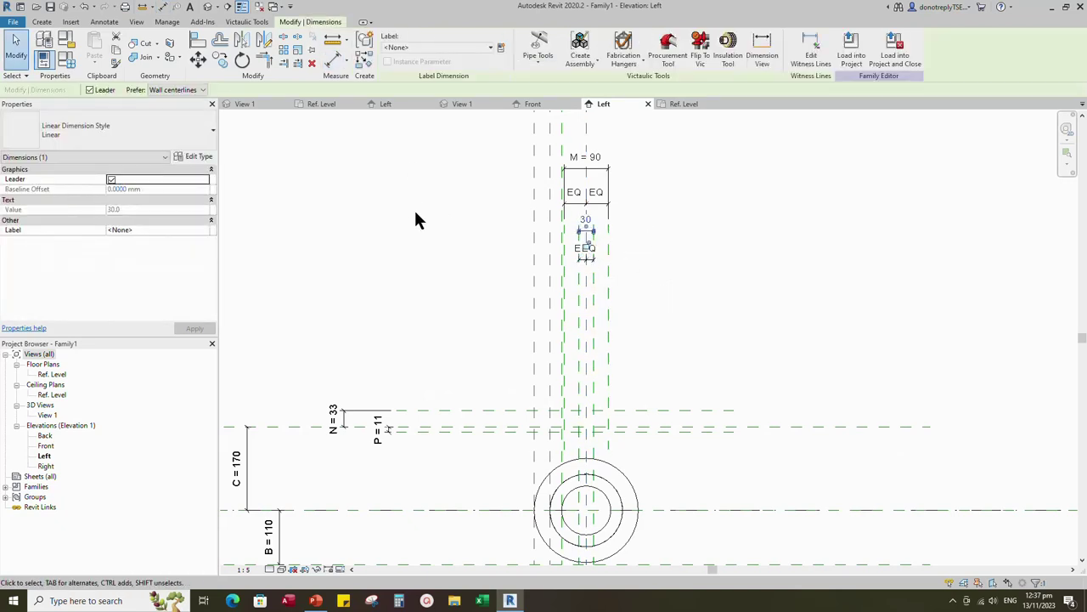
click(501, 49)
text(M1)
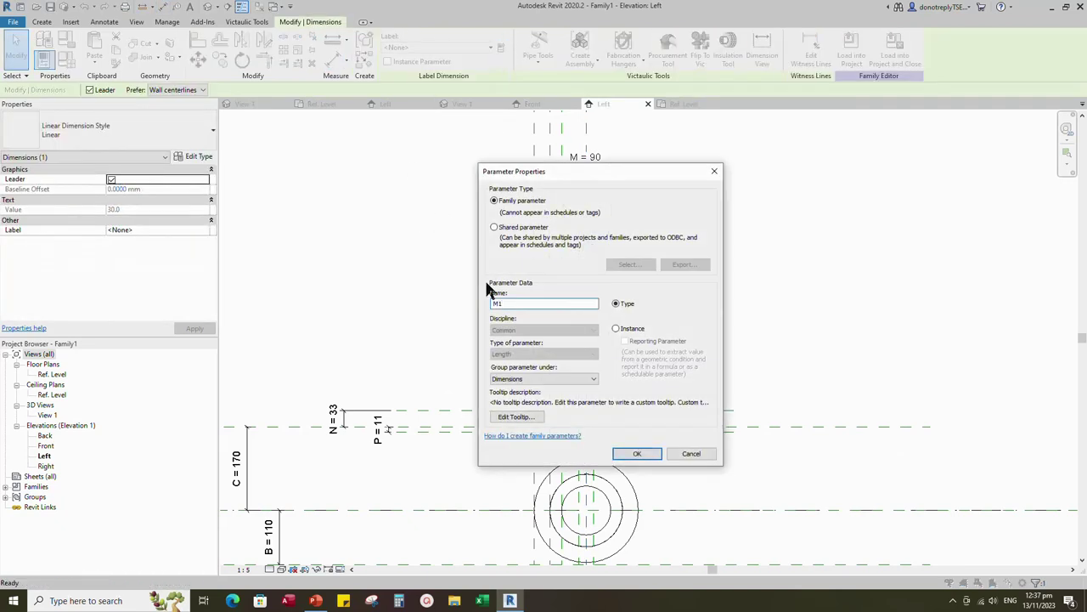
click(617, 329)
click(637, 453)
scroll(763, 320, down, 1)
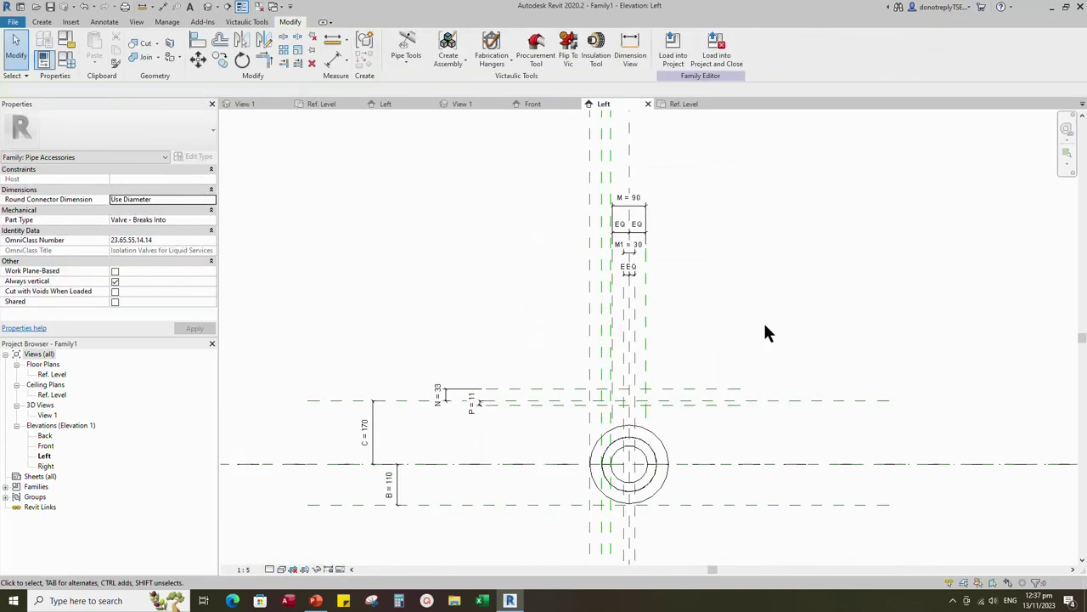
Step: Draw two horizontal reference planes offset 50 mm above and below the Ref. Level line
scroll(765, 327, down, 1)
key(r)
key(p)
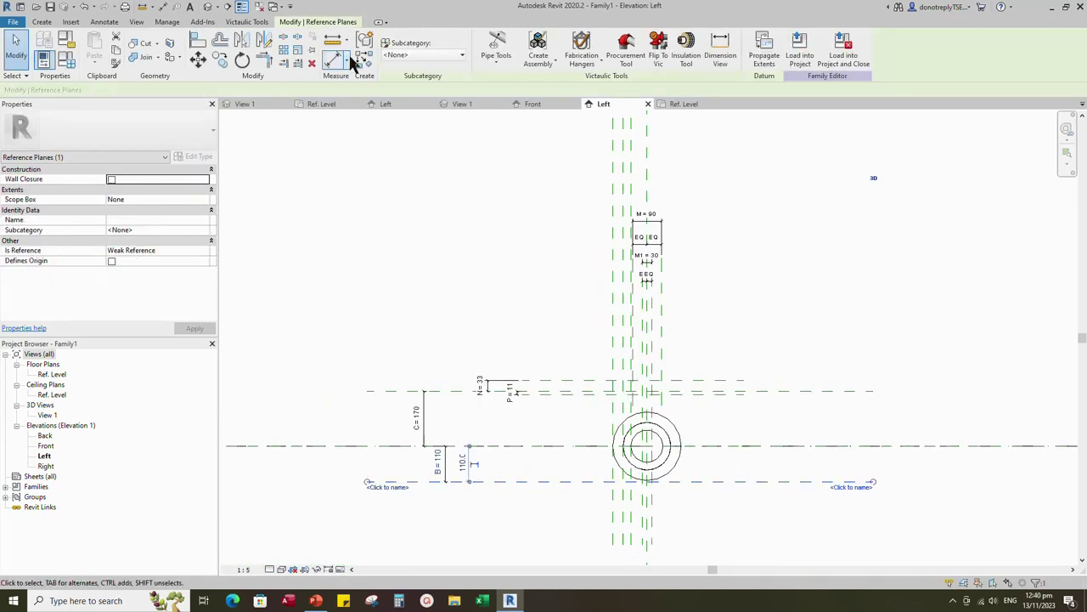
drag(177, 88, 155, 105)
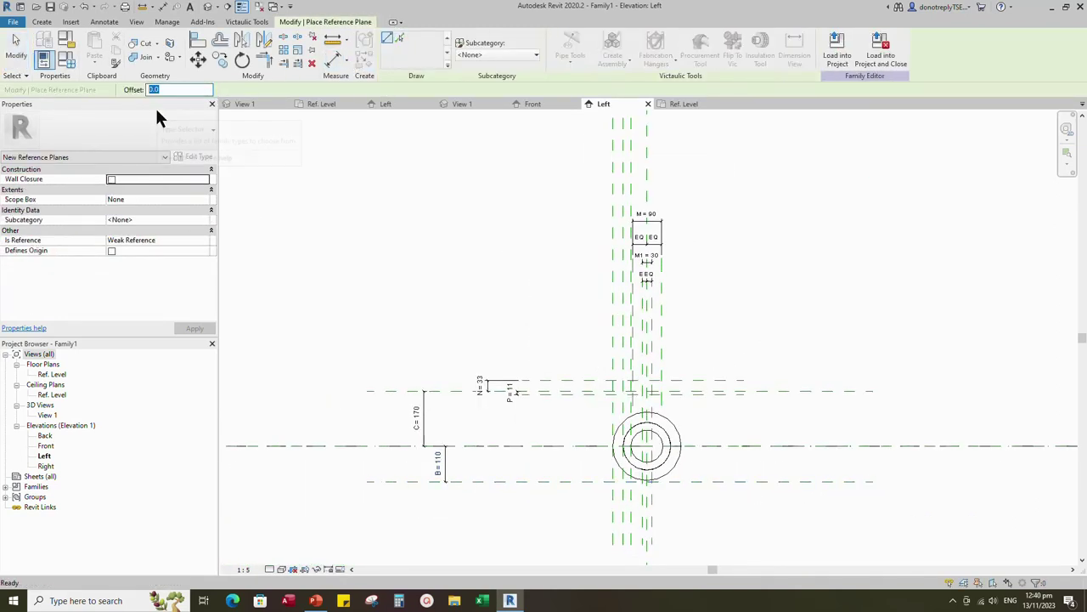
text(50)
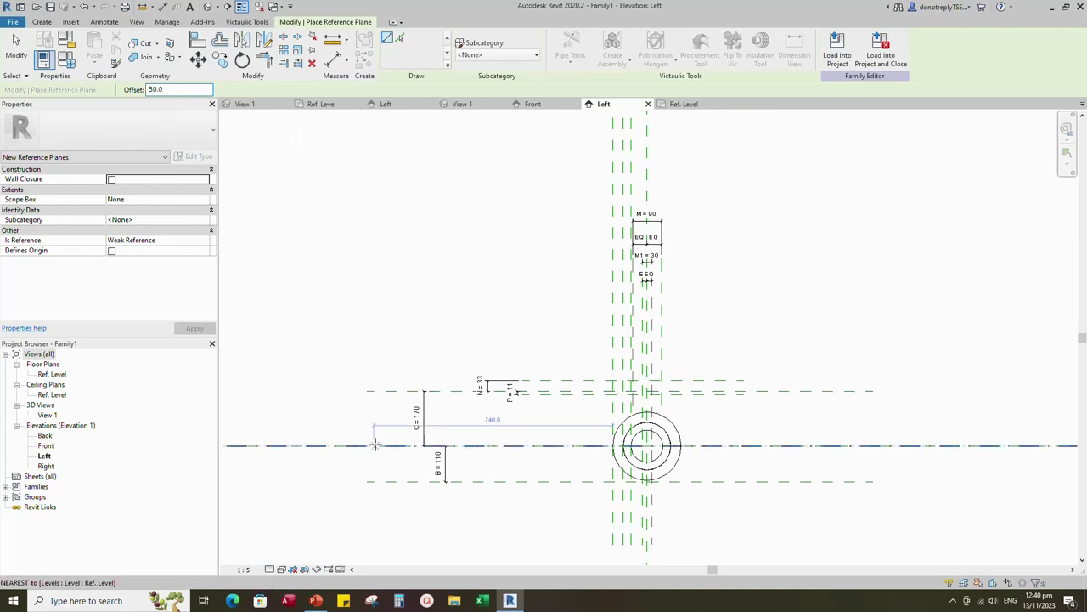
click(875, 446)
key(Escape)
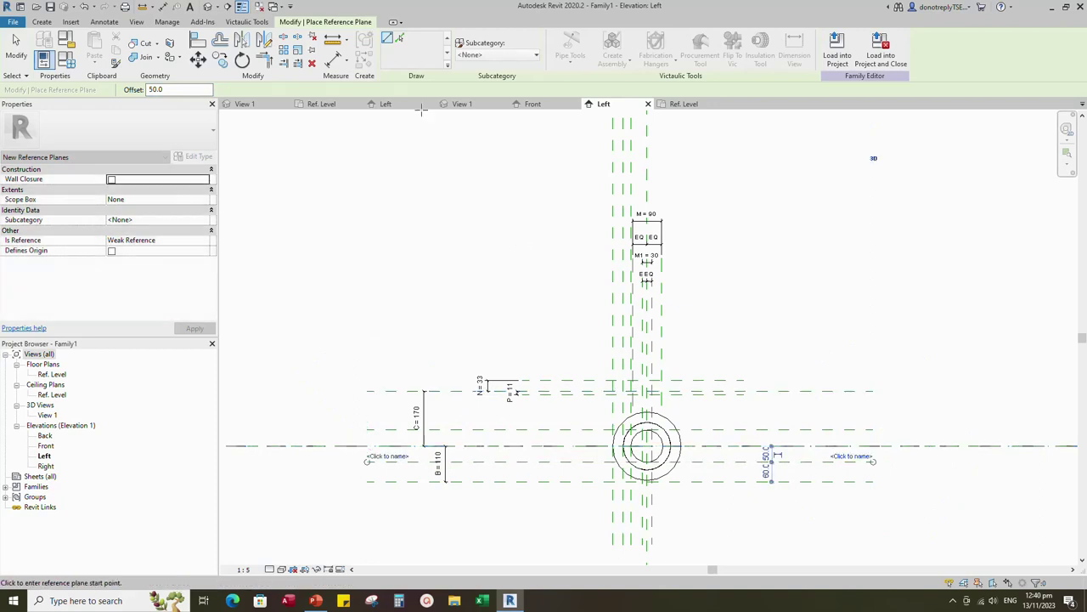
Step: Dimension the two 50 mm offset planes through the Ref. Level line and constrain the segments to be equal
key(d)
key(i)
click(807, 429)
click(817, 446)
click(830, 461)
scroll(850, 459, up, 1)
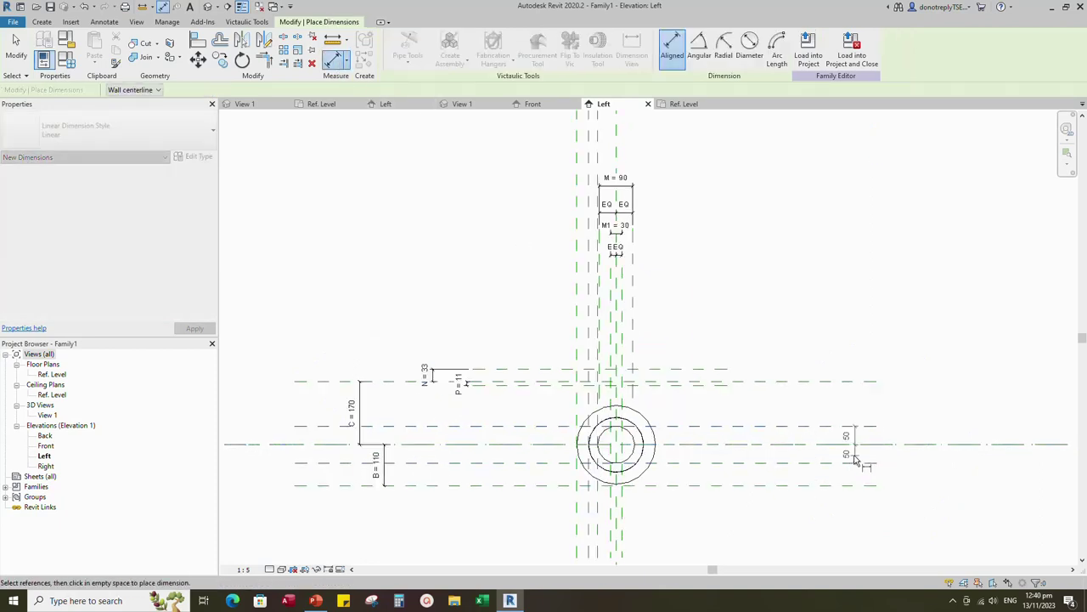
click(853, 456)
click(875, 443)
Step: Dimension the overall distance between the two 50 mm offset planes and label it with the existing parameter ID
click(868, 425)
click(874, 461)
scroll(893, 461, up, 2)
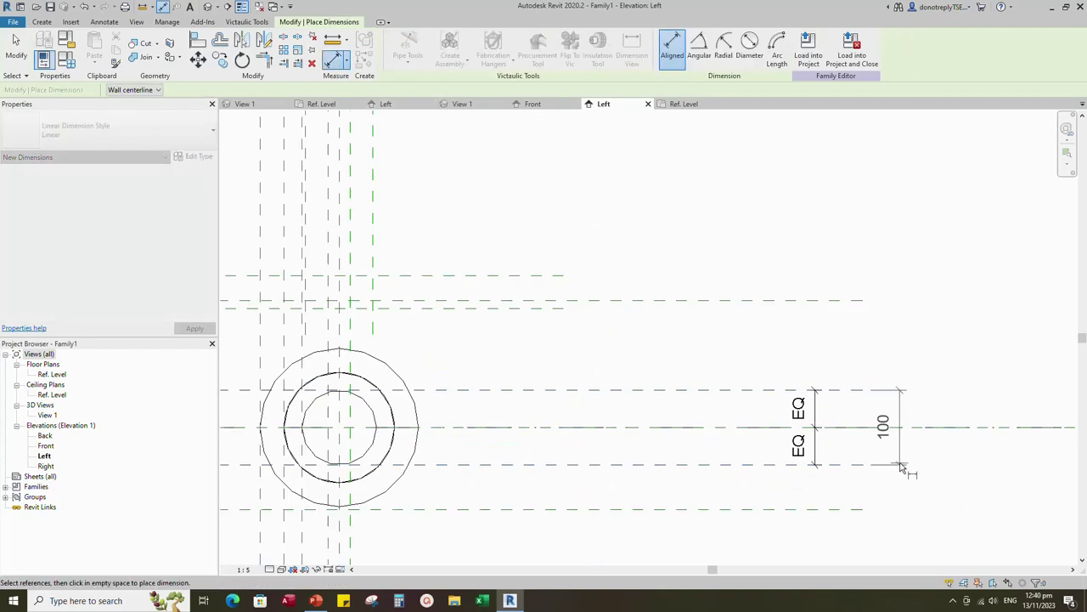
click(899, 467)
key(Escape)
key(Escape)
click(899, 465)
scroll(899, 466, down, 2)
scroll(898, 465, down, 1)
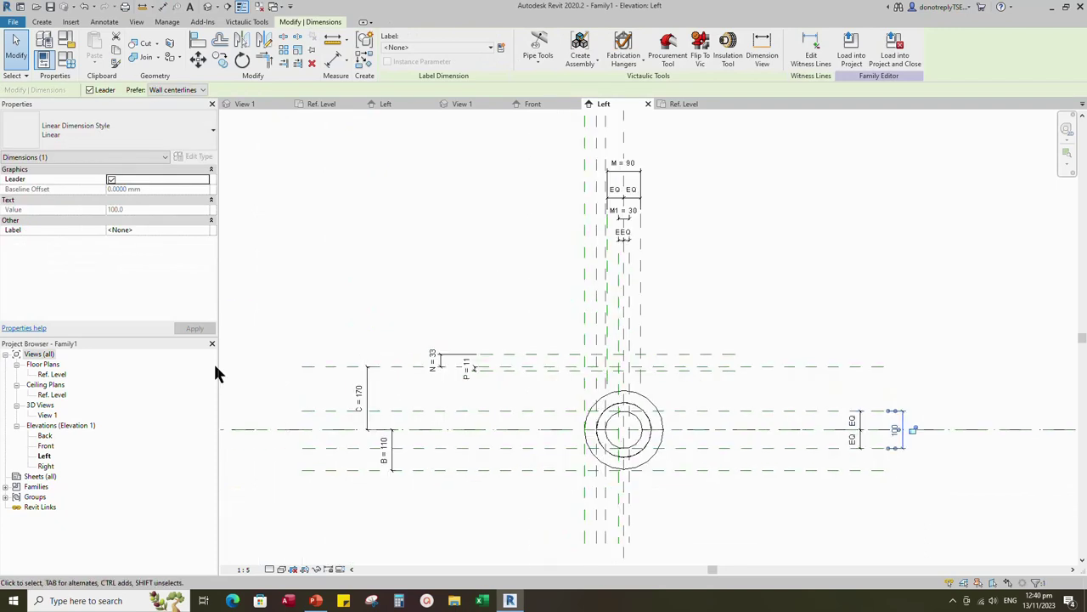
click(204, 229)
click(126, 275)
click(182, 330)
click(892, 531)
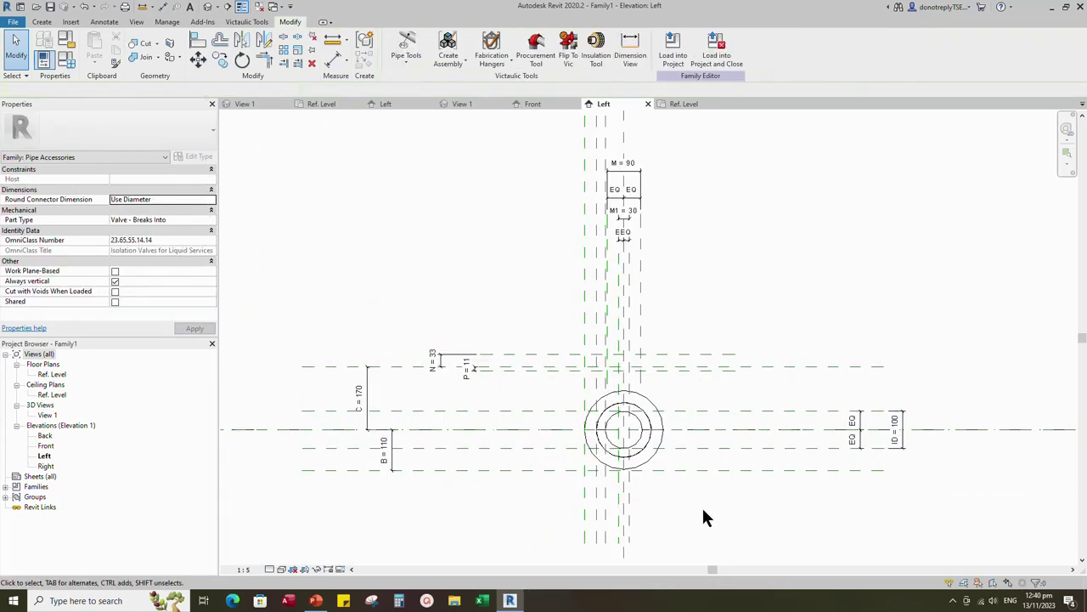
Step: Start placing reference planes from picked lines with a 25 mm offset
click(445, 446)
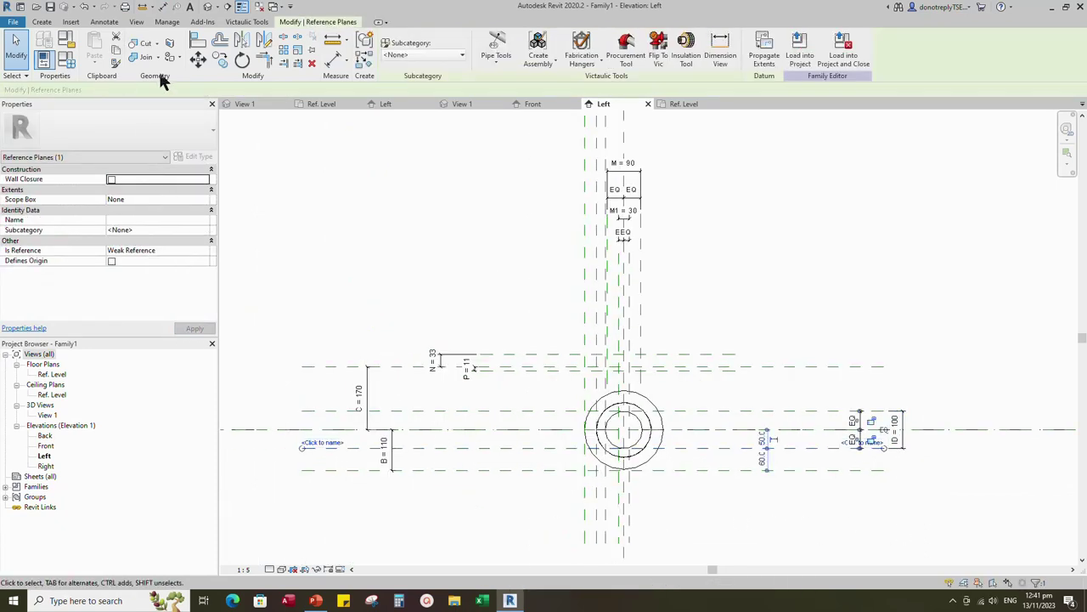
click(364, 61)
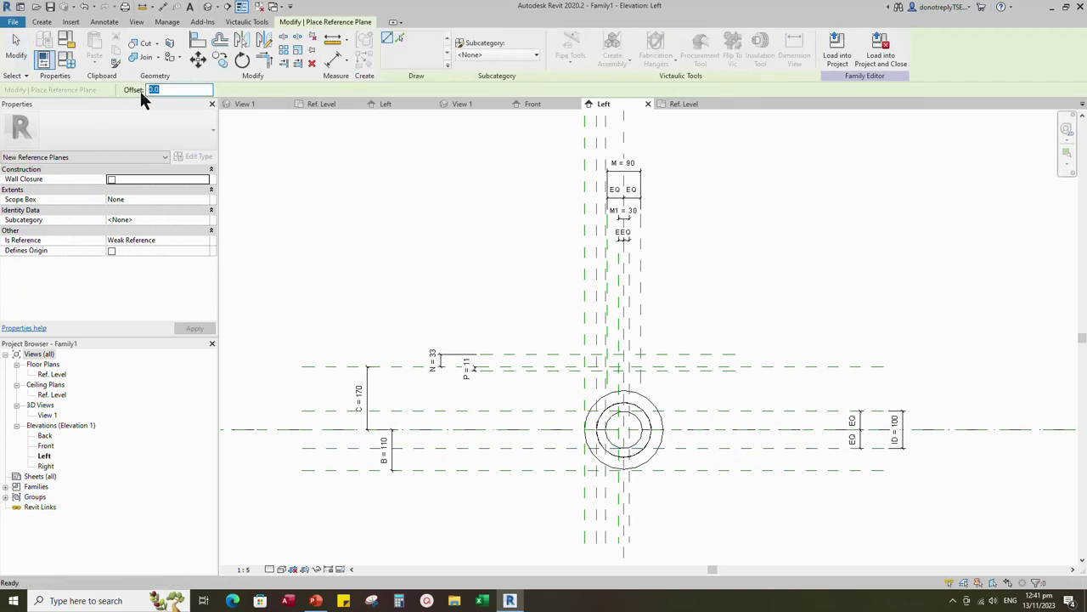
text(25)
click(399, 37)
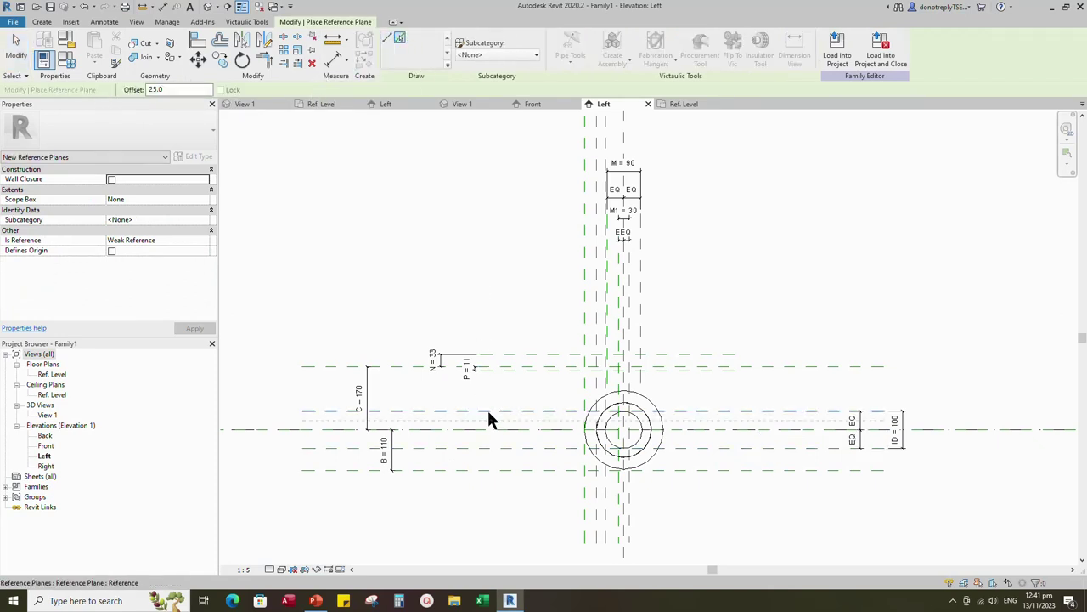
Step: Add equalized dimensions centring the intermediate reference planes between the horizontal center plane and the upper and lower ID planes
key(d)
key(i)
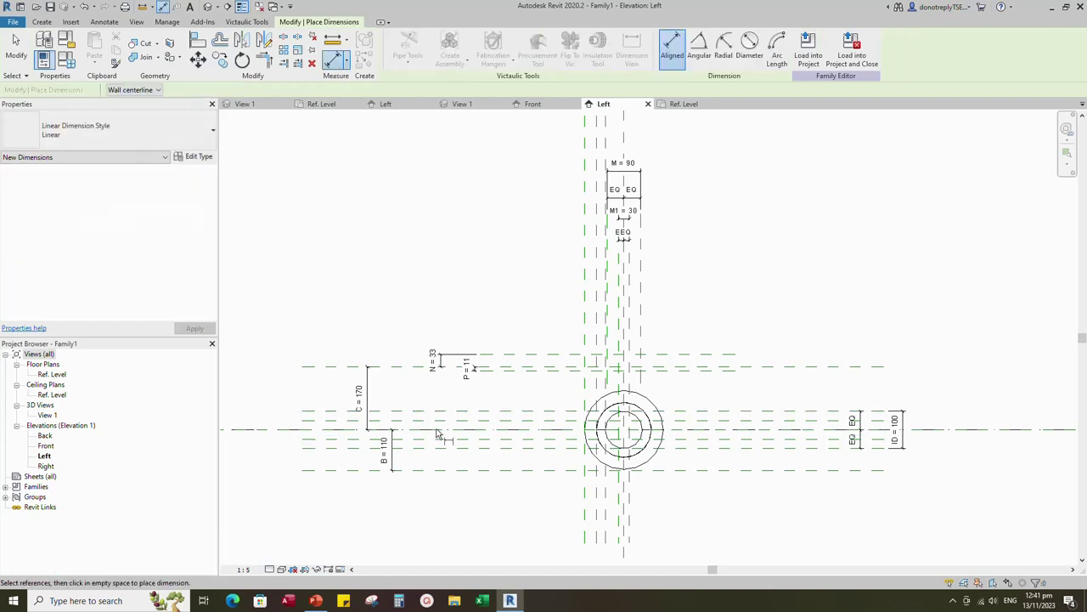
scroll(442, 425, up, 1)
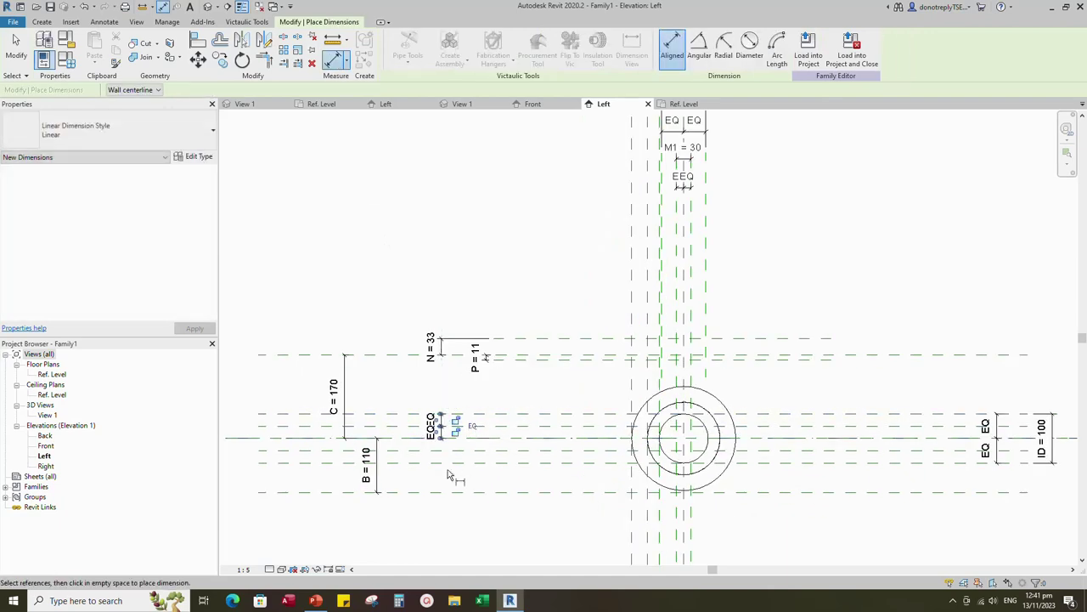
click(454, 457)
click(442, 439)
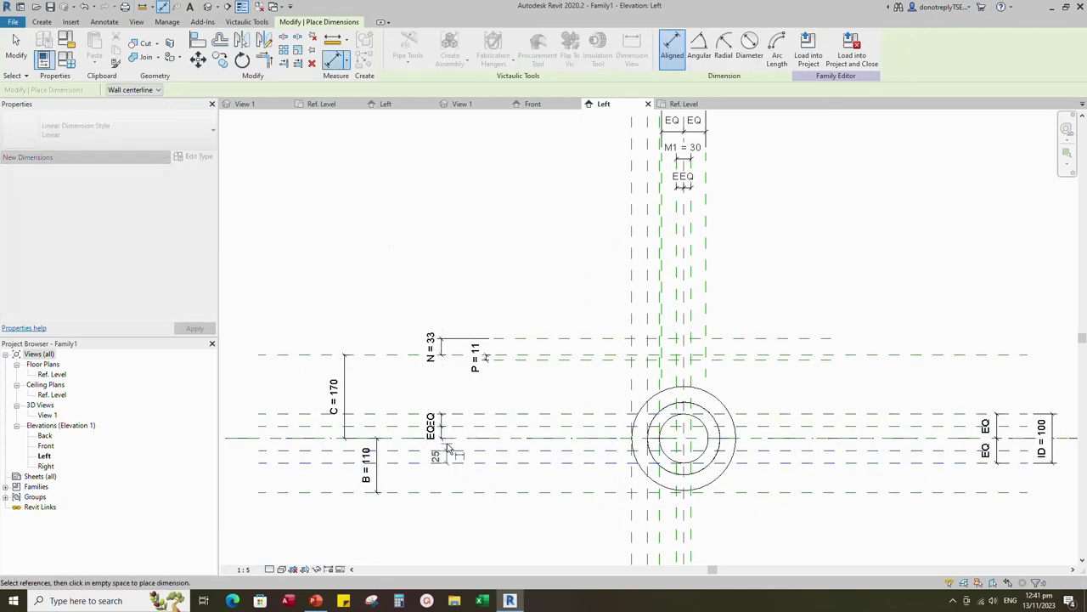
click(471, 439)
click(439, 452)
Step: Draw two horizontal reference planes at an 11.3 offset, just inside the upper and lower ID planes
key(r)
key(p)
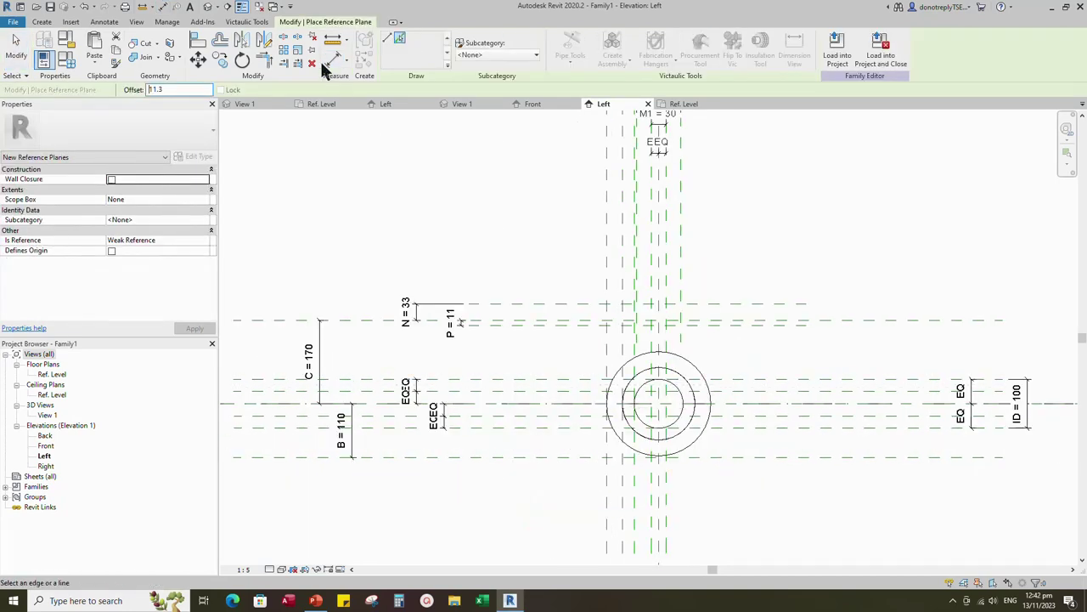
click(388, 37)
click(448, 382)
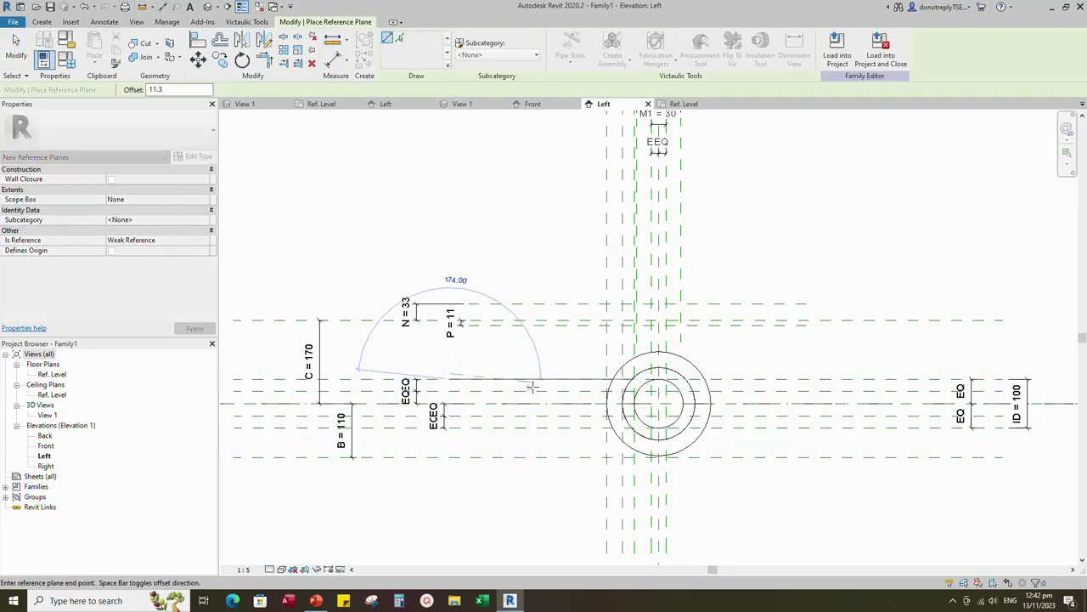
click(866, 385)
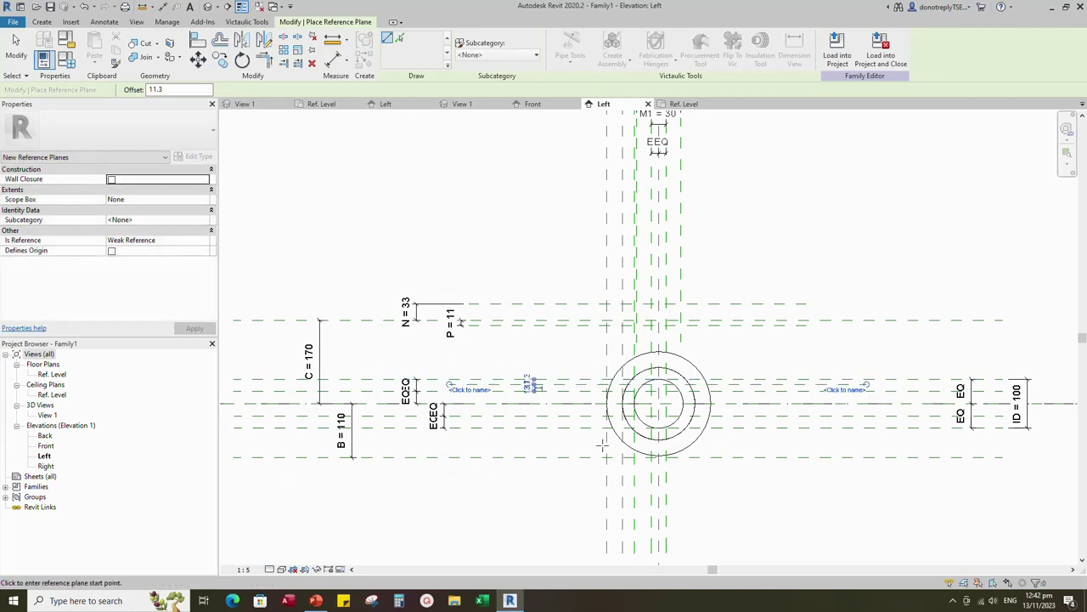
scroll(601, 445, up, 1)
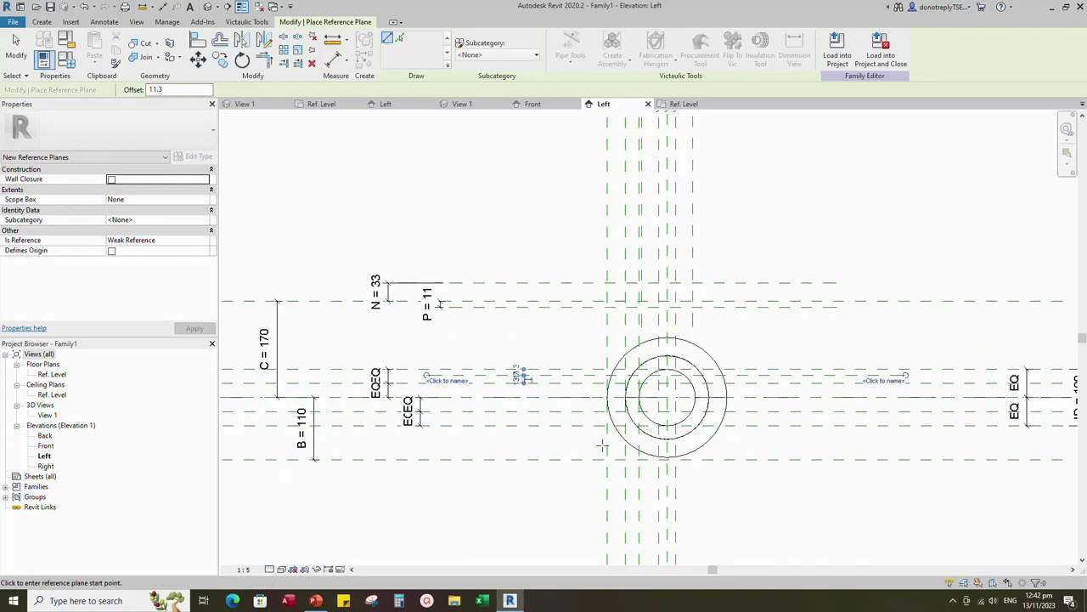
click(428, 425)
click(898, 425)
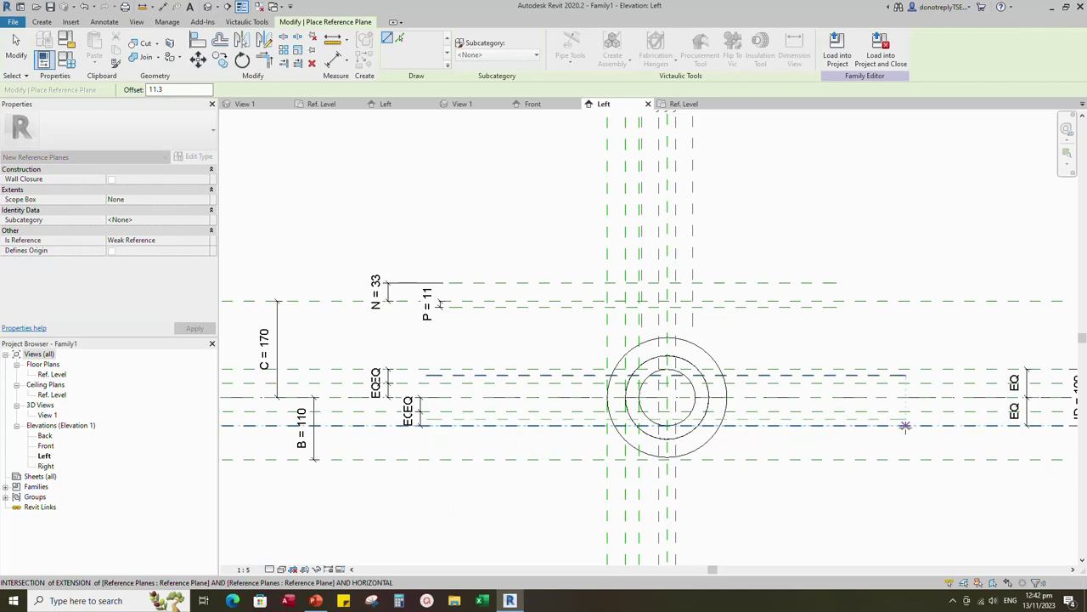
key(Escape)
key(Escape)
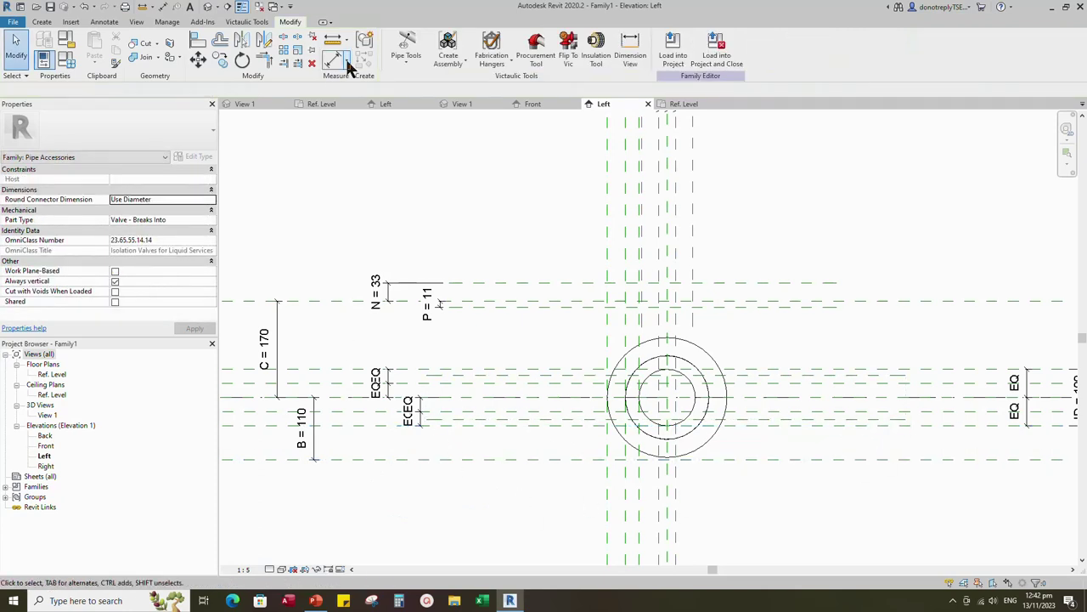
Step: Dimension the two new horizontal planes to their neighbouring planes on each side and set both dimension strings to equal spacing
click(336, 60)
scroll(477, 391, up, 1)
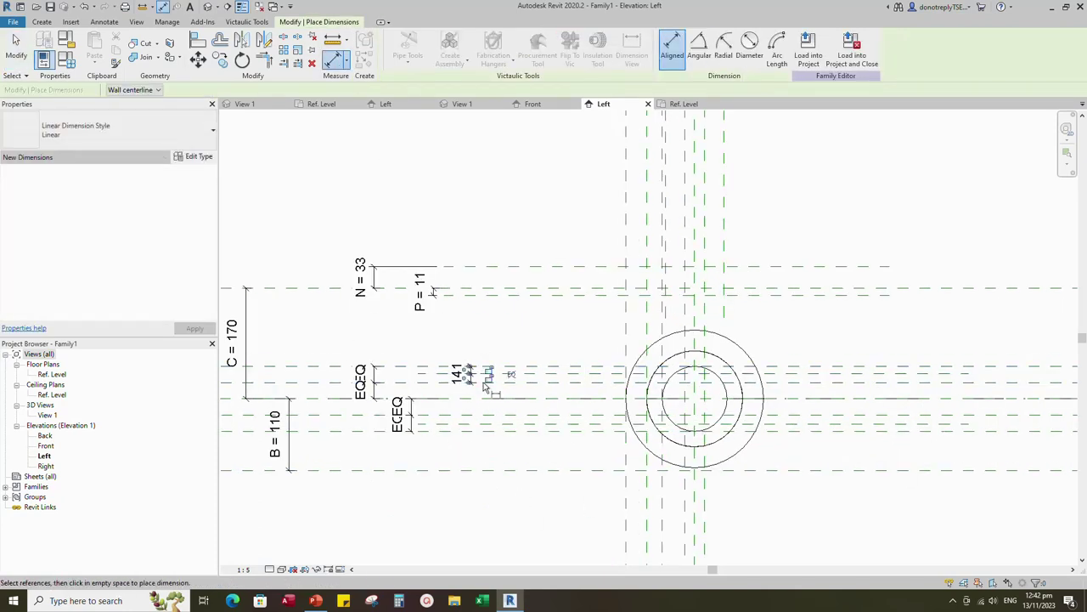
click(511, 374)
click(482, 432)
click(478, 423)
click(476, 414)
click(472, 406)
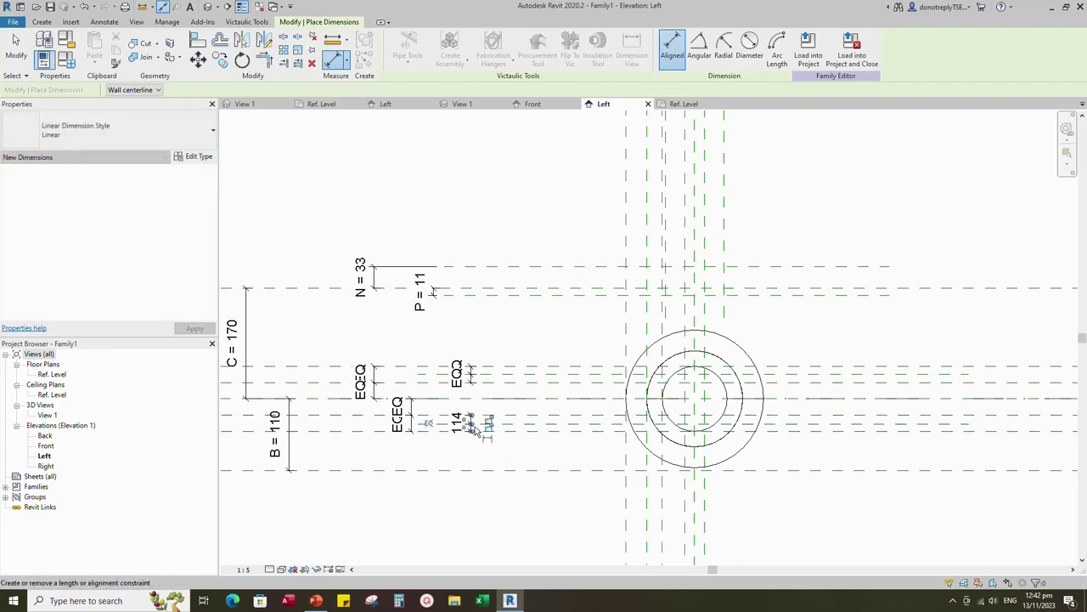
click(487, 425)
key(Escape)
key(Escape)
scroll(485, 464, down, 2)
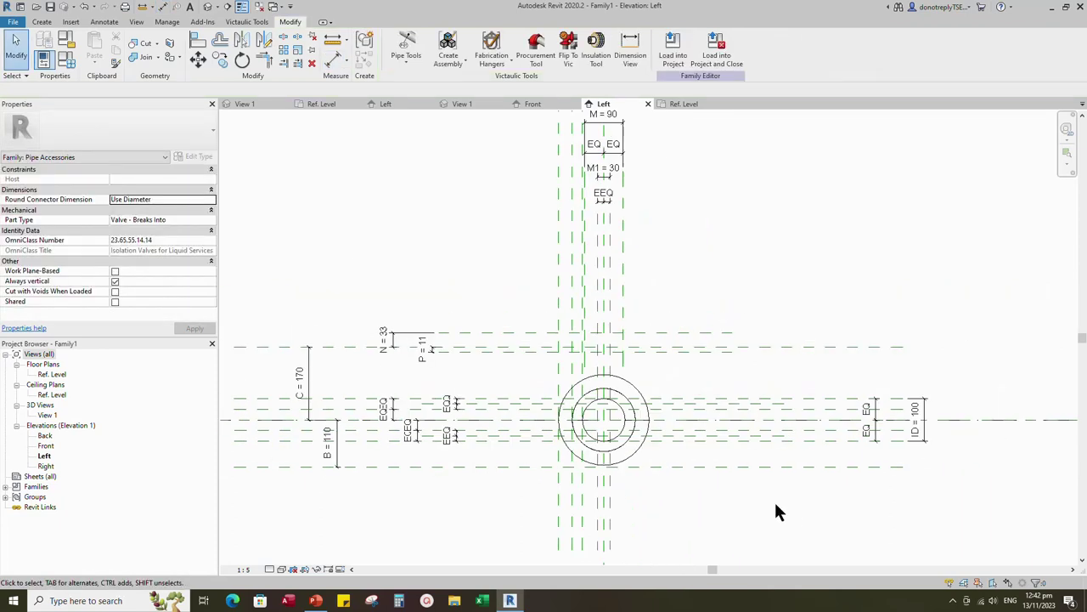
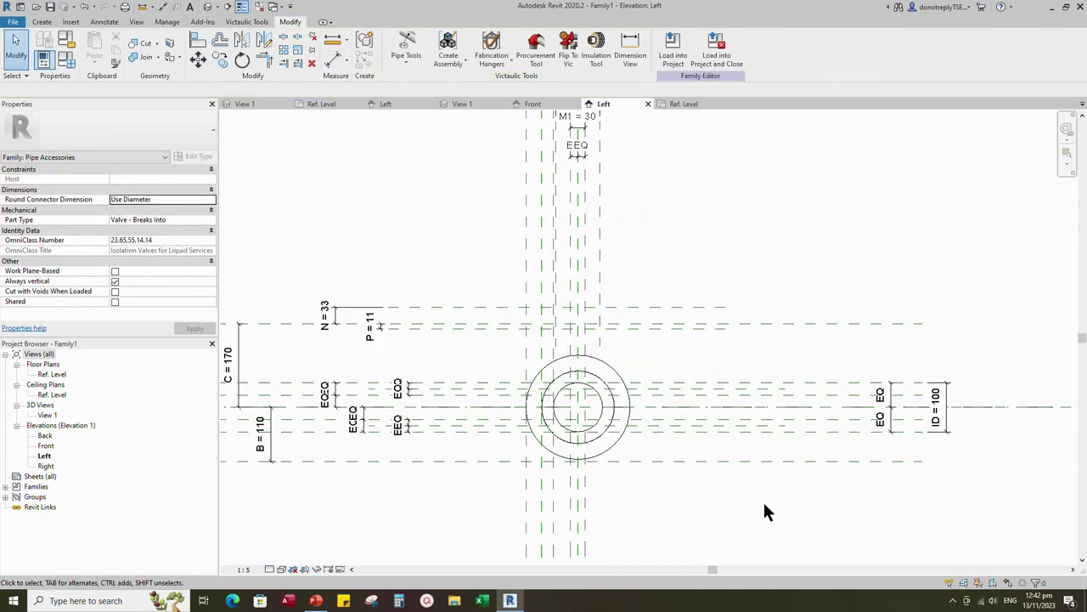
Step: Start a revolve and sketch the stem's vertical boundary line, 121.5 mm long, on the M1 plane up to the flange underside plane
click(44, 21)
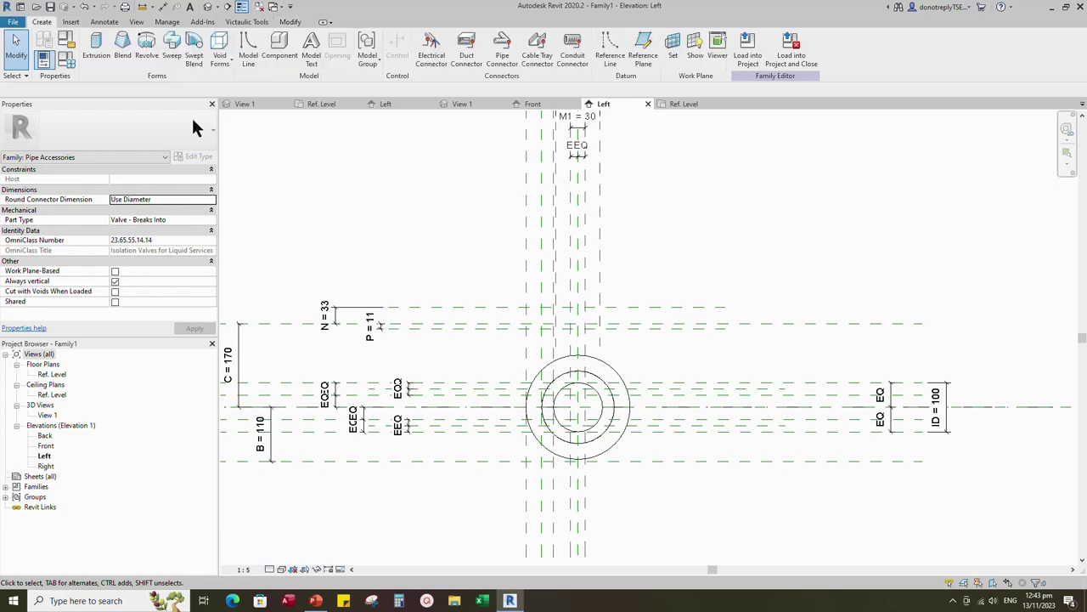
click(154, 64)
scroll(567, 372, up, 2)
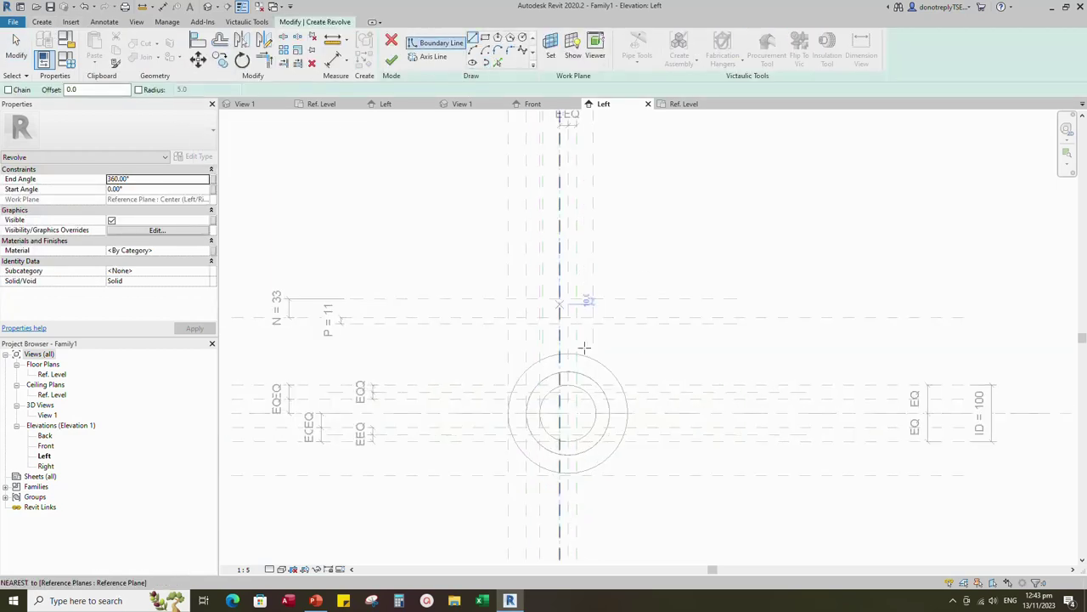
scroll(554, 321, up, 3)
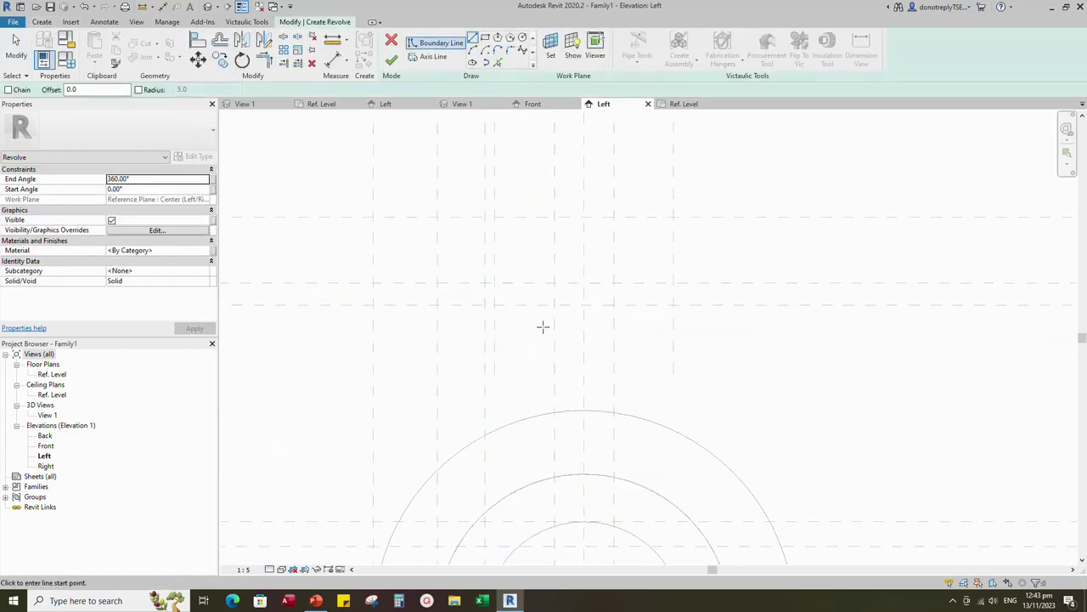
scroll(554, 304, down, 2)
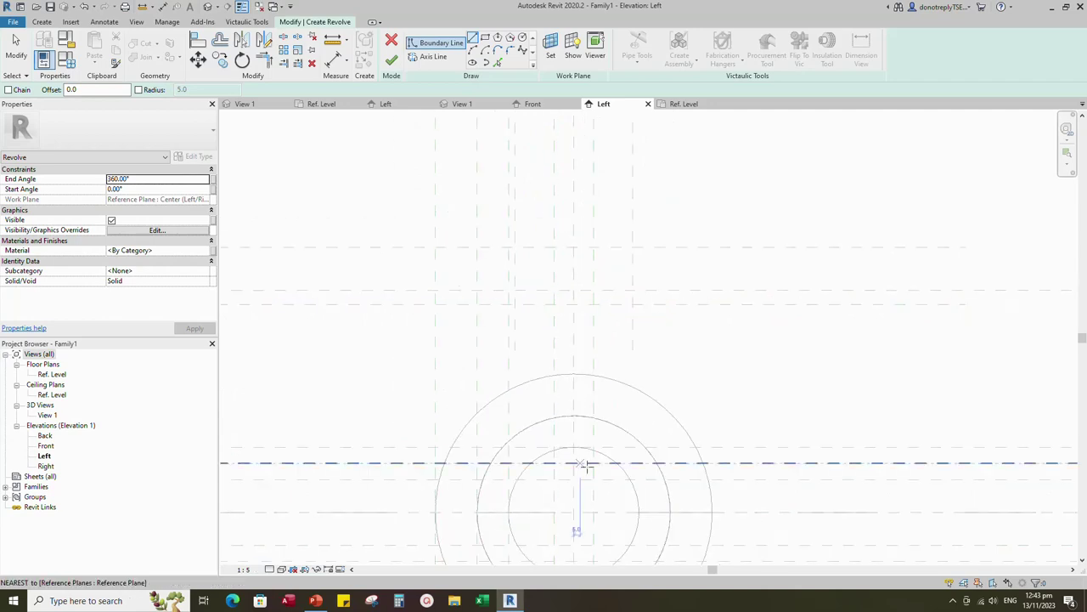
click(552, 463)
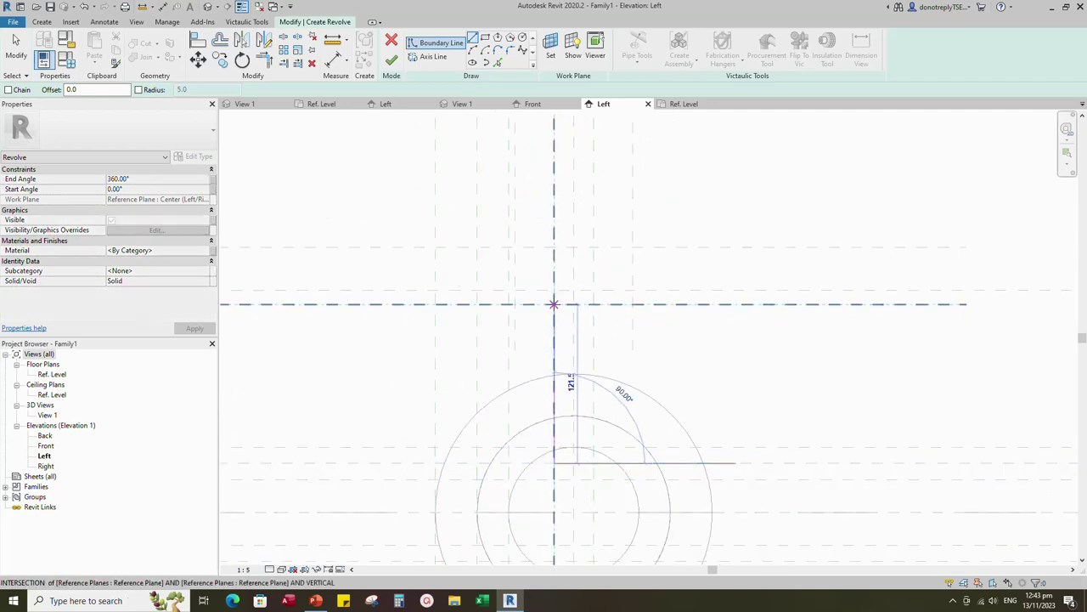
click(553, 304)
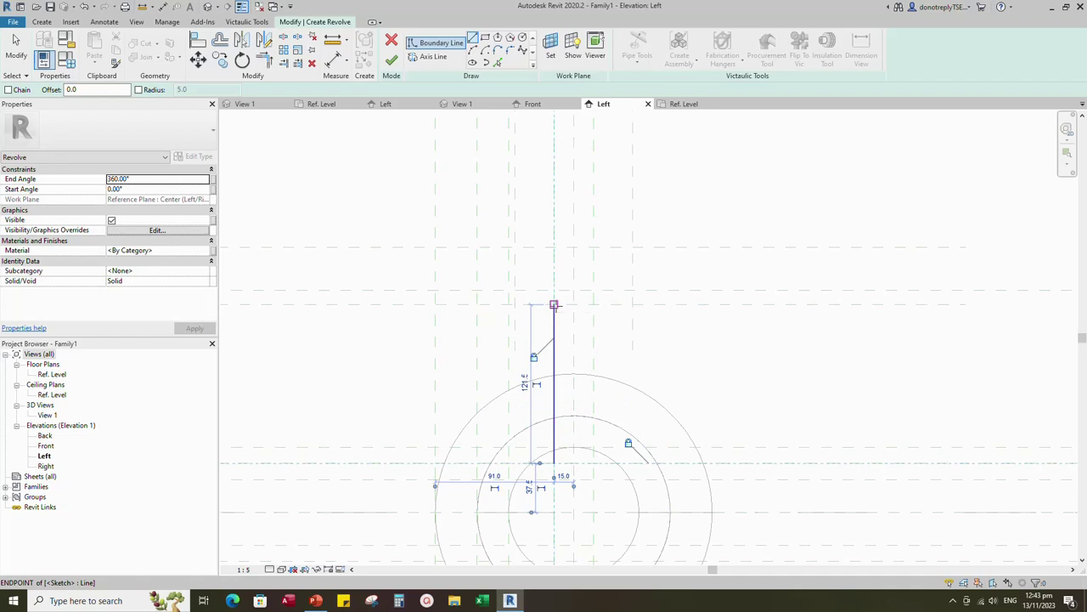
Step: Sketch the top flange outline: 30 mm outward to the M plane, 11 mm up and 45 mm back to the vertical center plane
click(554, 304)
scroll(554, 372, down, 5)
scroll(555, 352, up, 6)
click(494, 354)
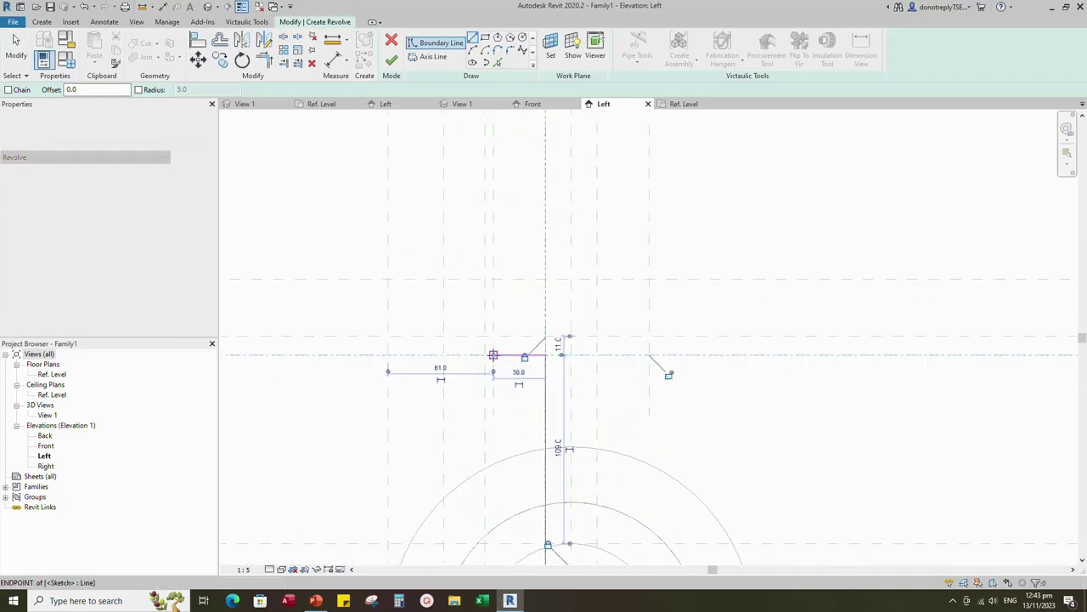
click(493, 355)
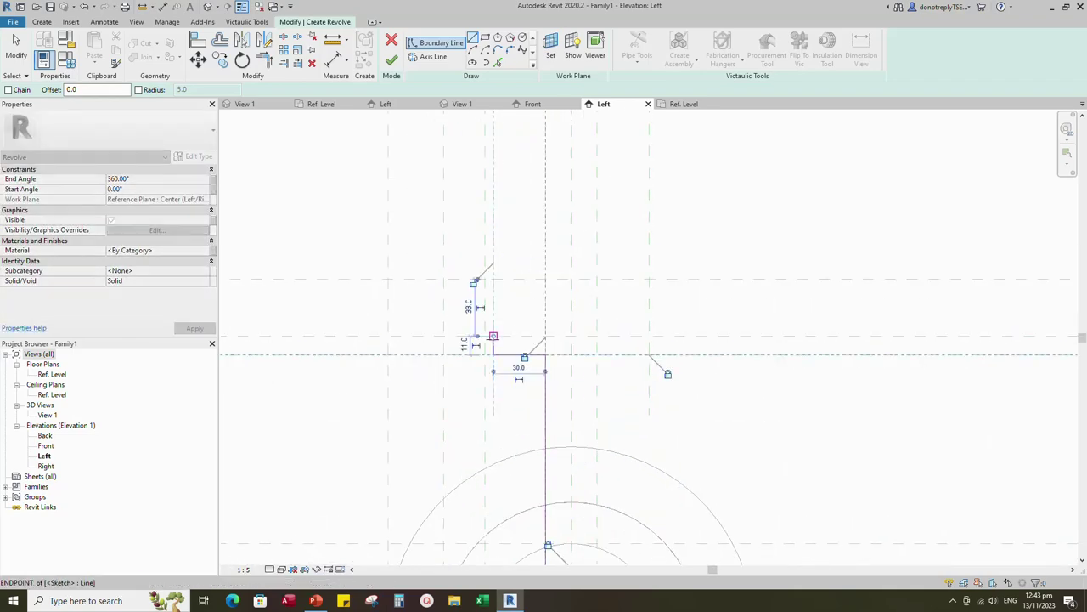
click(493, 335)
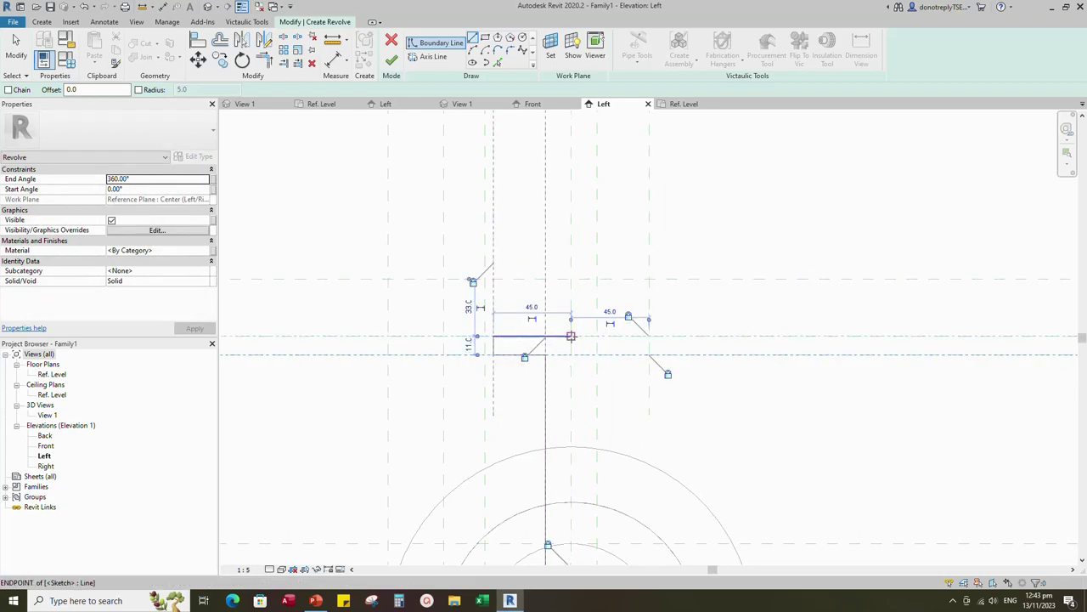
Step: Sketch the 132.5 mm boundary line down the vertical center plane to the level of the stem edge's lower end
click(571, 335)
scroll(571, 343, down, 2)
scroll(572, 454, up, 3)
click(571, 443)
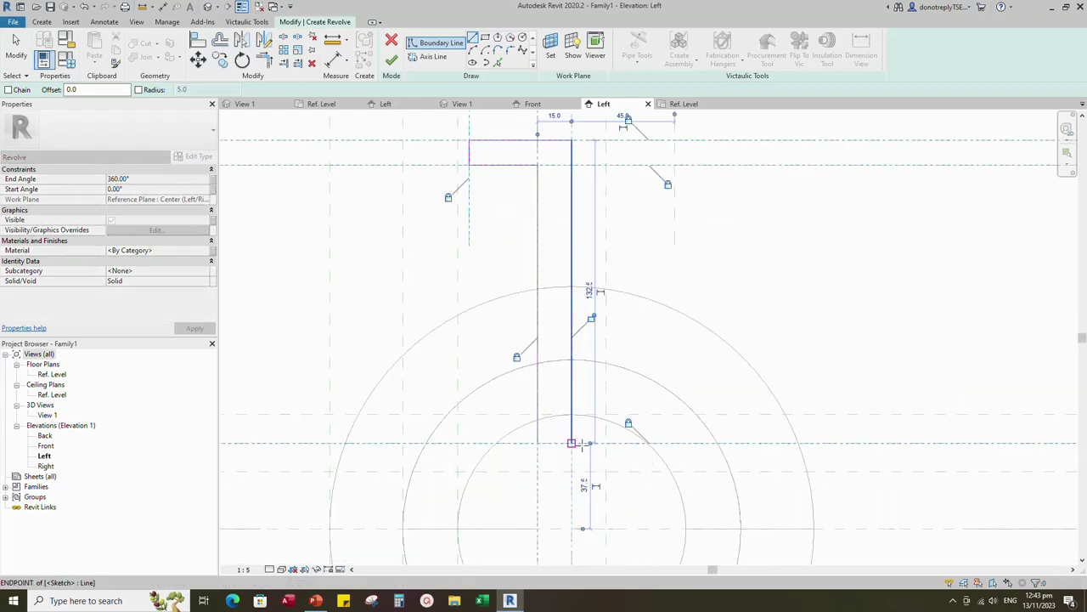
scroll(595, 333, down, 2)
Step: Draw an ellipse at the center line's lower end with radii of 15 mm horizontally and 12.5 mm vertically
click(473, 63)
scroll(578, 417, up, 2)
click(574, 416)
click(541, 416)
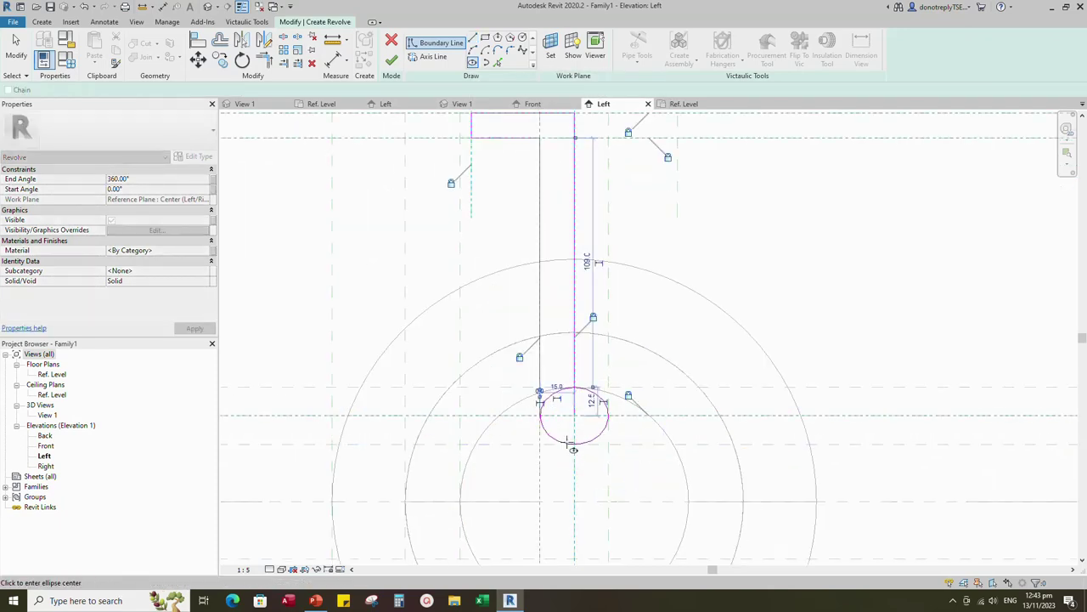
key(Escape)
key(Escape)
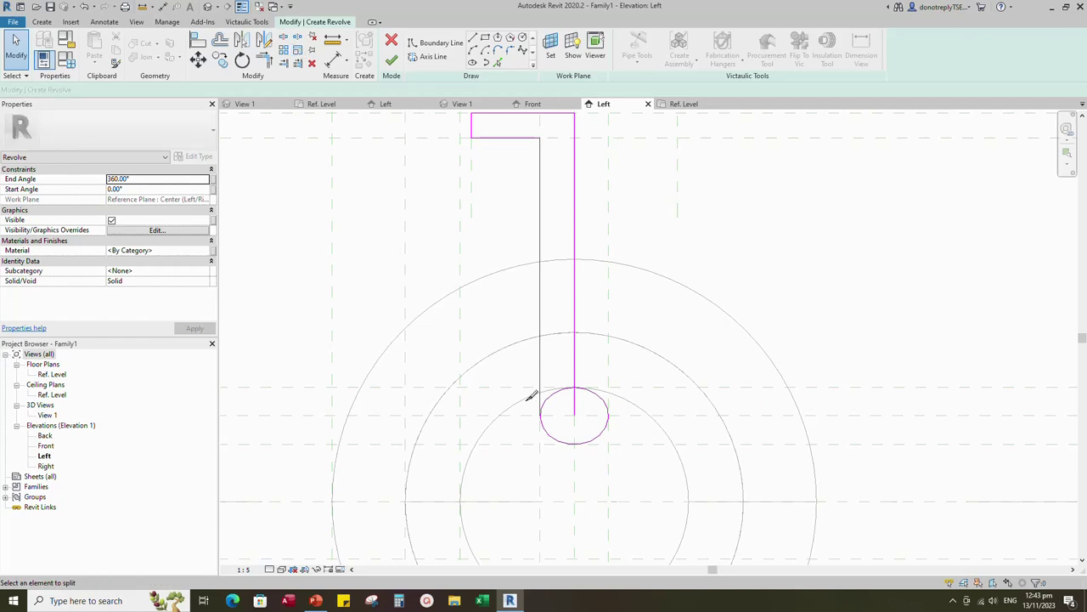
Step: Split and trim the ellipse to the quarter arc that closes the stem profile between its outer edge and center line
click(263, 60)
click(575, 445)
click(575, 371)
key(Escape)
Step: Align and lock the quarter arc to the horizontal plane at its lowest point and to the M1 plane at its side
key(a)
key(l)
click(575, 444)
click(667, 430)
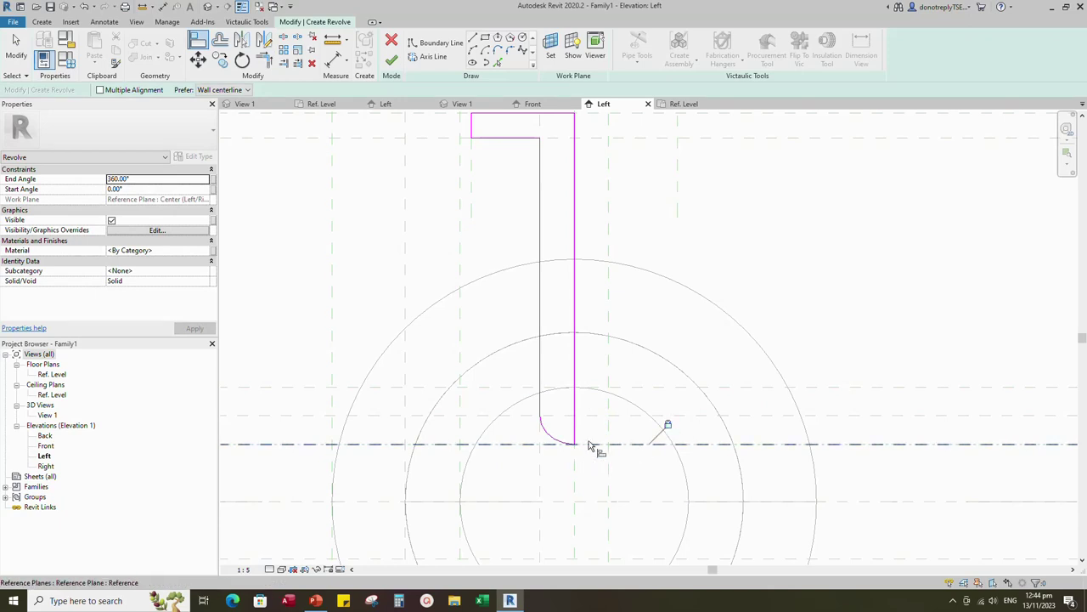
click(540, 466)
click(540, 416)
scroll(588, 436, down, 5)
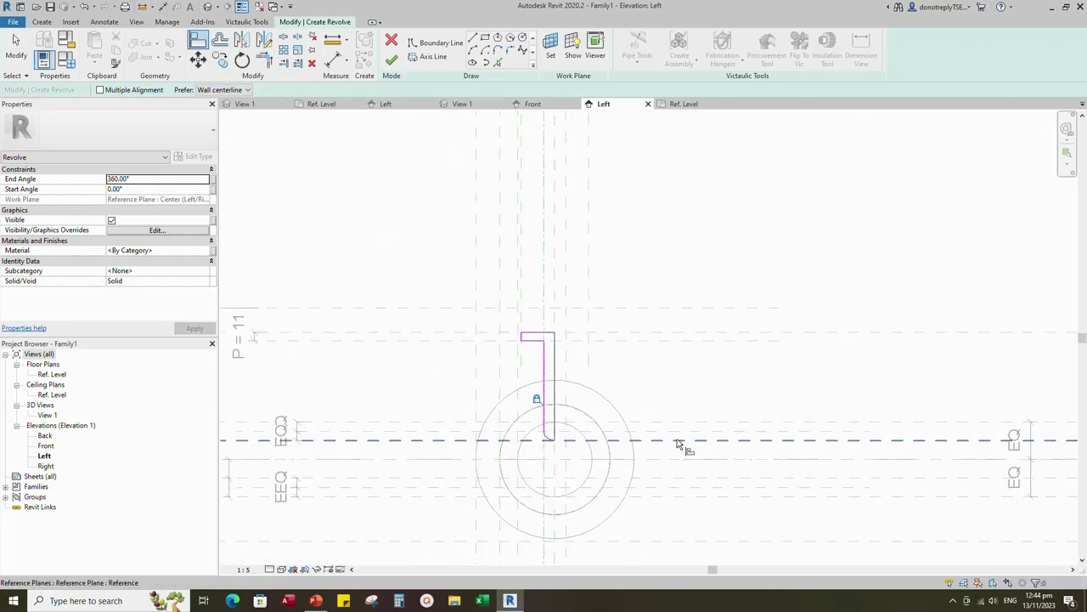
key(Escape)
Step: Pick the vertical center plane as the axis of rotation and finish the 360° stem revolve
click(431, 60)
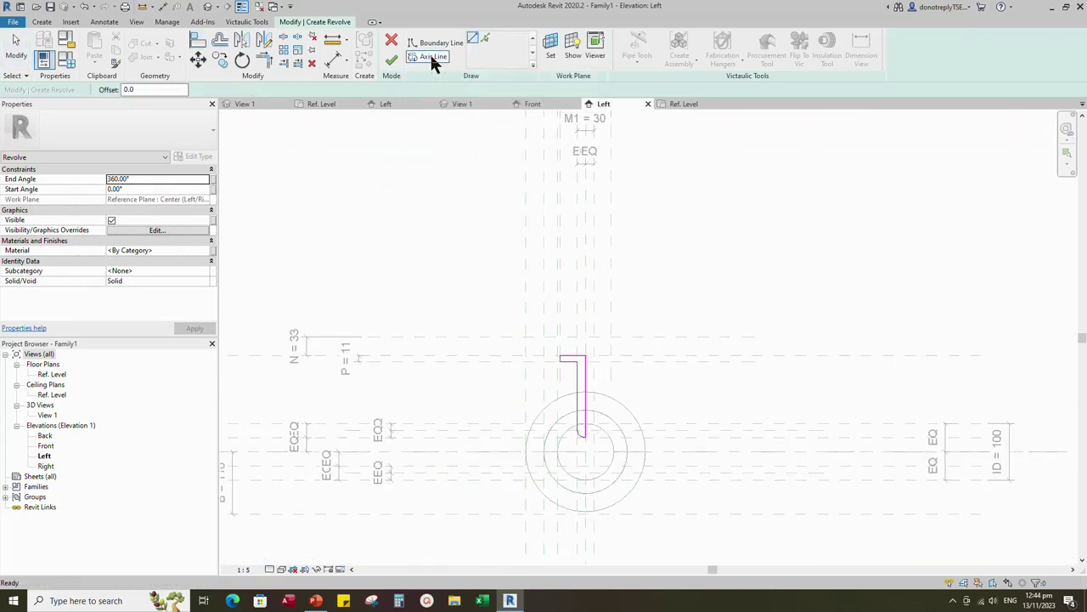
click(485, 43)
click(585, 309)
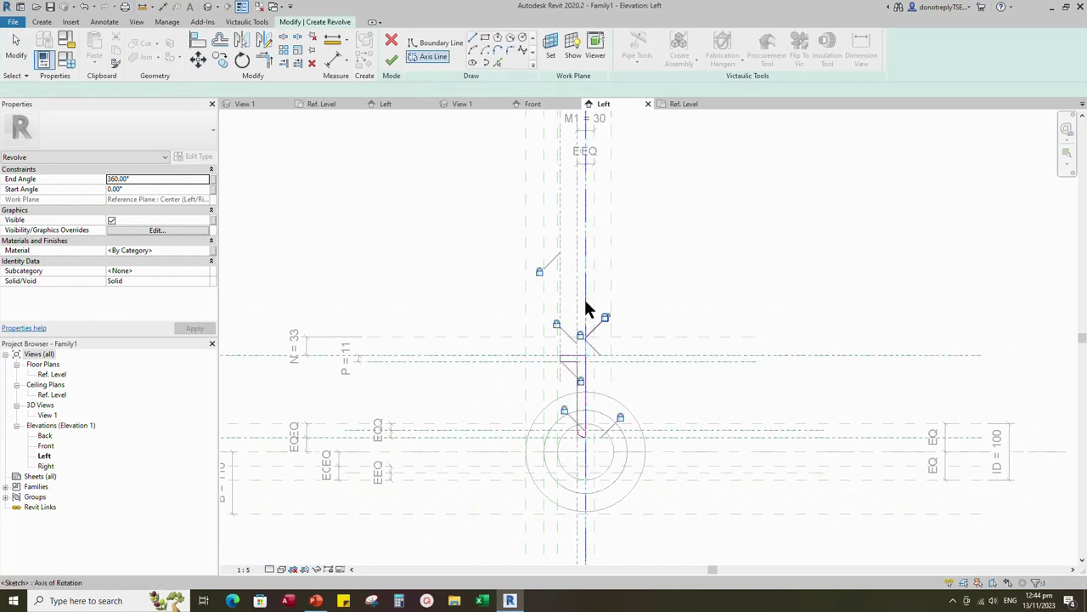
click(392, 60)
click(777, 262)
Step: Set the elevation view's detail level to Fine and its visual style to Shaded
click(271, 570)
click(287, 558)
click(282, 569)
click(307, 526)
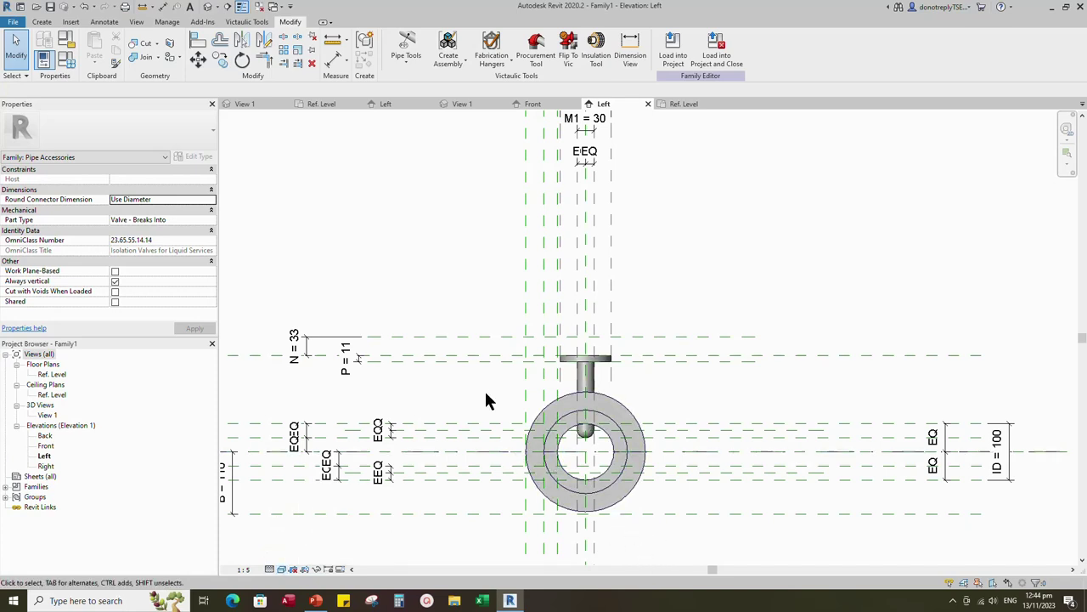
Step: Start a revolve below the bore and draw its vertical outer edge on the M1 plane, up from the B plane, locked to M1
scroll(628, 510, down, 1)
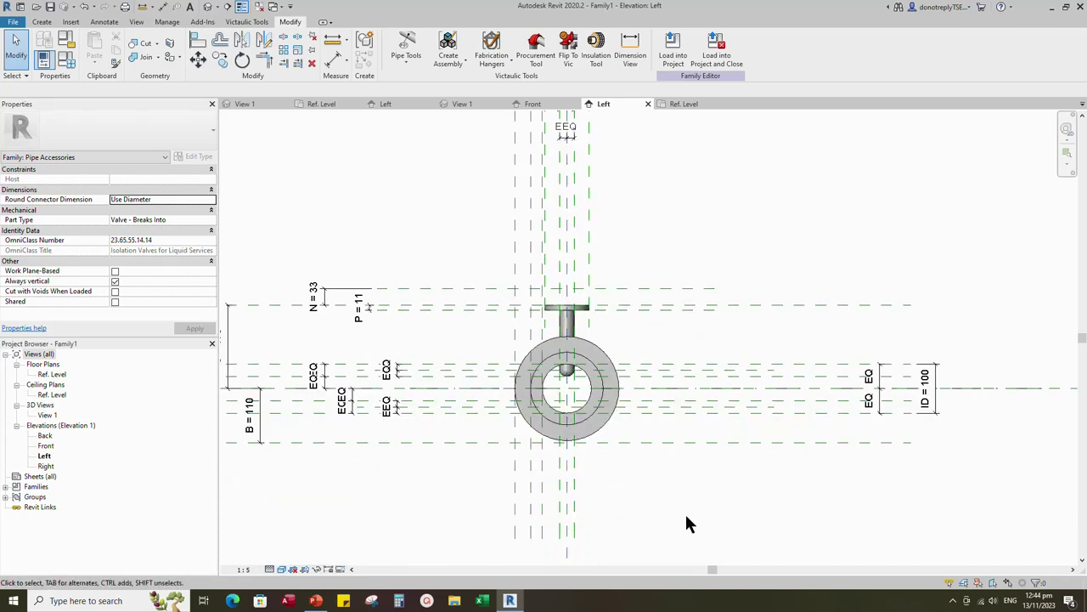
click(42, 22)
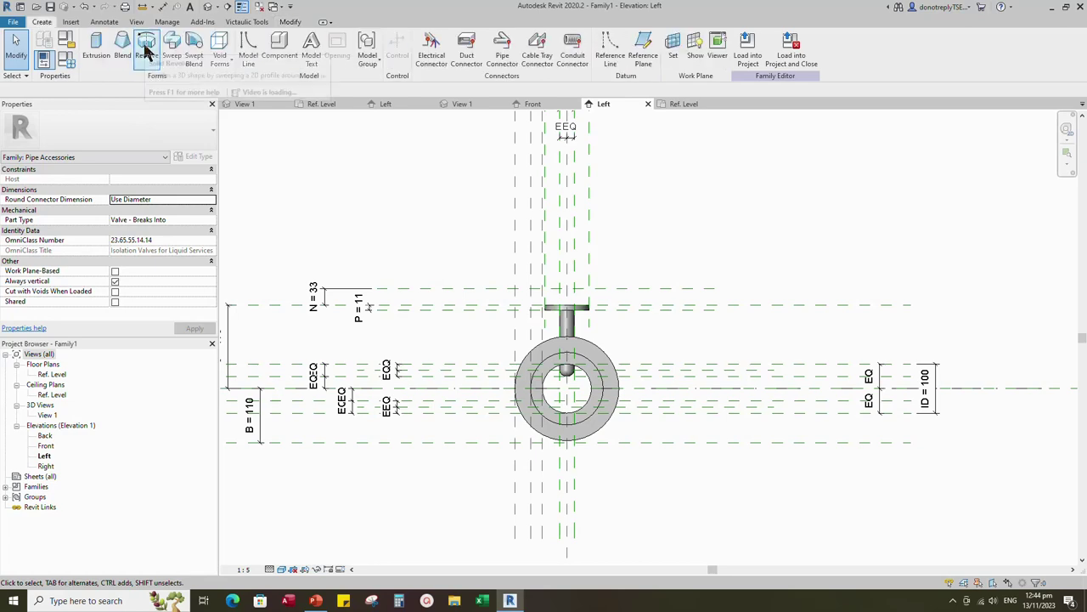
click(146, 51)
scroll(566, 408, up, 2)
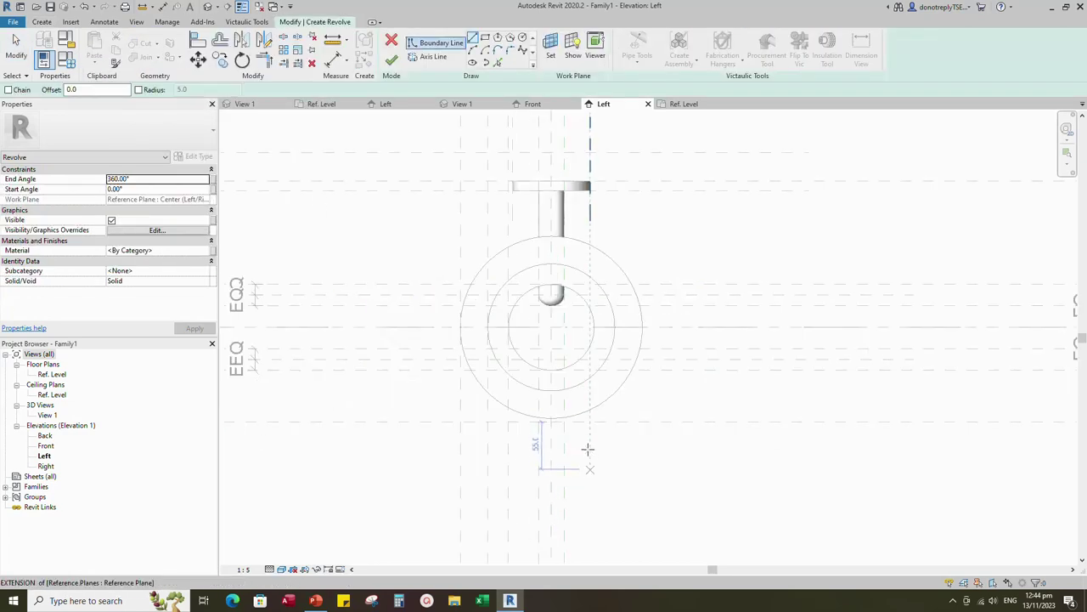
scroll(553, 424, up, 2)
scroll(552, 424, up, 1)
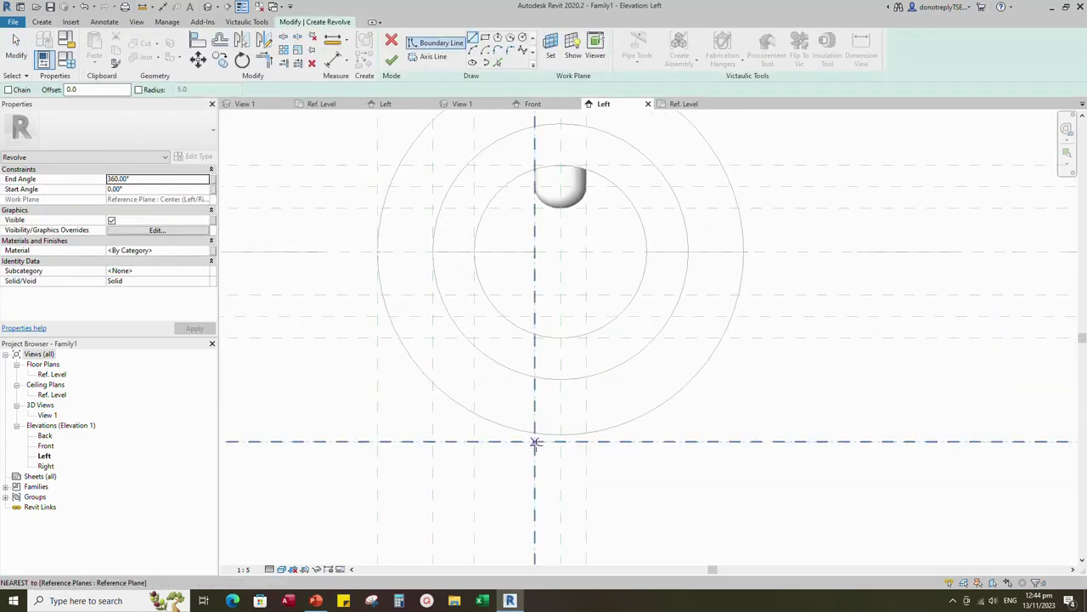
click(535, 442)
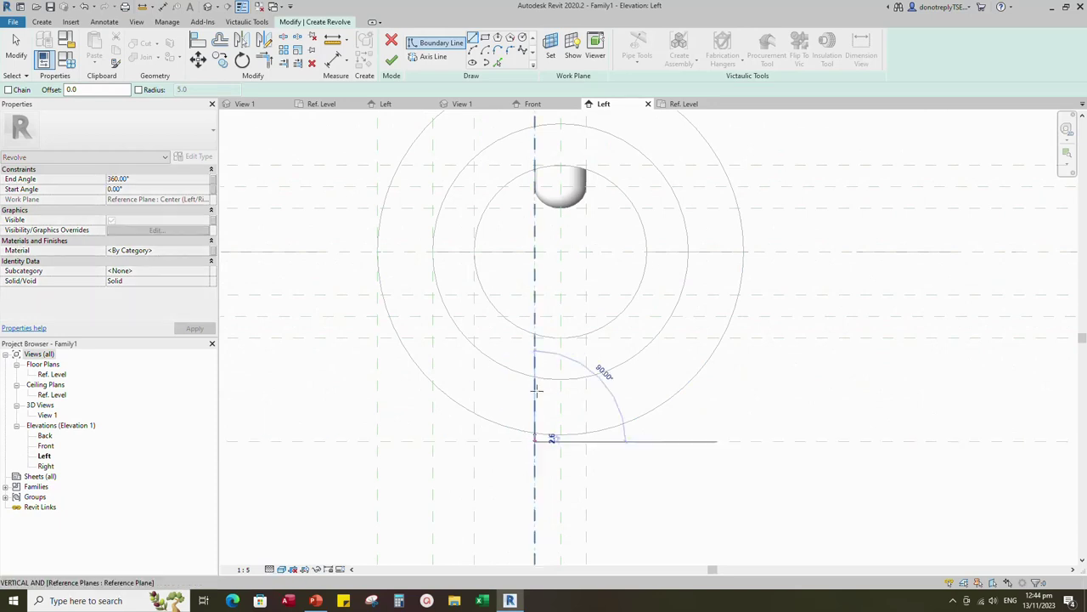
click(535, 316)
click(515, 360)
Step: Draw the 15 mm base line on the B plane and the vertical center line up to the highest lower plane, locking both
click(534, 442)
click(561, 440)
click(628, 421)
click(1052, 577)
click(561, 441)
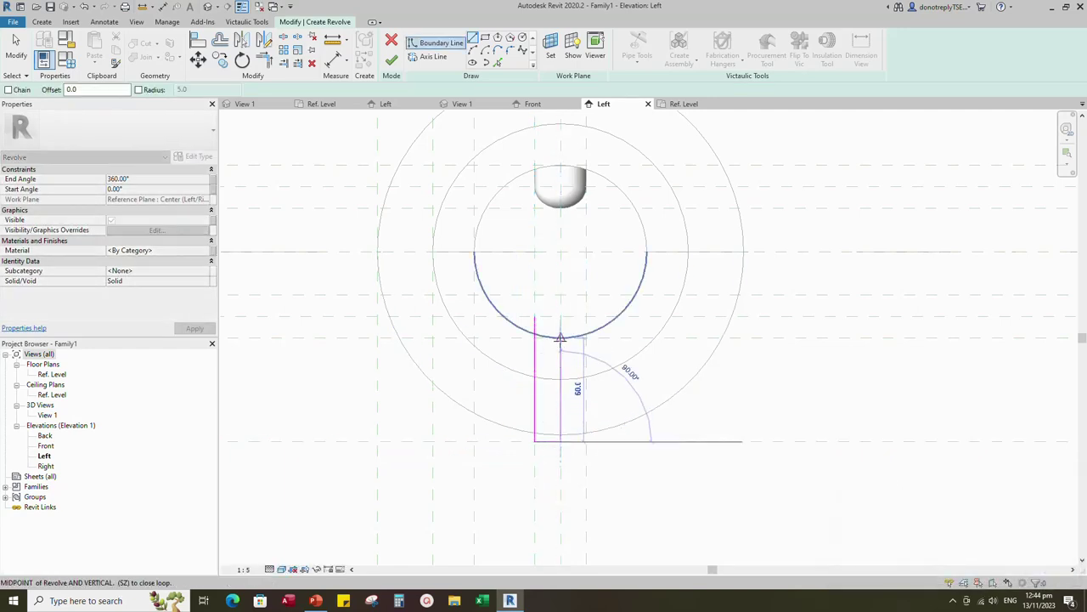
click(560, 338)
scroll(563, 357, up, 3)
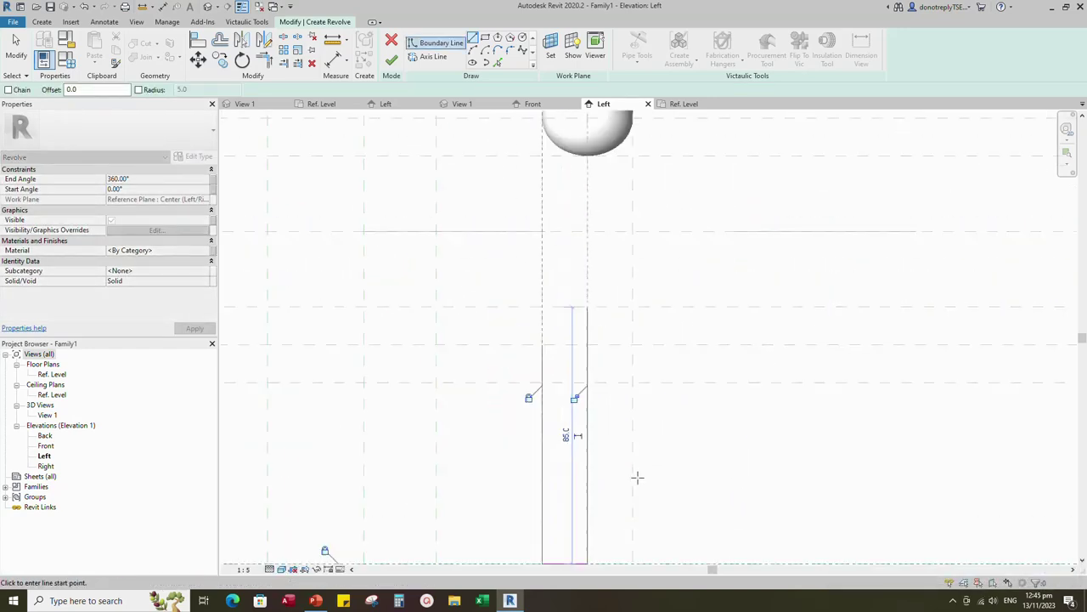
scroll(638, 478, down, 2)
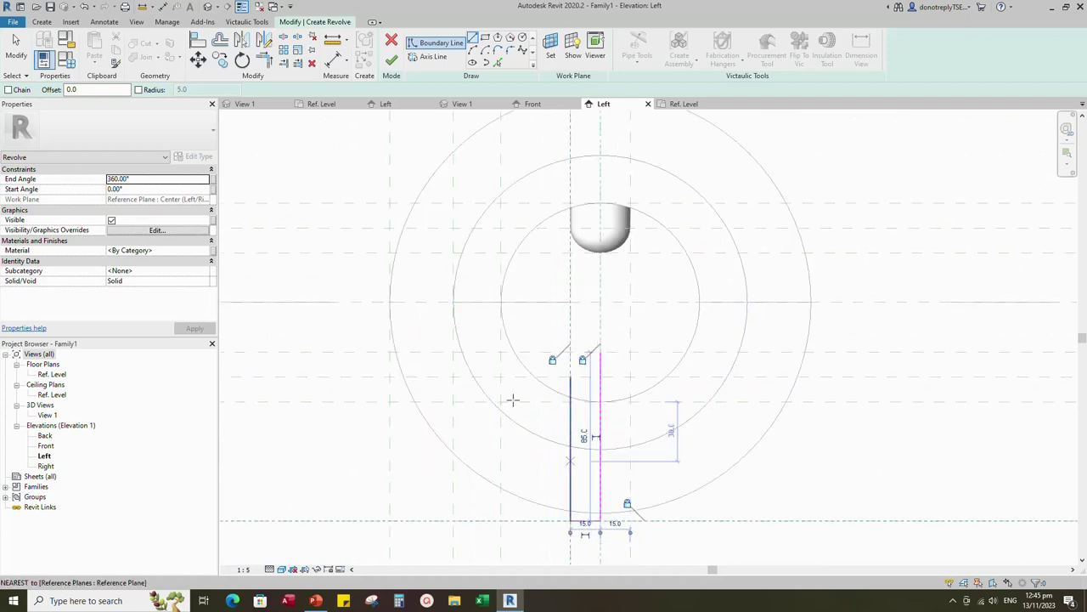
Step: Draw an ellipse centered where the center plane meets the middle lower plane, reaching the M1 plane sideways and the highest lower plane vertically
click(473, 62)
scroll(605, 378, up, 2)
click(597, 378)
click(561, 380)
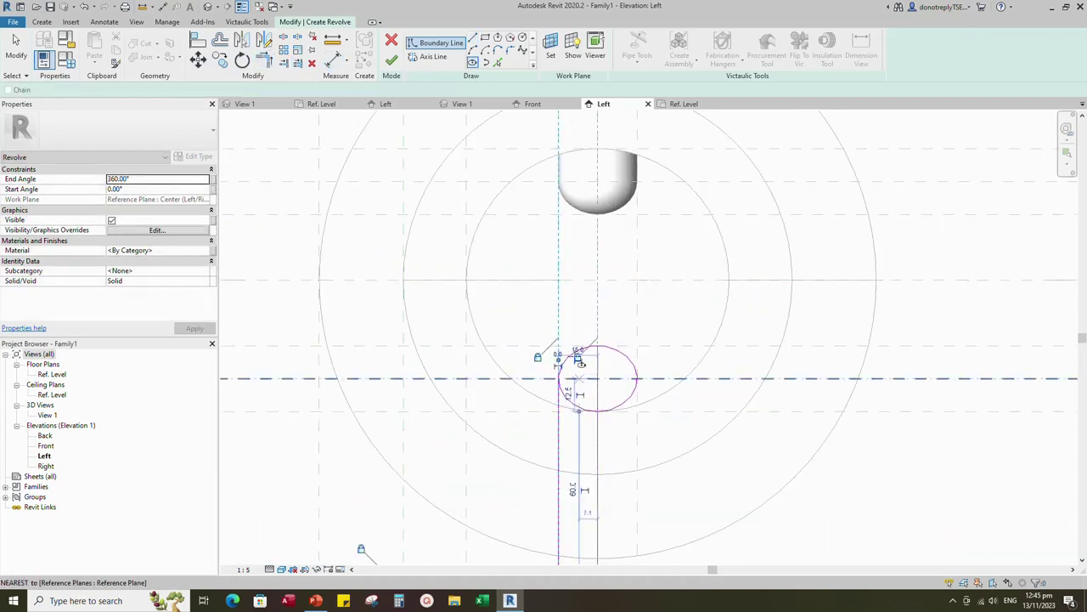
Step: Split the ellipse and trim it to the quarter arc joining the profile's outer edge to its center line
click(282, 38)
click(564, 396)
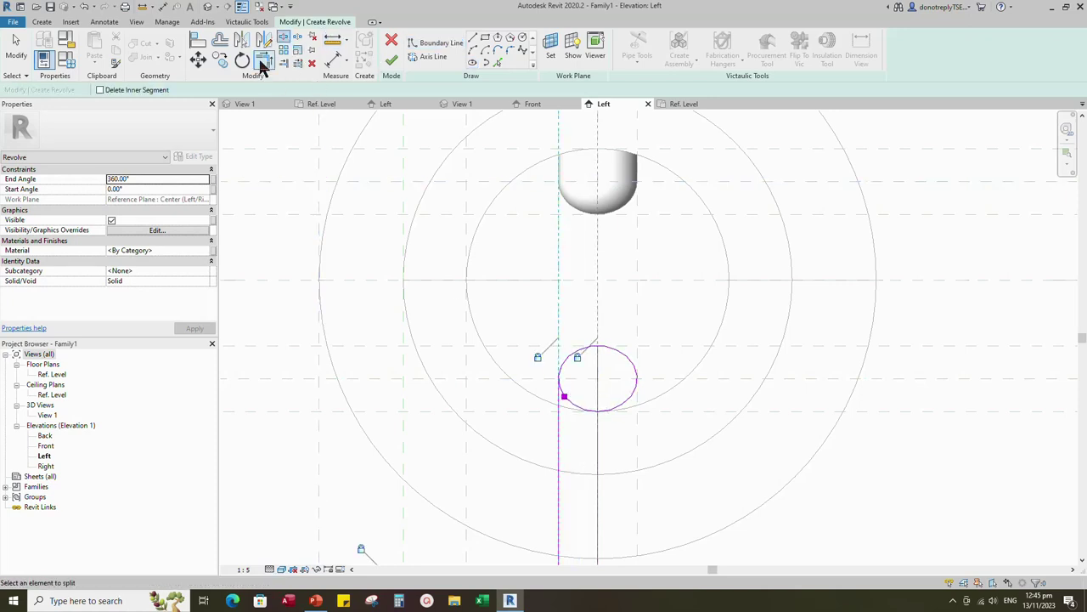
click(261, 63)
click(558, 437)
click(568, 357)
click(574, 352)
click(598, 397)
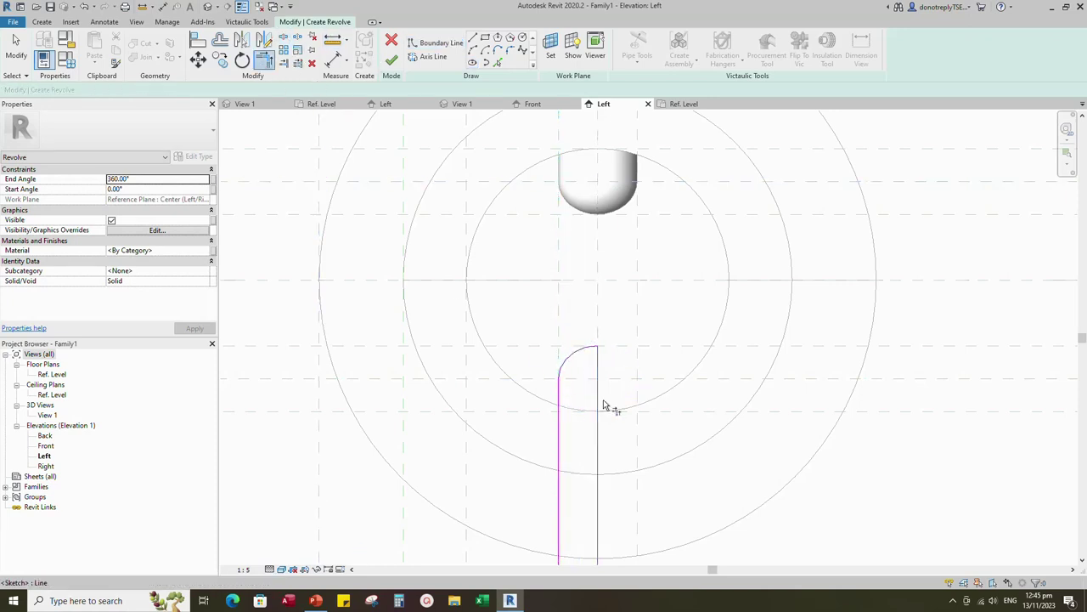
Step: Align and lock the quarter arc to the horizontal plane at its highest point and to the M1 plane at its side
click(197, 40)
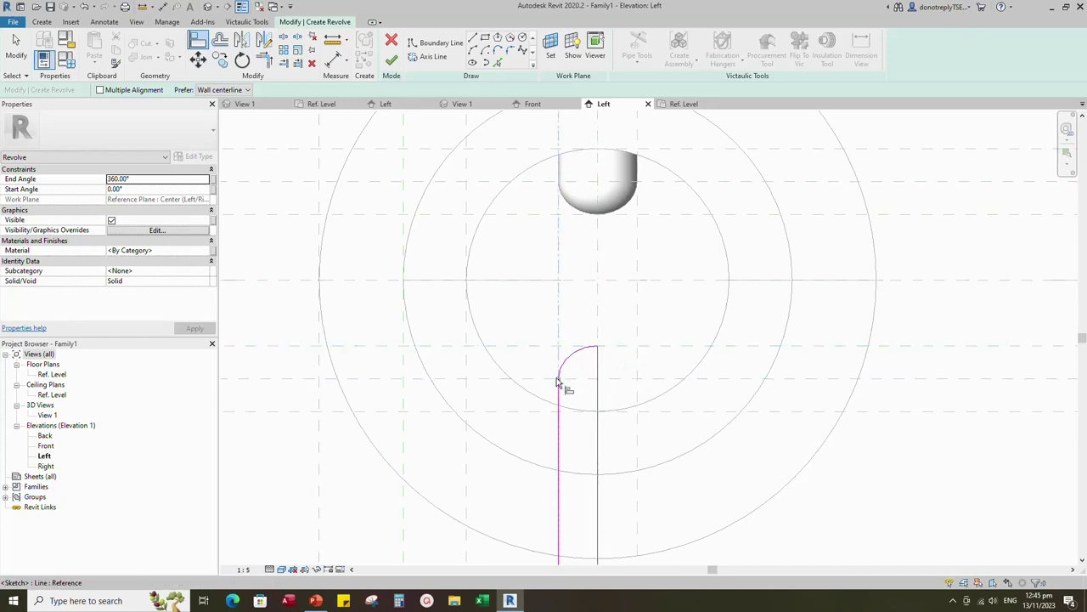
scroll(548, 326, down, 4)
key(Escape)
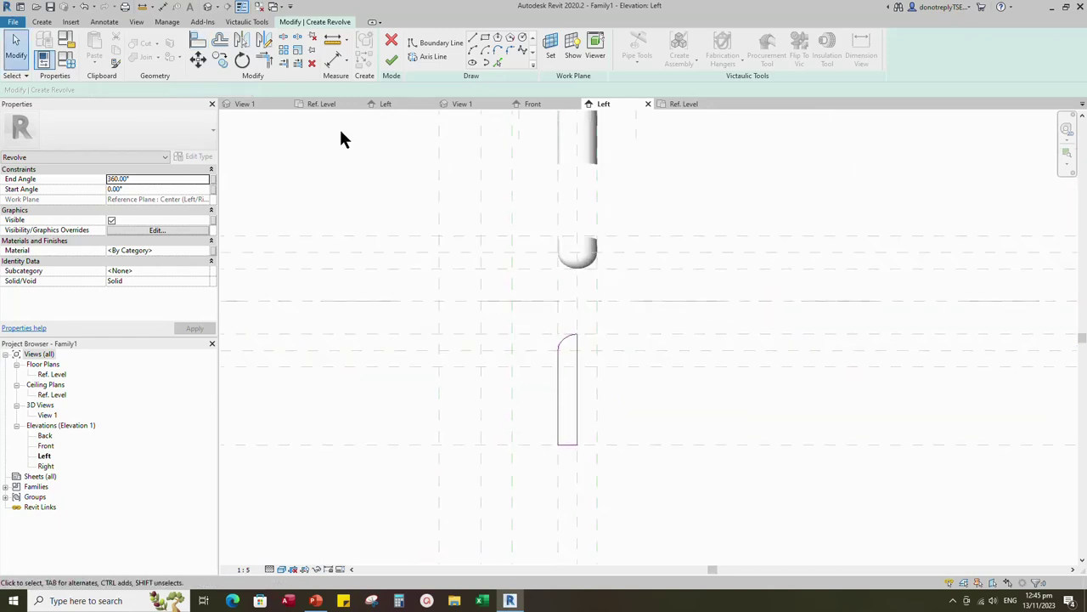
Step: Fillet the lower outer corner of the profile with a 2.5 mm radius
click(509, 51)
click(43, 91)
drag(94, 90, 80, 95)
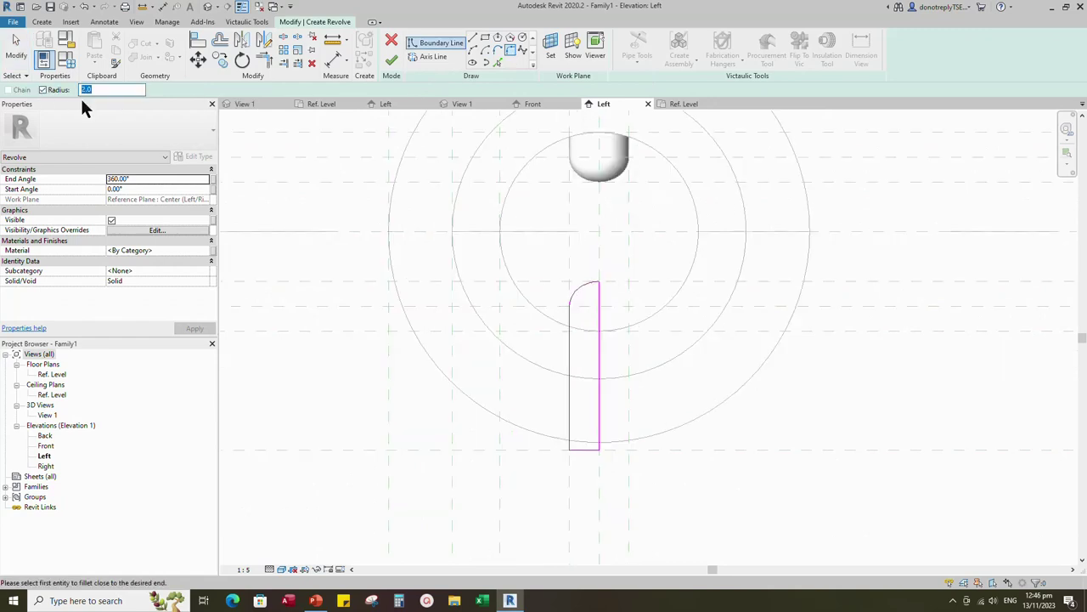
text(2.5)
scroll(594, 466, up, 2)
click(551, 422)
click(568, 441)
click(900, 577)
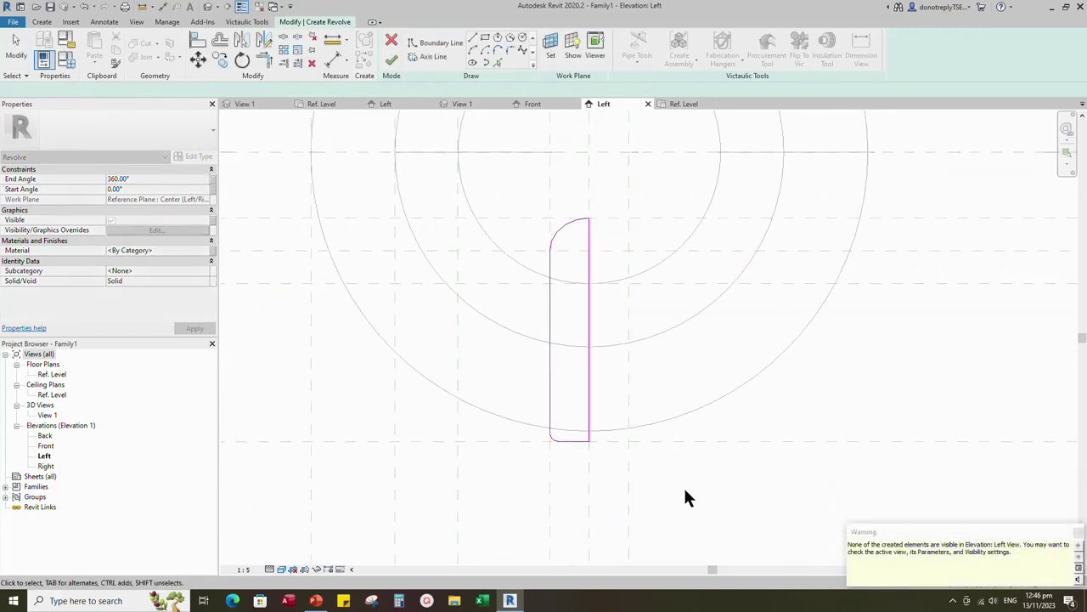
Step: Realign and lock the filleted profile's outer edge to the M1 plane and its base line to the B plane
click(196, 39)
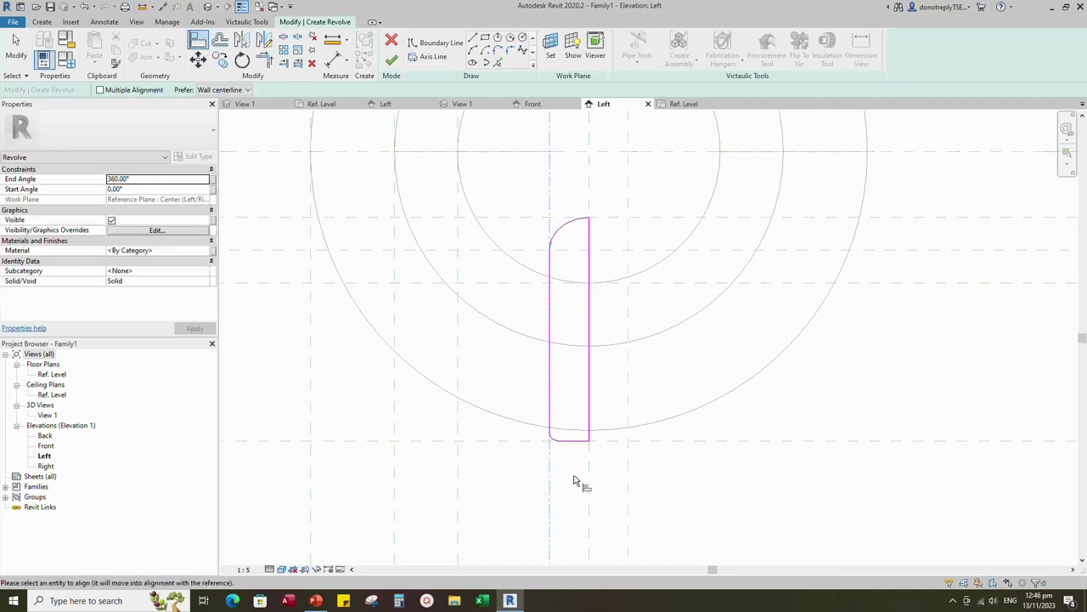
key(Escape)
click(198, 40)
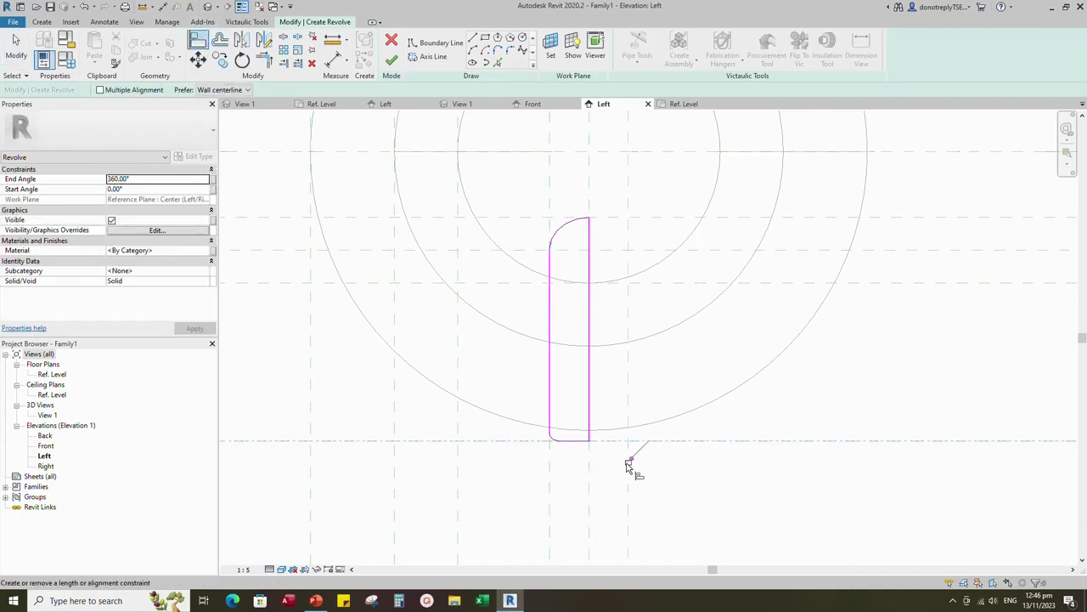
scroll(626, 462, down, 1)
key(Escape)
scroll(641, 494, down, 2)
scroll(437, 158, down, 1)
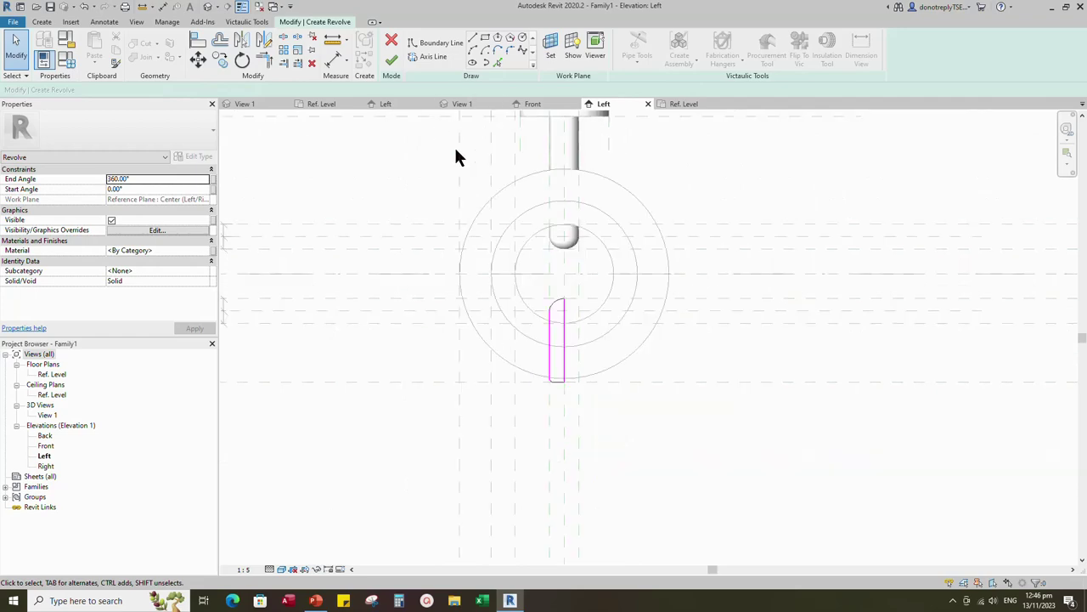
Step: Pick the vertical center plane as the axis of rotation and finish the 360° revolve of the lower stem
click(432, 56)
click(498, 62)
click(564, 416)
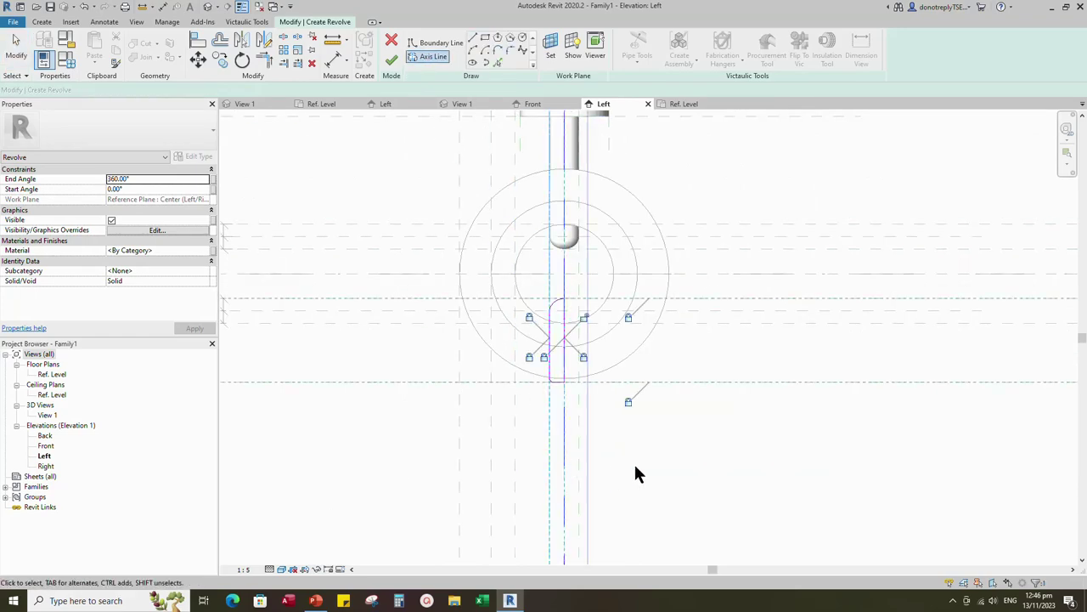
click(391, 59)
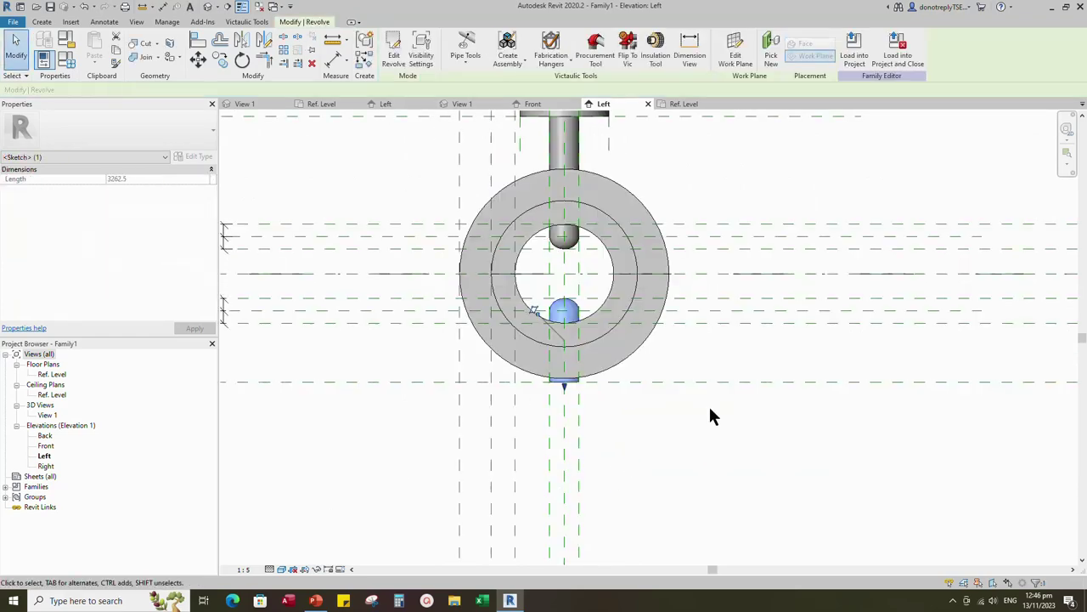
Step: In the 3D view, join the upper and lower stem revolves with the valve body, then restore the home orientation
click(463, 104)
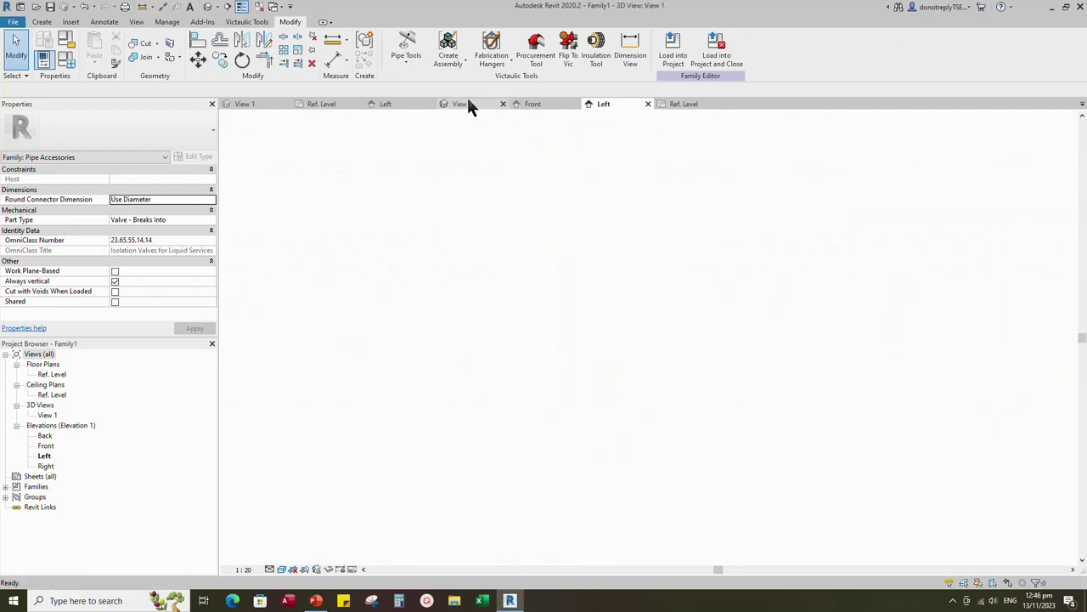
click(1048, 142)
shift+middle_drag(961, 323, 886, 506)
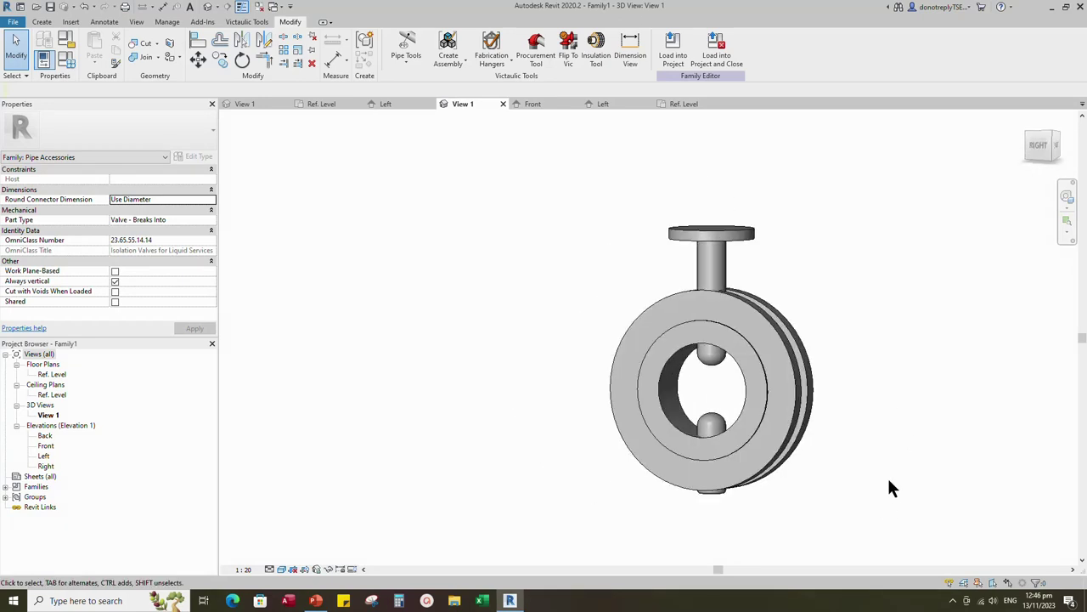
click(145, 58)
click(718, 255)
click(784, 341)
click(720, 492)
click(679, 472)
scroll(665, 474, down, 2)
key(Escape)
shift+middle_drag(851, 495, 756, 535)
shift+middle_drag(837, 475, 566, 406)
click(1026, 120)
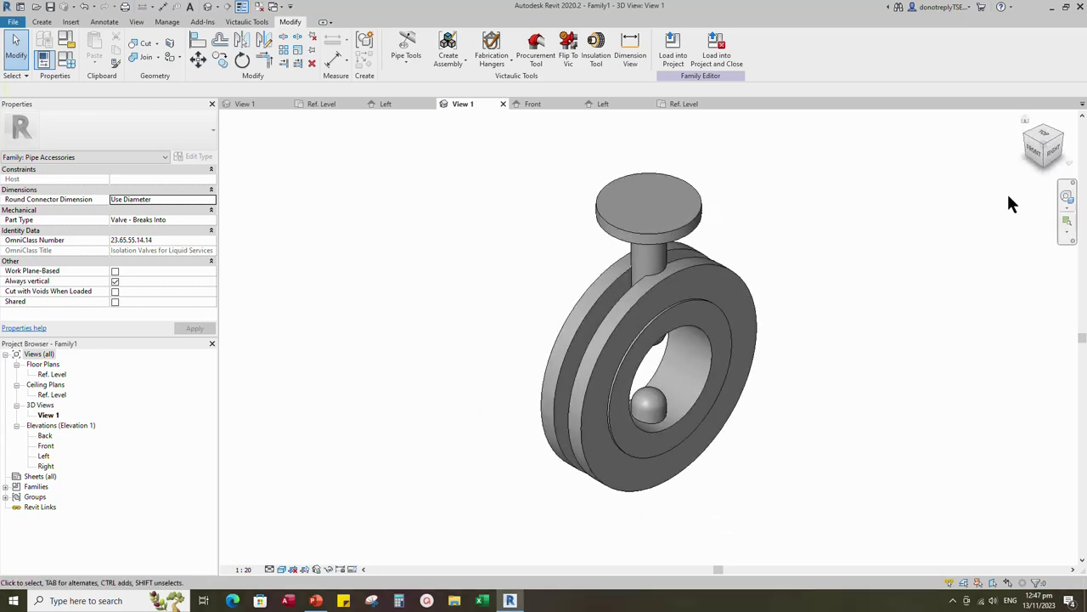
Step: Open the family types and reorder parameter B to directly below Nominal Diameter
click(66, 59)
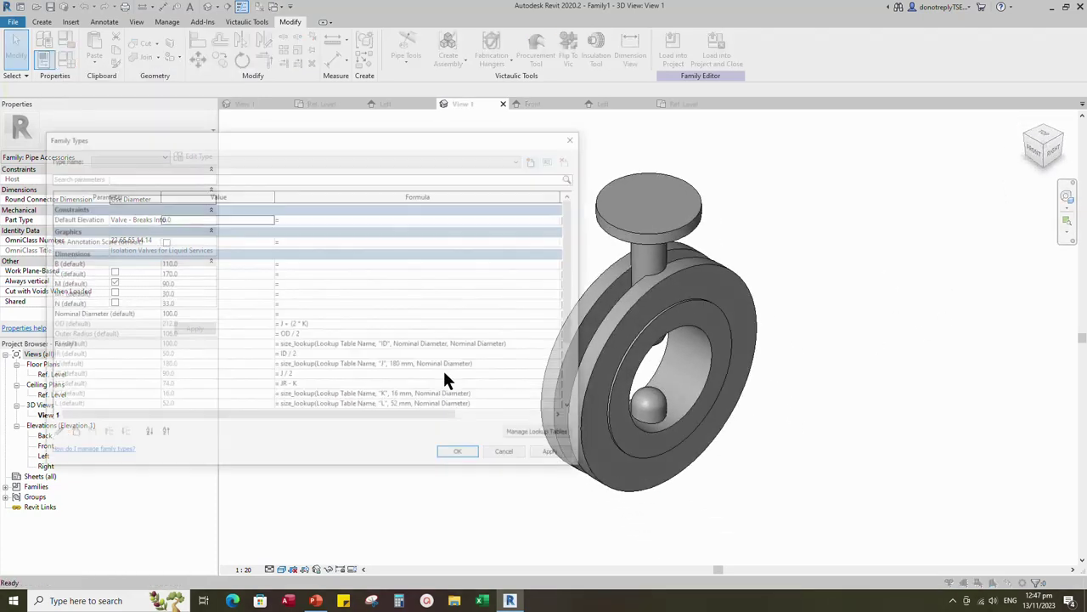
click(121, 434)
click(120, 434)
click(121, 434)
click(120, 435)
click(121, 434)
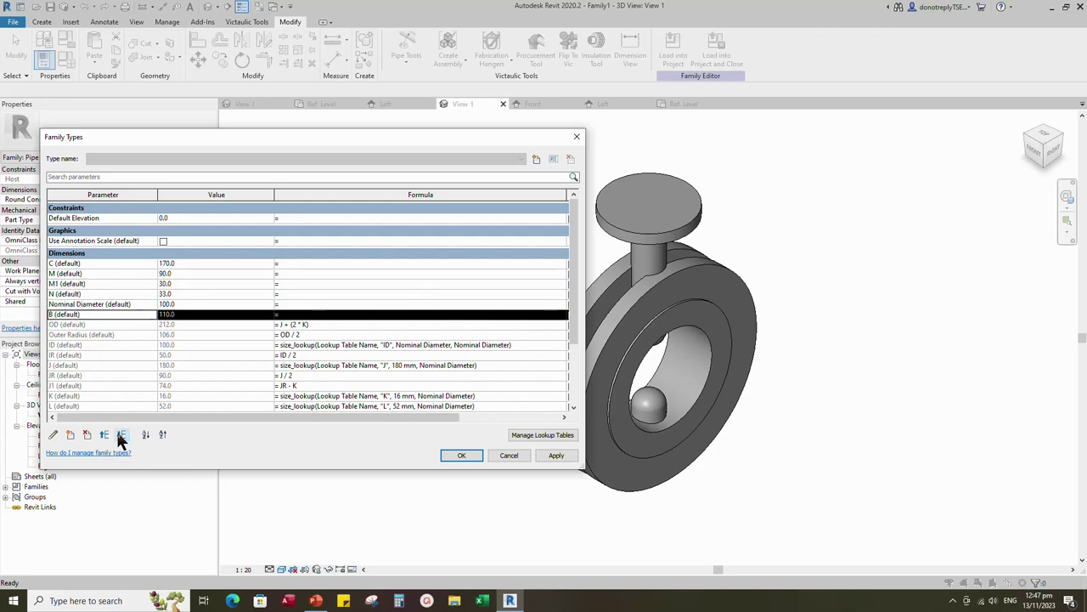
Step: Reorder parameter C to directly below B
click(62, 265)
click(121, 435)
click(120, 434)
click(120, 434)
click(120, 434)
click(121, 434)
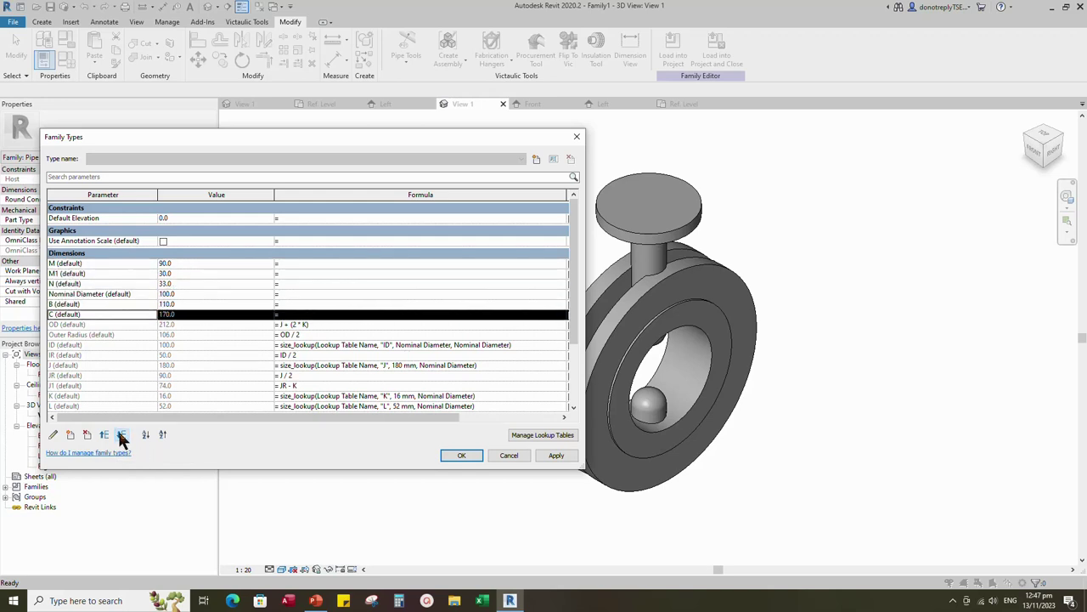
Step: Reorder parameter M to directly below L1
click(77, 263)
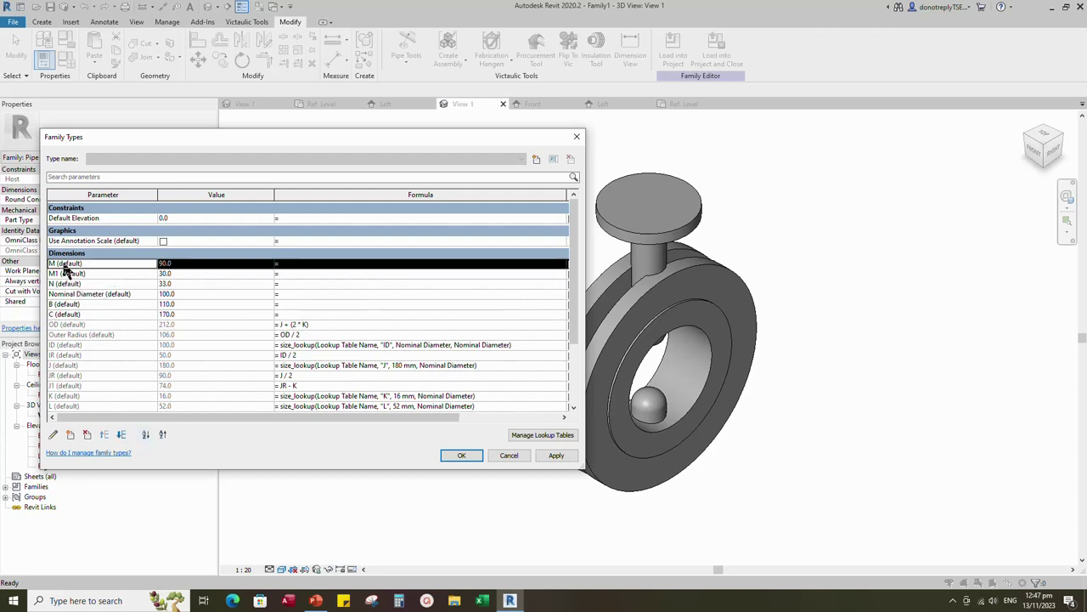
click(120, 434)
click(121, 434)
click(121, 434)
click(120, 434)
click(121, 434)
click(121, 435)
click(121, 434)
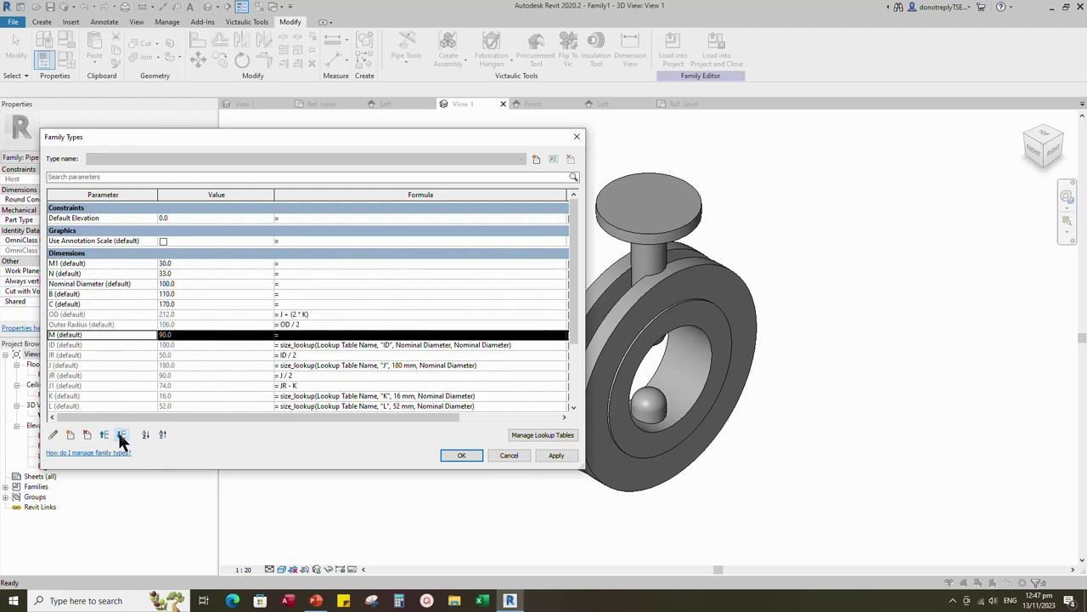
click(121, 434)
click(121, 434)
click(120, 434)
click(121, 434)
click(121, 435)
click(121, 434)
click(121, 434)
scroll(98, 360, down, 1)
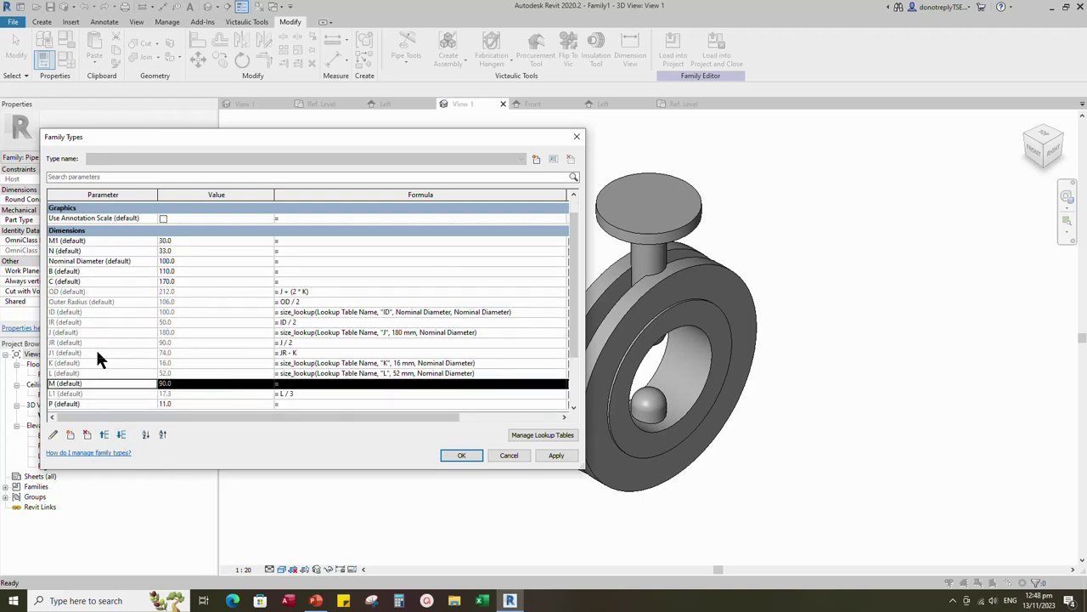
scroll(95, 347, down, 1)
click(120, 434)
Step: Reorder parameter M1 to directly below M
click(49, 218)
click(121, 435)
click(121, 435)
click(122, 435)
click(122, 435)
click(121, 435)
click(122, 435)
click(121, 435)
click(122, 435)
click(122, 435)
click(122, 435)
click(121, 435)
click(121, 435)
click(121, 435)
click(121, 435)
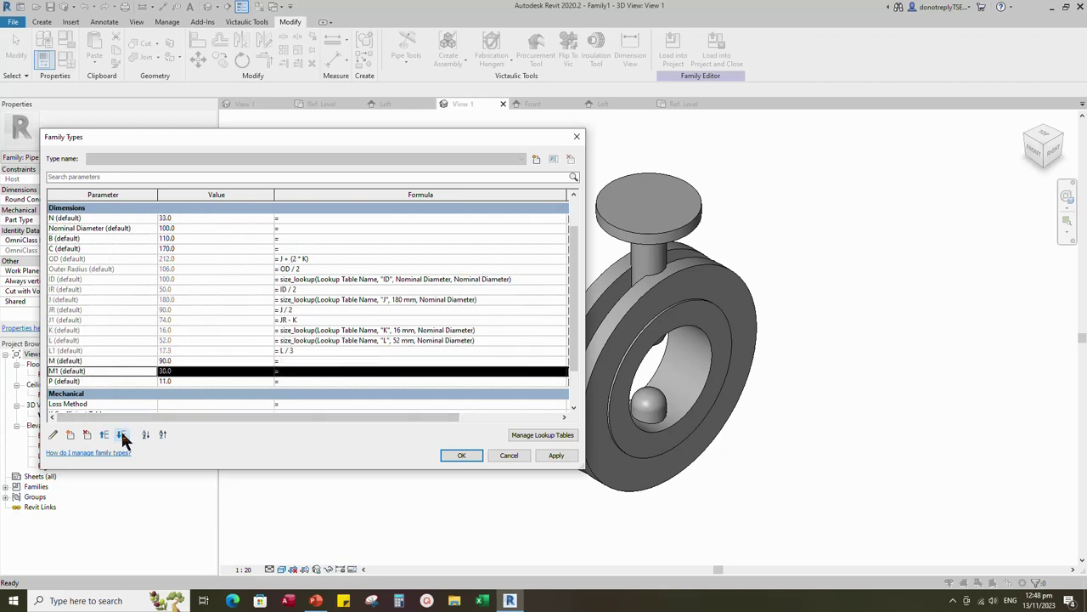
Step: Reorder parameter N to sit between M1 and P, and apply the new parameter order
click(85, 218)
click(122, 435)
click(121, 435)
click(121, 435)
click(121, 435)
double_click(121, 435)
click(121, 435)
click(122, 435)
click(121, 435)
click(122, 435)
click(121, 435)
click(122, 435)
click(121, 435)
click(121, 435)
click(121, 435)
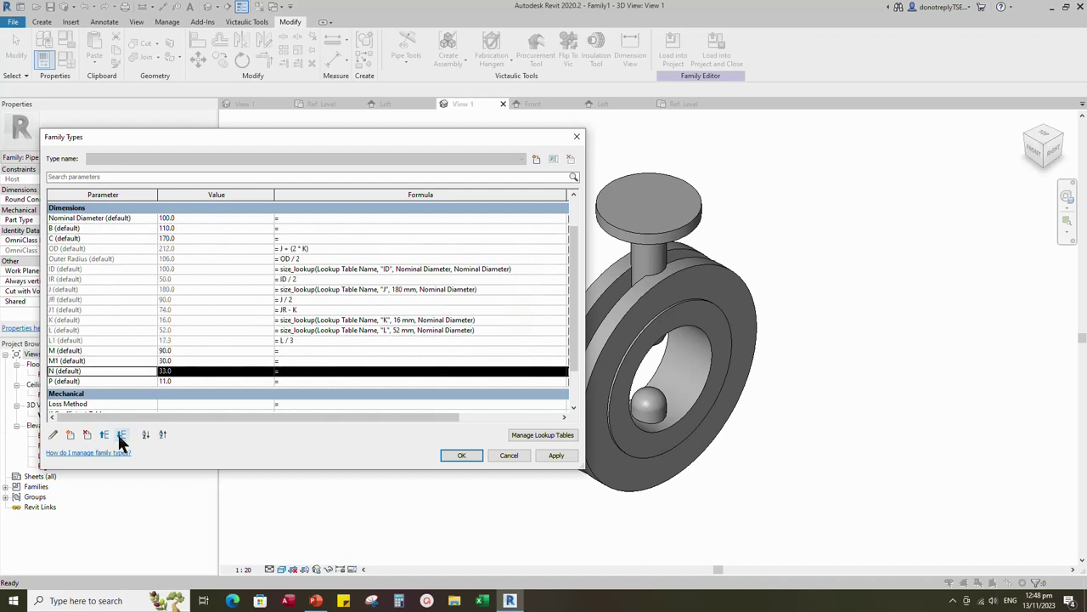
click(556, 457)
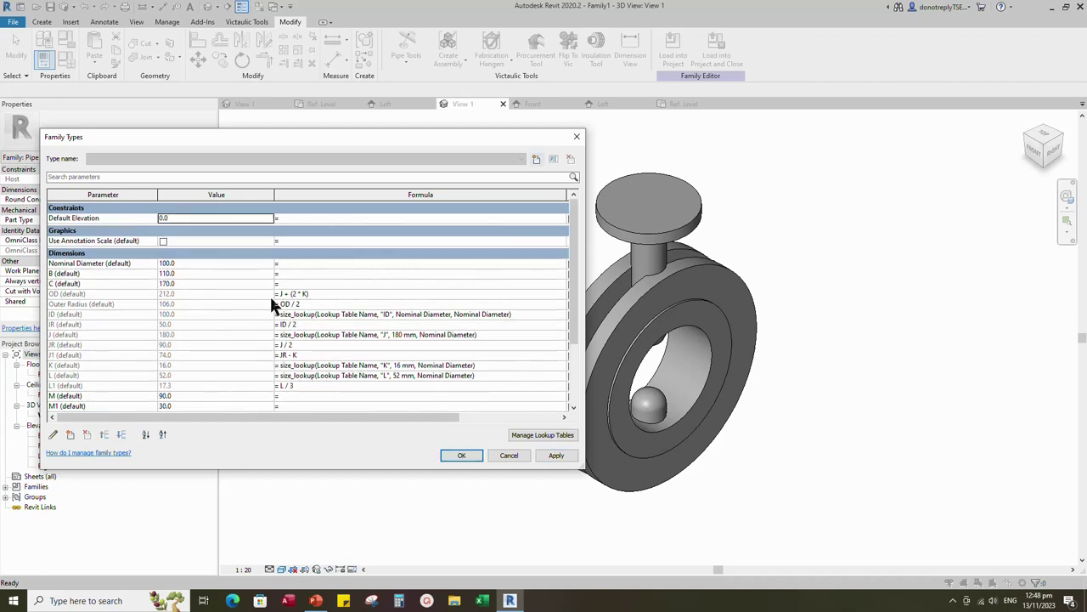
Step: Give parameter B the formula size_lookup(Lookup Table Name, "B", 110 mm, Nominal Diameter) and apply it
click(279, 274)
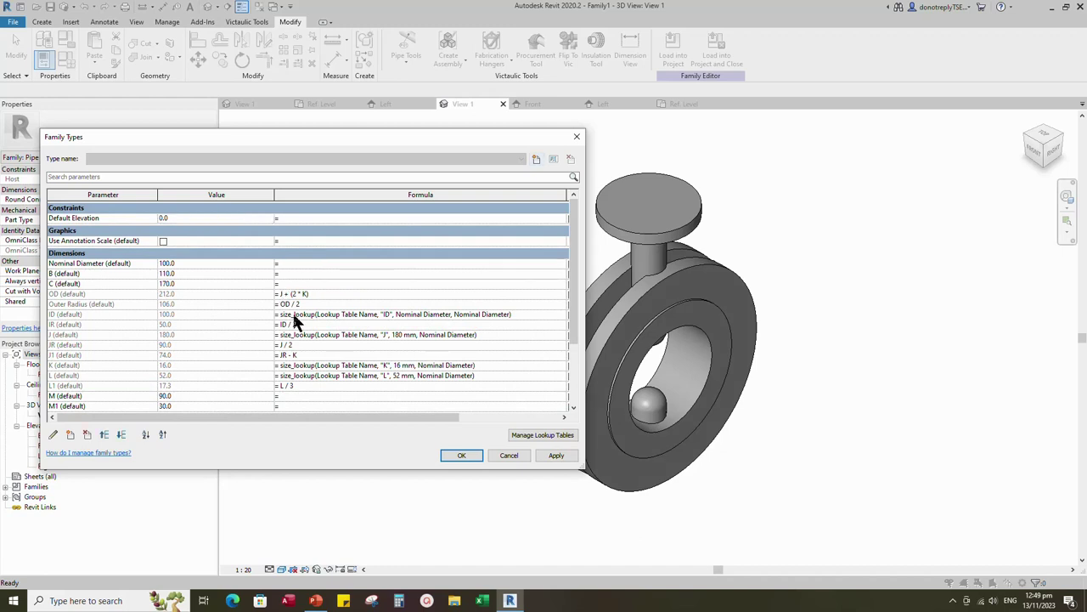
text(size_lookup(Lookup Table Name, "B", 110 mm, Nominal Diameter))
click(558, 456)
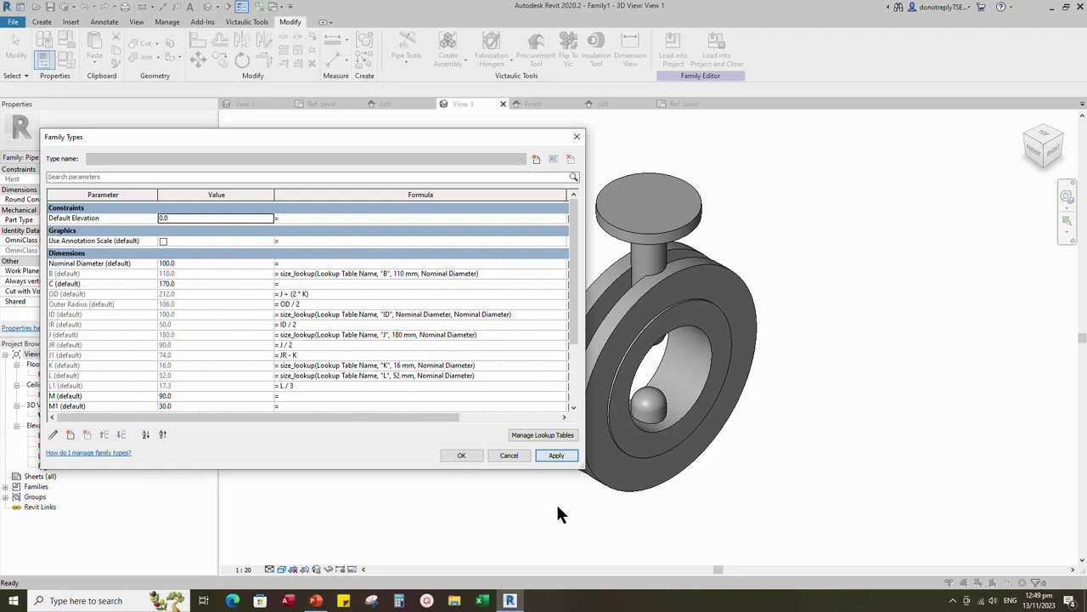
Step: Give parameter C the formula size_lookup(Lookup Table Name, "C", 170 mm, Nominal Diameter) and apply it
click(281, 284)
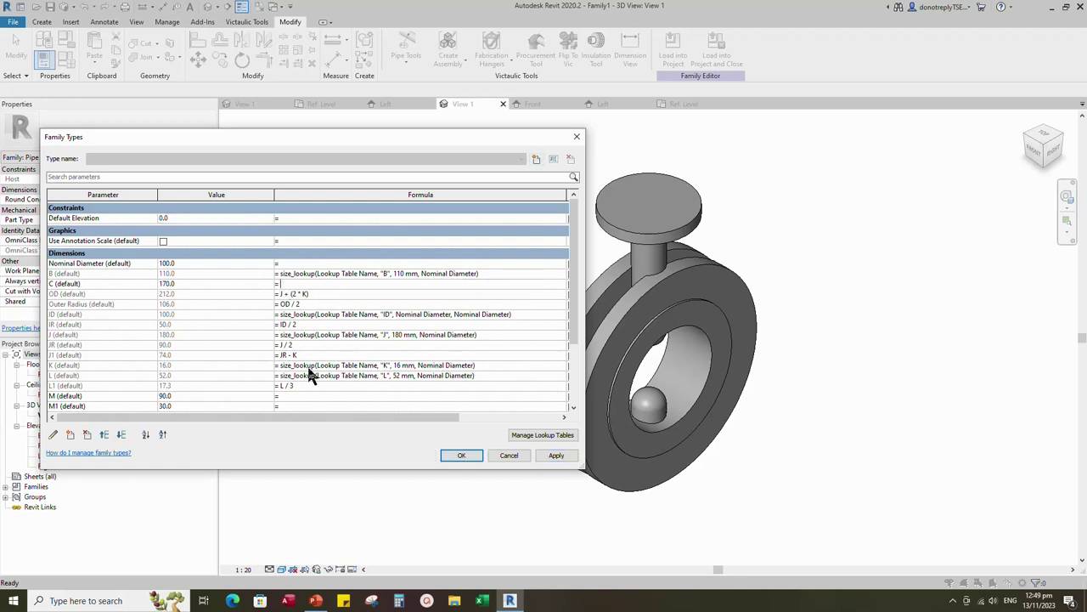
text(size_lookup(Lookup Table Name, "C", 170 mm, Nominal Diameter))
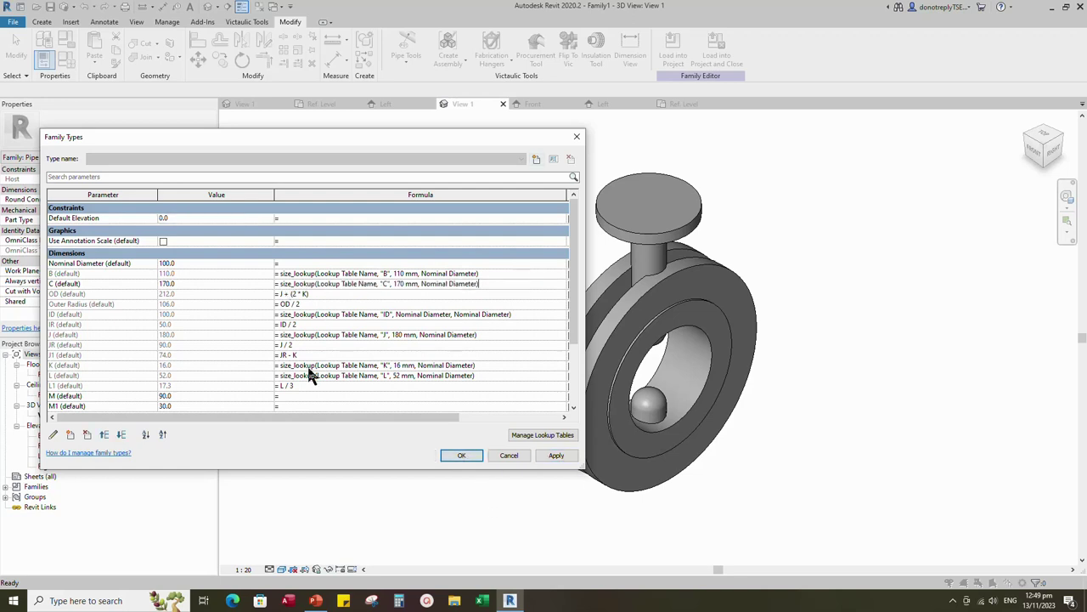
click(558, 455)
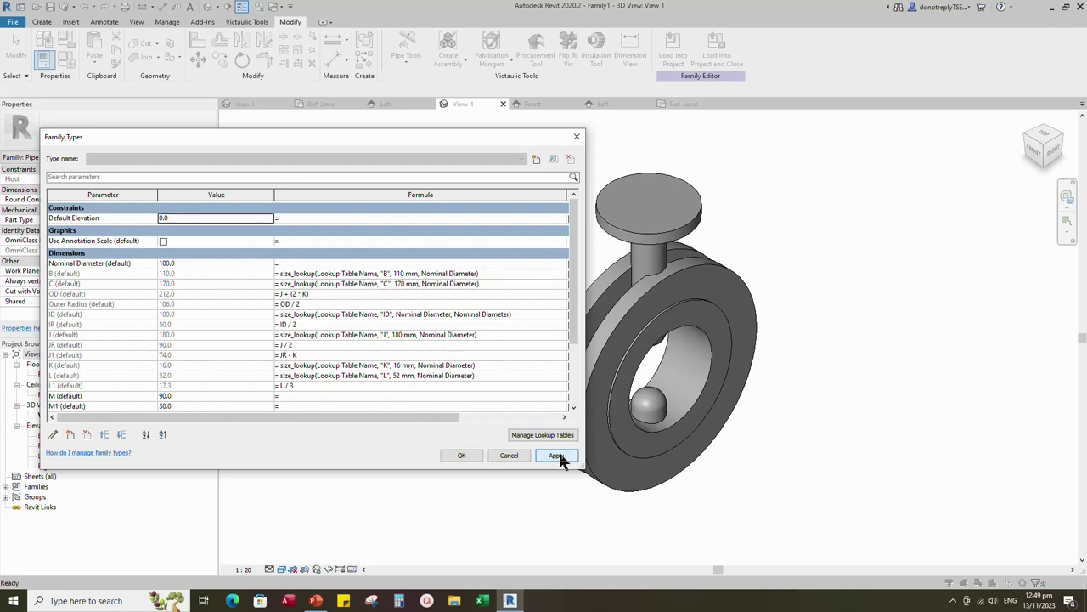
Step: Give parameter M the formula size_lookup(Lookup Table Name, "M", 90 mm, Nominal Diameter) and apply it
scroll(279, 326, down, 2)
click(279, 327)
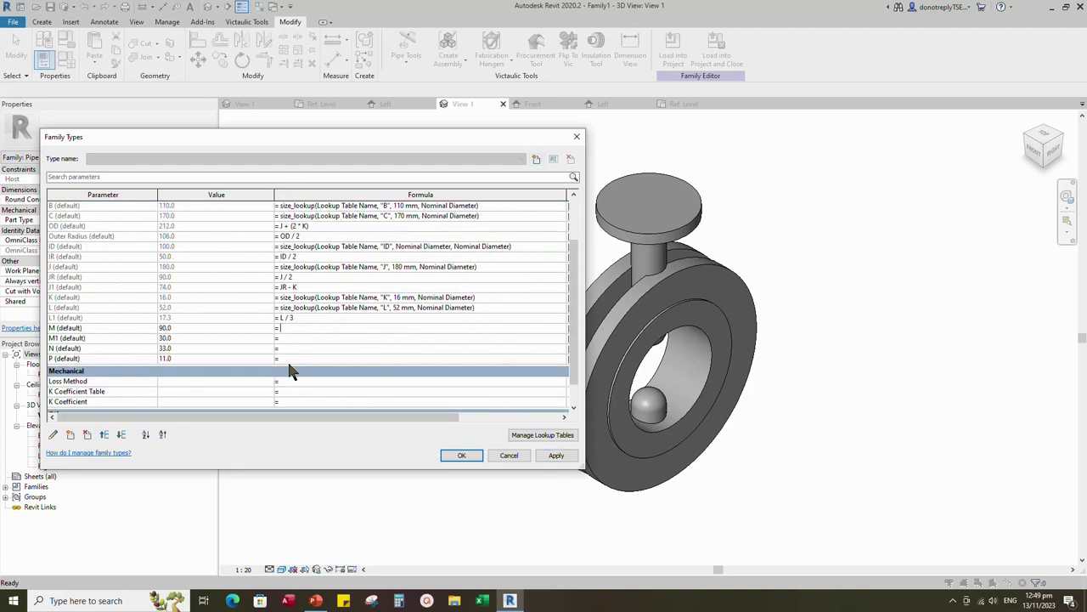
text(size_lookup(Lookup Table Name, "M", 90 mm, Nominal Diameter))
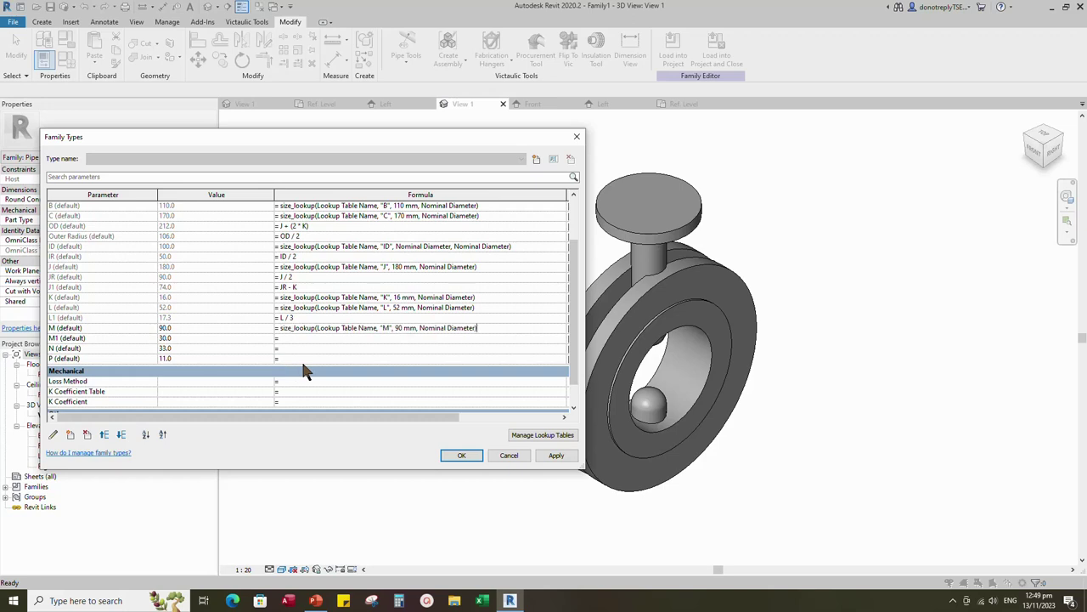
click(558, 454)
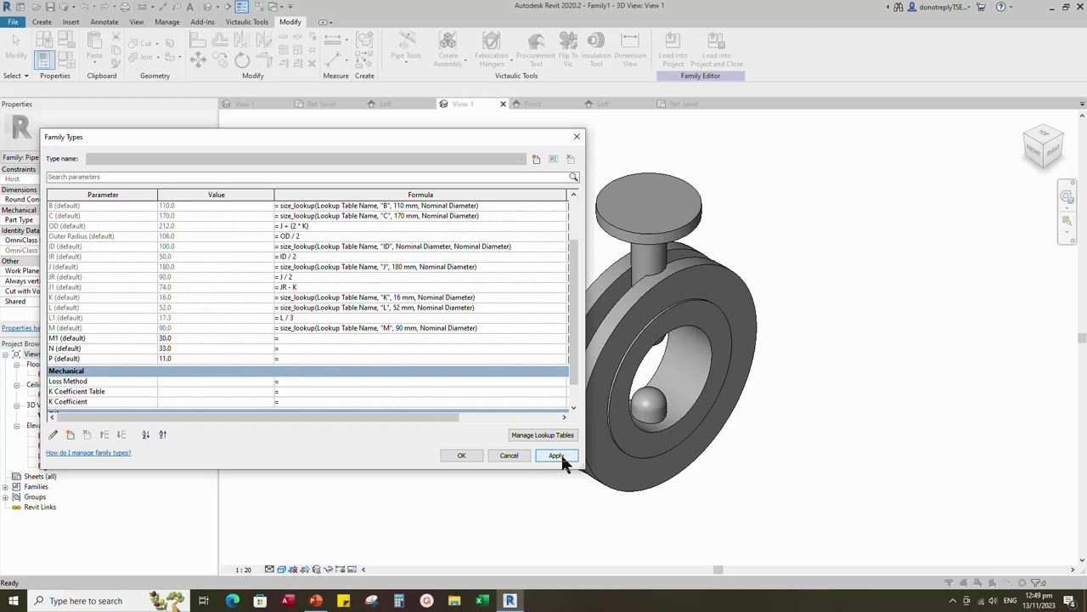
Step: Give parameter M1 the formula M / 3 and apply it
click(280, 338)
text(M/)
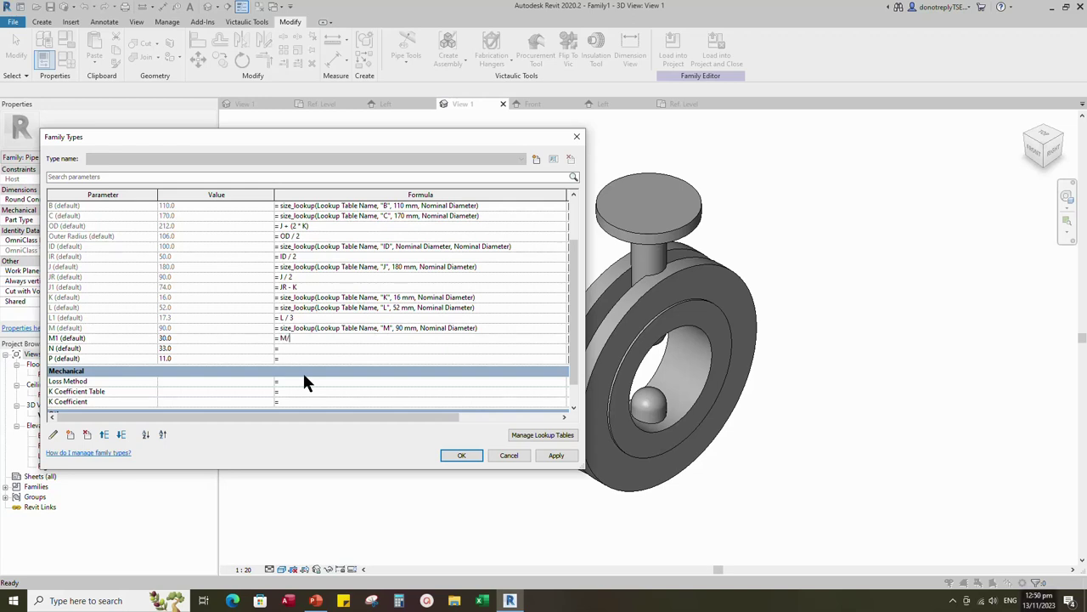
click(561, 454)
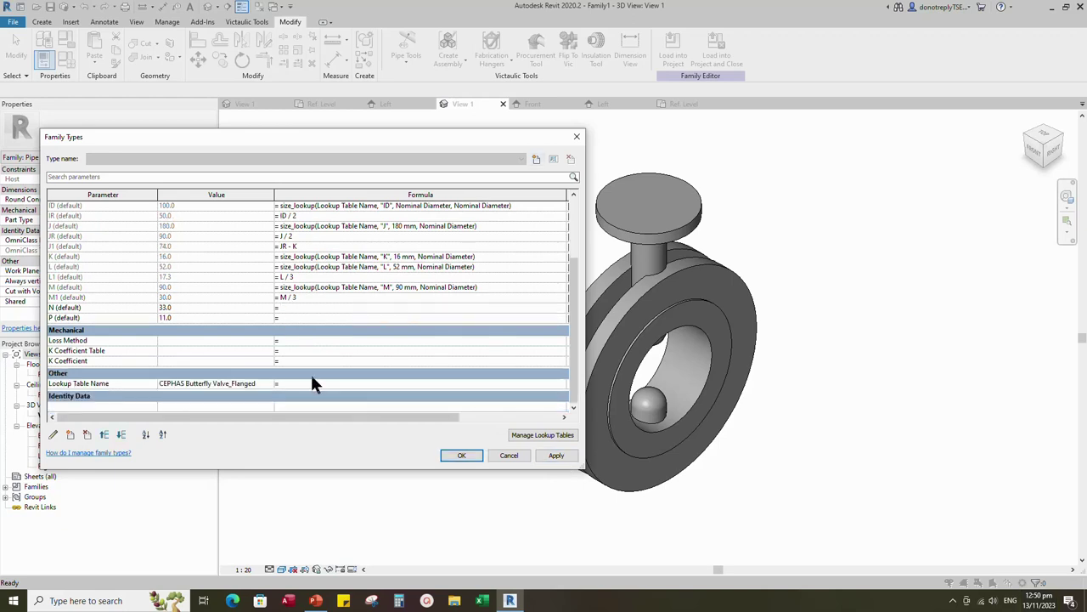
Step: Give parameters N and P size_lookup formulas keyed to Nominal Diameter, with defaults of 33 mm and 11 mm, and accept the family types
text(size_lookup(Lookup Table Name, "N", 33 mm, Nominal Diameter))
click(557, 455)
click(283, 317)
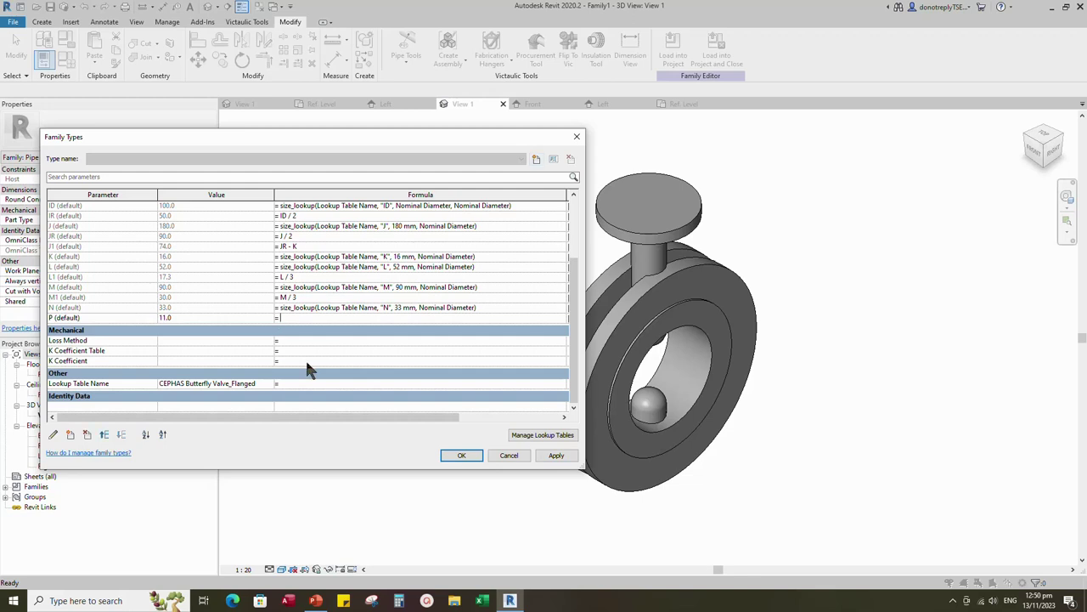
text(size_lookup(Lookup Table Name, "P", 11 mm, Nominal Diameter))
click(556, 454)
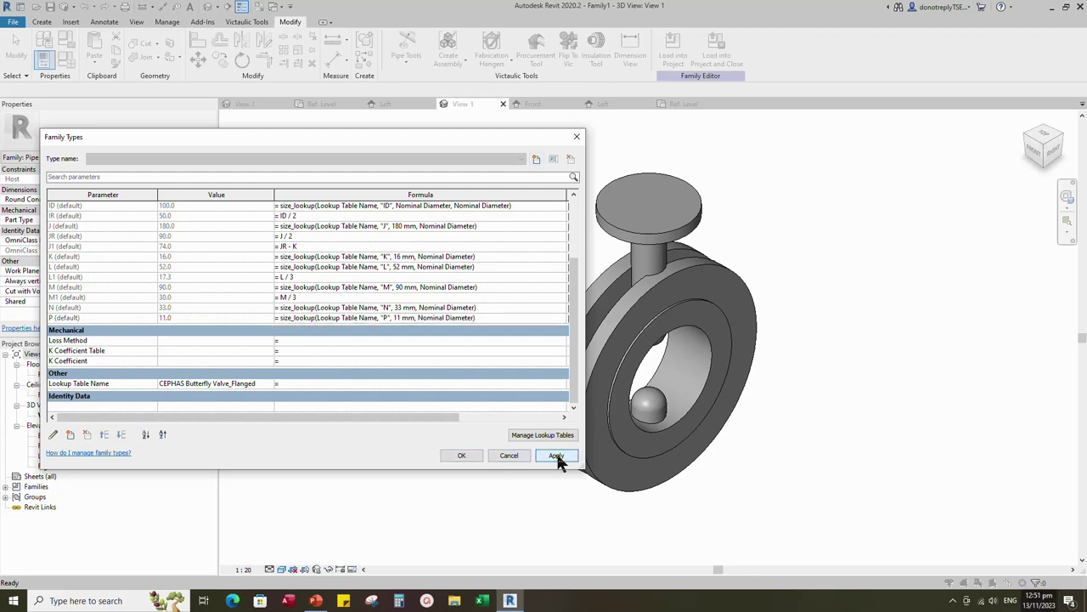
click(466, 456)
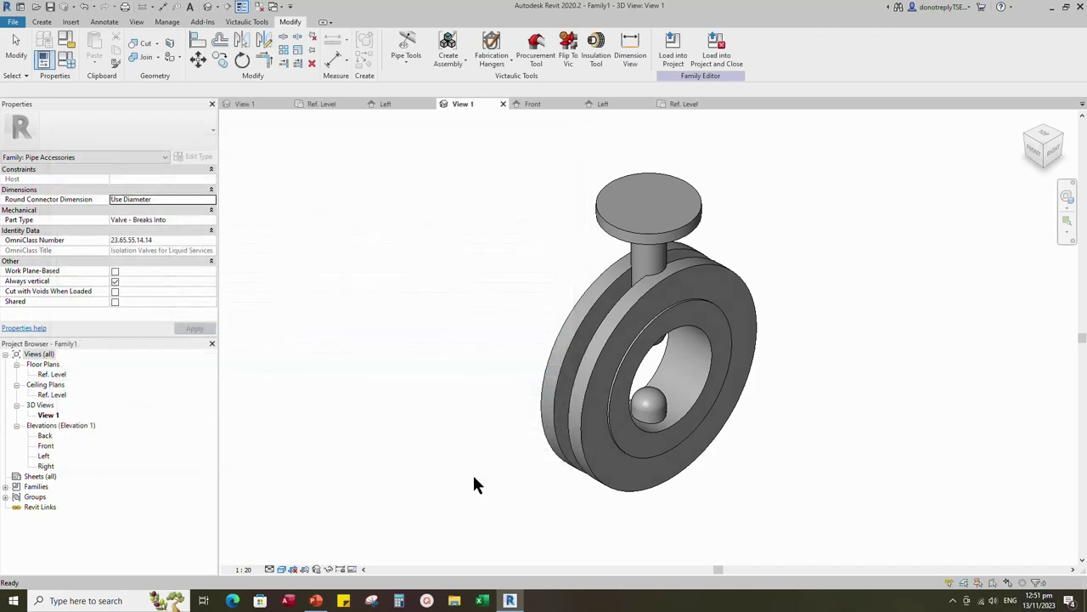
Step: Open the Ref. Level floor plan and set its visual style to Wireframe
click(684, 103)
scroll(754, 412, up, 1)
click(282, 569)
click(319, 501)
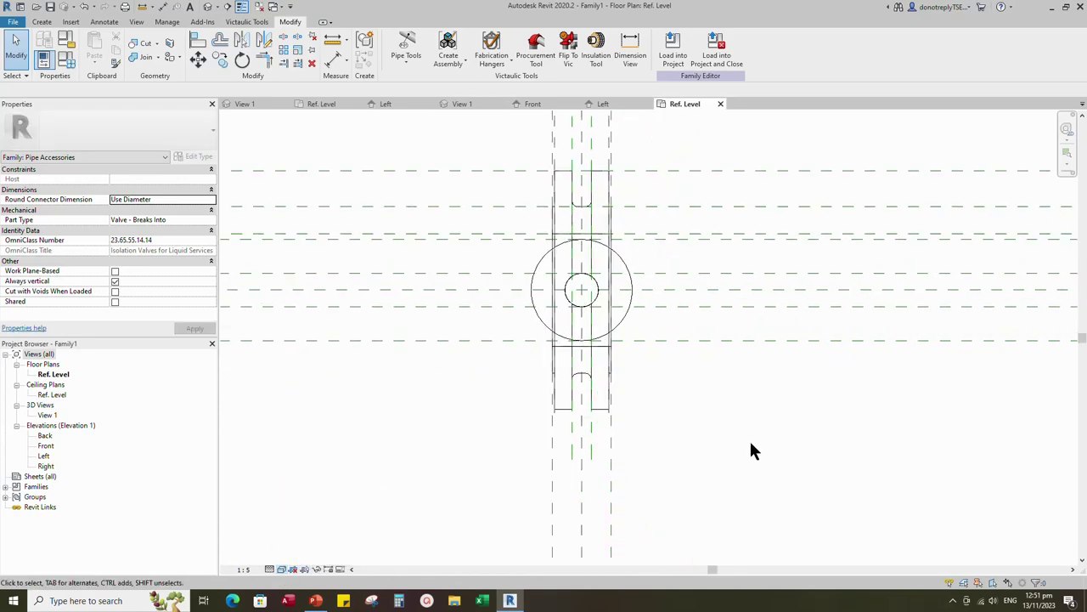
scroll(750, 443, down, 3)
scroll(800, 438, up, 2)
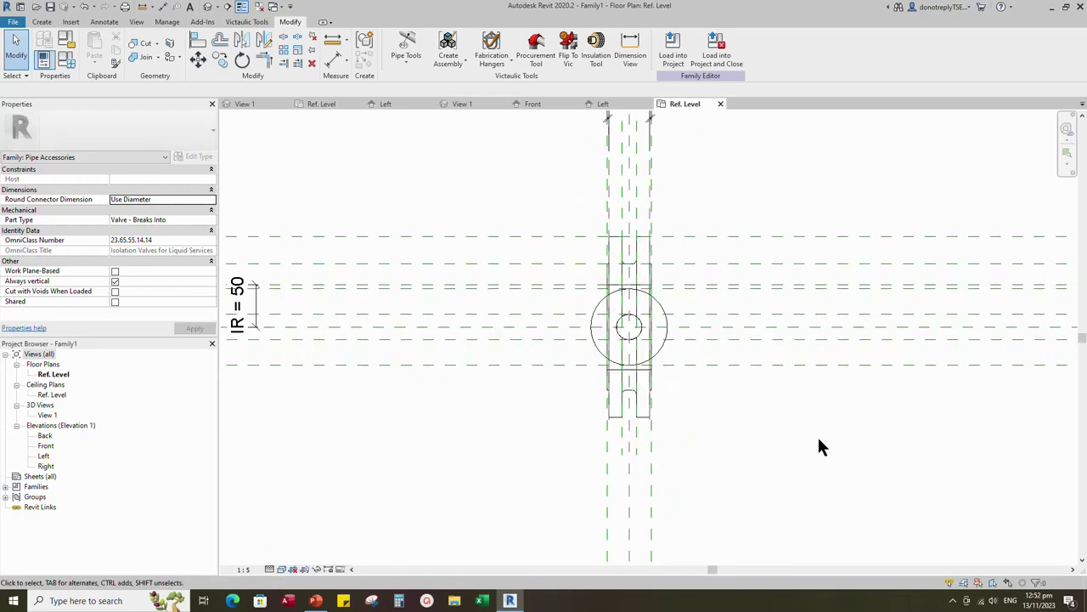
Step: Start a revolve and sketch an upright ellipse centred on the centre-plane intersection, with half-axes of about 50 mm and 8.7 mm
click(42, 22)
click(147, 49)
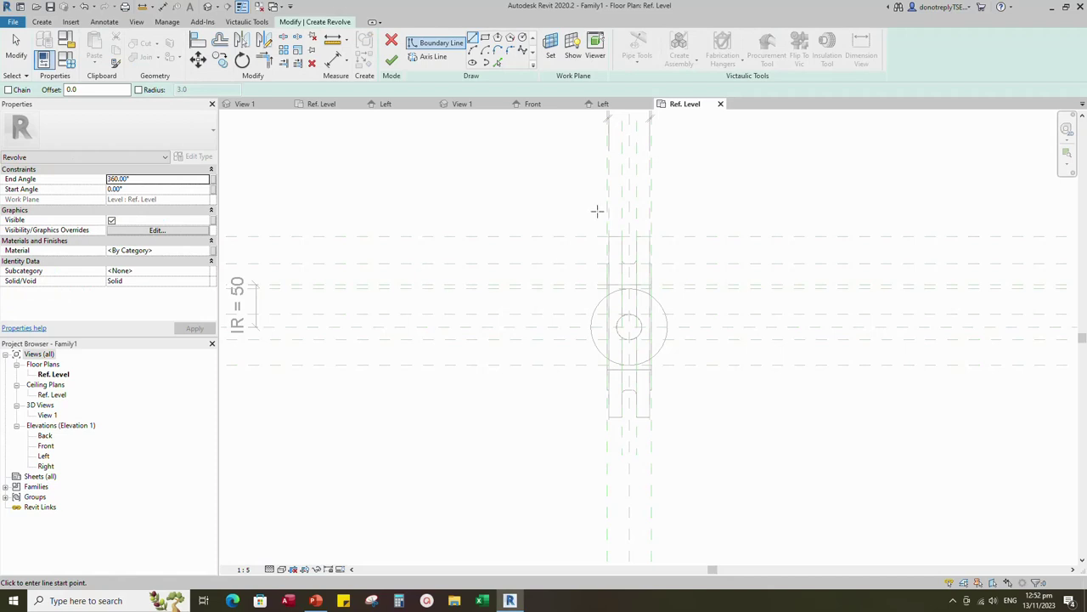
click(474, 64)
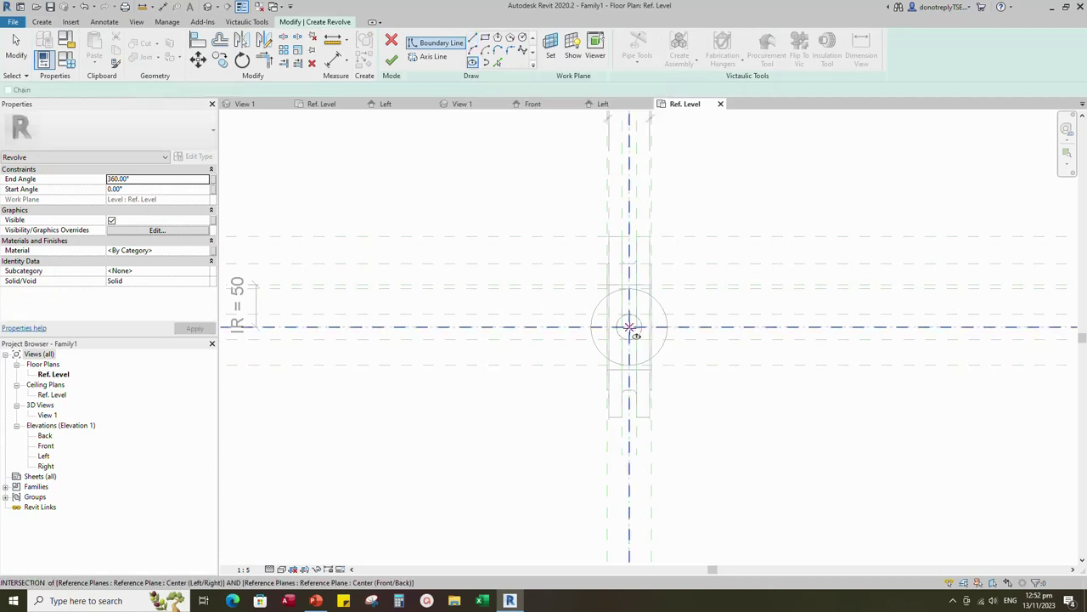
click(629, 327)
scroll(629, 291, up, 2)
click(628, 279)
scroll(626, 353, up, 4)
scroll(626, 360, down, 4)
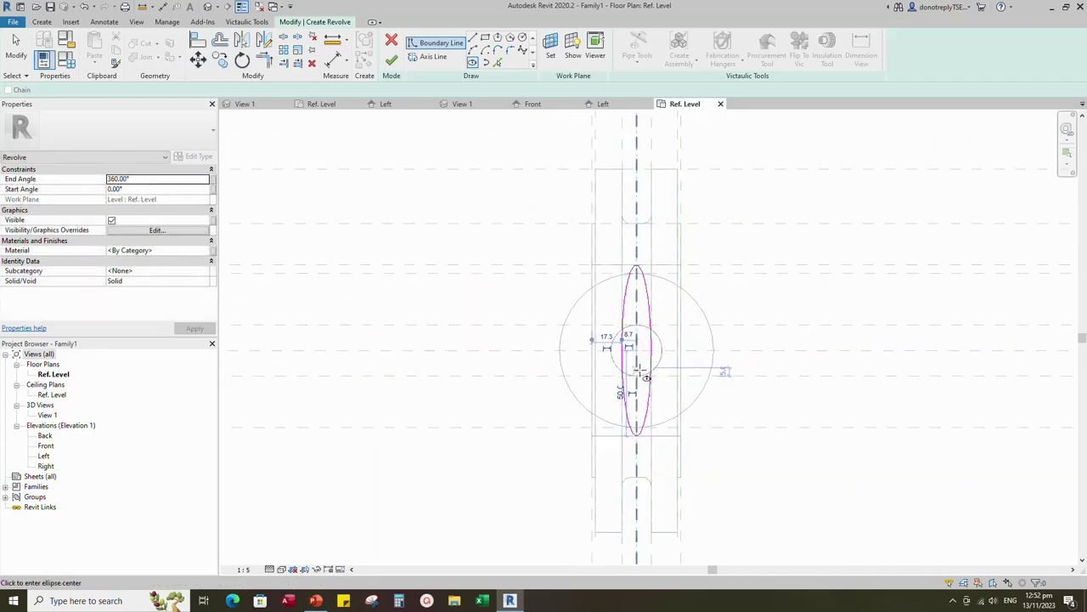
key(Escape)
key(Escape)
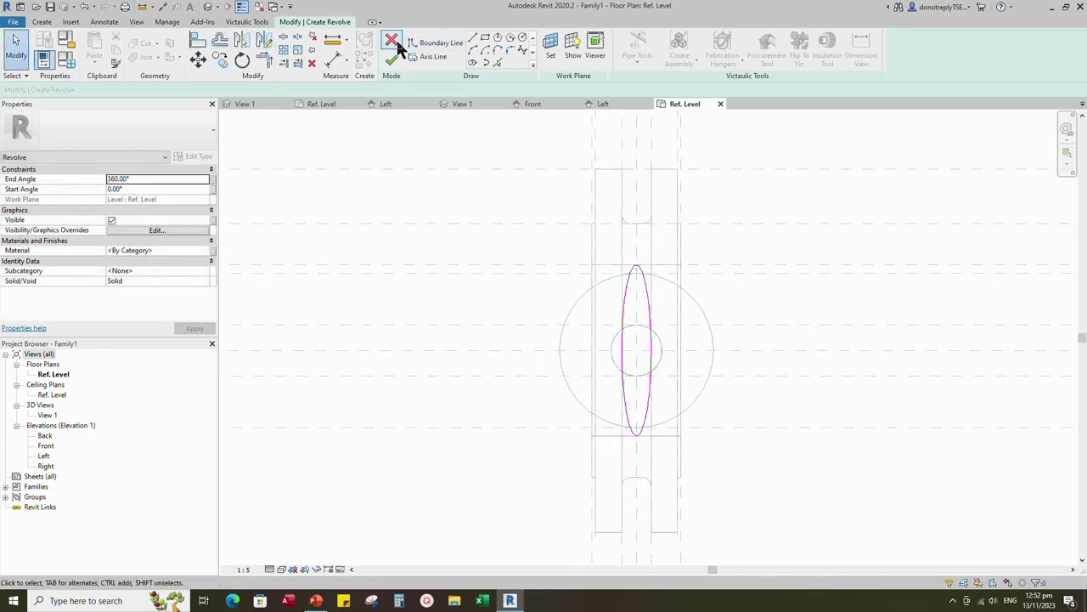
Step: Draw a boundary line across the ellipse along the horizontal centre plane and trim away the ellipse's lower half
scroll(644, 356, up, 4)
click(575, 337)
click(665, 338)
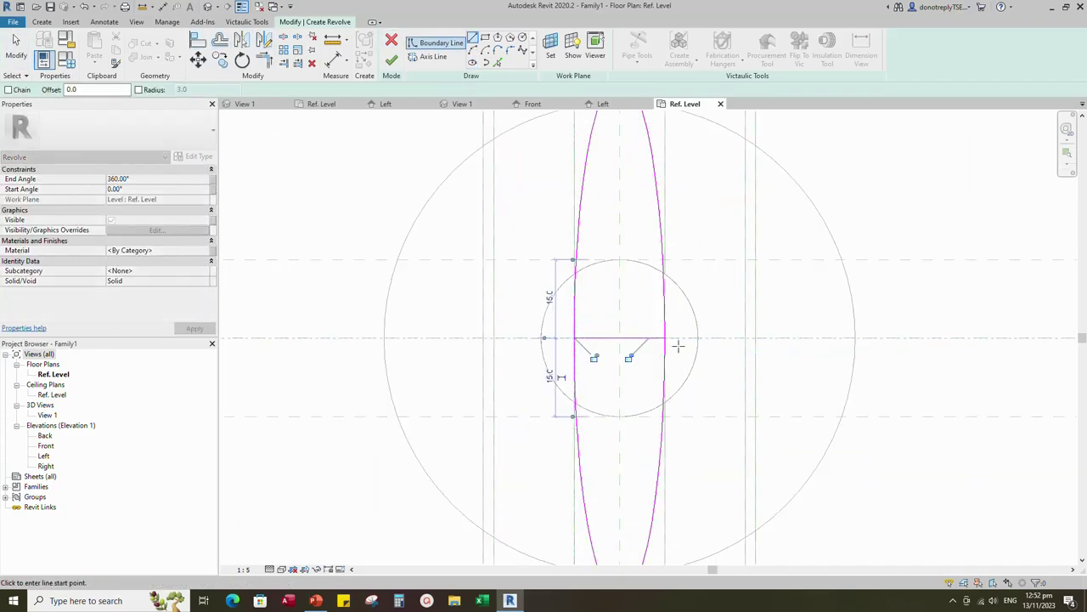
scroll(677, 346, down, 3)
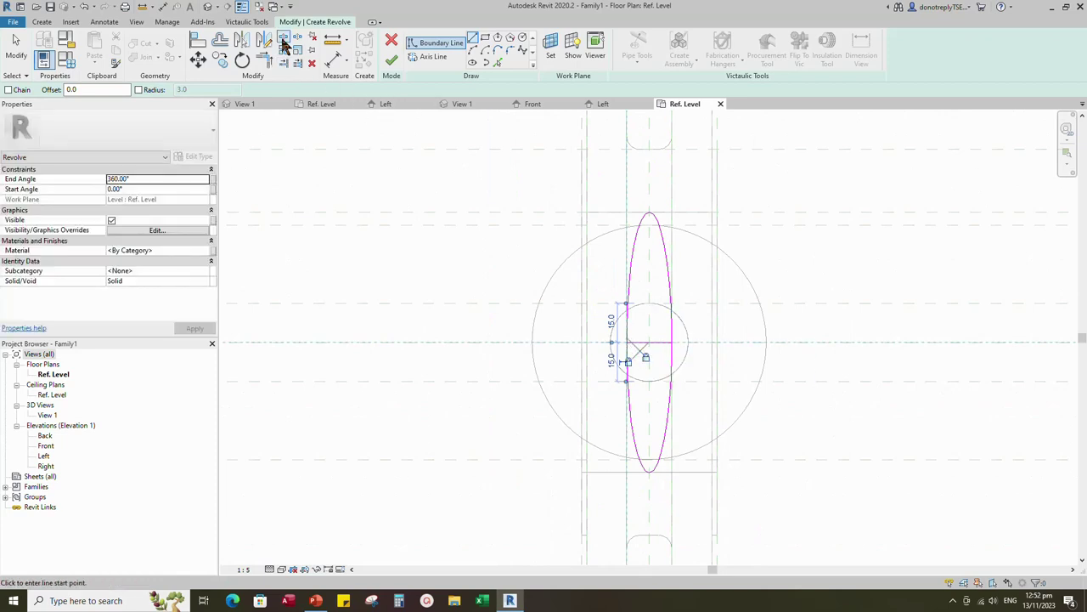
click(284, 41)
key(t)
key(r)
click(630, 357)
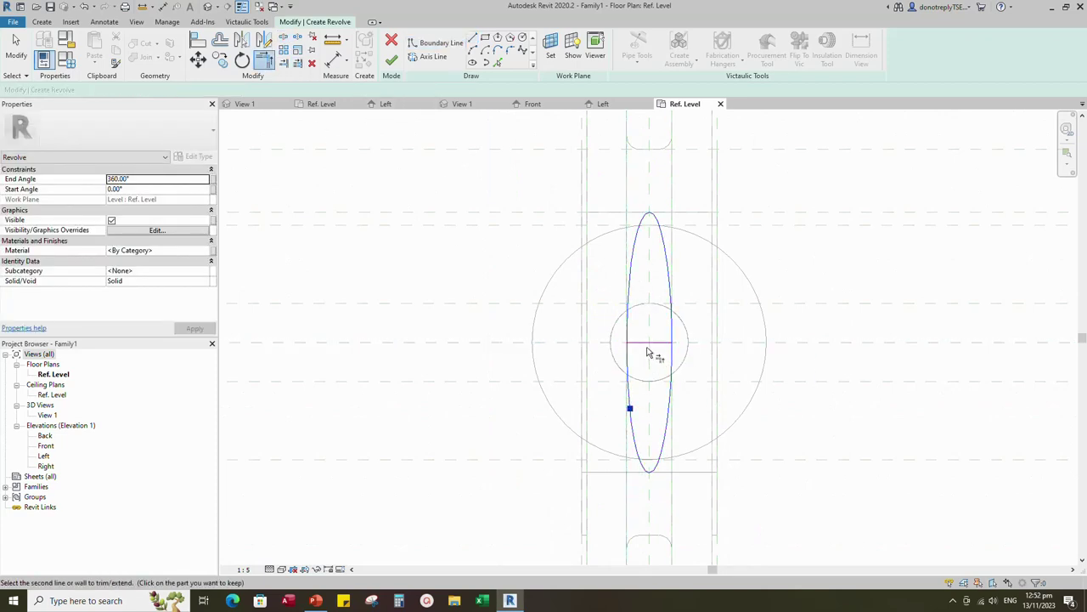
click(669, 342)
Step: Align the half-ellipse profile to the reference planes around it and lock it to them
click(201, 40)
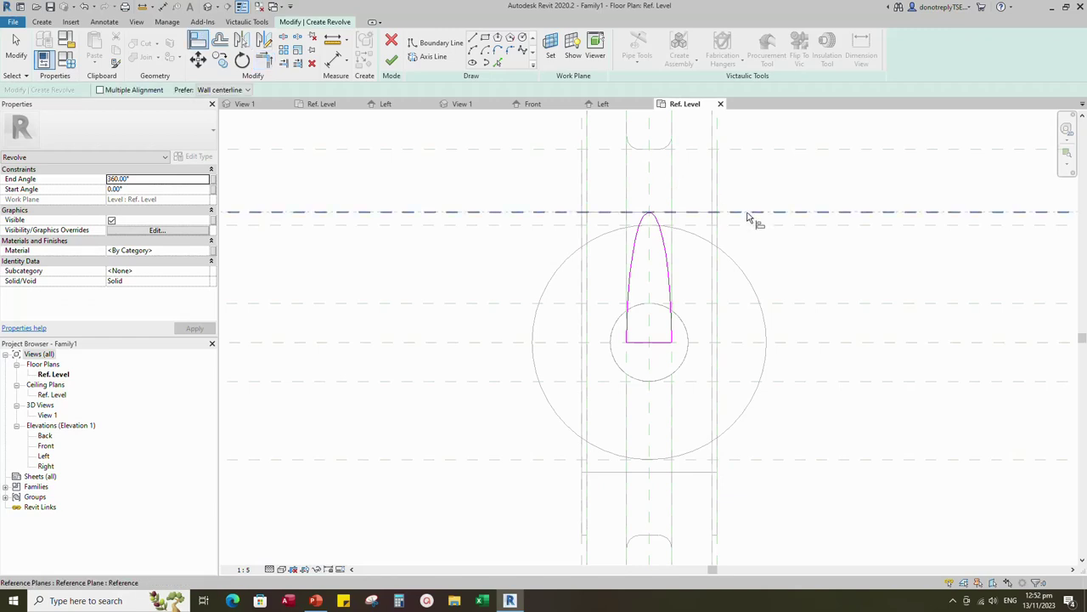
scroll(676, 293, down, 2)
click(674, 485)
scroll(672, 319, up, 2)
scroll(690, 361, down, 2)
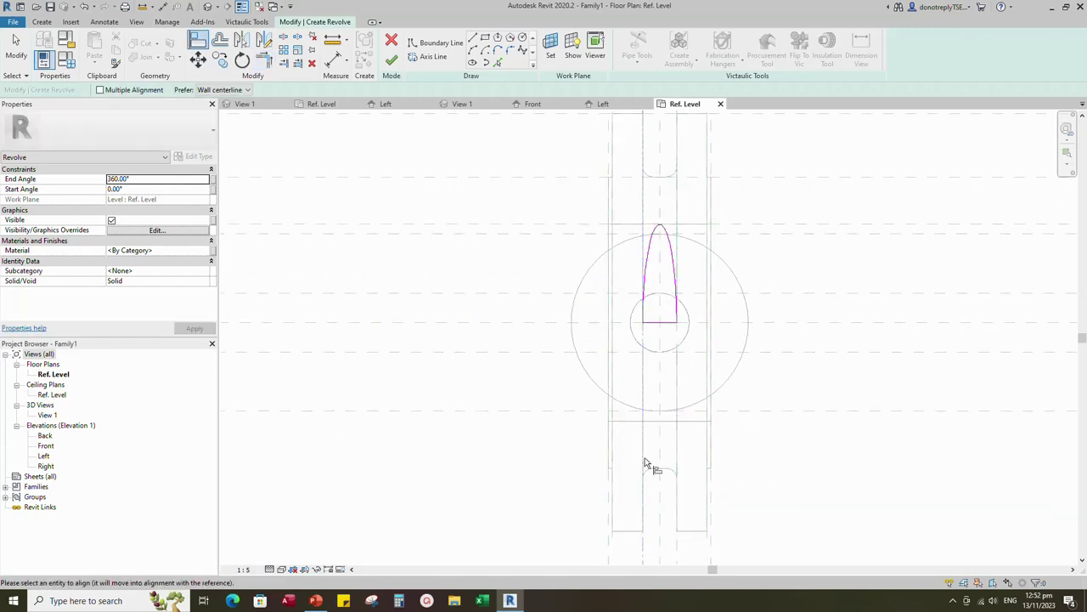
scroll(664, 361, down, 3)
key(Escape)
Step: Set the revolve's axis on the horizontal centre plane and finish the 360° revolve to form the valve disc
click(430, 57)
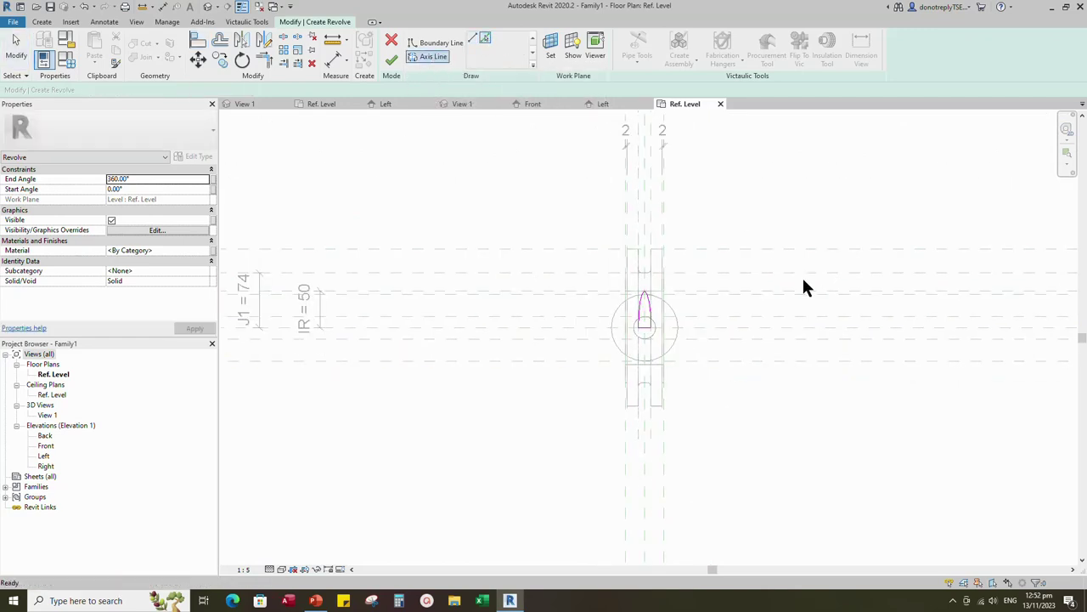
click(763, 335)
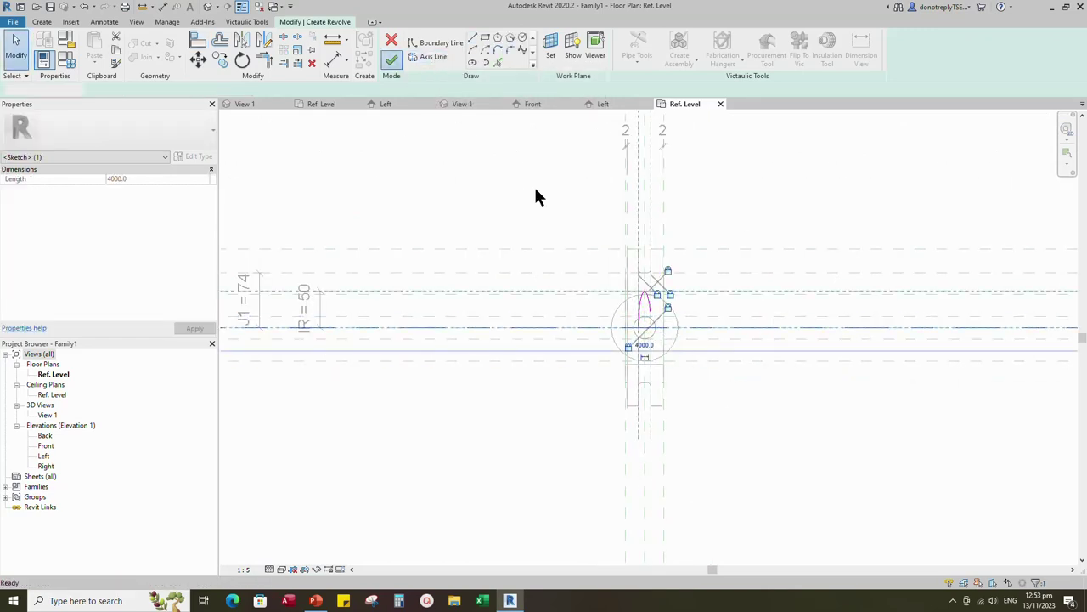
click(714, 401)
scroll(639, 355, up, 2)
click(647, 353)
click(777, 398)
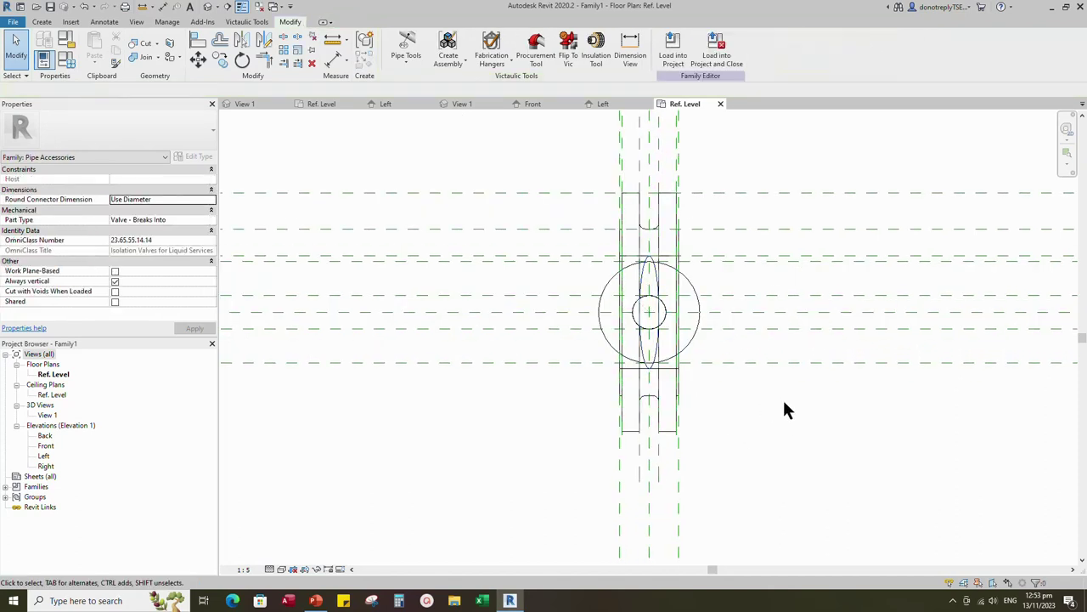
Step: Inspect the revolved disc inside the valve body from several directions in the 3D view
click(460, 103)
shift+middle_drag(709, 276, 372, 390)
click(693, 397)
shift+middle_drag(977, 416, 1079, 412)
click(903, 456)
shift+middle_drag(903, 456, 926, 464)
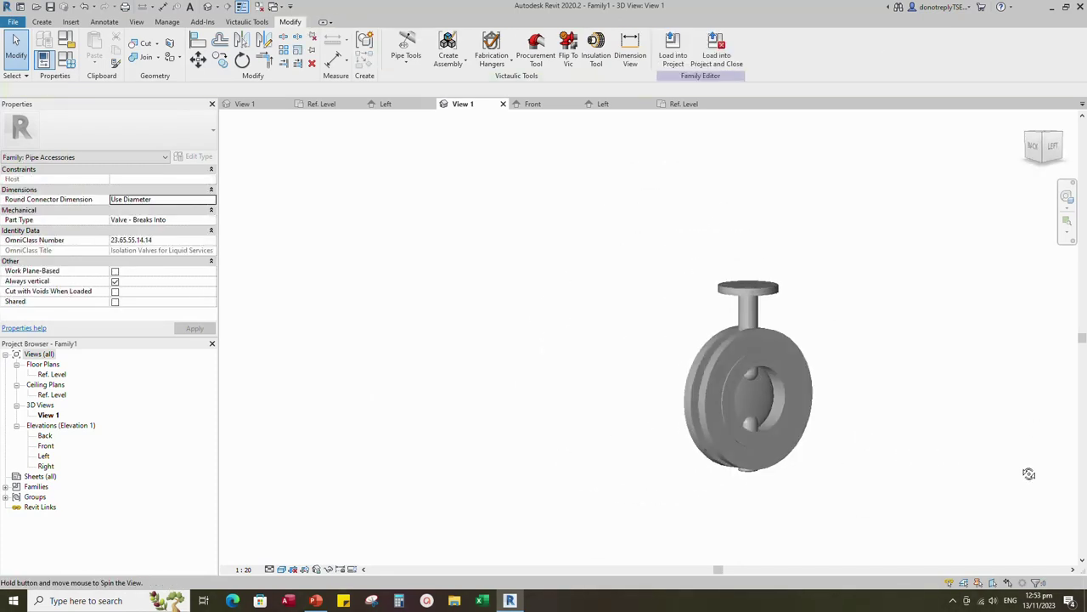
Step: Flex the family by applying Nominal Diameter values of 200 mm and 300 mm, and accept the family types with 300 mm
click(67, 58)
text(200)
click(556, 454)
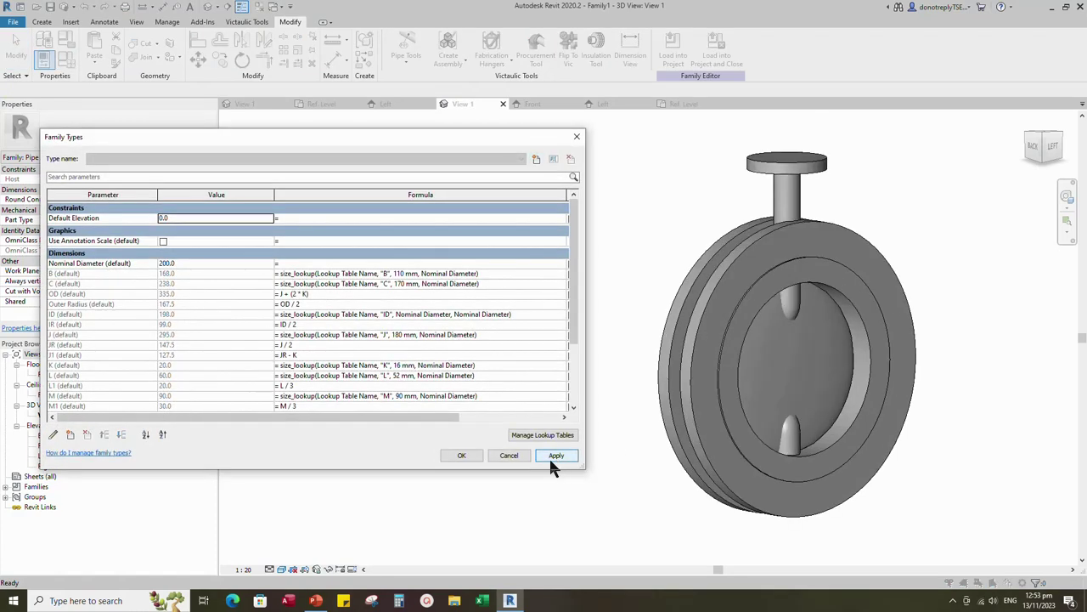
text(300)
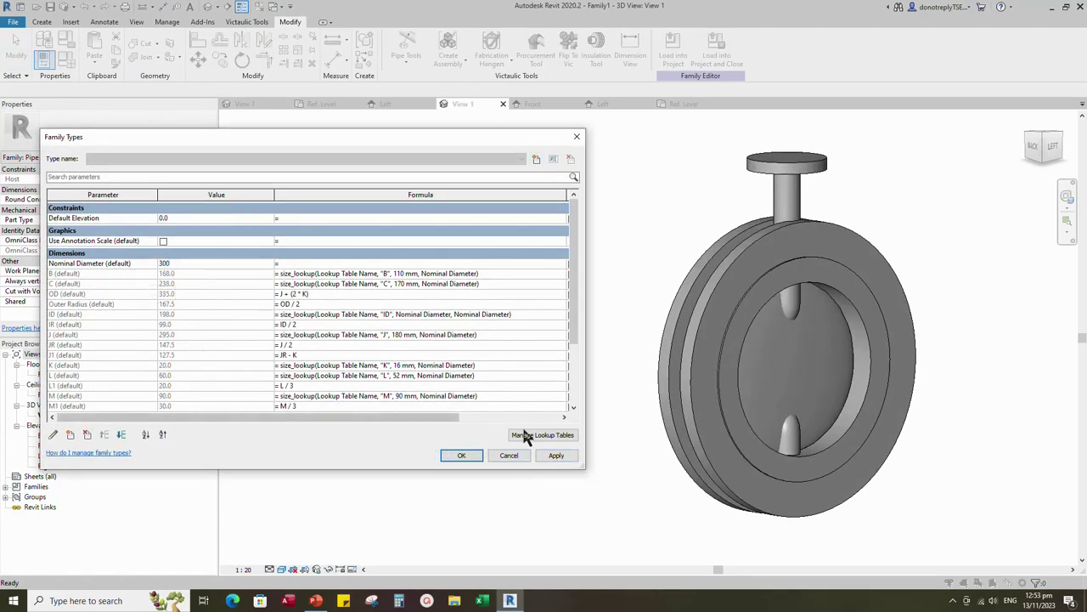
click(556, 454)
click(471, 458)
scroll(630, 425, down, 2)
shift+middle_drag(646, 446, 493, 477)
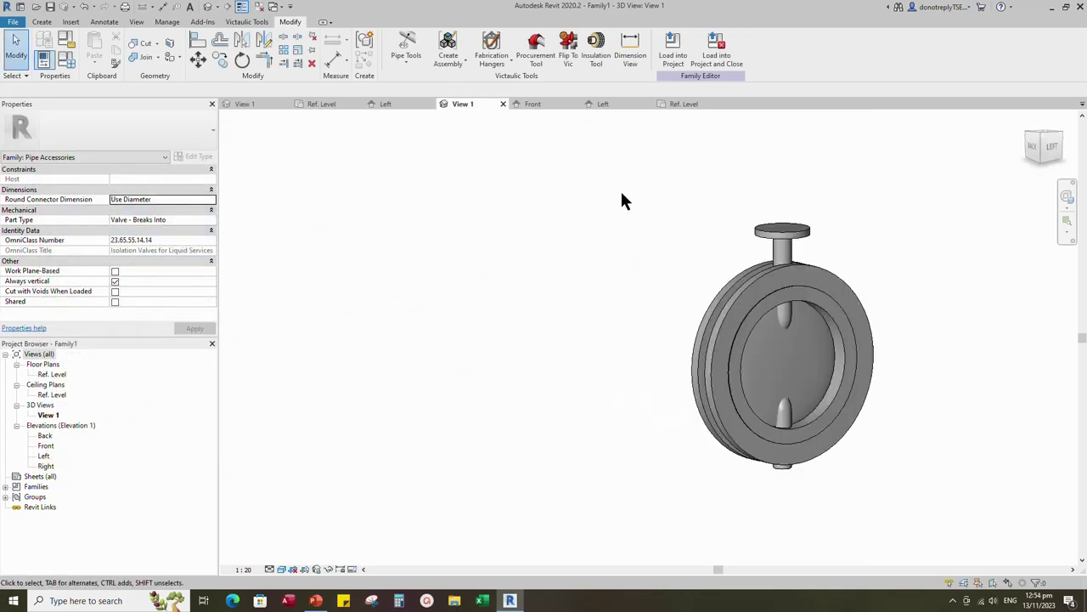
Step: In the Ref. Level plan, place two horizontal reference planes offset 8 mm on either side of the Center (Front/Back) plane
click(685, 104)
scroll(595, 458, down, 3)
scroll(712, 464, up, 1)
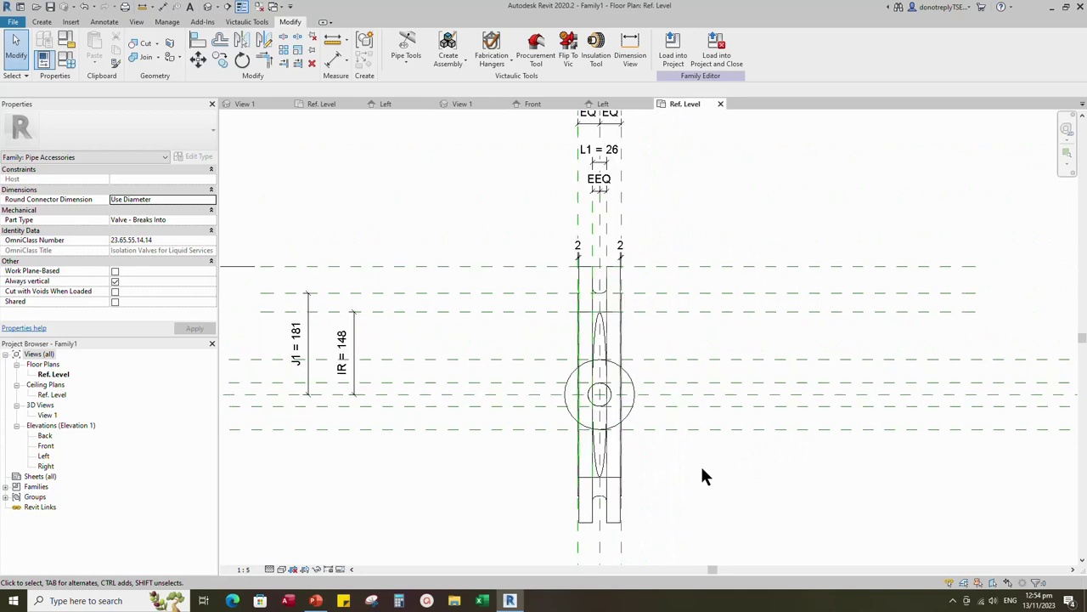
scroll(635, 418, up, 1)
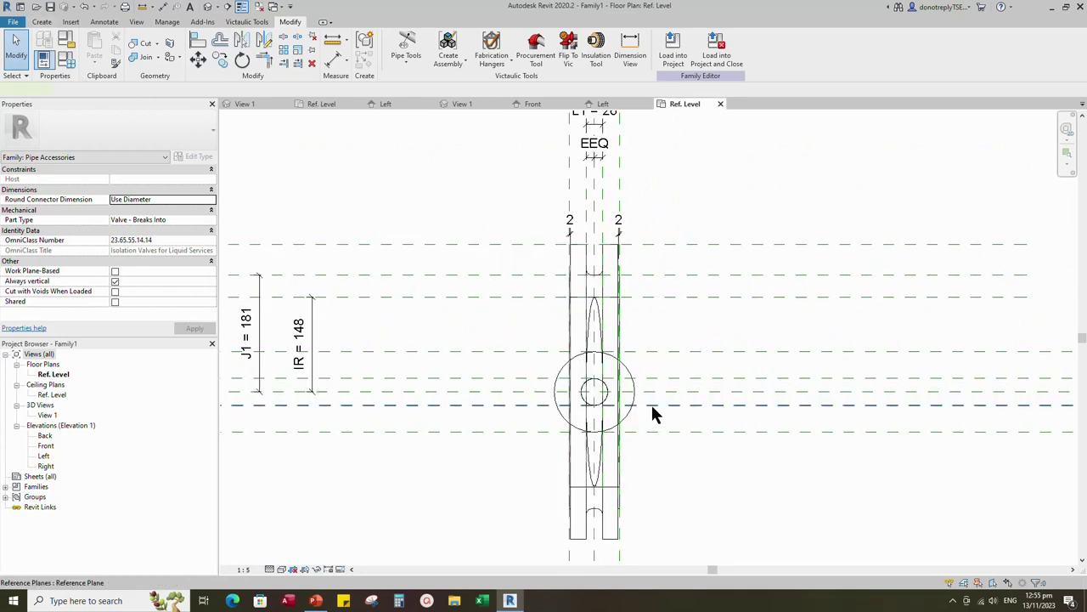
key(r)
key(p)
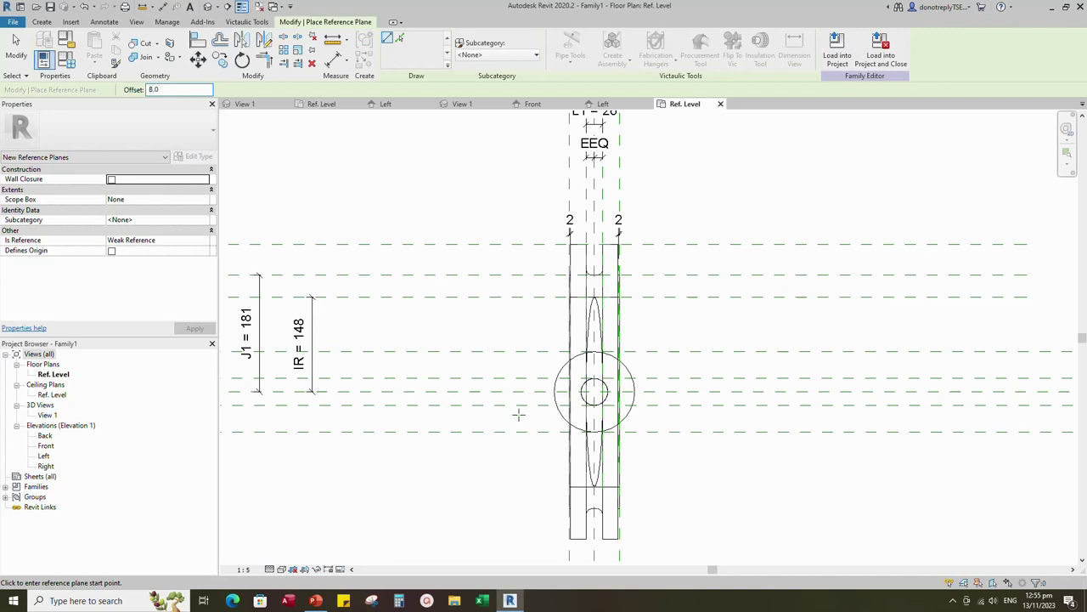
scroll(518, 414, up, 2)
click(443, 379)
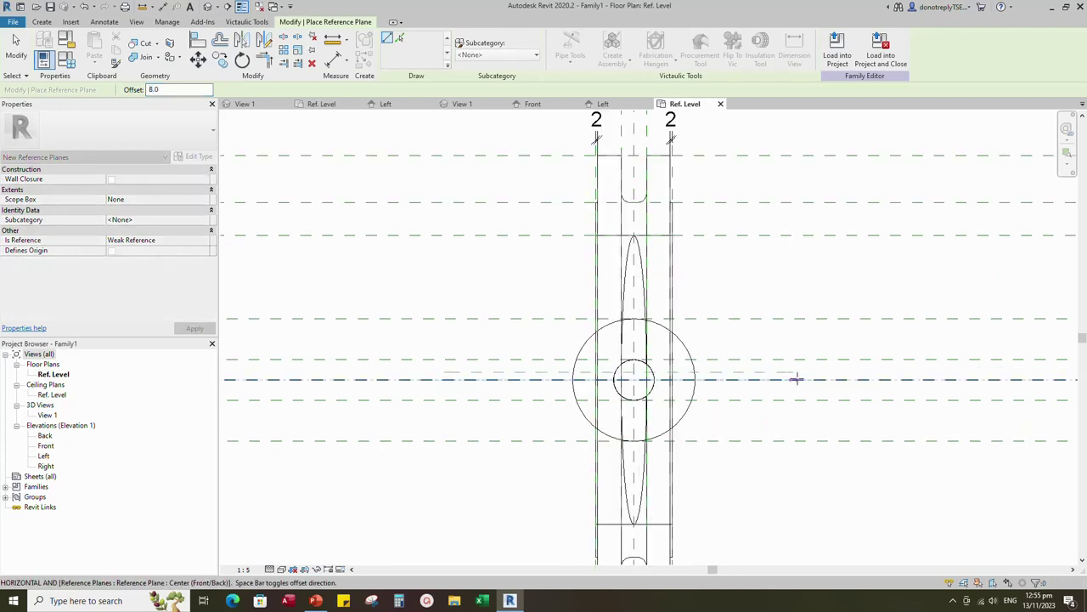
click(797, 379)
scroll(796, 379, up, 3)
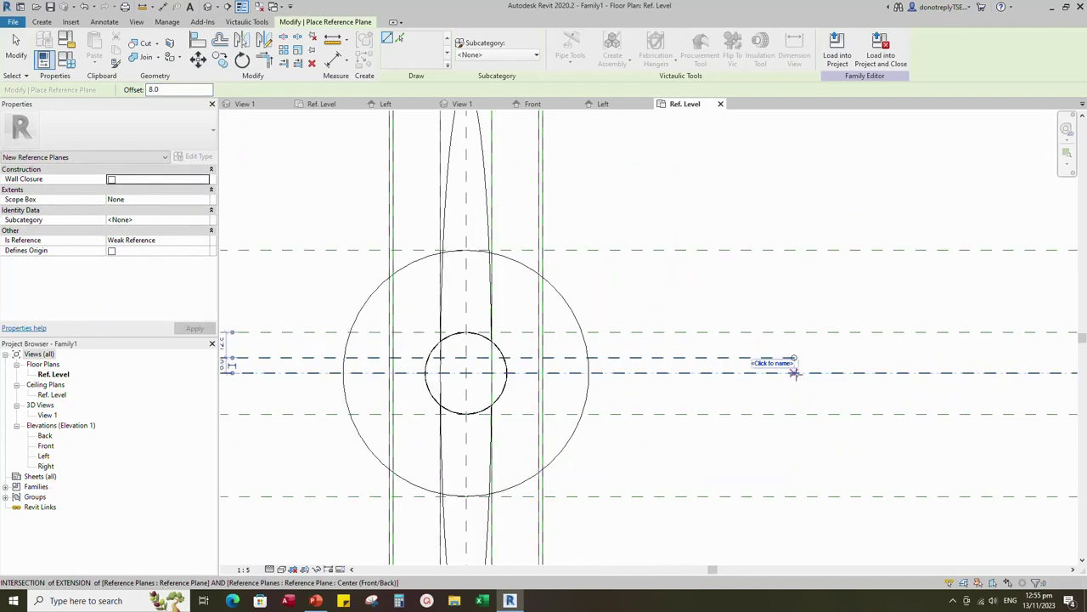
click(795, 373)
scroll(795, 373, down, 2)
click(258, 373)
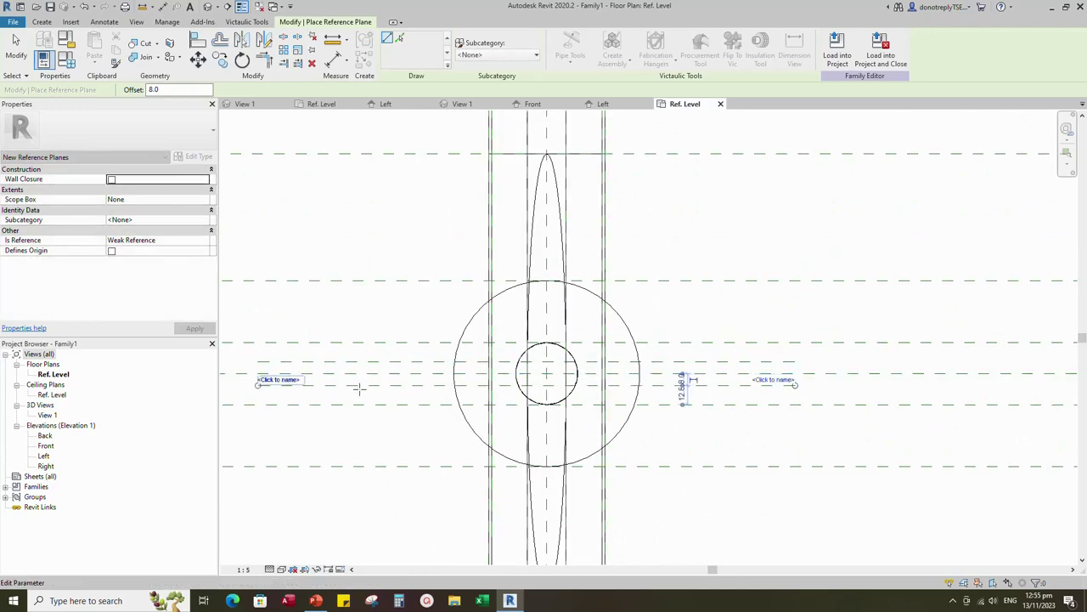
Step: Dimension the two new horizontal reference planes equally about the Center (Front/Back) plane, and add an overall dimension between them
click(336, 66)
scroll(458, 489, down, 2)
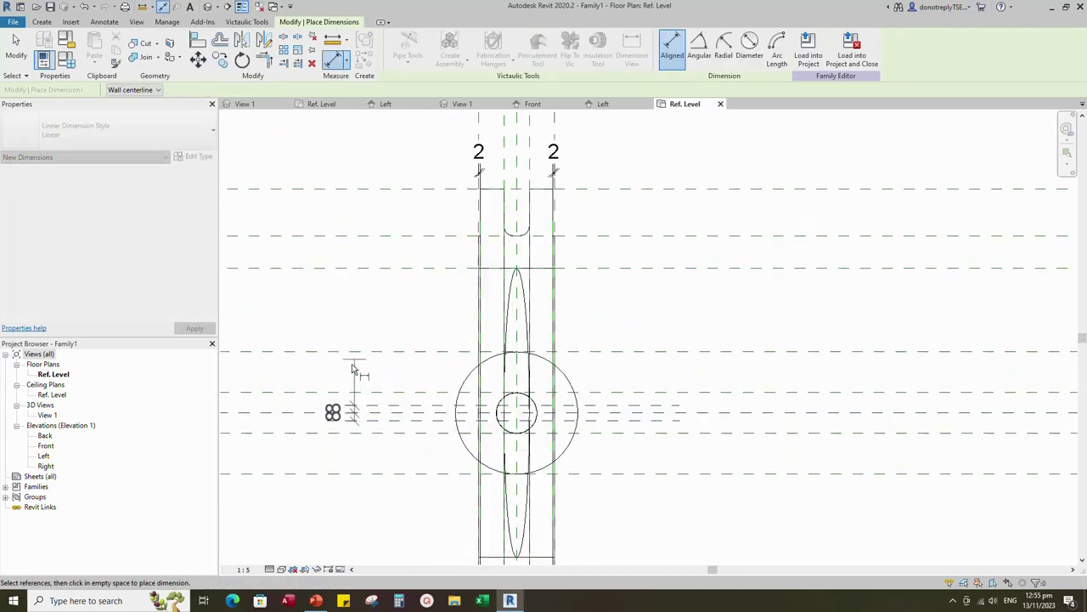
click(351, 364)
click(376, 412)
click(390, 405)
click(391, 420)
scroll(423, 420, down, 3)
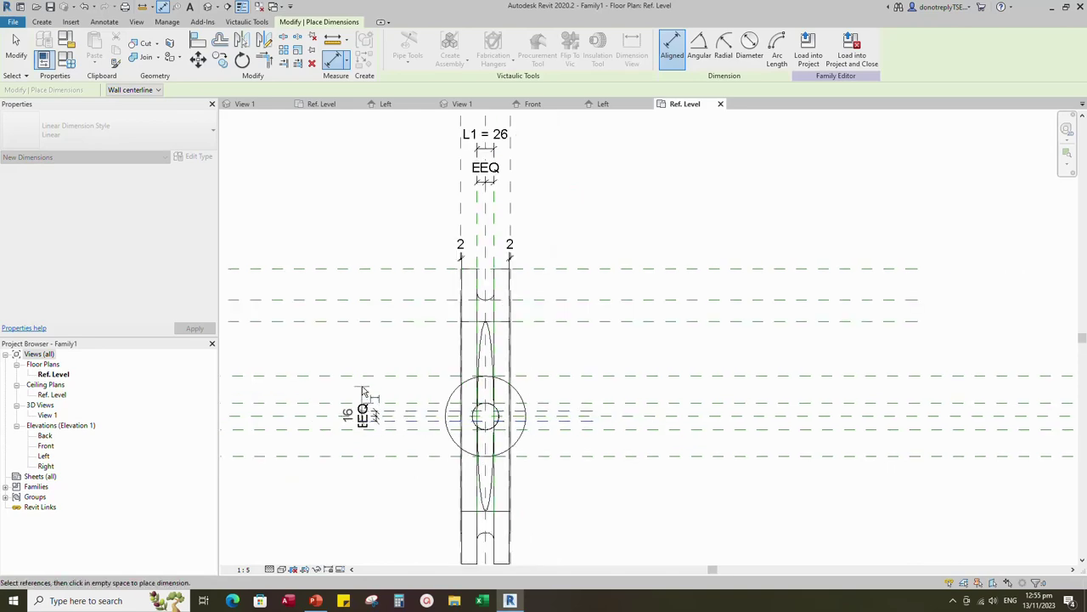
scroll(359, 386, up, 2)
click(333, 400)
key(Escape)
Step: Label the overall dimension between the horizontal planes with a new instance family parameter named U
click(328, 431)
click(501, 48)
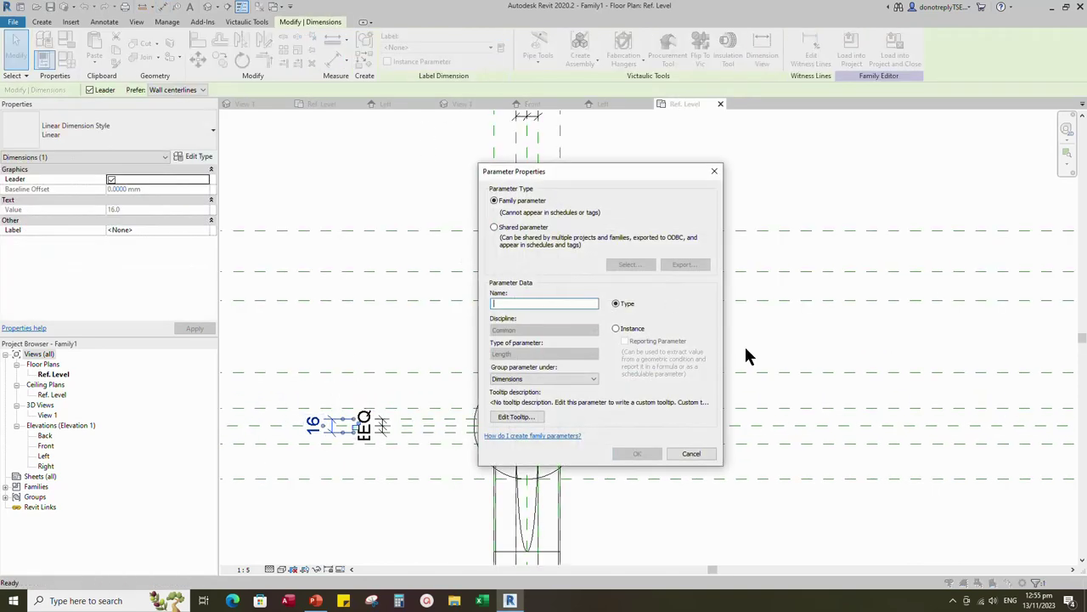
text(L)
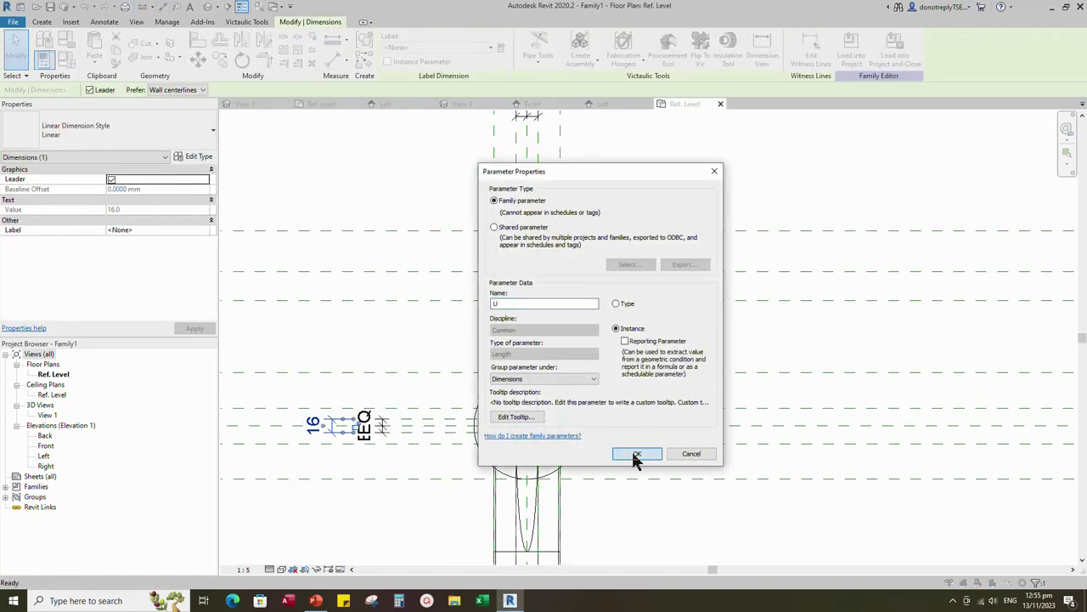
click(636, 454)
click(710, 536)
Step: Place two vertical reference planes offset 6 mm on either side of the Center (Left/Right) plane
click(601, 437)
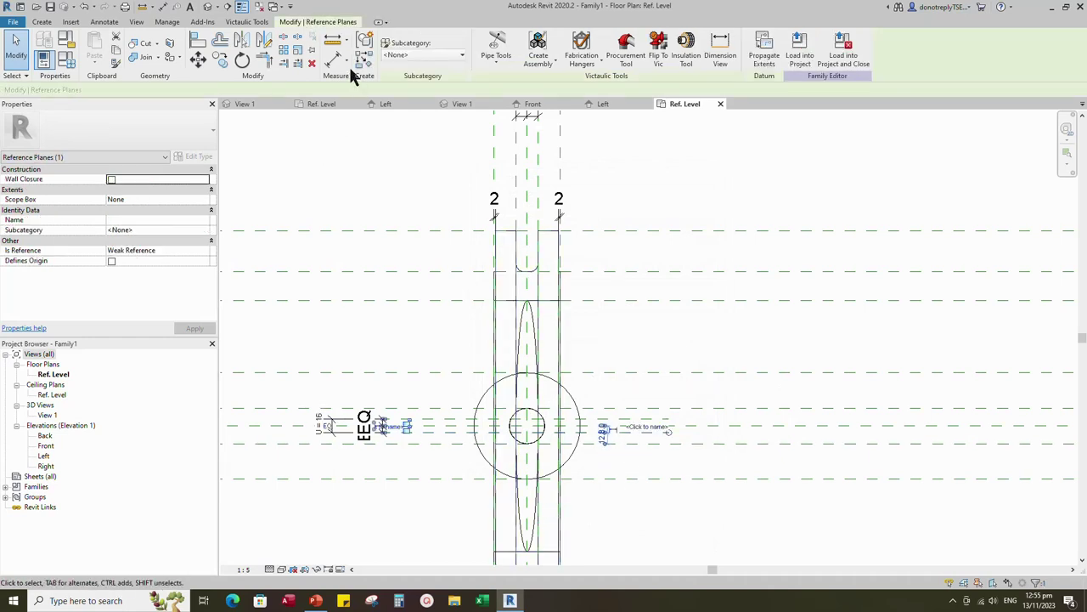
click(365, 44)
text(6)
scroll(551, 433, up, 2)
click(519, 319)
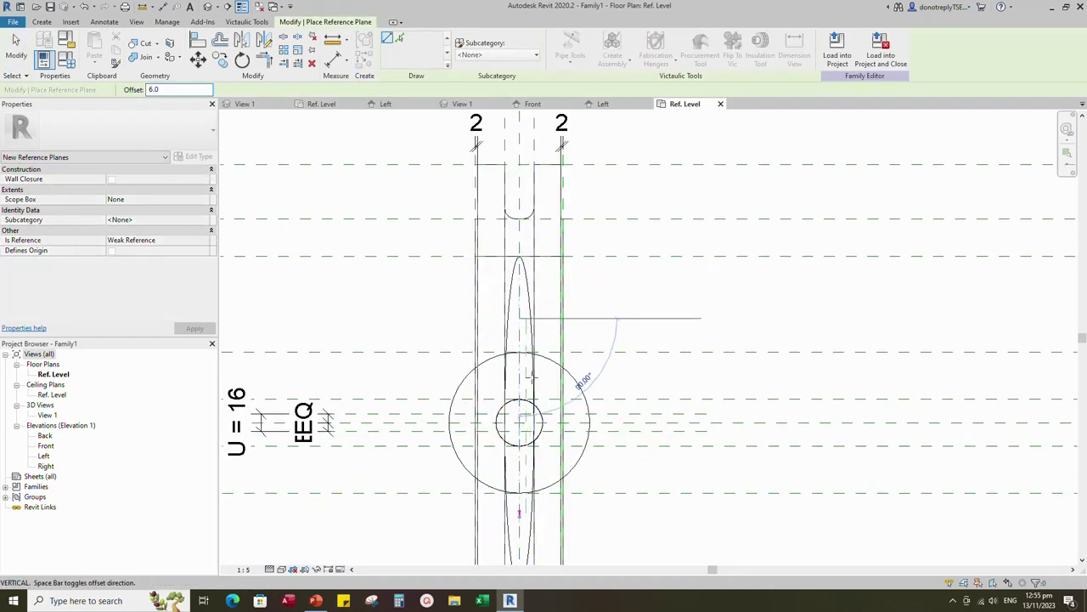
middle_drag(522, 495, 525, 405)
scroll(526, 516, up, 1)
click(523, 518)
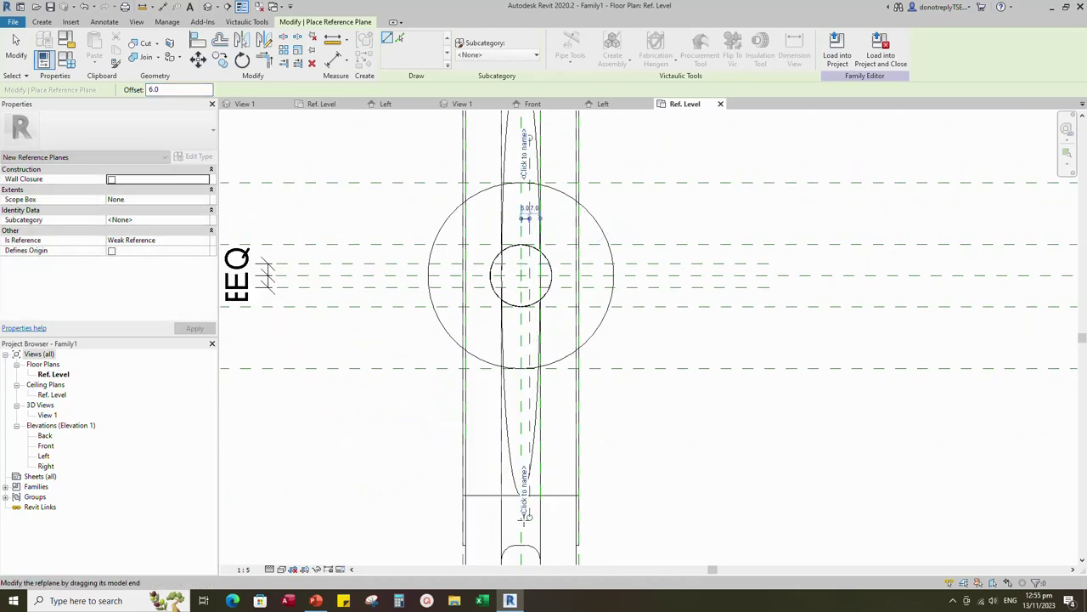
scroll(520, 519, up, 2)
click(520, 515)
scroll(519, 515, down, 4)
scroll(519, 314, up, 4)
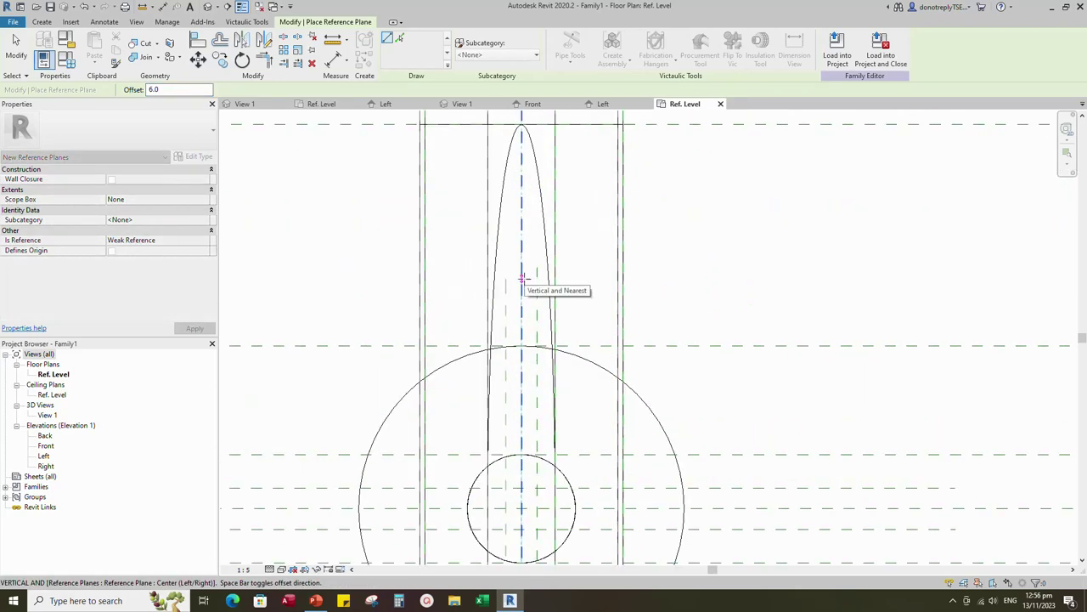
click(522, 266)
Step: Dimension the two vertical planes equally about the Center (Left/Right) plane, and add an overall dimension between them
click(336, 62)
scroll(509, 212, down, 4)
scroll(526, 441, up, 3)
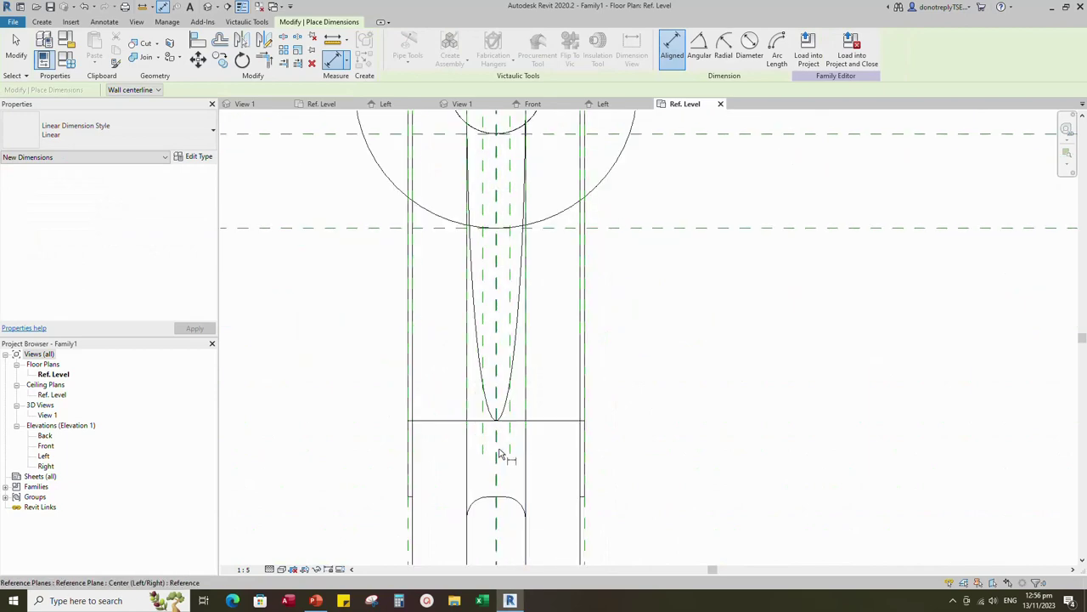
click(481, 444)
click(497, 441)
click(512, 434)
scroll(504, 390, down, 2)
scroll(503, 397, down, 1)
click(534, 517)
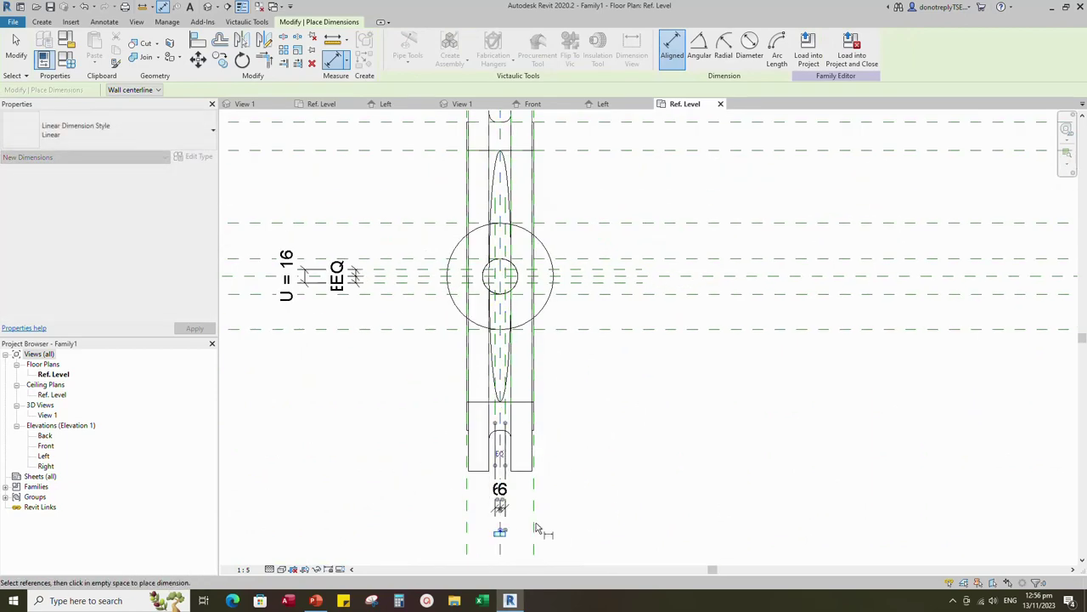
click(501, 457)
scroll(489, 412, up, 2)
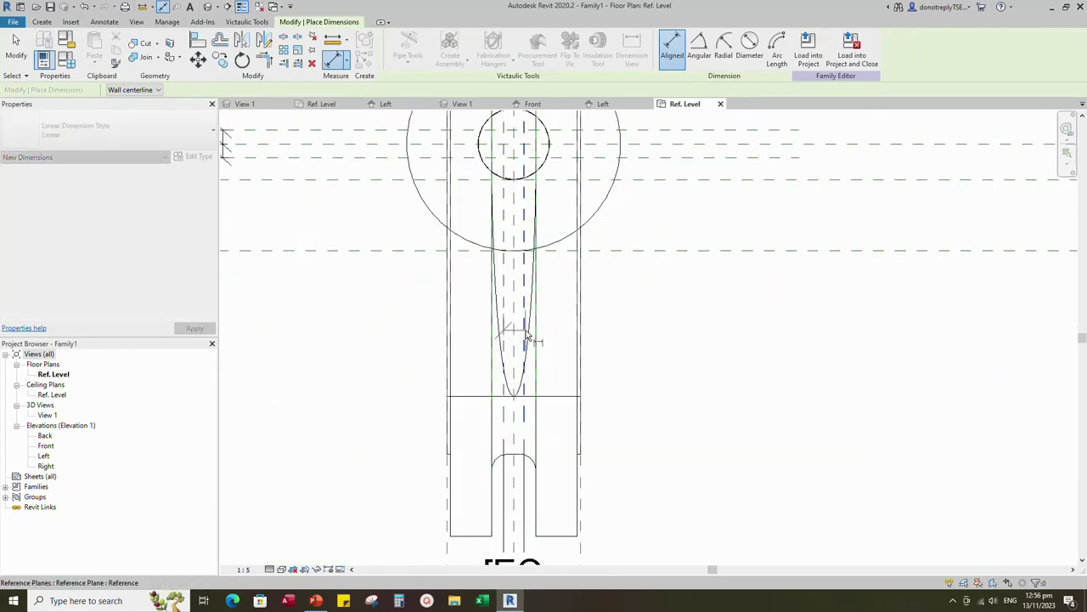
scroll(535, 357, down, 3)
key(Escape)
click(516, 478)
click(642, 468)
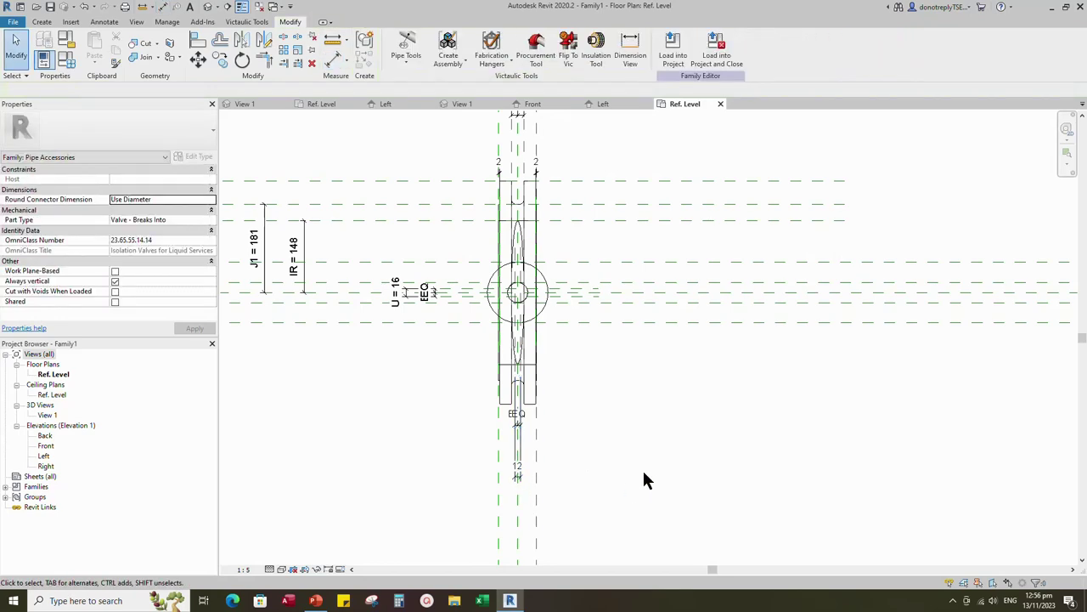
Step: Label the overall dimension between the vertical planes with a new instance family parameter named R
click(515, 467)
click(501, 48)
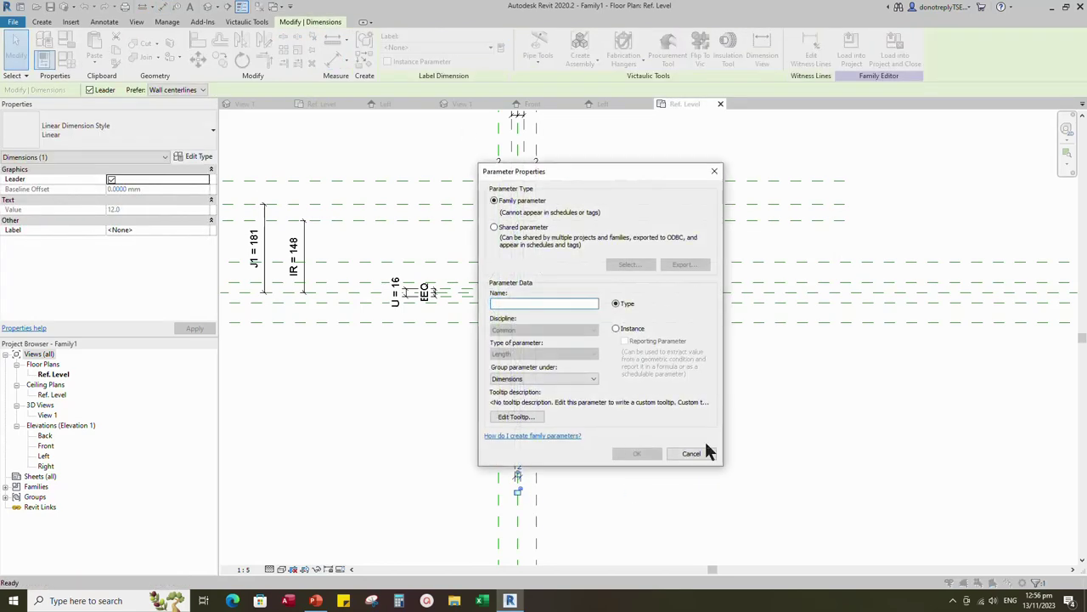
click(618, 330)
click(637, 453)
click(633, 435)
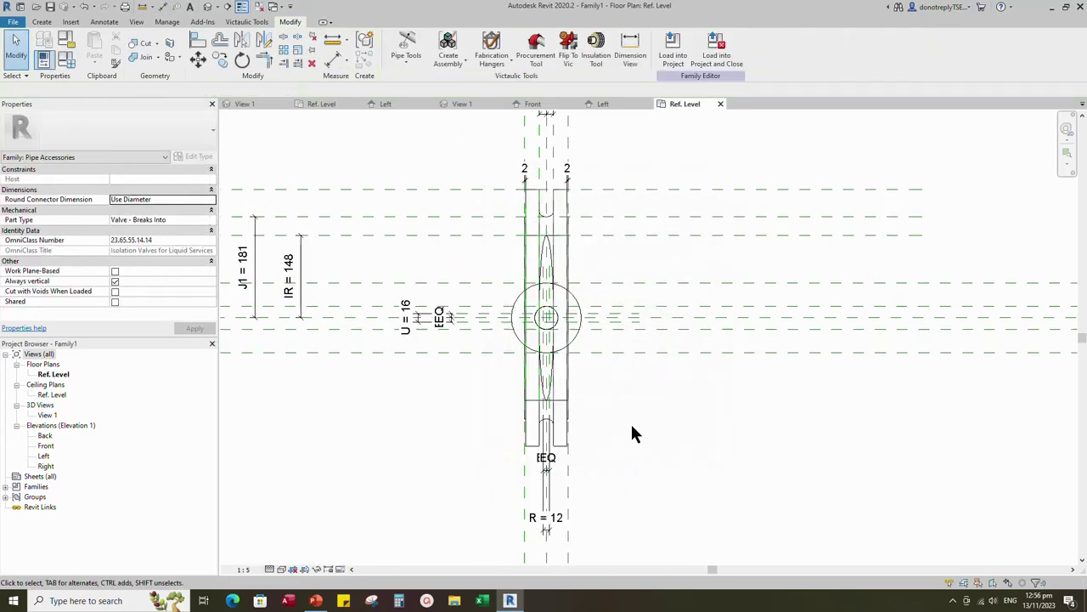
Step: In the Left elevation, start a sweep and sketch its path vertically from the top flange face up to the N = 65 reference plane
click(606, 104)
scroll(868, 378, up, 5)
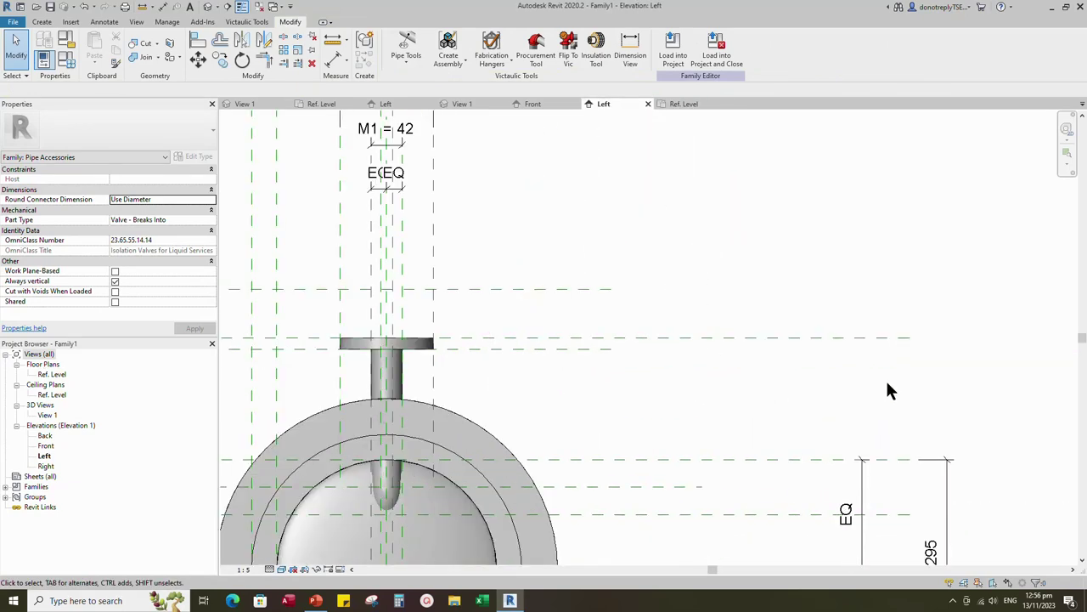
scroll(887, 390, down, 4)
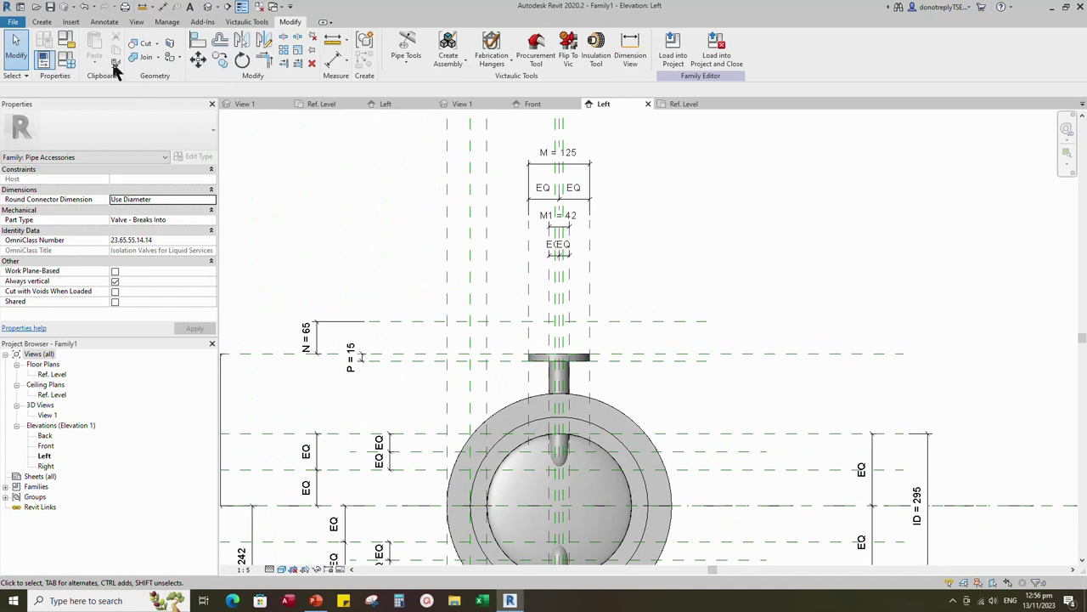
click(41, 23)
click(172, 49)
click(782, 42)
scroll(569, 339, up, 4)
click(541, 390)
click(541, 305)
Step: Align and lock the sweep path to the reference planes, and finish the path
key(a)
key(l)
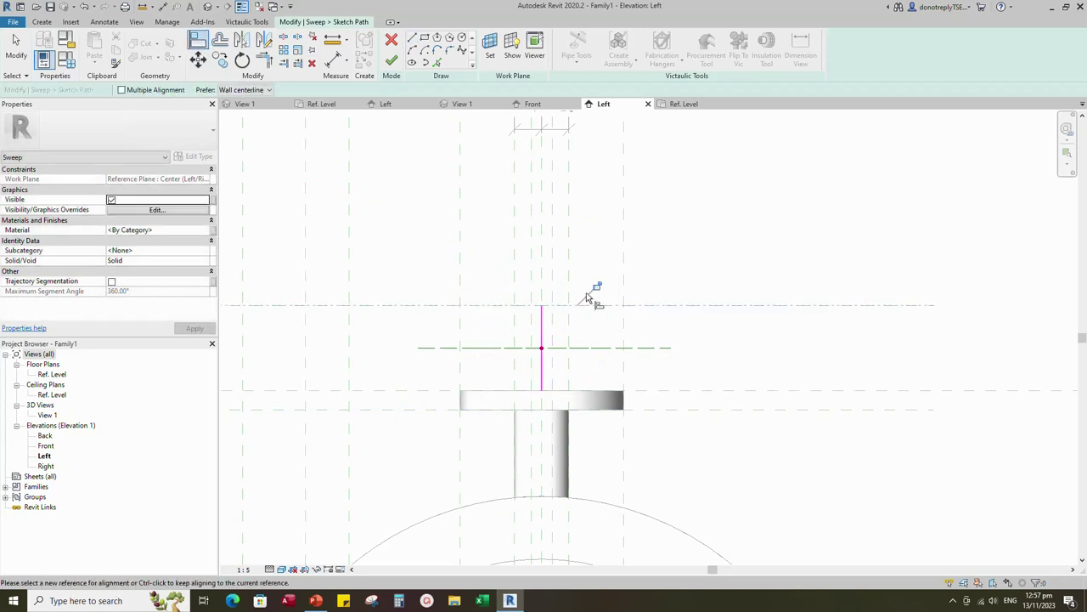
click(541, 285)
click(541, 328)
click(560, 356)
click(393, 61)
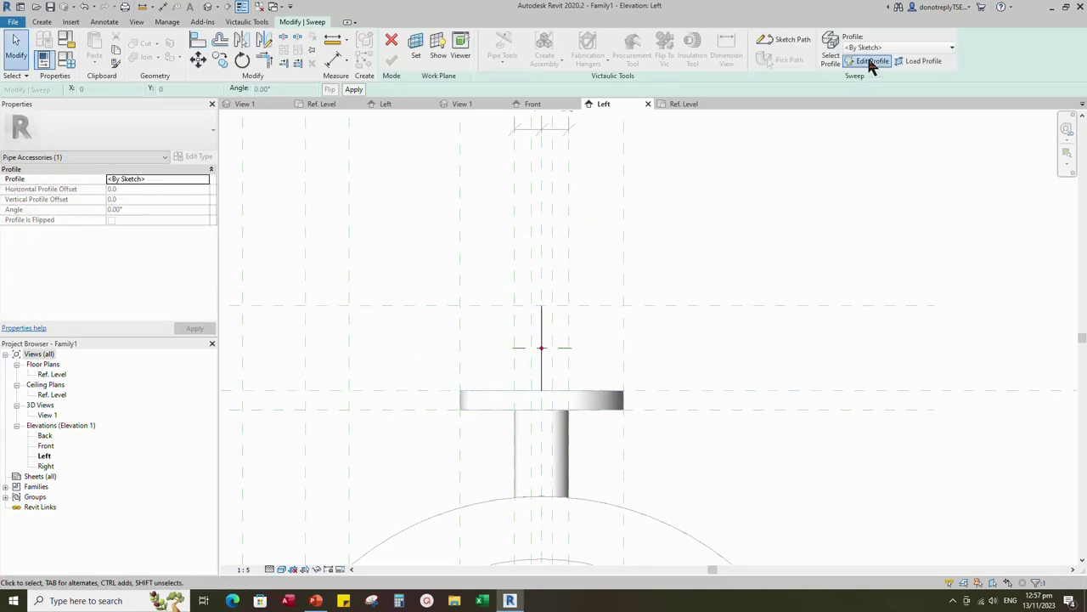
Step: Sketch the sweep profile in the Ref. Level plan as a 12 x 16 mm rectangle between the U and R planes, and finish the sweep
click(870, 64)
click(558, 412)
click(425, 39)
scroll(553, 313, up, 3)
click(493, 278)
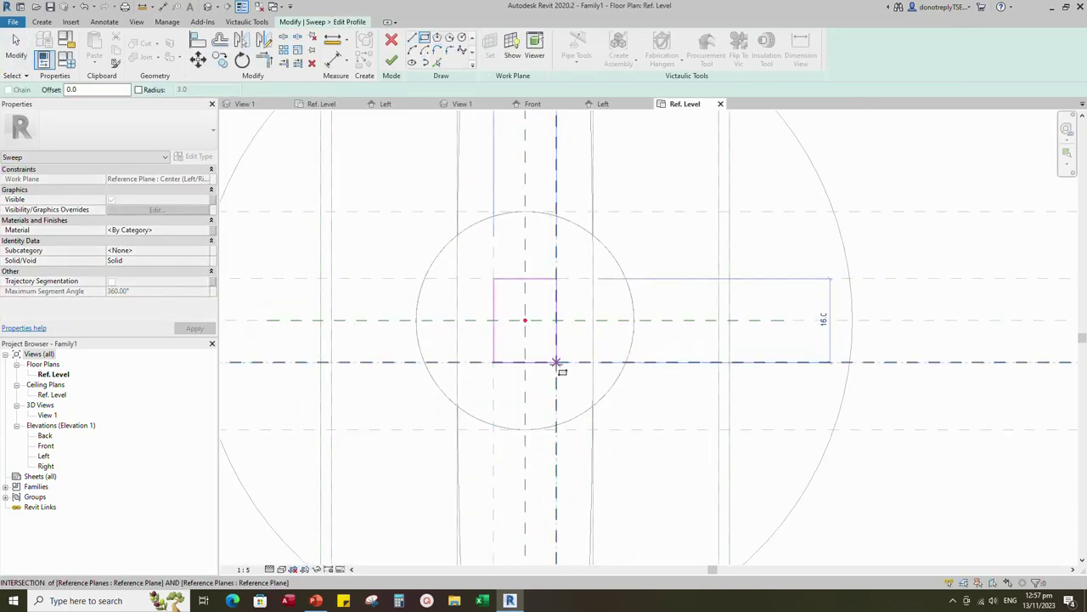
click(557, 363)
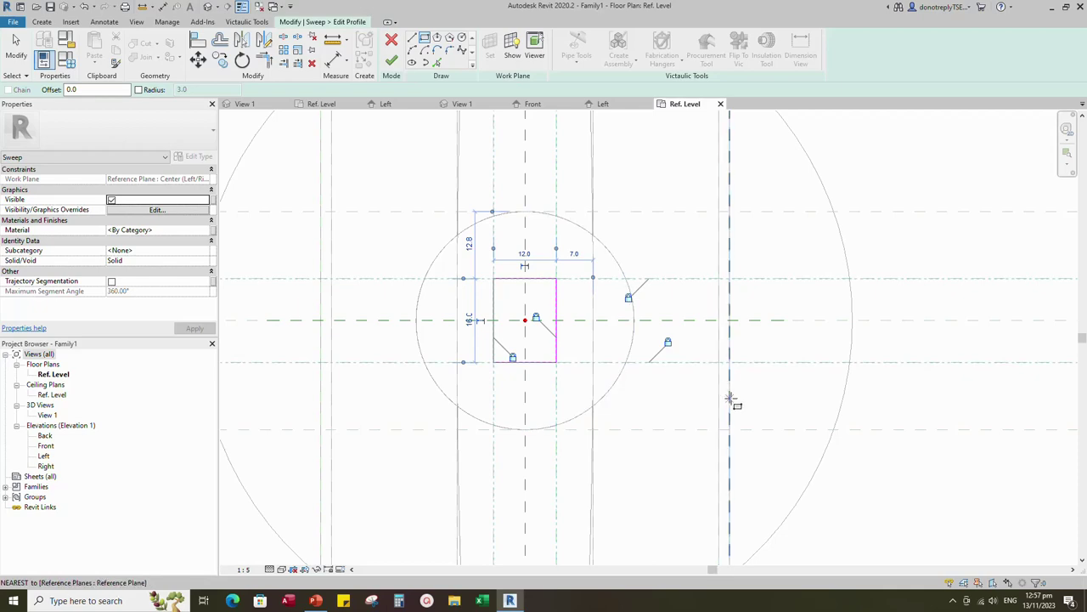
scroll(730, 400, down, 1)
click(394, 65)
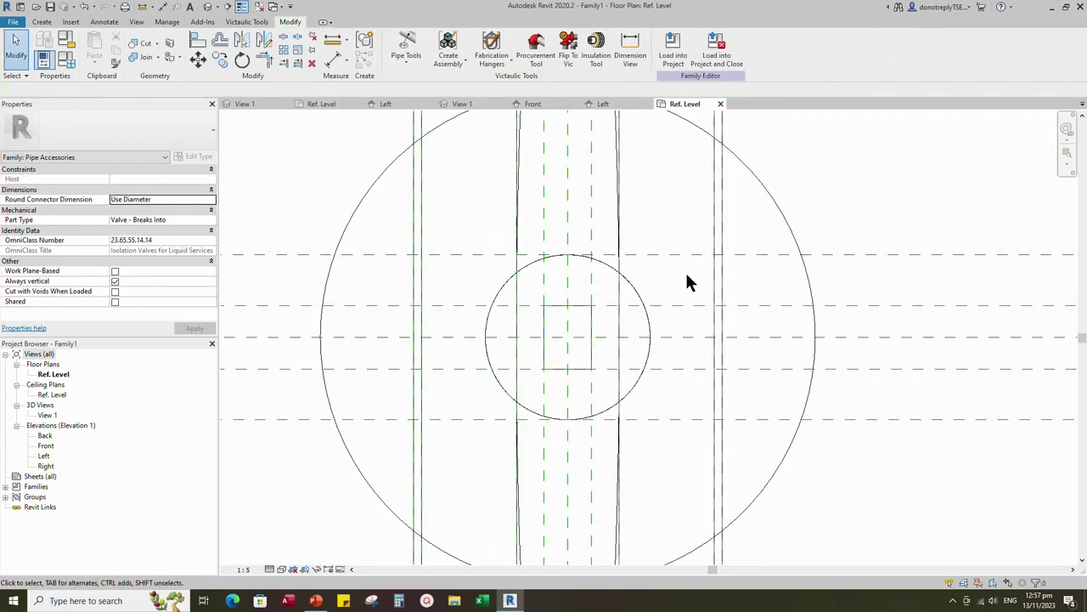
Step: Inspect the new rectangular stem on top of the valve and its properties in the 3D view
scroll(685, 270, down, 2)
click(462, 103)
shift+middle_drag(643, 299, 568, 353)
shift+middle_drag(883, 359, 806, 361)
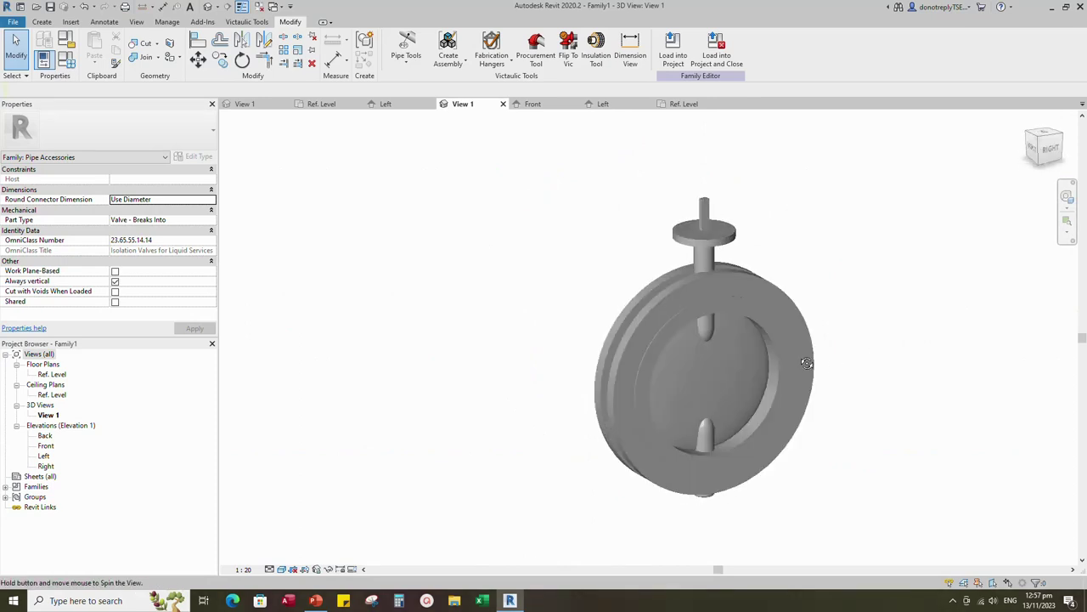
click(705, 208)
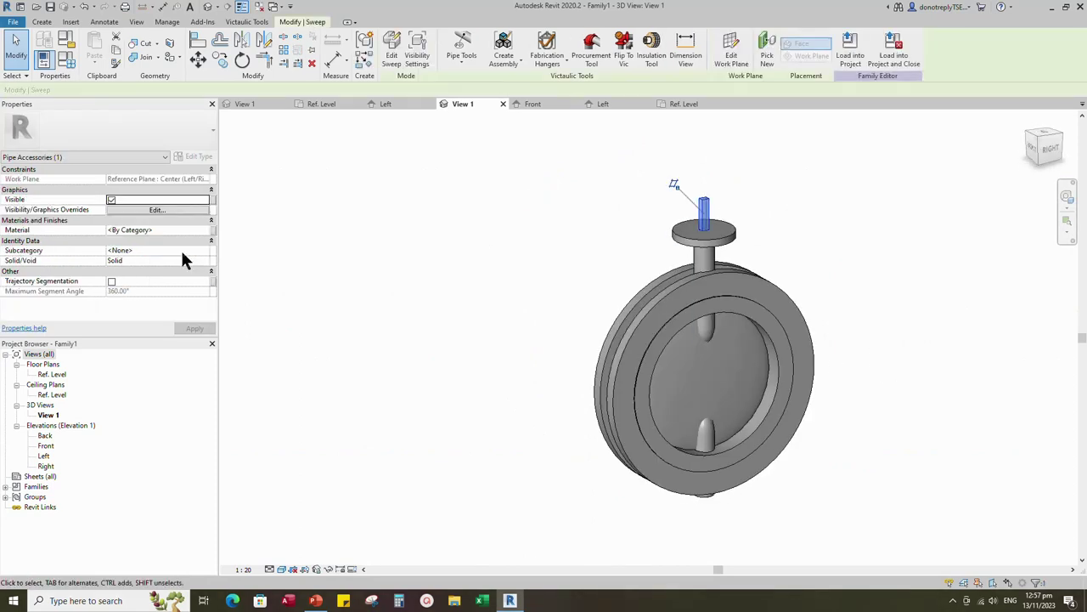
click(112, 200)
click(450, 314)
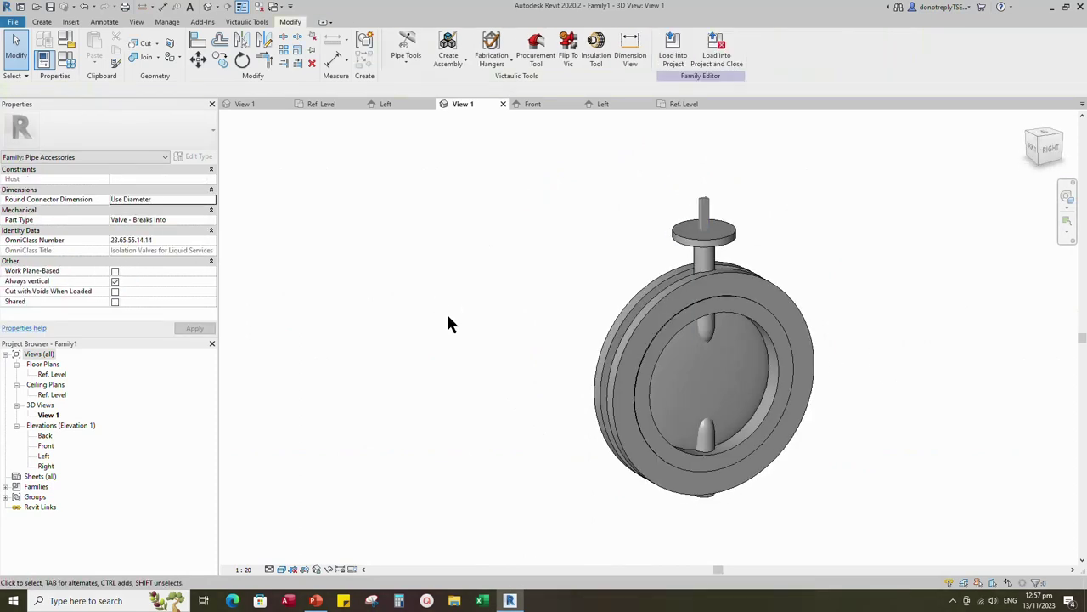
Step: Associate the material of the valve body ring and the upper and lower stem revolves with a new family parameter named Valve Body
click(815, 348)
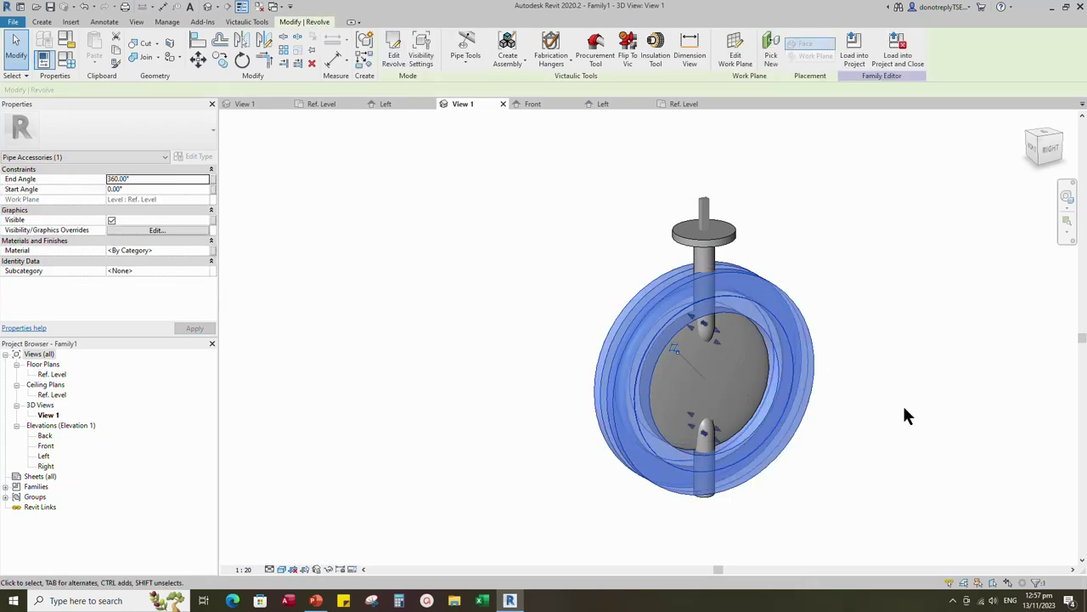
ctrl+click(705, 501)
ctrl+click(714, 259)
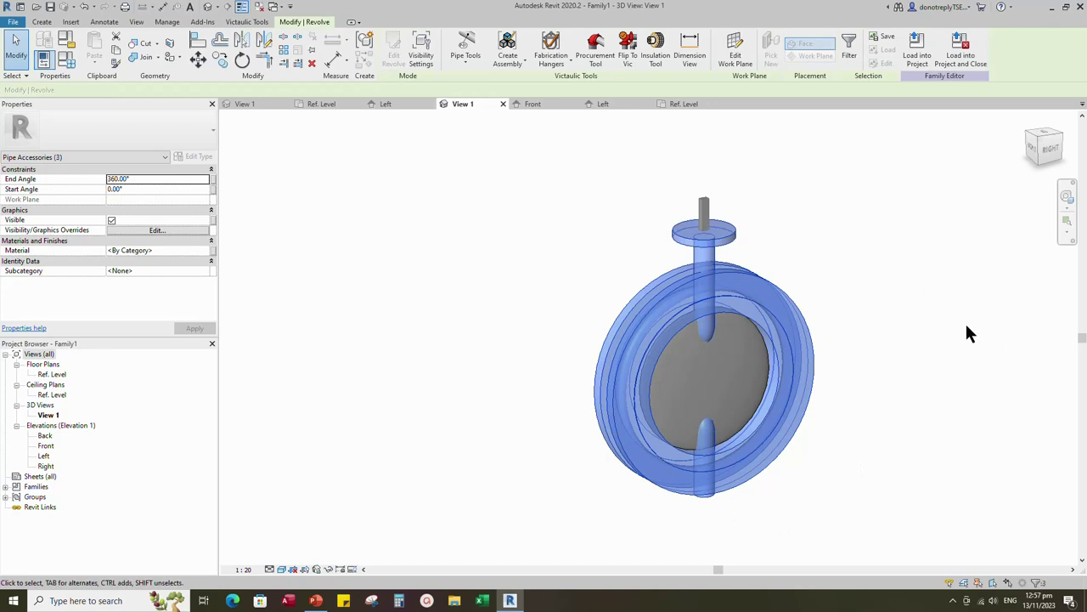
click(213, 250)
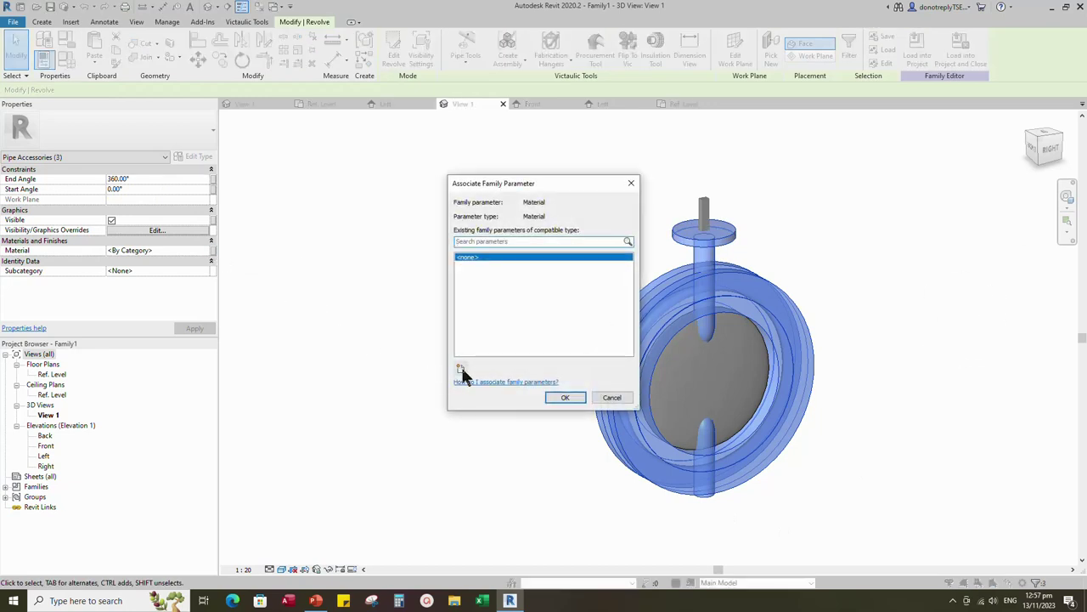
click(459, 370)
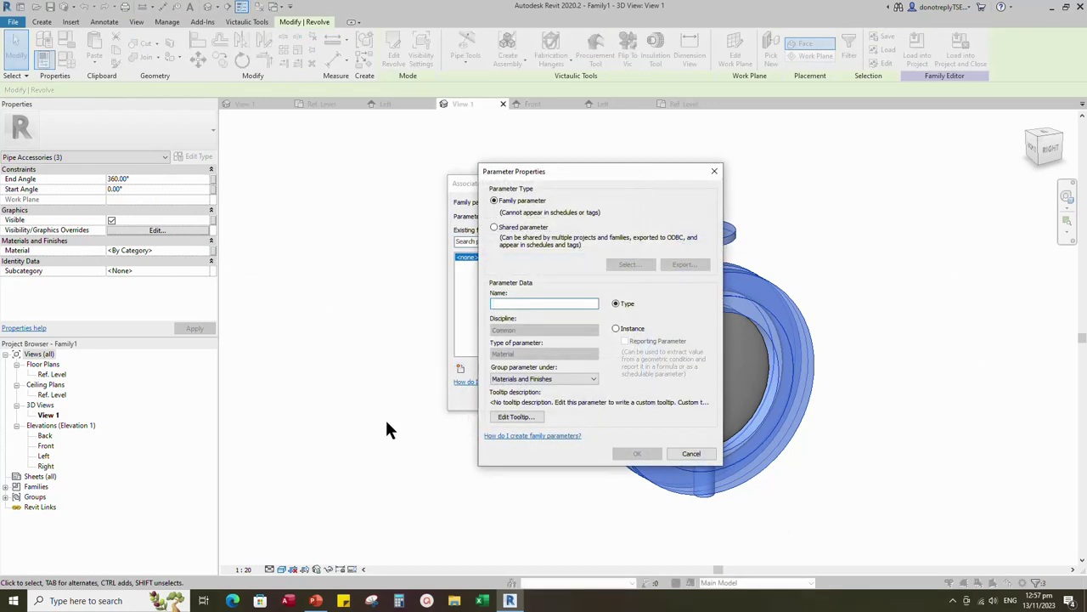
text(Valve Body)
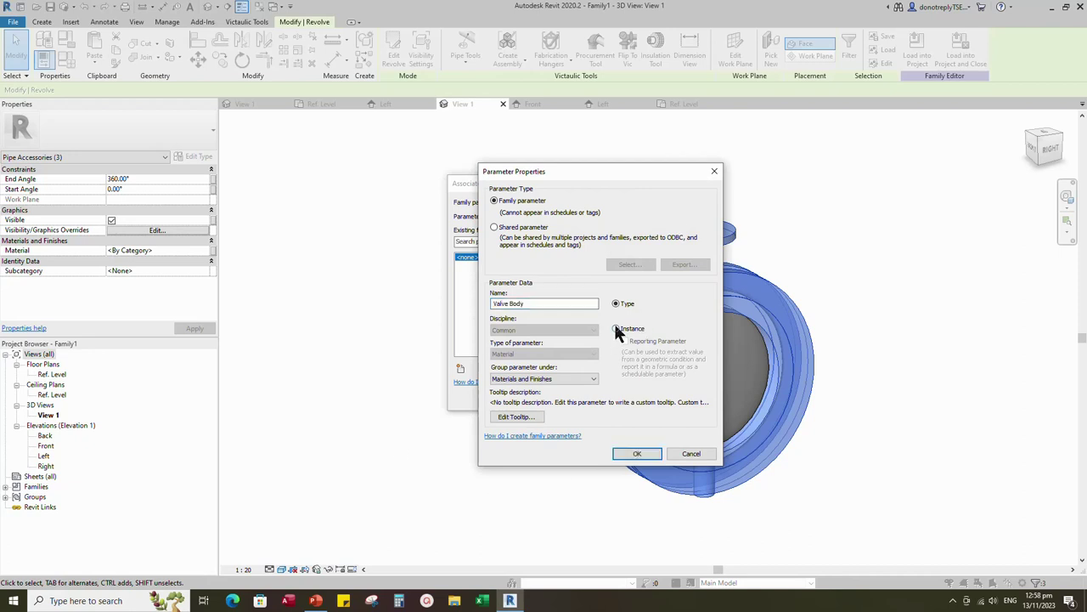
click(637, 454)
click(565, 397)
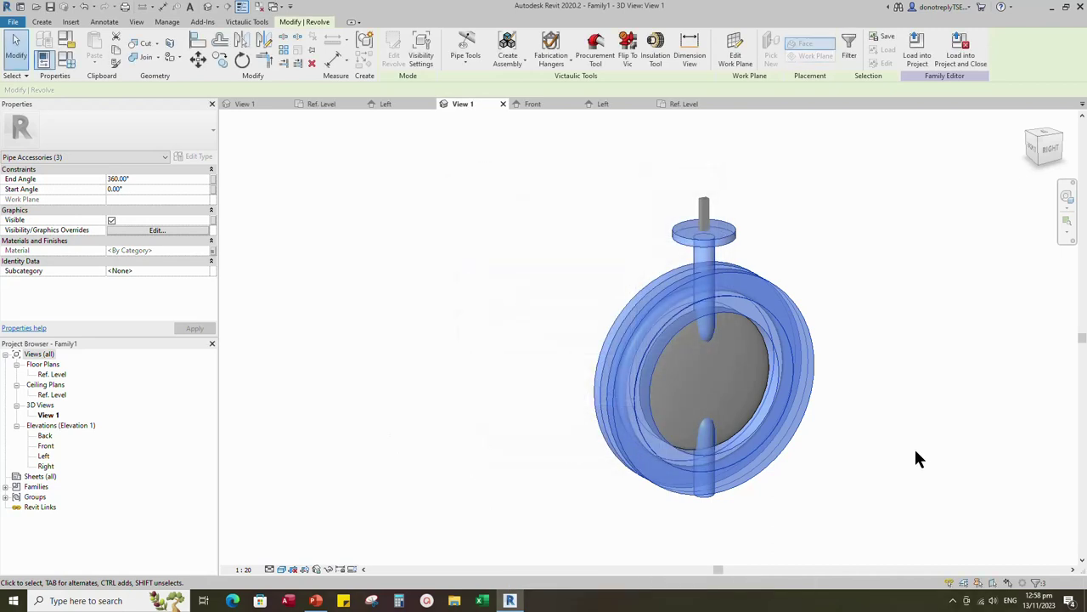
Step: Place Hydronic Supply pipe connectors on the two opposite circular faces of the valve body
shift+middle_drag(1085, 389, 656, 399)
click(41, 22)
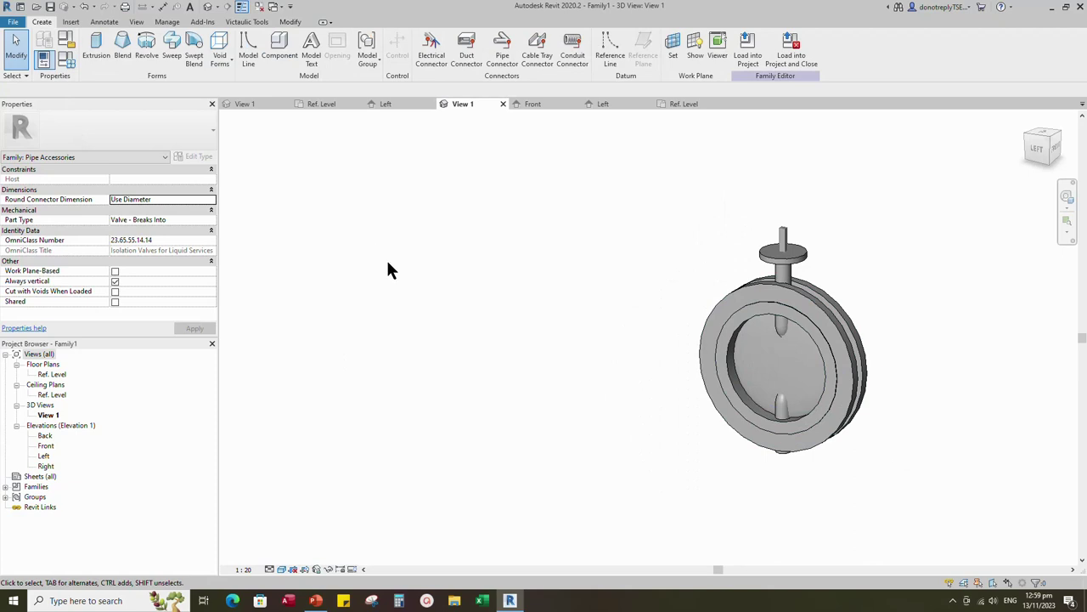
click(502, 49)
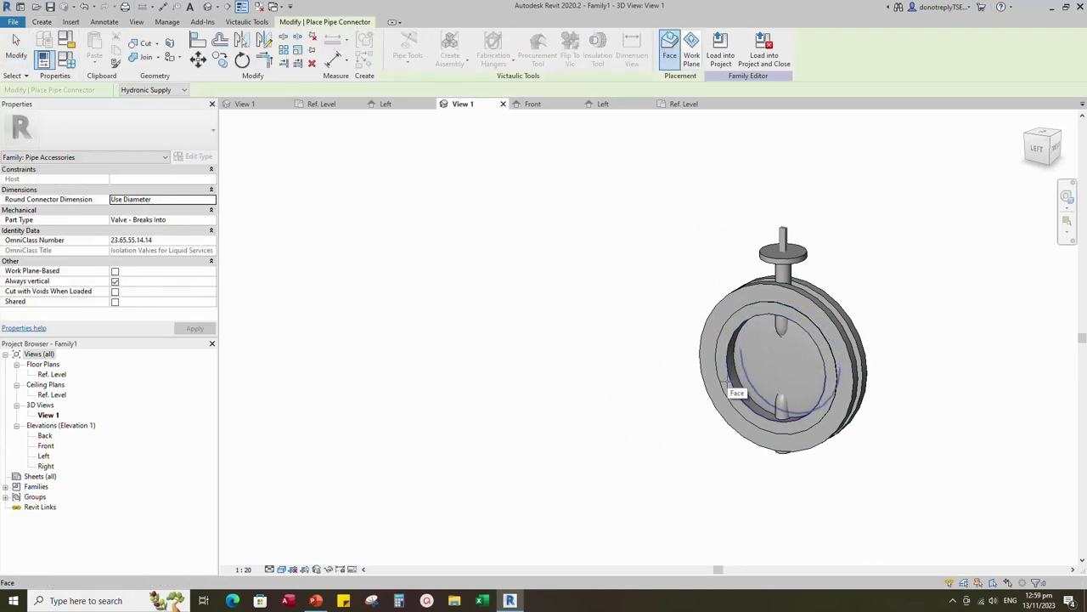
shift+middle_drag(921, 463, 580, 468)
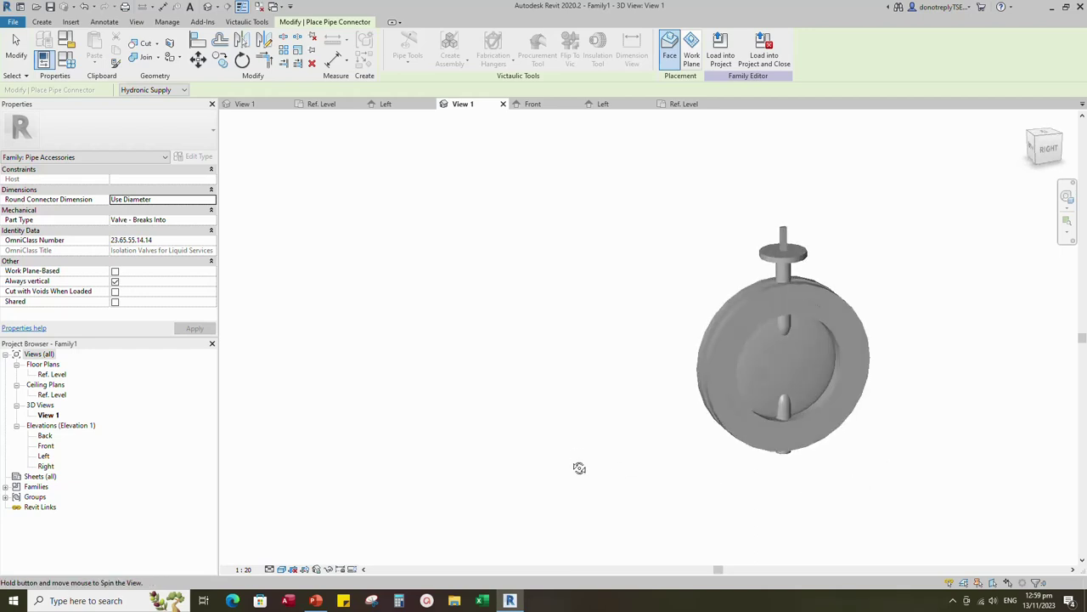
scroll(783, 367, up, 3)
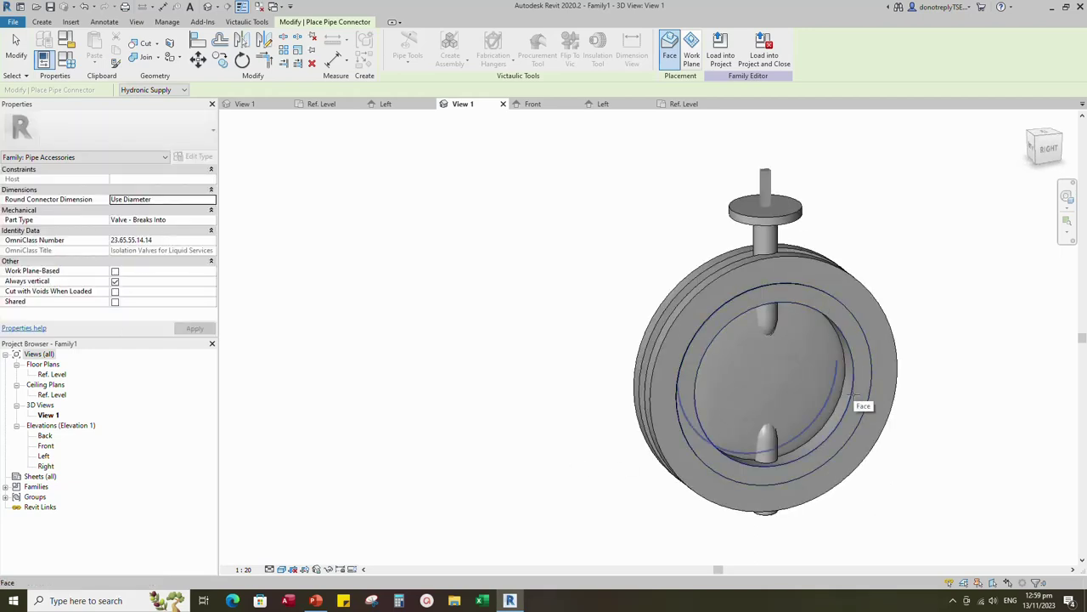
shift+middle_drag(857, 399, 544, 500)
click(807, 356)
key(Escape)
scroll(940, 433, down, 2)
shift+middle_drag(939, 478, 1045, 510)
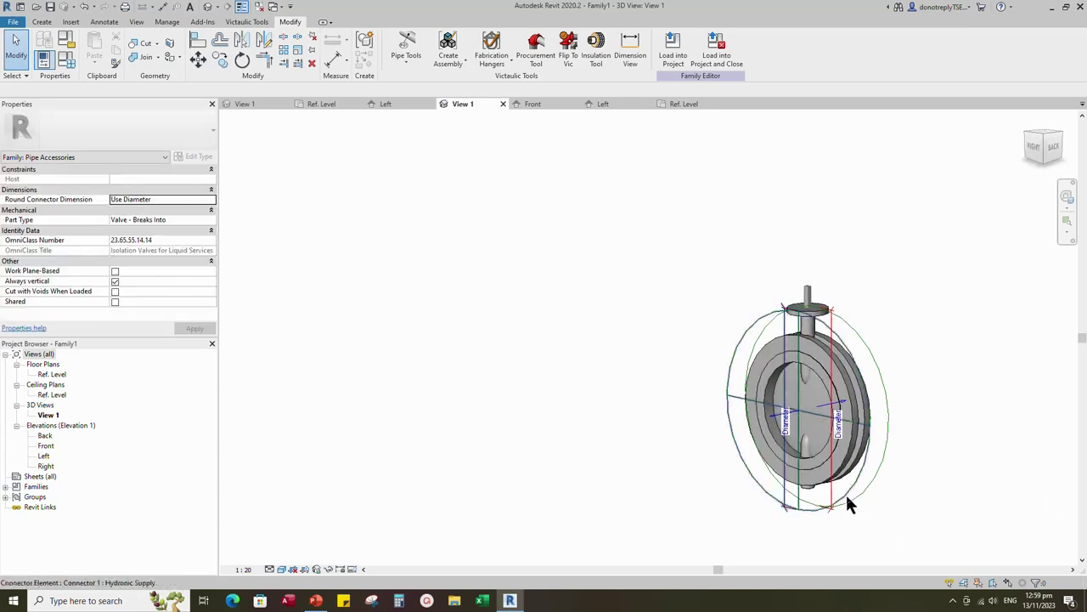
Step: Associate the diameter of both pipe connectors with the Nominal Diameter family parameter
click(850, 503)
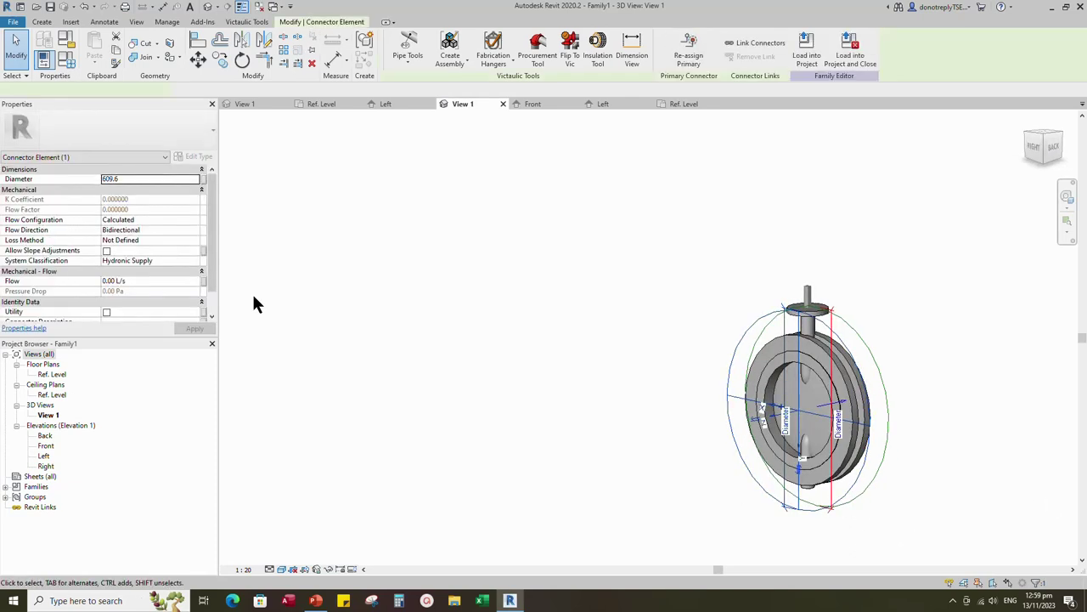
click(204, 179)
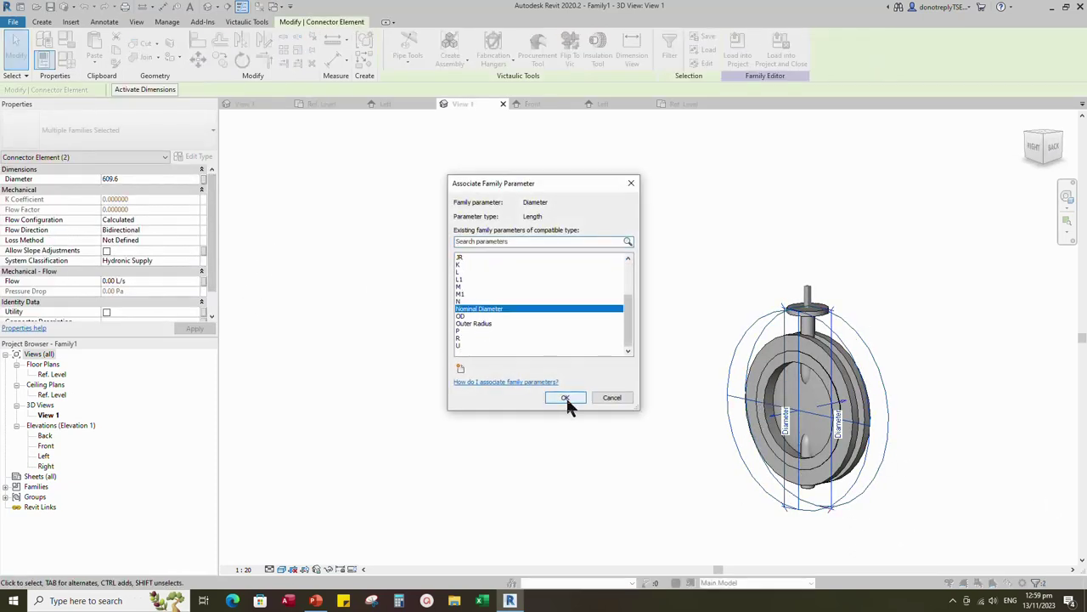
click(566, 399)
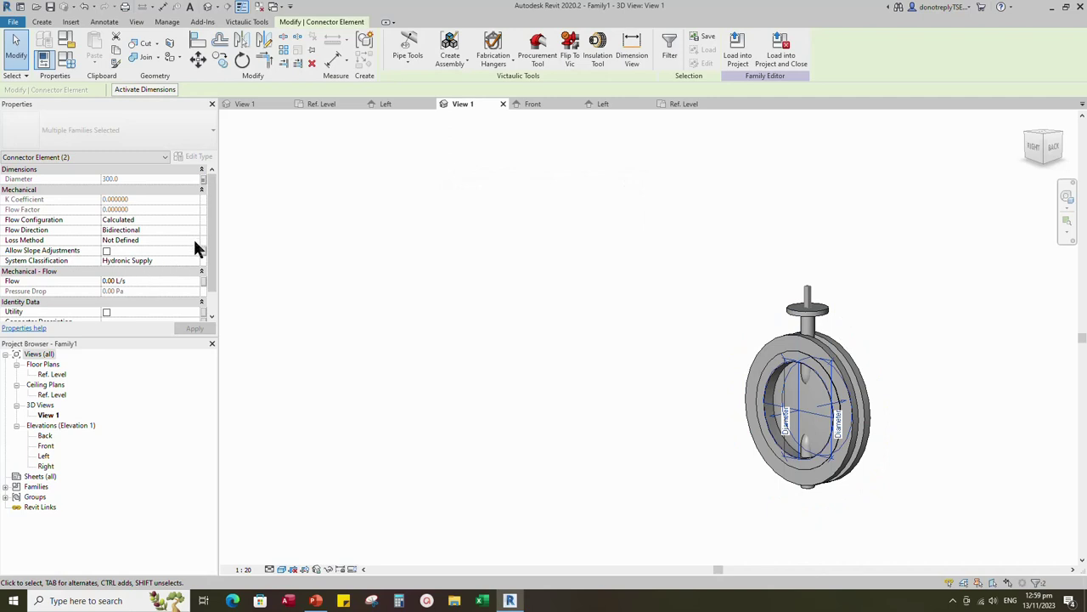
Step: Set both connectors' loss method to K Coefficient and system classification to Global
click(195, 241)
click(139, 260)
click(175, 260)
scroll(128, 313, down, 2)
click(136, 320)
scroll(145, 284, down, 1)
click(195, 328)
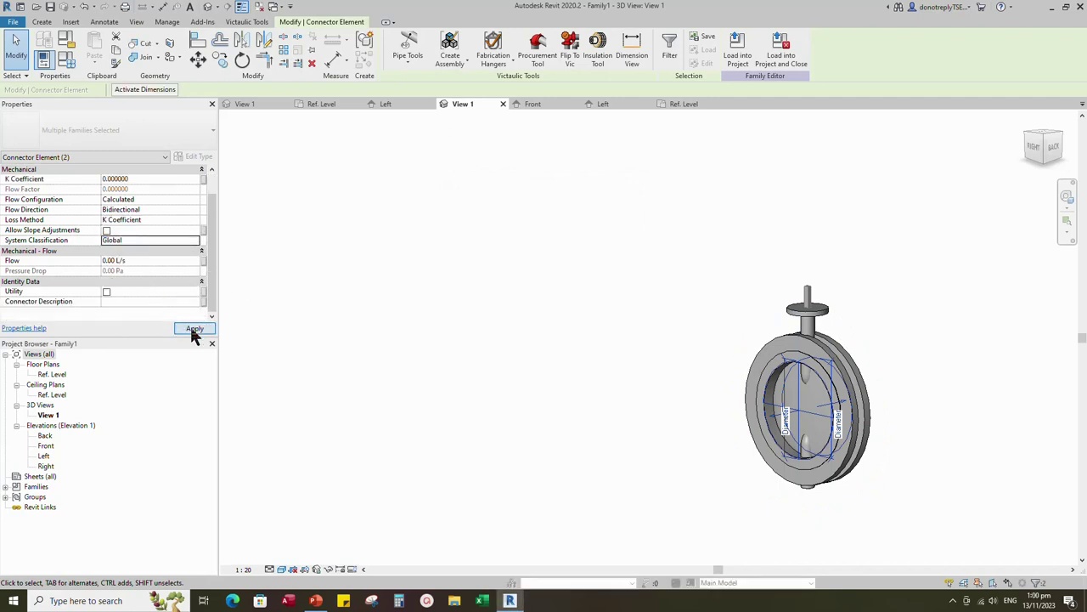
click(468, 375)
Step: Link the two opposite pipe connectors of the valve body to each other
scroll(838, 496, up, 2)
shift+middle_drag(838, 496, 1028, 425)
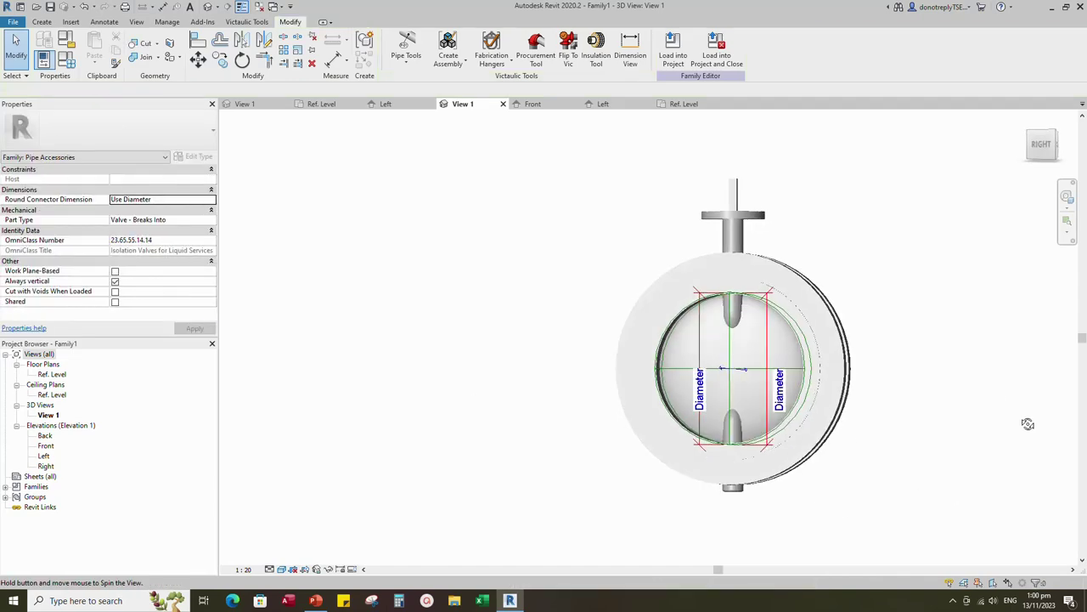
click(1046, 149)
shift+middle_drag(950, 397, 549, 473)
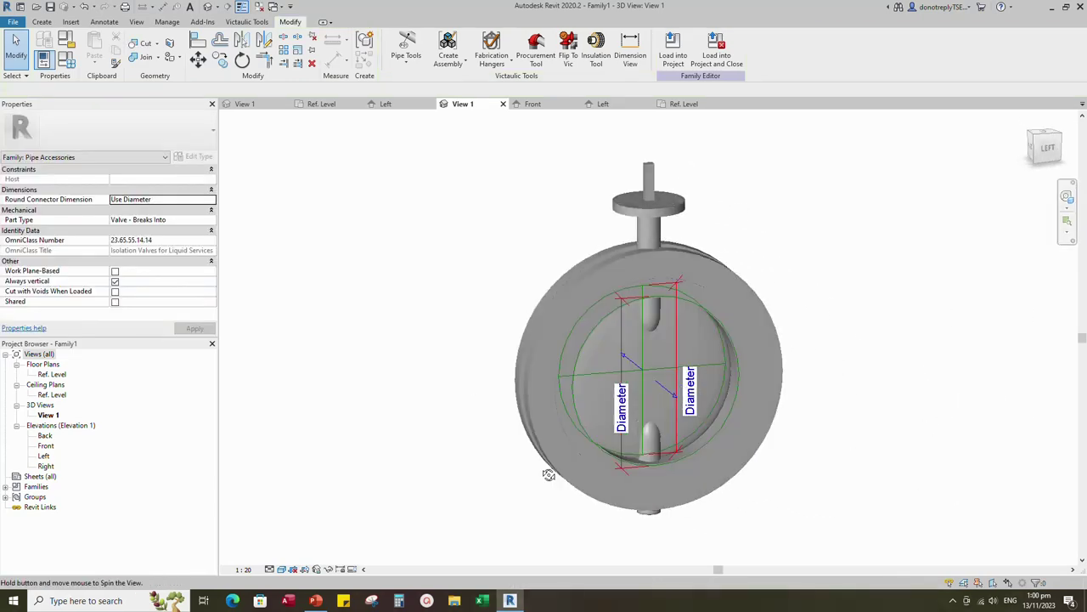
click(1055, 151)
shift+middle_drag(923, 460, 722, 452)
scroll(706, 450, up, 3)
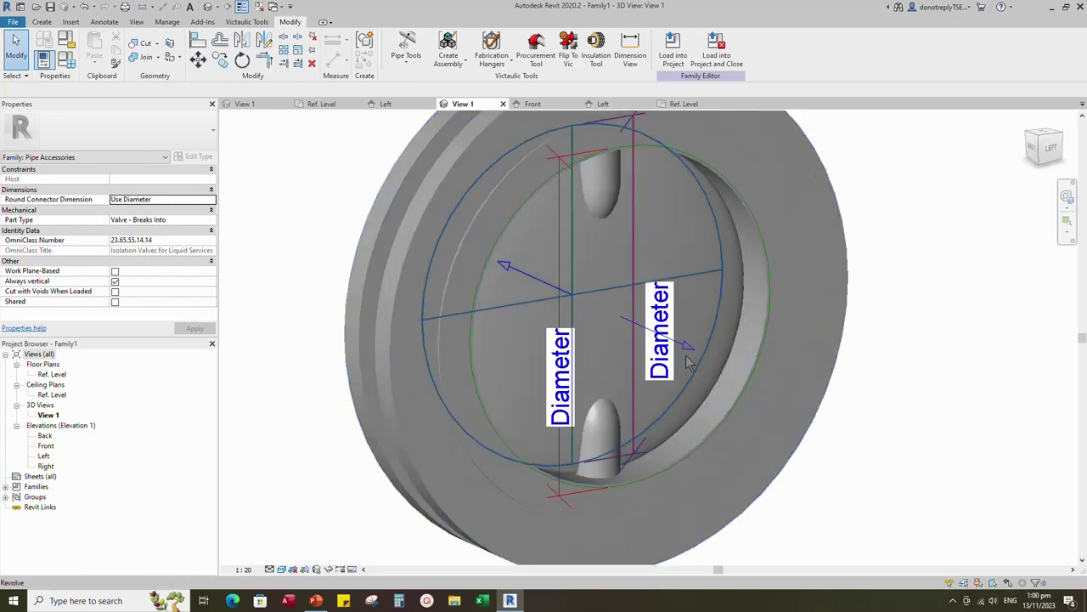
click(689, 348)
click(756, 42)
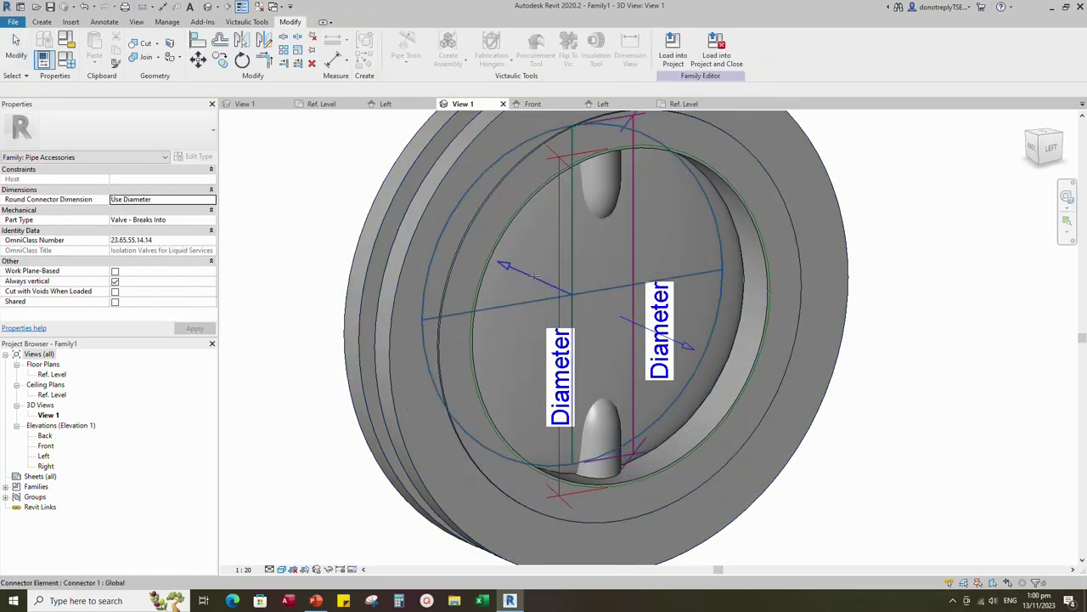
click(502, 263)
click(691, 348)
click(920, 373)
Step: Open the material selection for the Valve Body parameter in the family types
scroll(872, 422, down, 3)
shift+middle_drag(872, 422, 1009, 459)
click(809, 401)
shift+middle_drag(952, 420, 715, 439)
click(927, 444)
scroll(918, 467, up, 2)
key(f)
key(t)
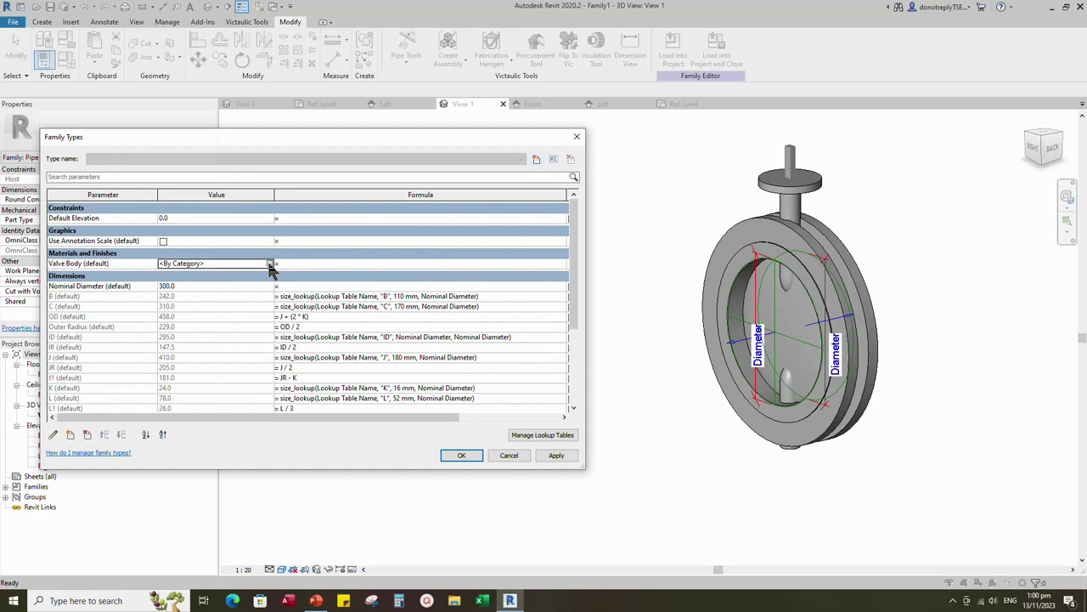
click(268, 264)
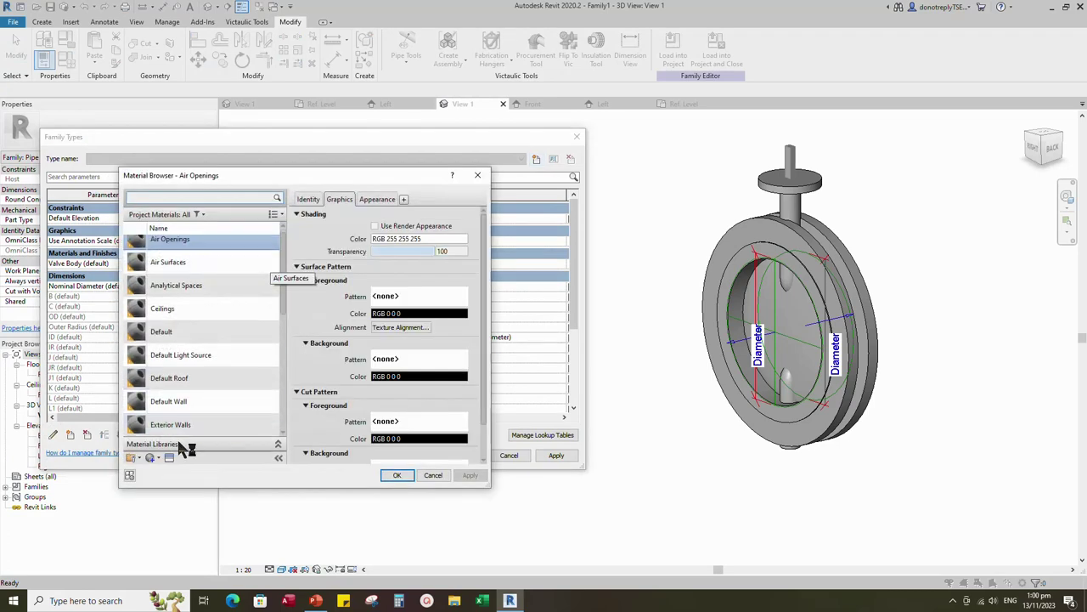
Step: Create a new material named Valve Body_Paint-Medium Blue
click(155, 458)
right_click(180, 328)
click(201, 362)
text(Valve)
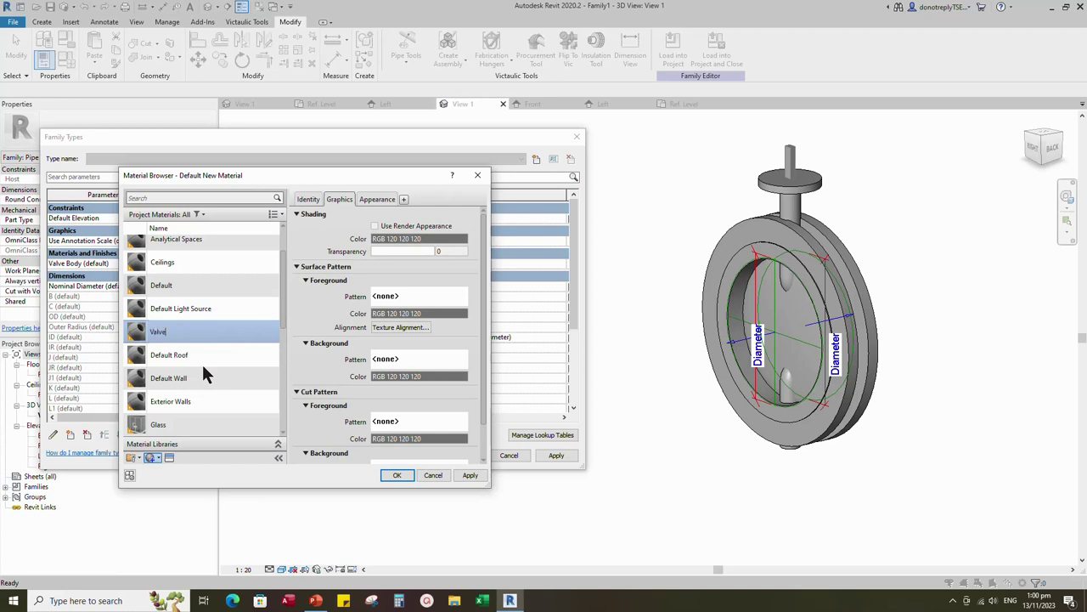
key(Return)
text(B)
key(Return)
text(Paint-Medium Blue)
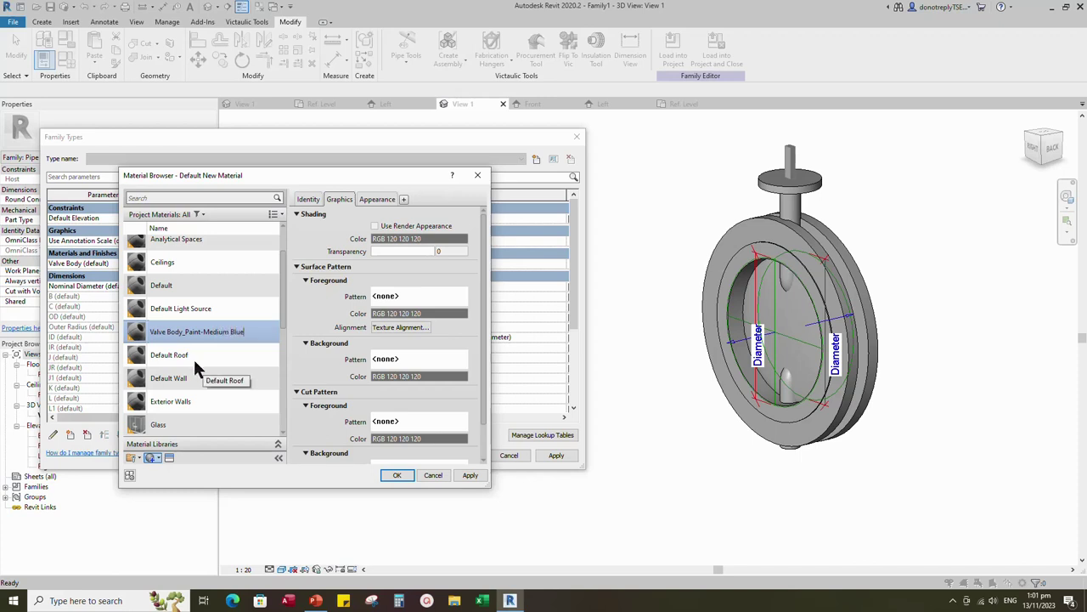
click(472, 477)
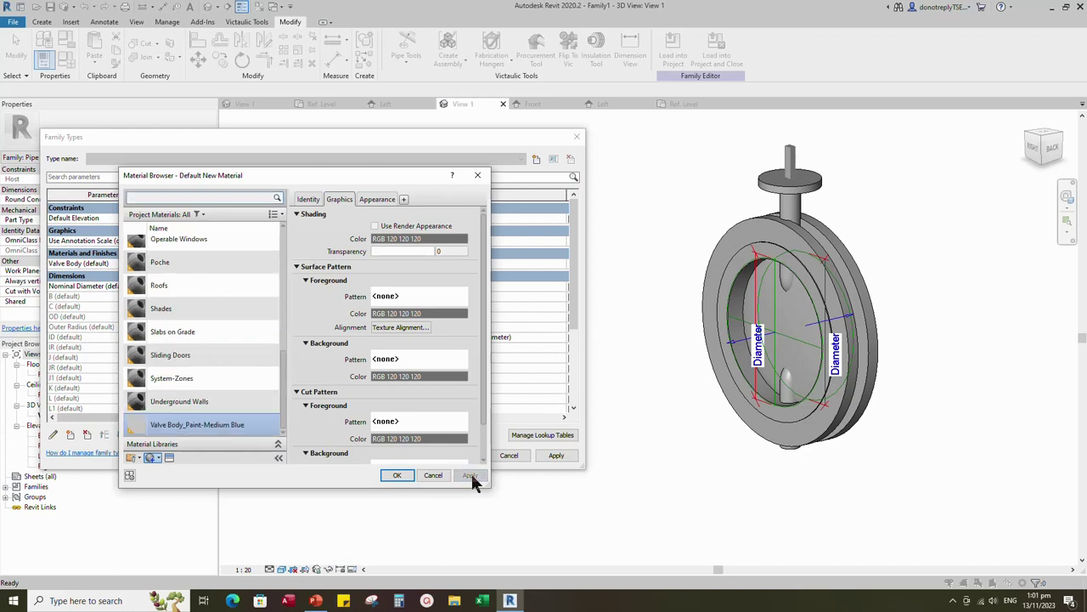
Step: Replace the new material's appearance with the Paint - Enamel Glossy (Blue) asset from the asset library
click(169, 458)
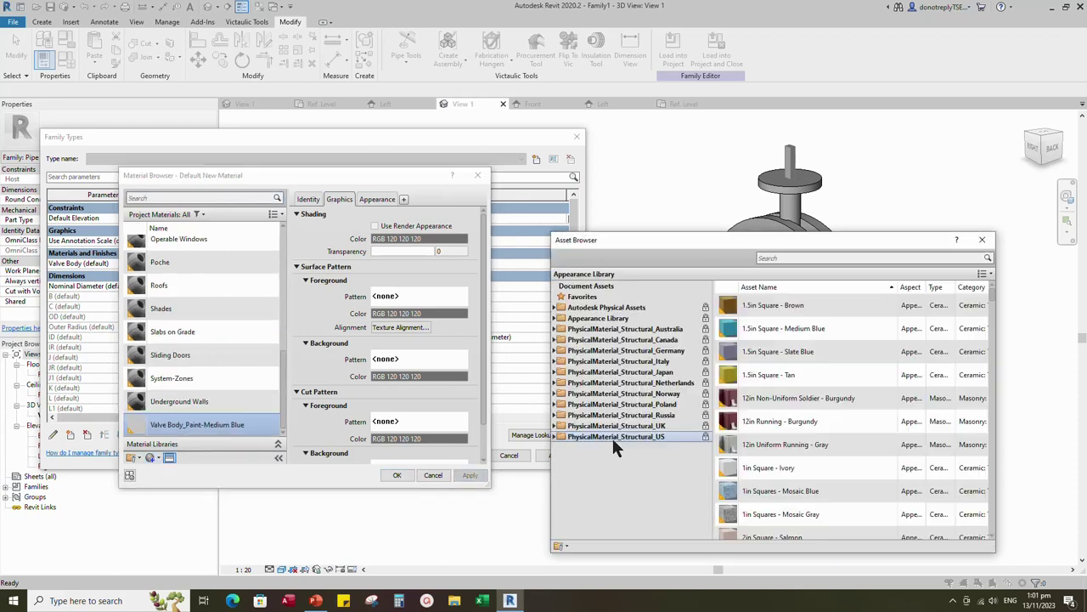
click(561, 307)
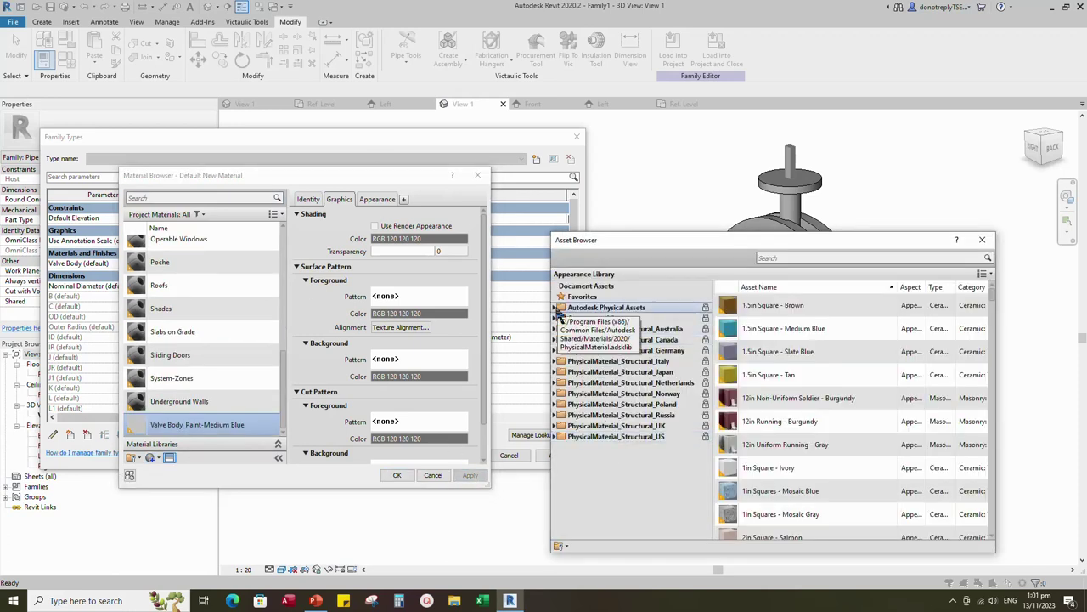
click(583, 502)
click(988, 306)
click(982, 240)
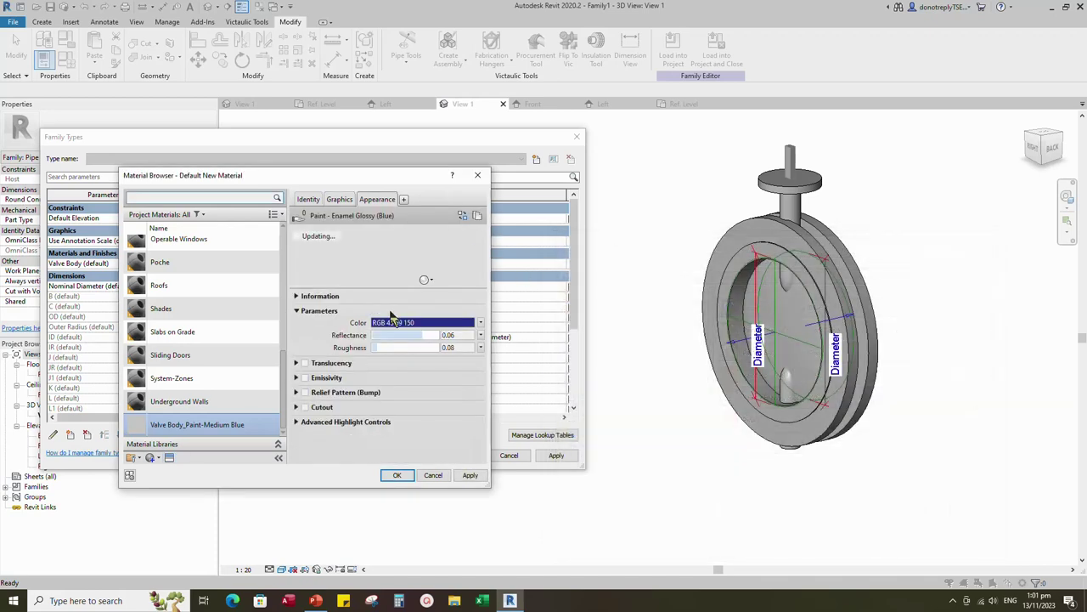
Step: Duplicate the appearance asset and rename the copy Valve Body_Paint - Enamel Glossy (Medium Blue)
click(297, 296)
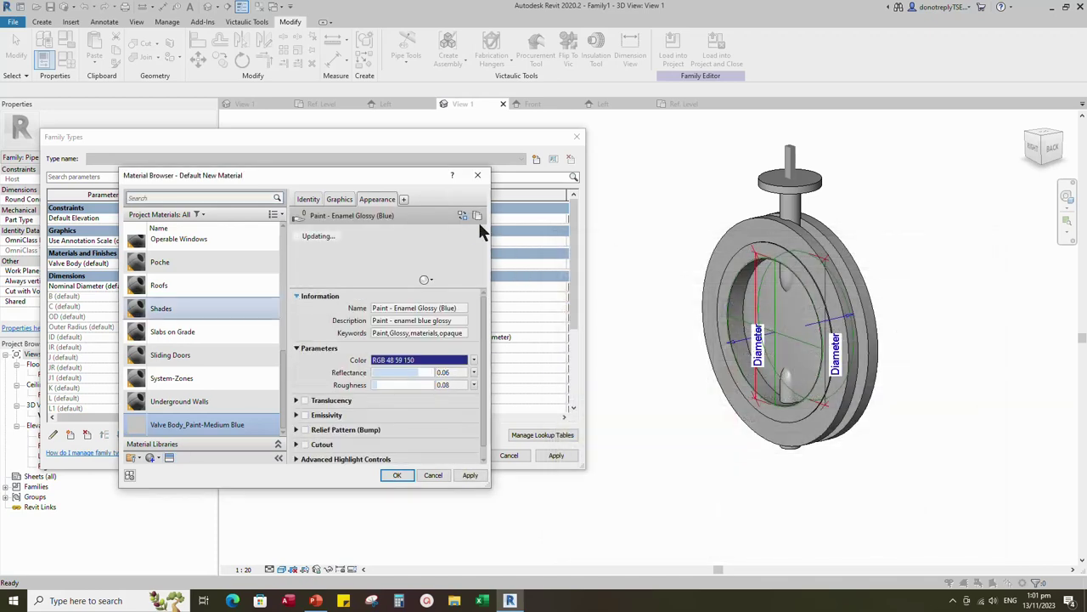
click(461, 308)
key(Home)
text(V)
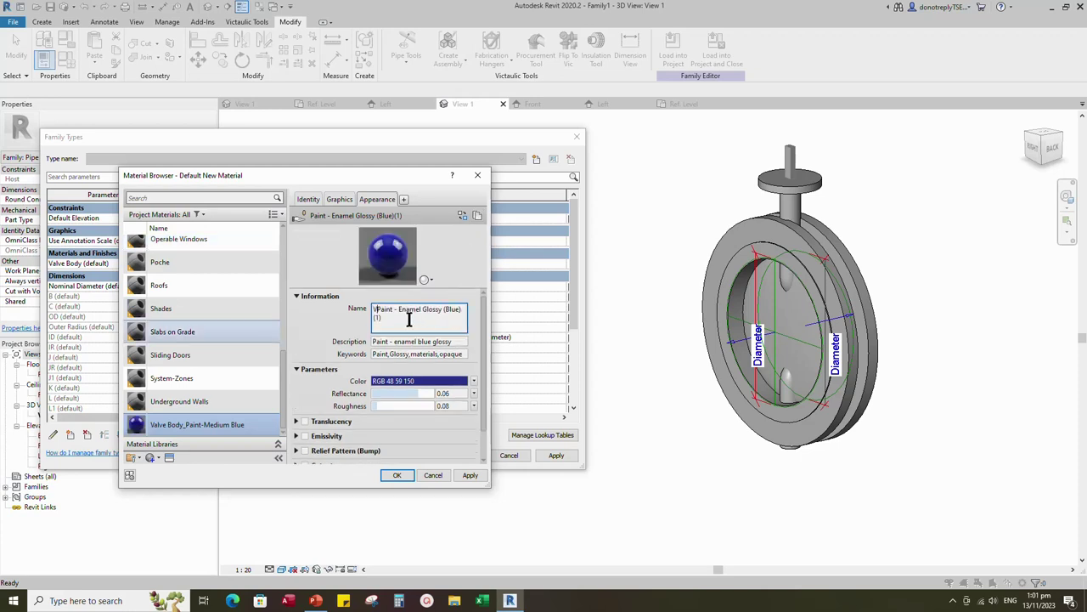
text(alve Body_)
key(BackSpace)
key(BackSpace)
key(BackSpace)
text(Medium)
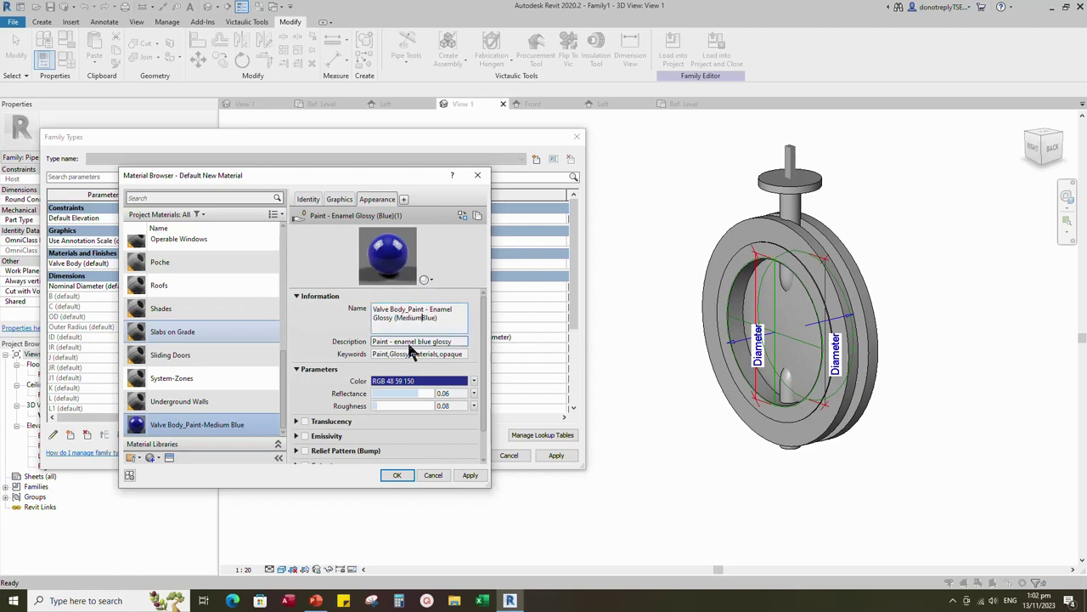
key(Return)
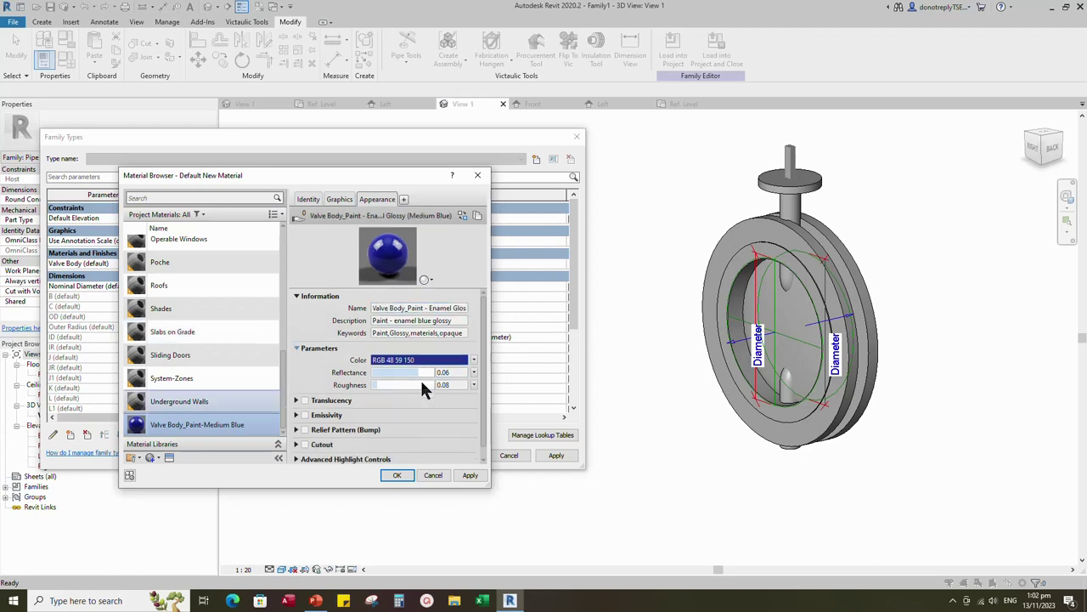
Step: Set the paint appearance colour to RGB 14, 106, 158 and apply it
click(421, 361)
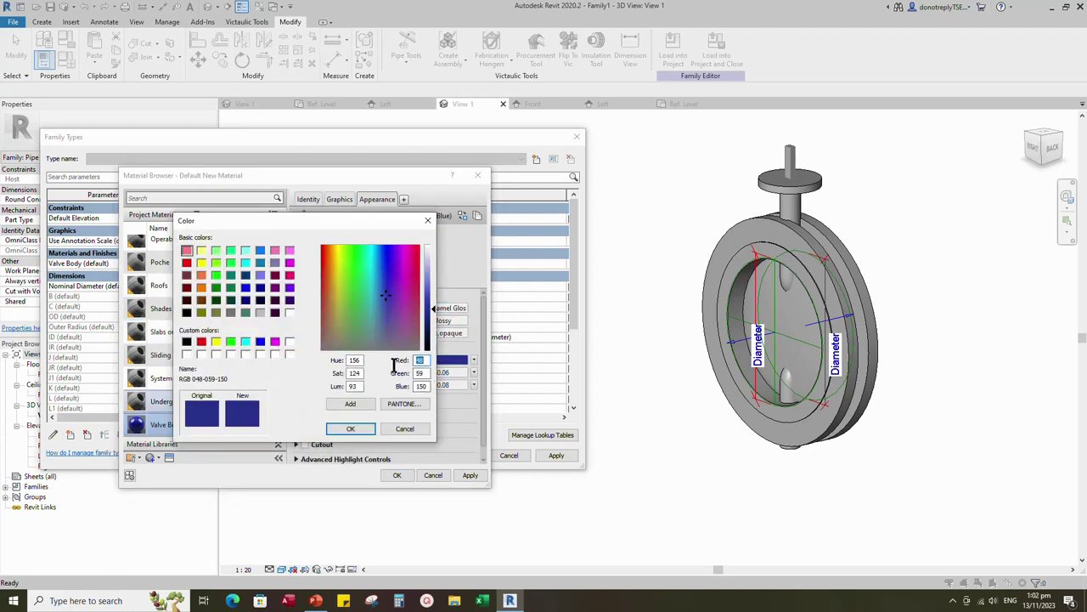
text(14)
key(Tab)
text(106)
key(Tab)
text(158)
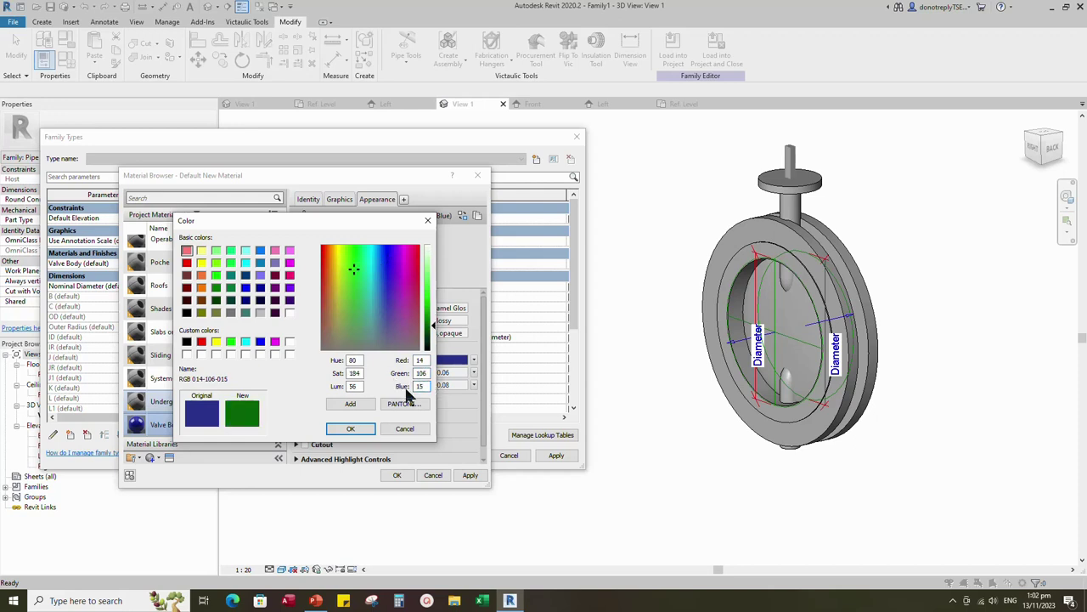
click(350, 428)
click(474, 475)
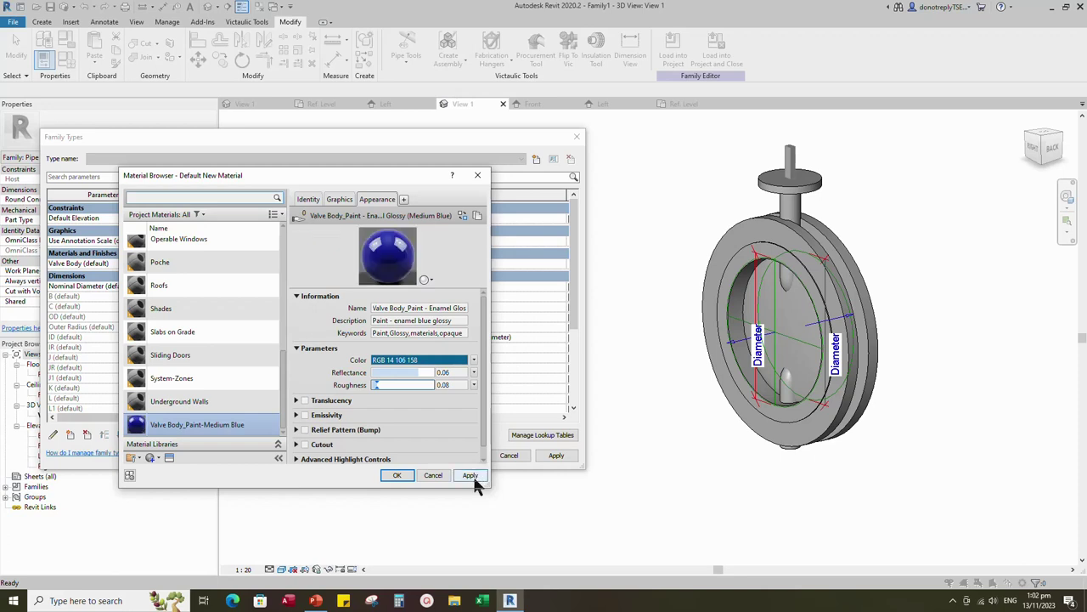
Step: Use the render appearance for the material's shading and assign the material to the Valve Body parameter
click(339, 200)
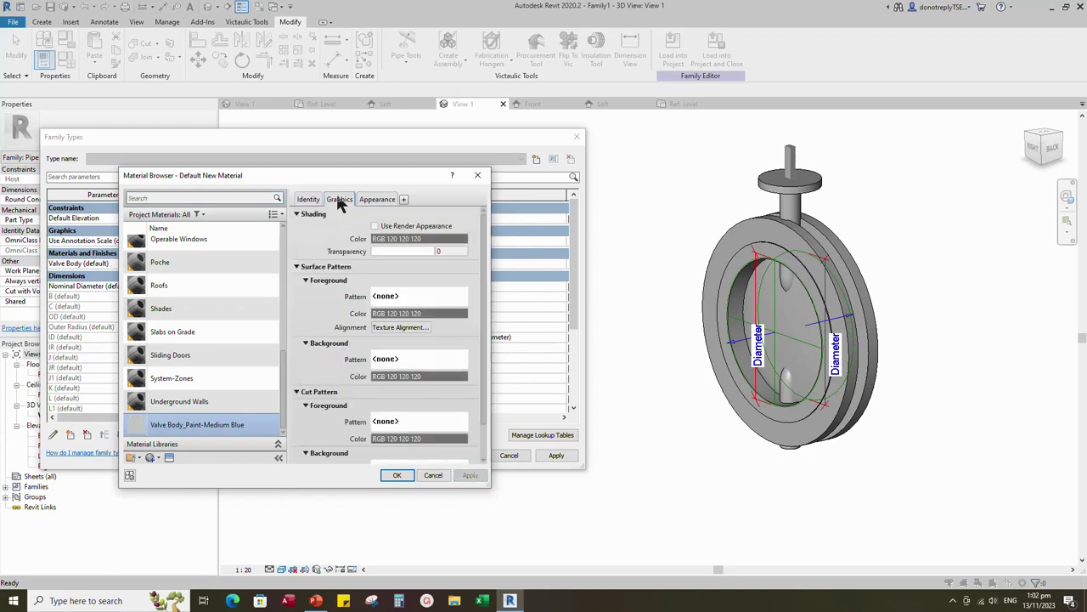
click(397, 474)
click(555, 456)
click(461, 456)
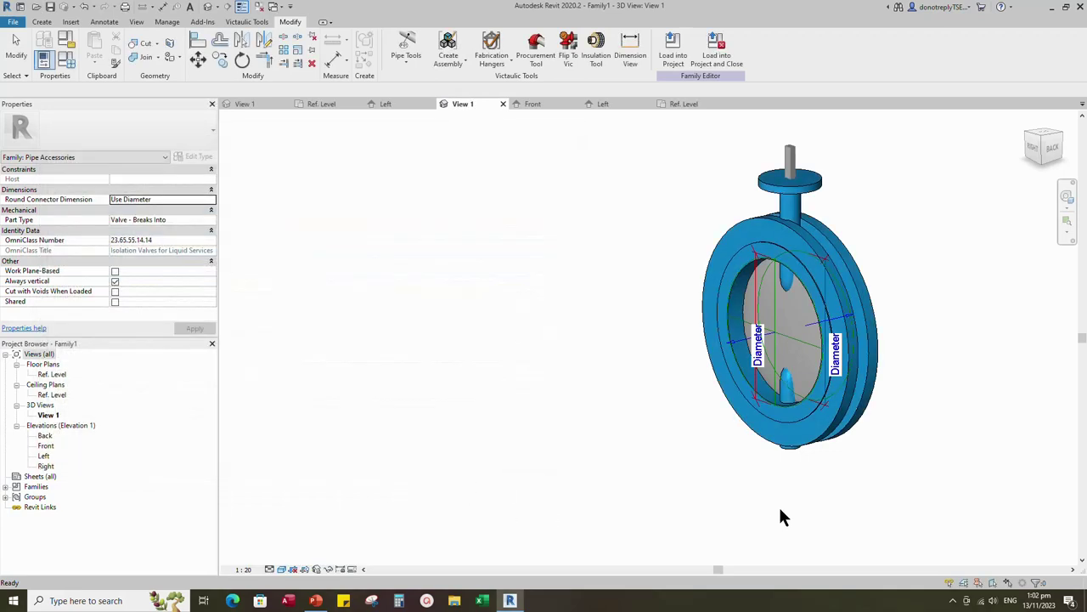
Step: Load the CEPHAS Butterfly Valve_Gear Box family into Family1
shift+middle_drag(702, 497, 943, 442)
scroll(964, 436, up, 1)
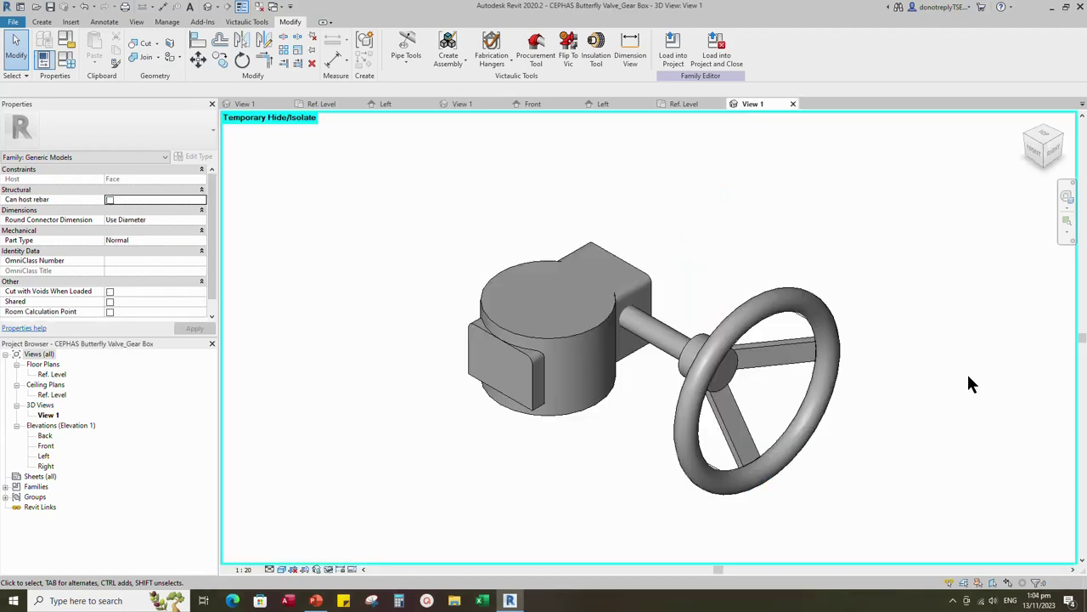
click(672, 51)
click(471, 247)
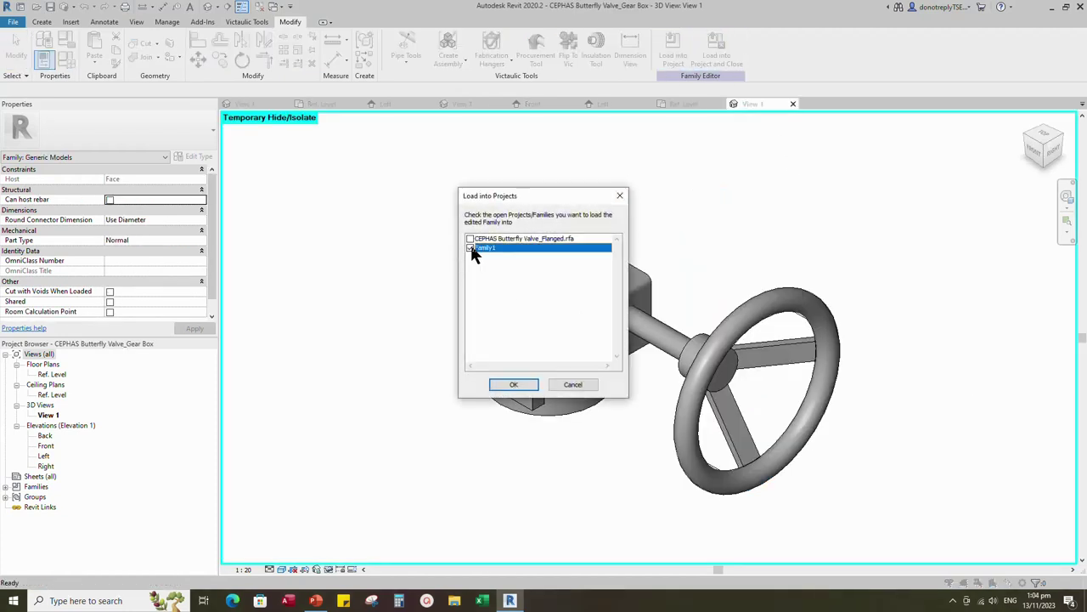
click(502, 384)
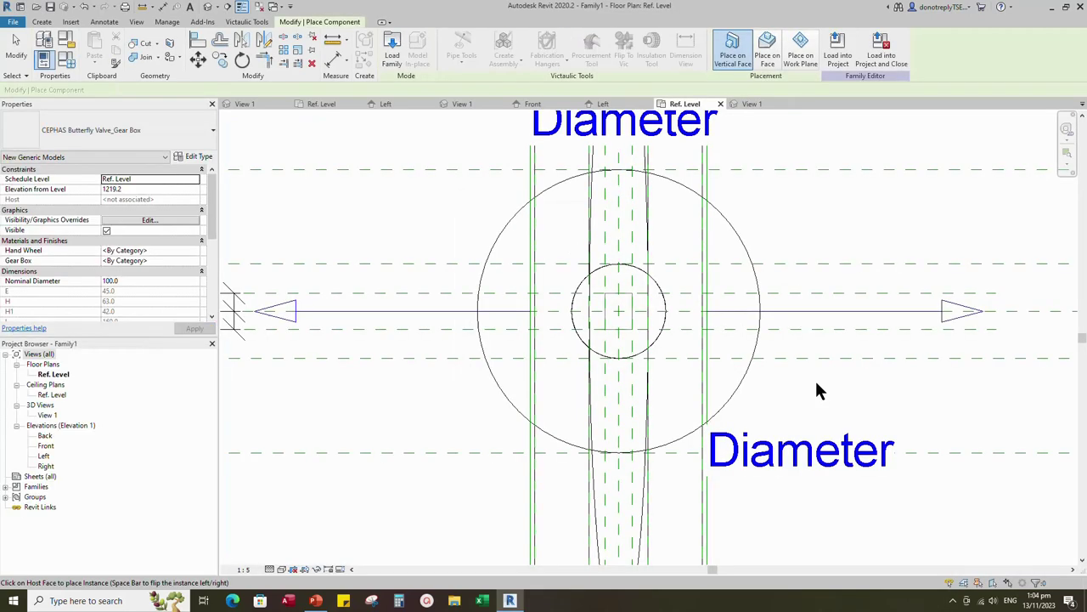
Step: Place the gear box on the upper face of the valve's top flange in the 3D view
click(464, 105)
scroll(741, 189, up, 3)
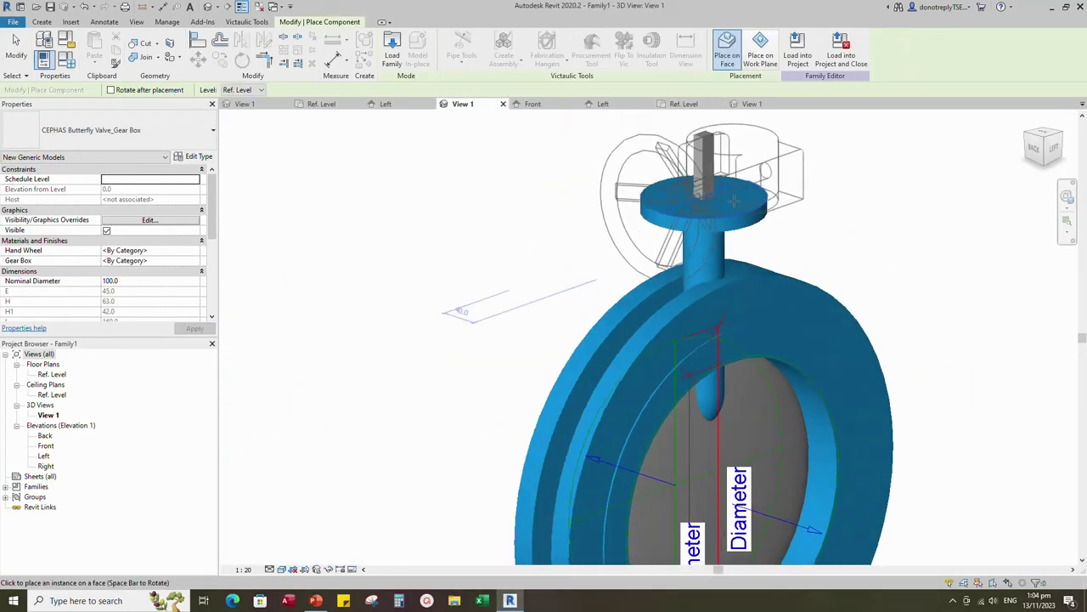
click(734, 200)
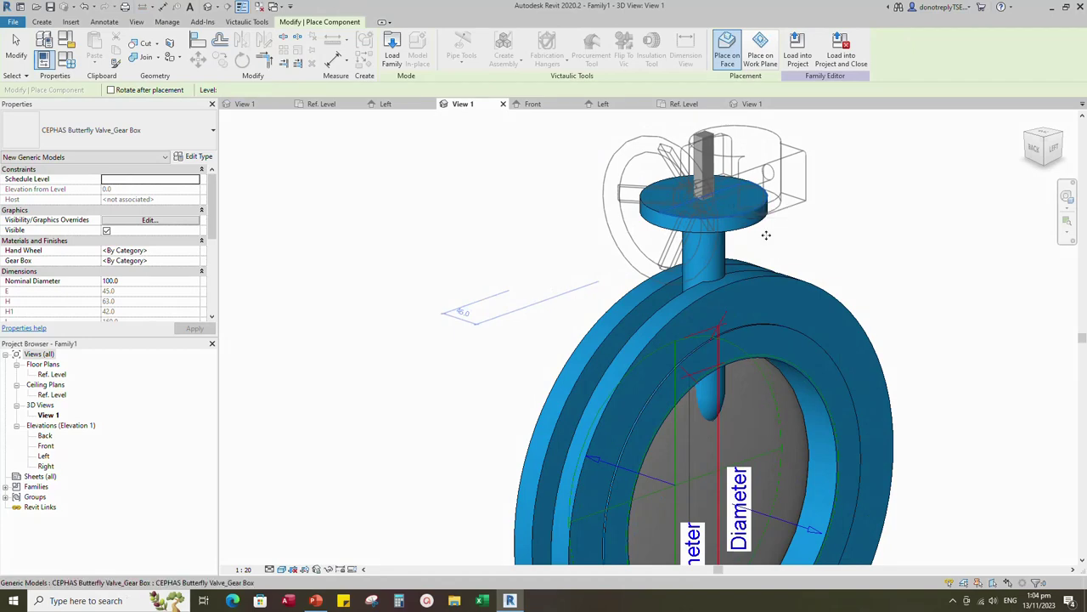
key(Escape)
scroll(862, 251, down, 2)
shift+middle_drag(869, 253, 584, 151)
Step: Rotate the gear box 180 degrees in the Left elevation so its handwheel points to the opposite side
click(602, 104)
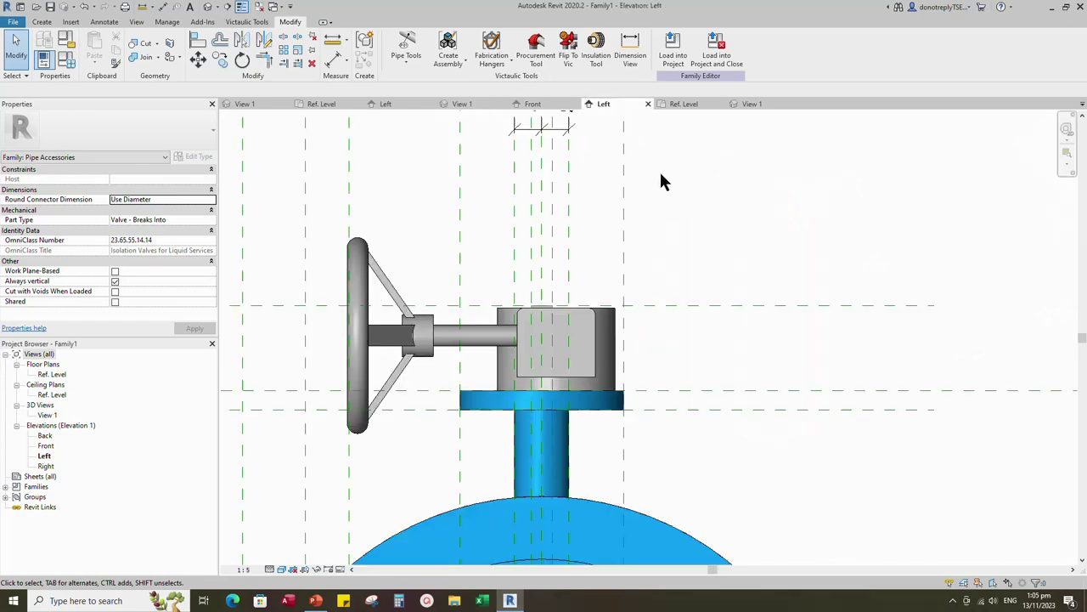
scroll(648, 347, down, 2)
click(542, 345)
key(space)
key(space)
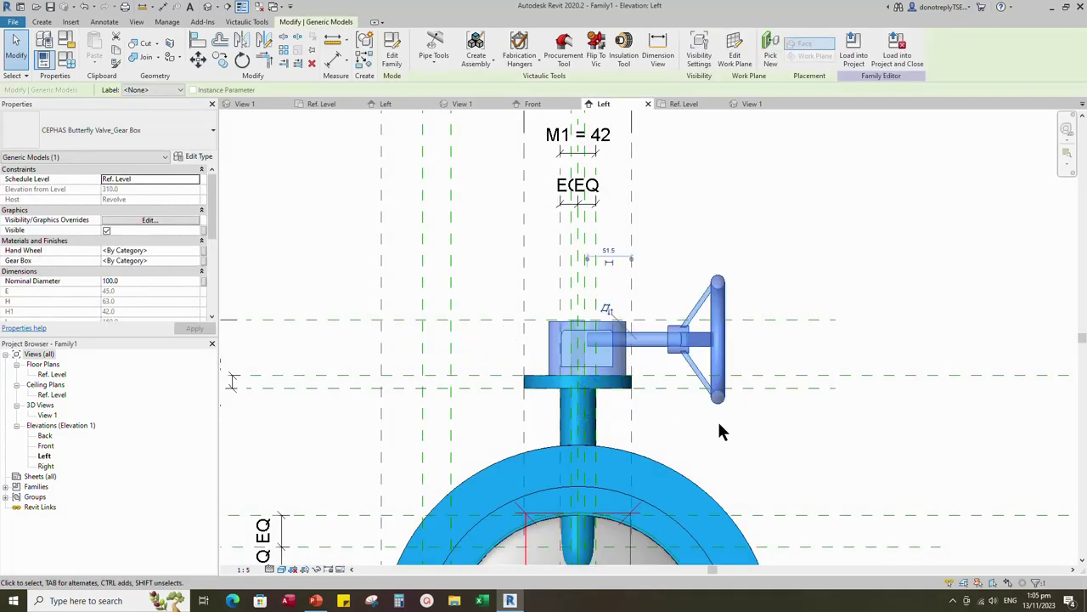
key(Escape)
Step: Align the gear box's centre with the Center (Front/Back) reference plane in the Left elevation and lock the alignment
scroll(741, 290, down, 2)
scroll(742, 365, up, 2)
click(198, 40)
scroll(594, 288, down, 3)
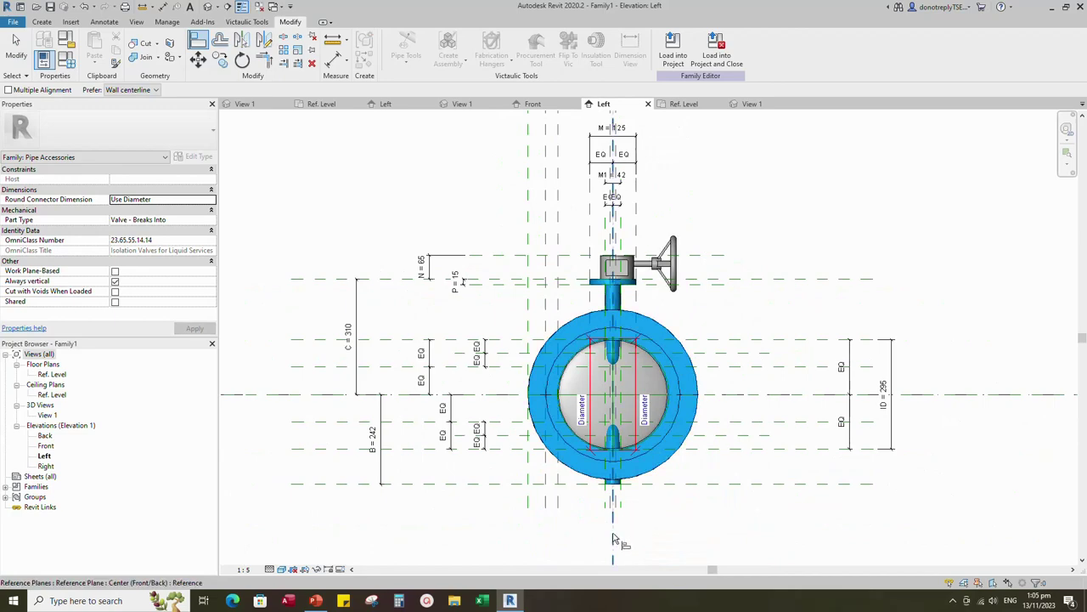
scroll(619, 272, up, 2)
click(623, 263)
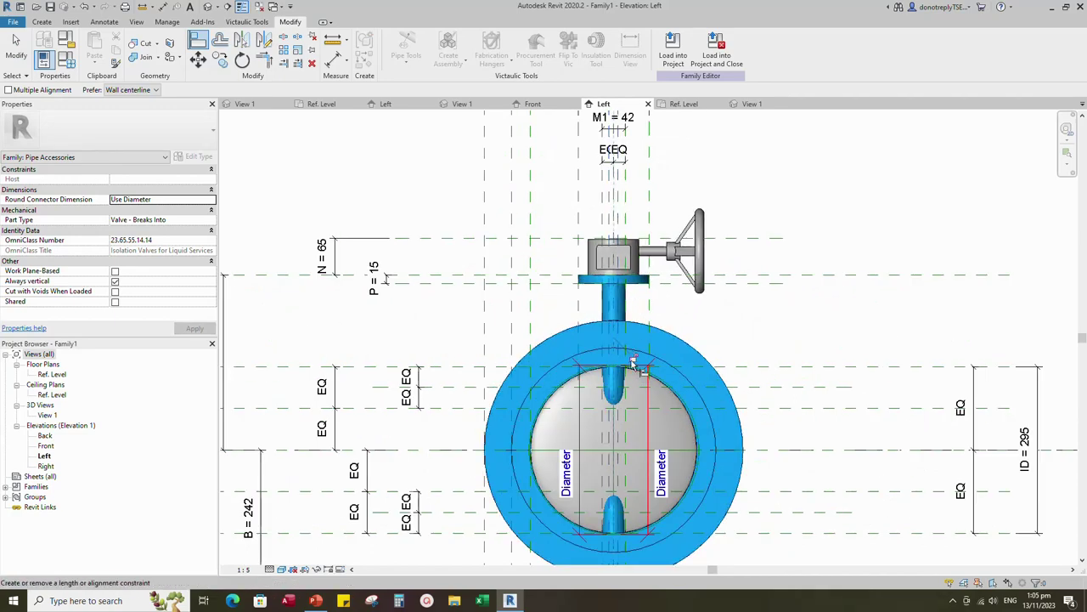
scroll(646, 323, down, 1)
Step: Align the gear box's centre with the valve's vertical centre reference plane in the Front elevation and lock the alignment
click(533, 104)
scroll(608, 503, up, 5)
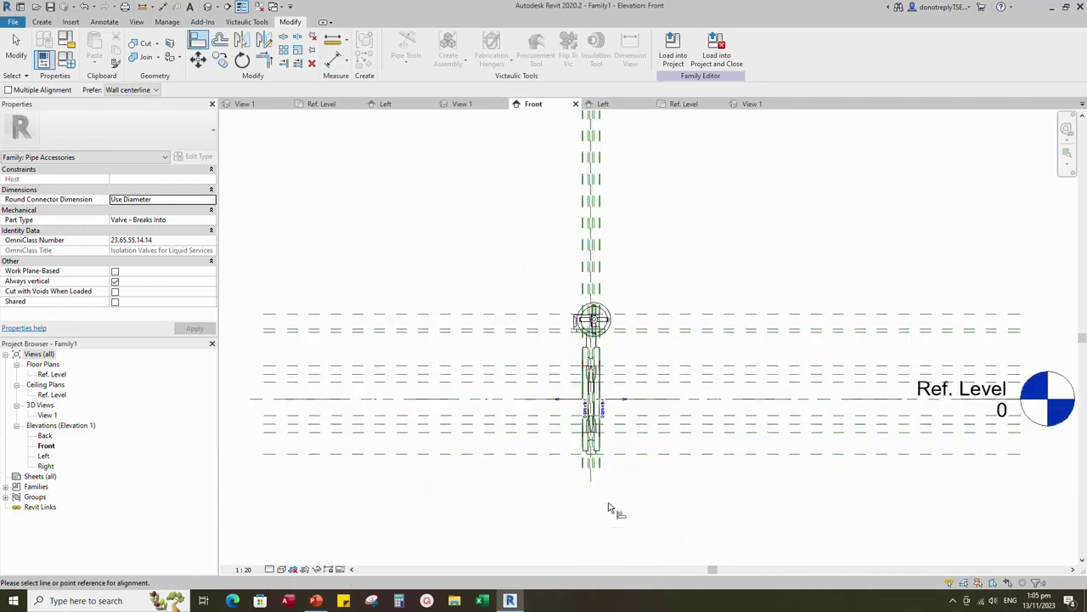
scroll(619, 343, down, 4)
click(206, 38)
scroll(566, 528, up, 3)
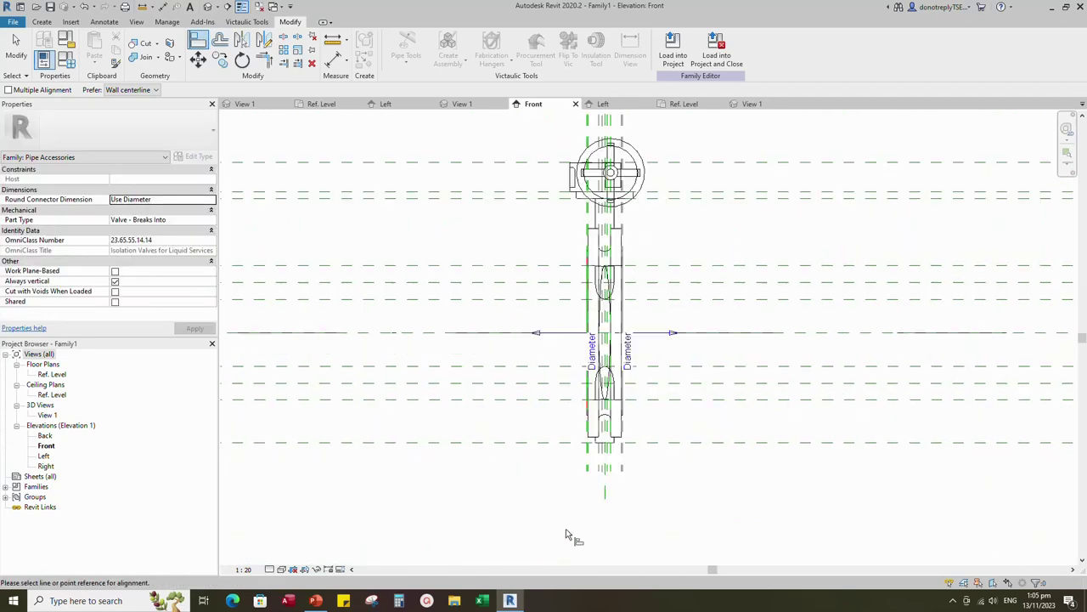
click(612, 481)
scroll(599, 229, up, 4)
middle_drag(594, 380, 594, 459)
scroll(579, 272, down, 2)
click(585, 316)
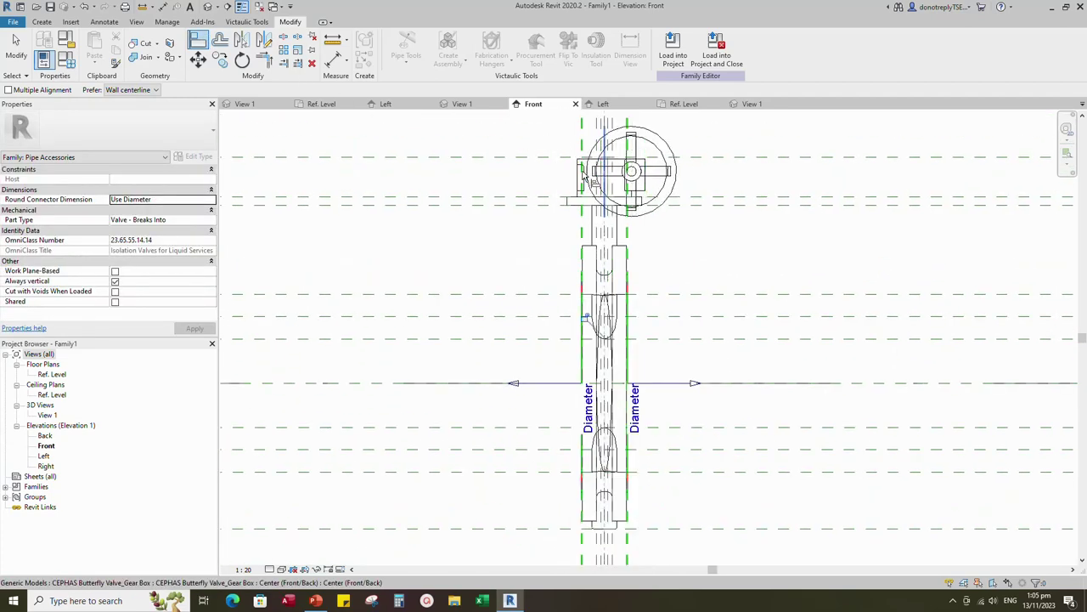
key(Escape)
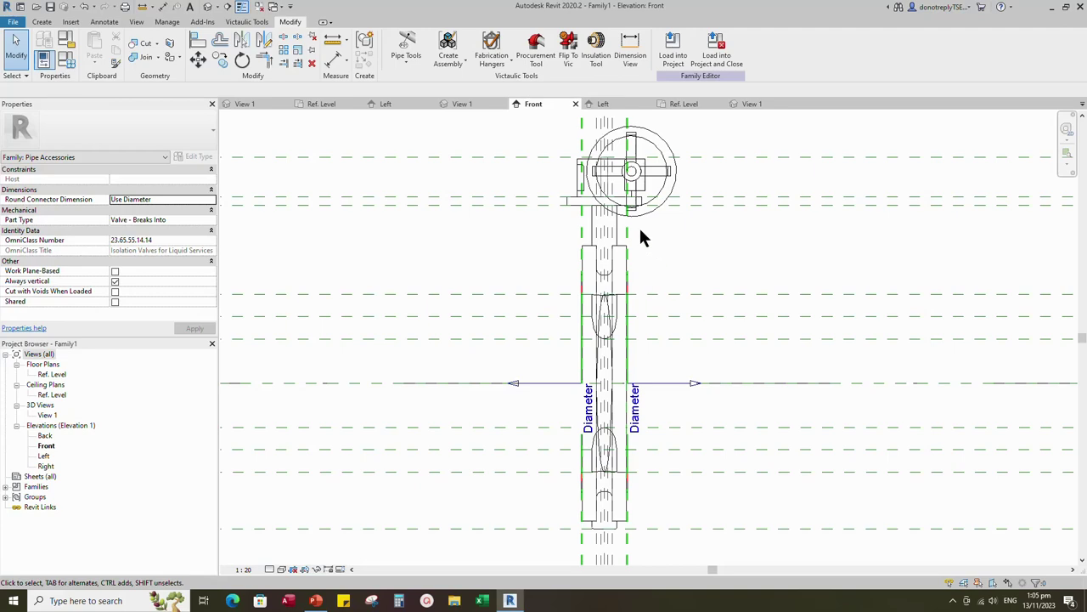
Step: Associate the nested gear box's Nominal Diameter with the valve family's Nominal Diameter parameter
key(ctrl+Tab)
shift+middle_drag(556, 223, 936, 401)
scroll(610, 308, up, 2)
scroll(933, 359, down, 2)
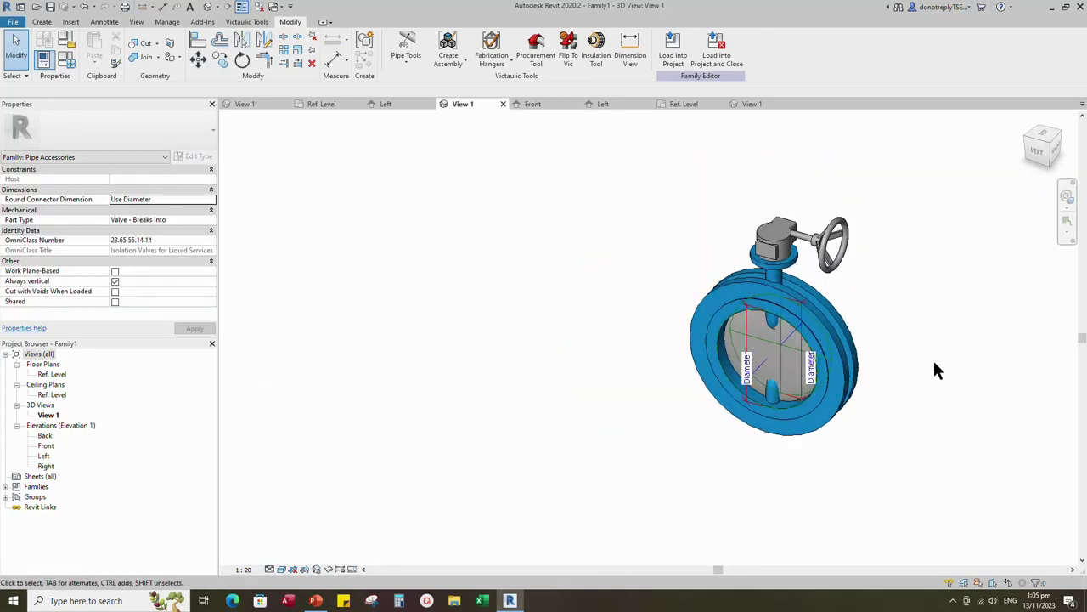
click(819, 255)
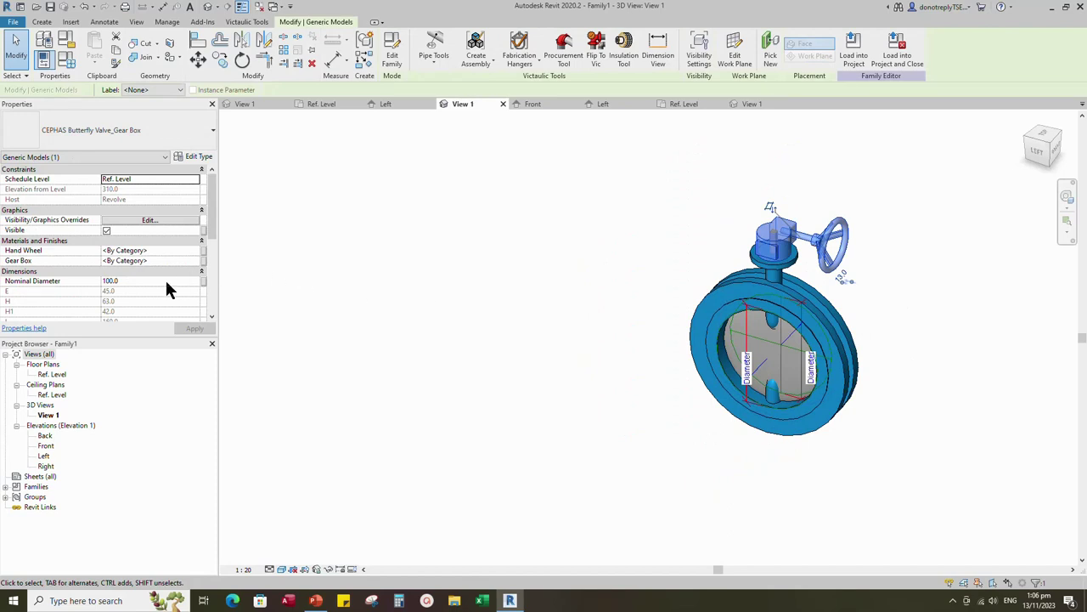
scroll(166, 281, down, 2)
click(203, 229)
scroll(512, 316, down, 3)
click(519, 309)
click(565, 396)
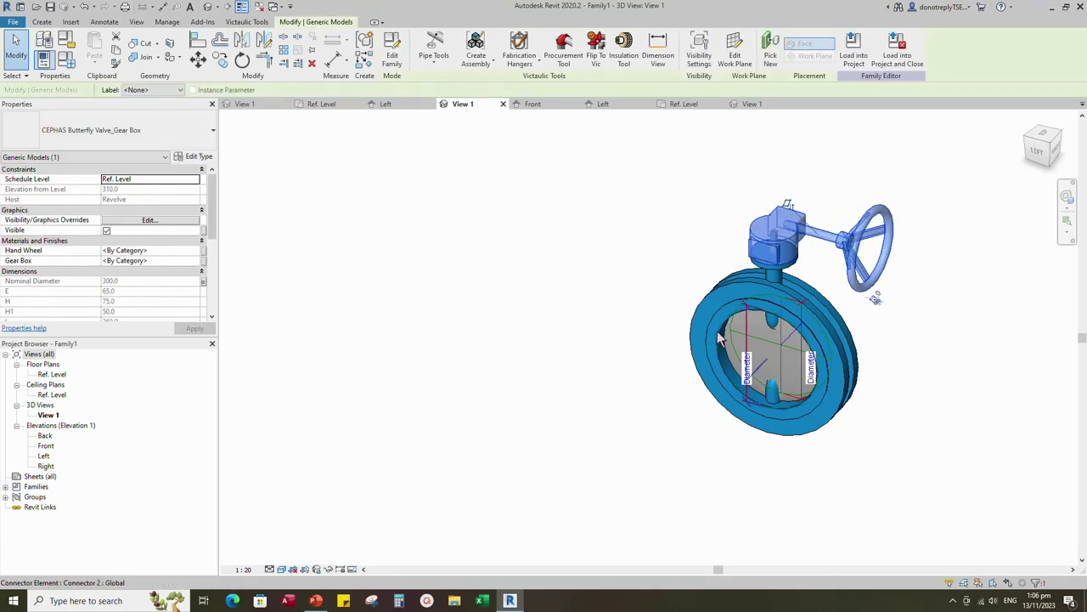
Step: Link the gear box's Hand Wheel material to a new instance family parameter named Hand Wheel under Materials and Finishes
click(204, 252)
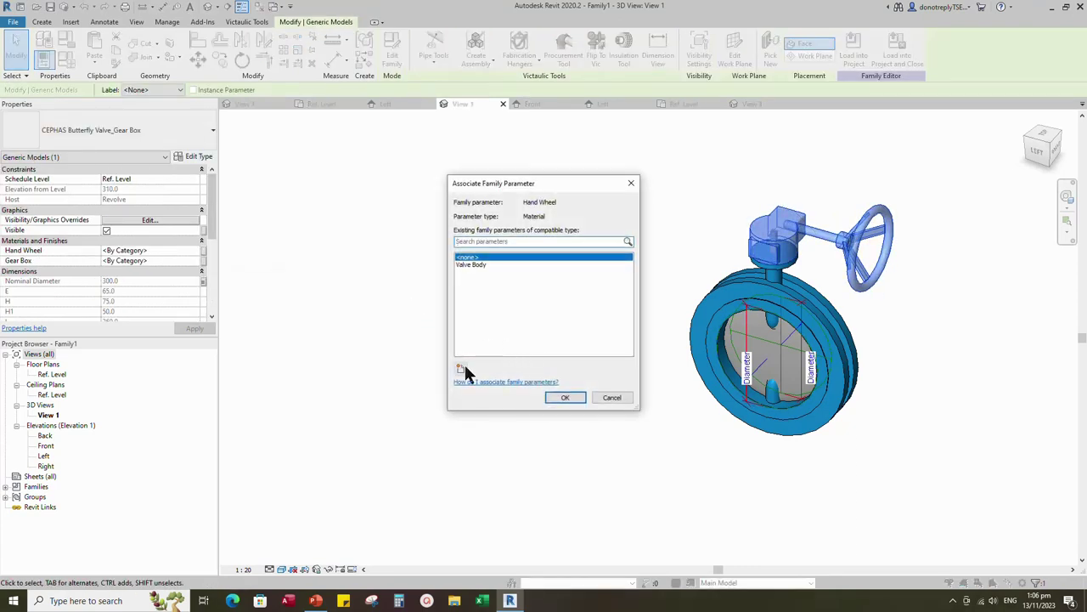
click(459, 372)
text(Hand )
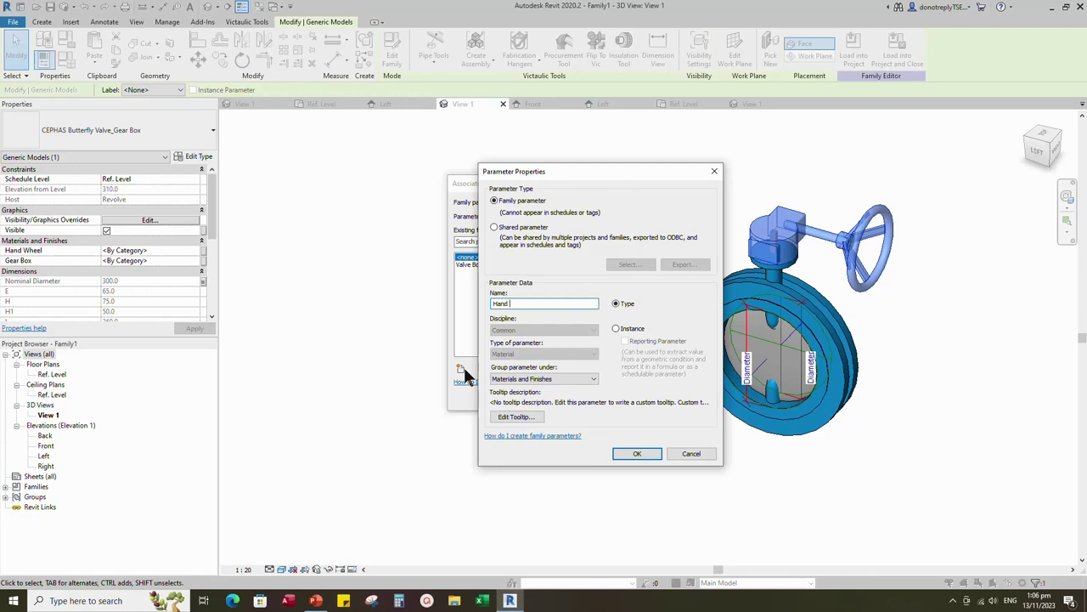
text(Wheel)
click(636, 454)
click(564, 398)
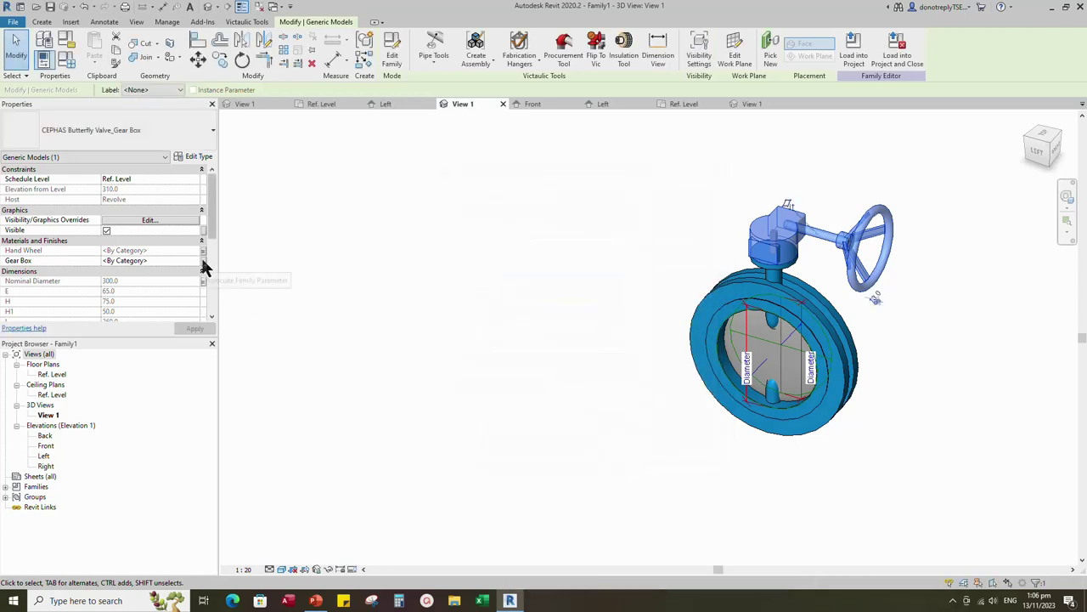
Step: Link the gear box's Gear Box material to a new instance family parameter named Gear Box under Materials and Finishes
click(206, 261)
click(459, 368)
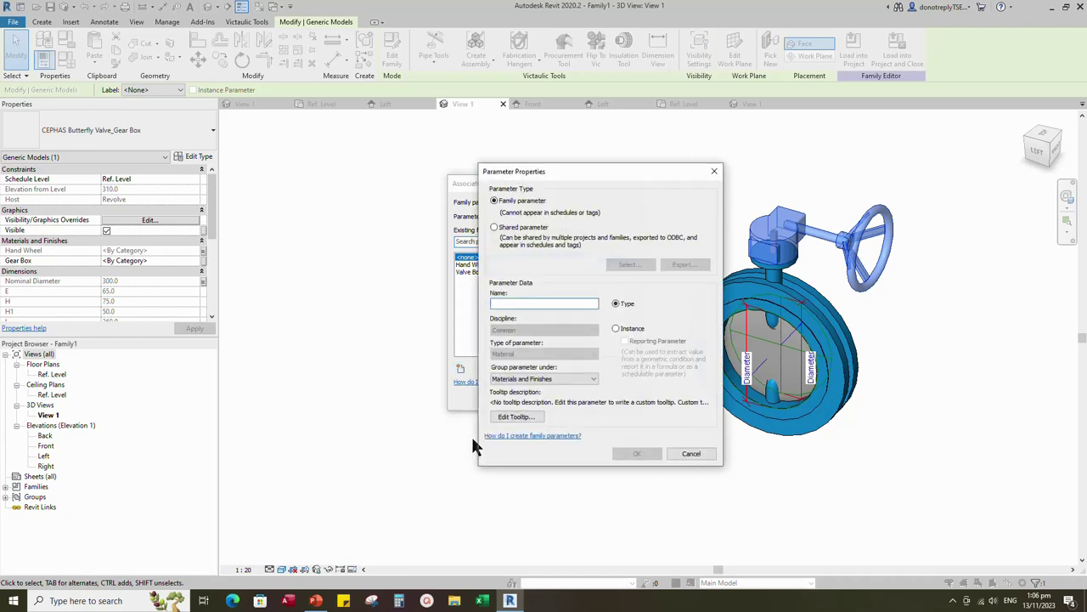
text(Gear Box)
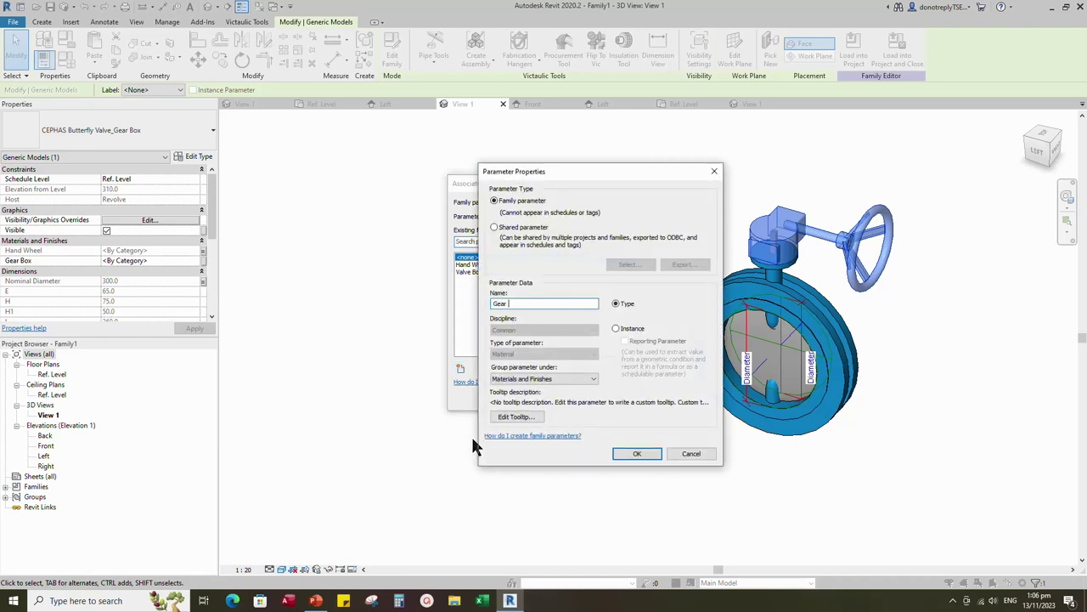
click(616, 328)
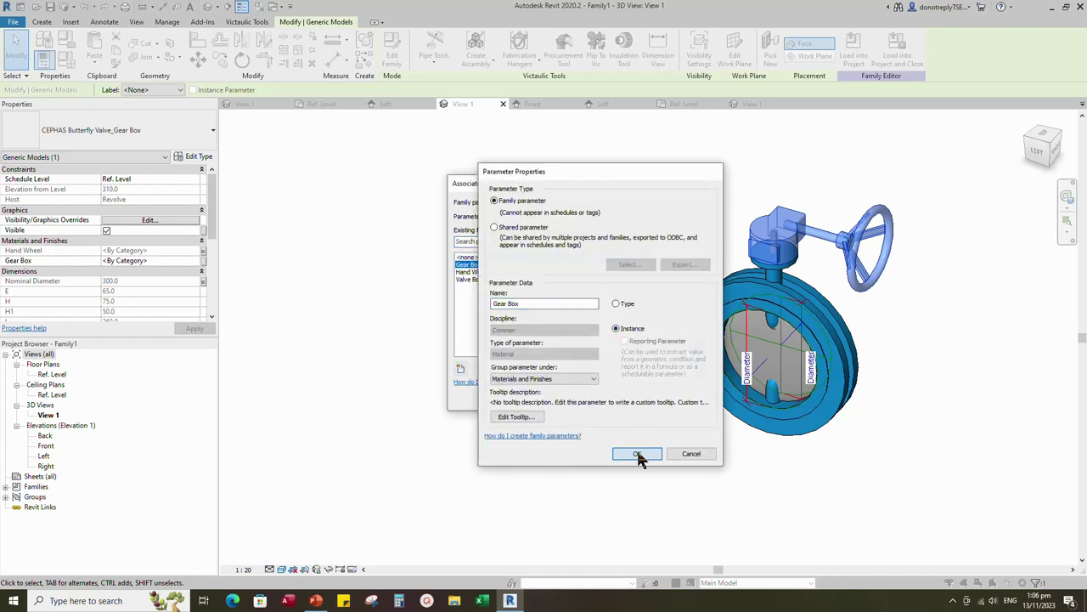
click(637, 453)
click(561, 398)
click(577, 456)
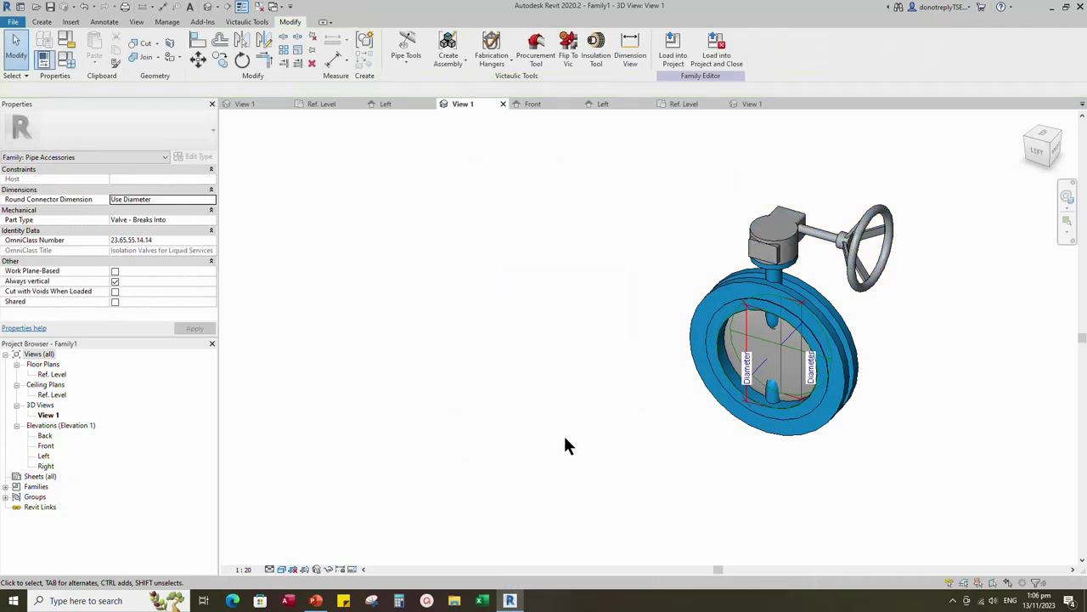
Step: Flex the family in Family Types by applying a Nominal Diameter of 200 and then 100
click(67, 60)
click(168, 306)
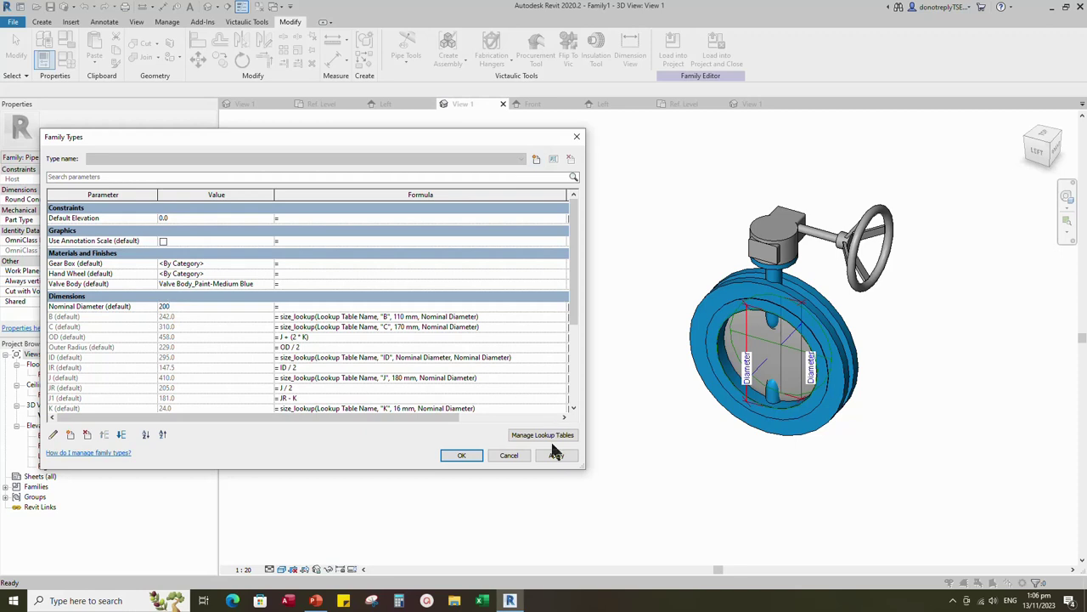
click(554, 454)
click(168, 308)
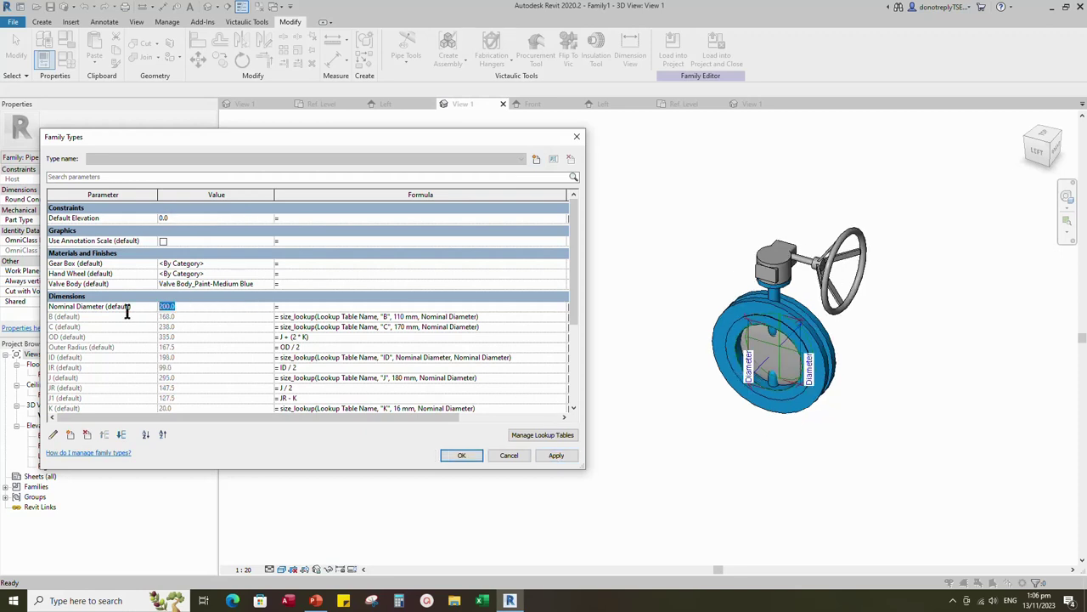
text(100)
click(557, 454)
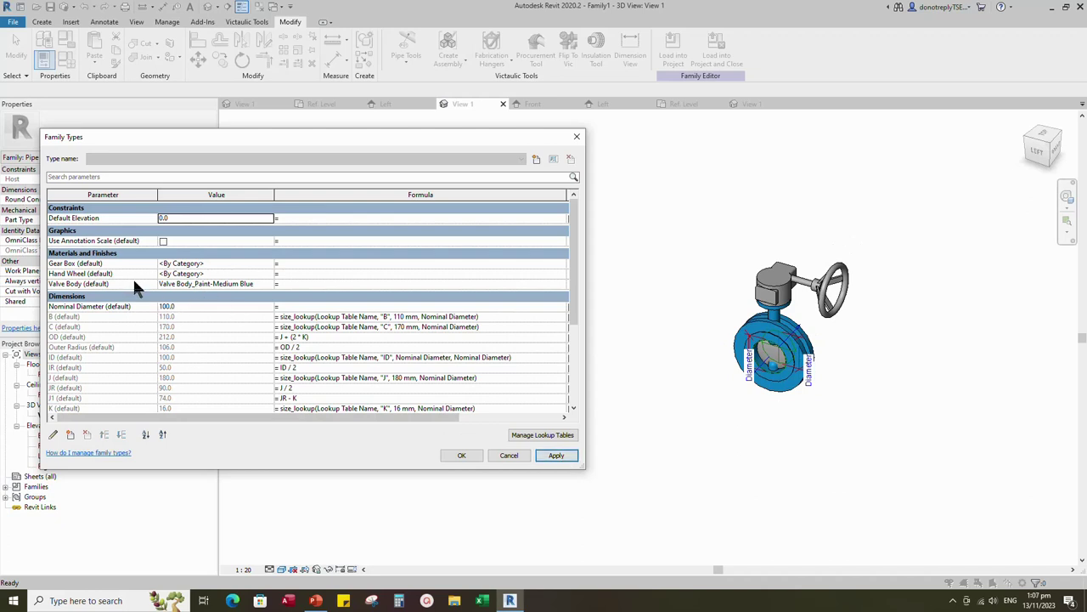
Step: Assign the Valve Body_Paint-Medium Blue material to the Gear Box parameter
click(271, 265)
click(270, 265)
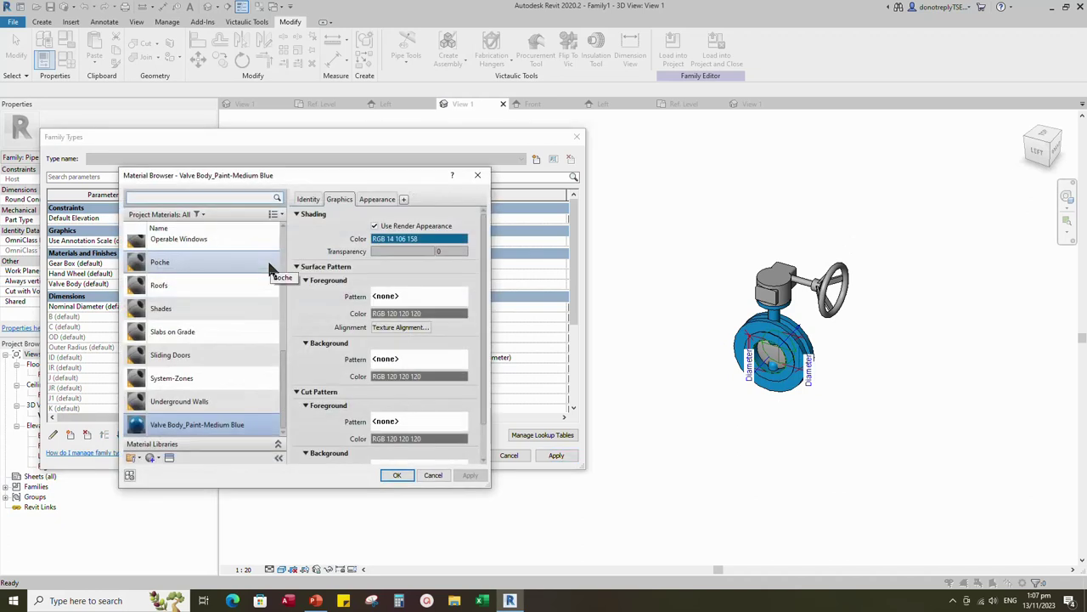
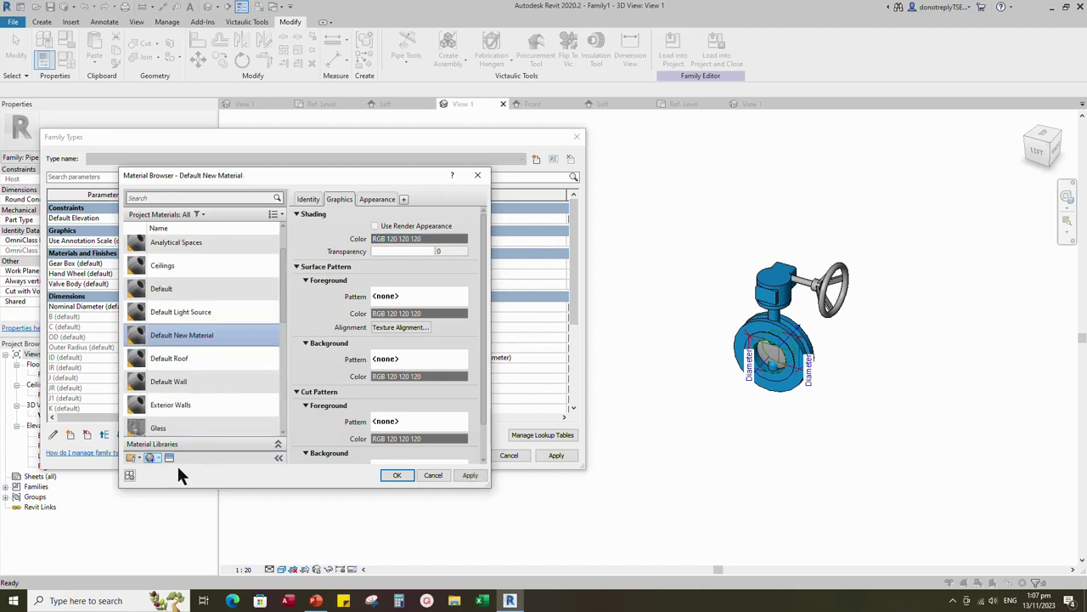
Step: Create a new material for the Hand Wheel parameter and name it Valve Handwheel_Paint-Black
right_click(188, 331)
click(218, 367)
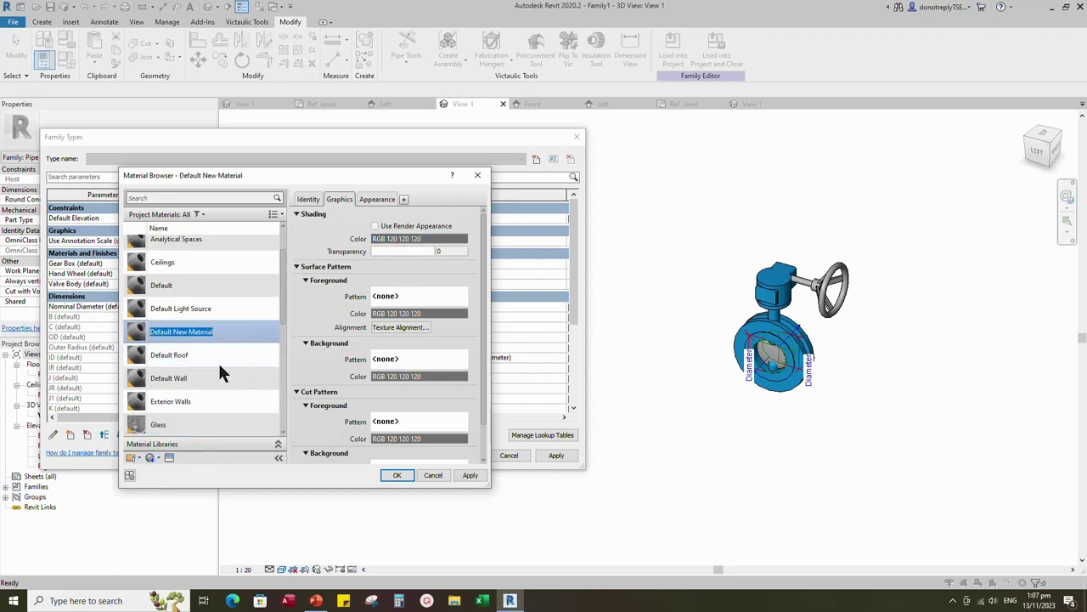
text(Valve Handwheel_Paint-)
text(Bl)
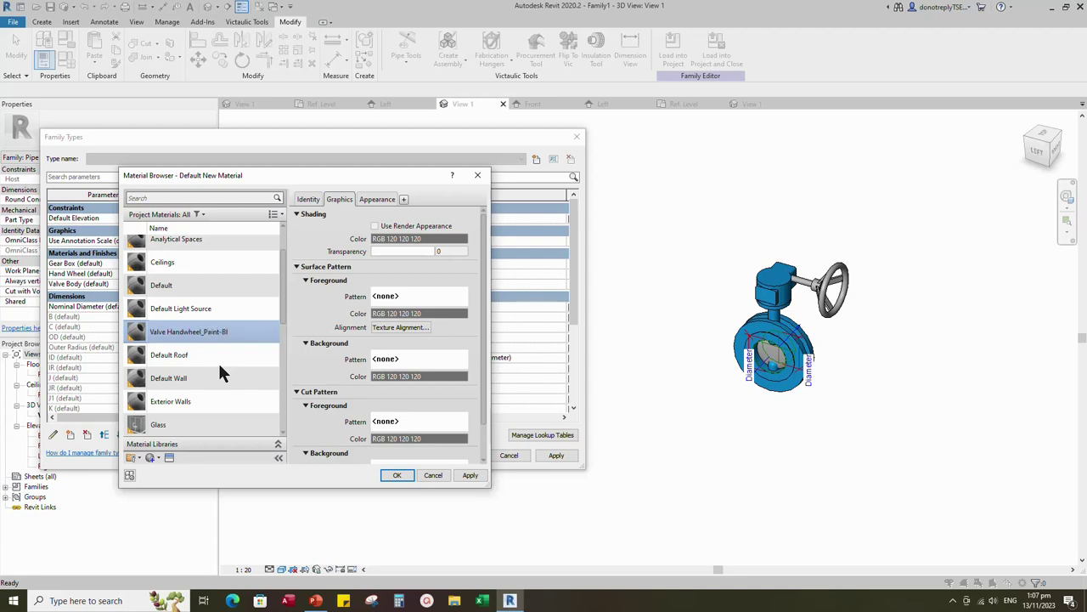
text(ack)
click(469, 476)
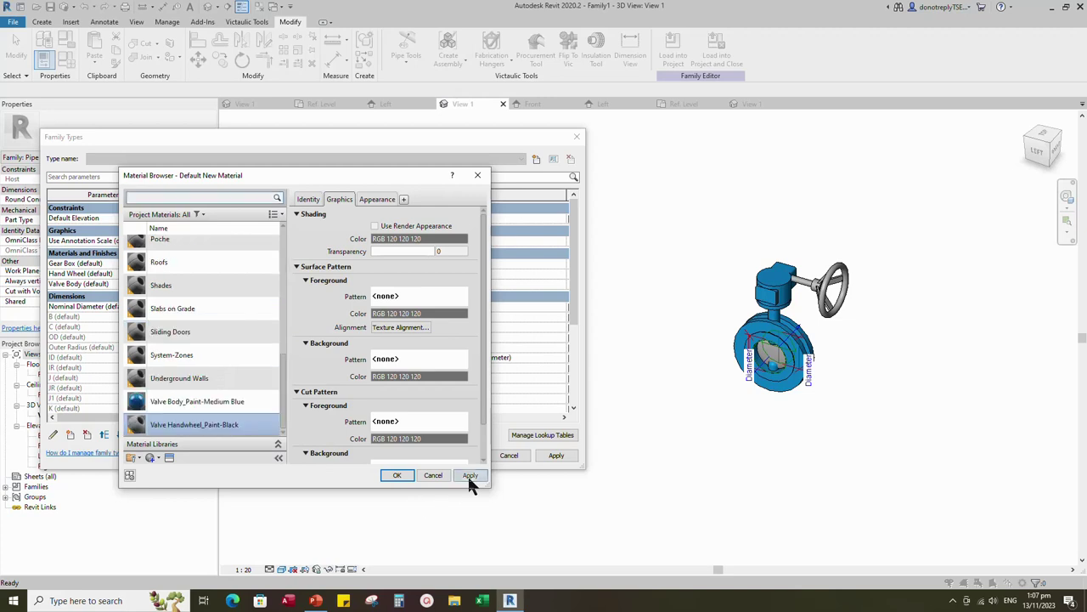
Step: Replace the handwheel material's appearance with the Glossy - Black asset from the Metallic Paint category of the Appearance Library
click(169, 457)
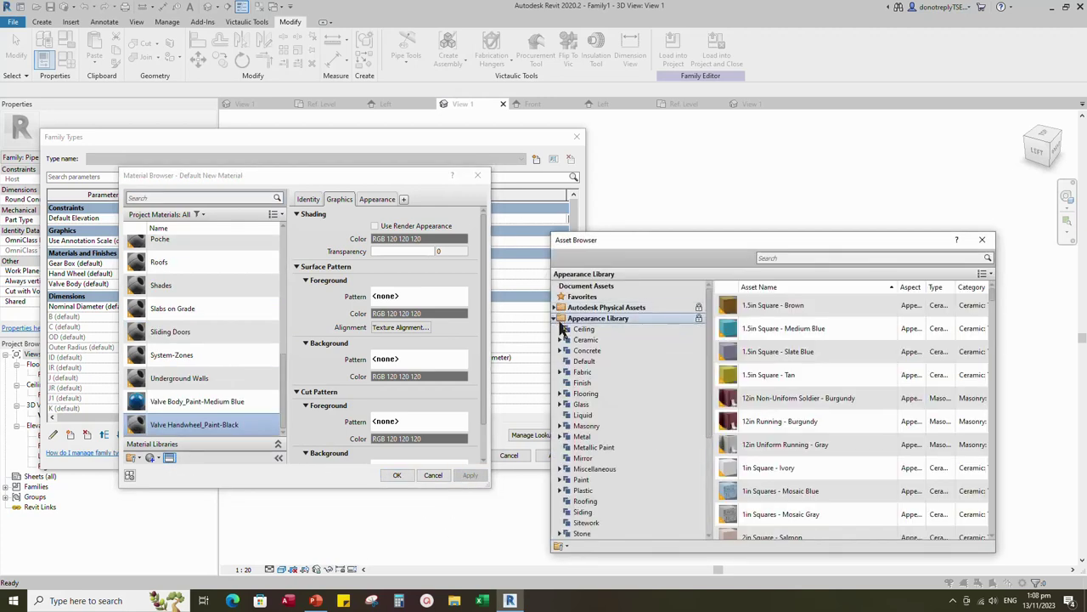
click(593, 447)
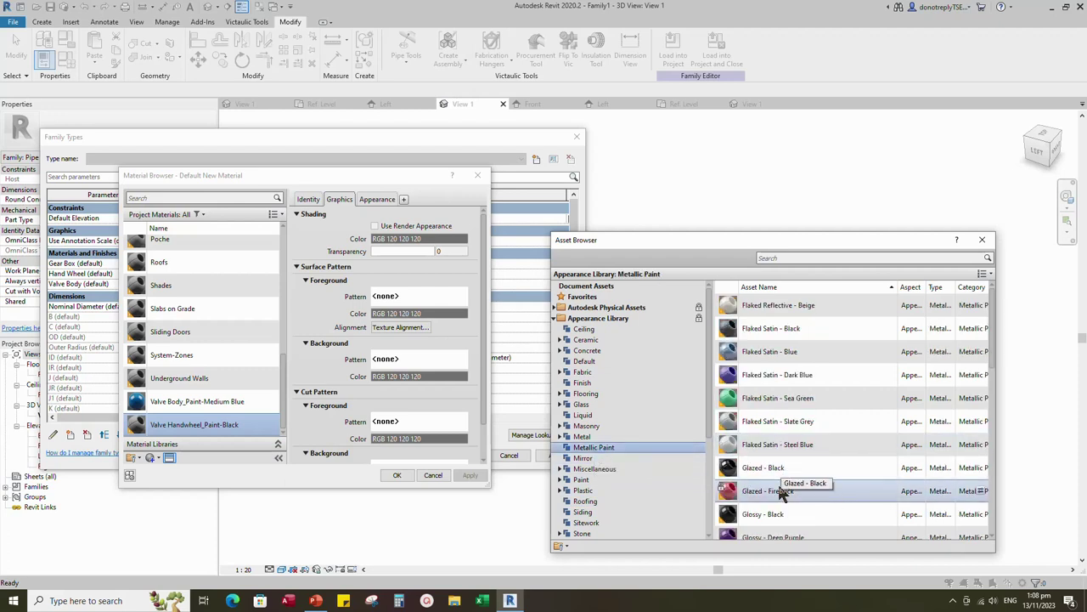
scroll(778, 484, down, 2)
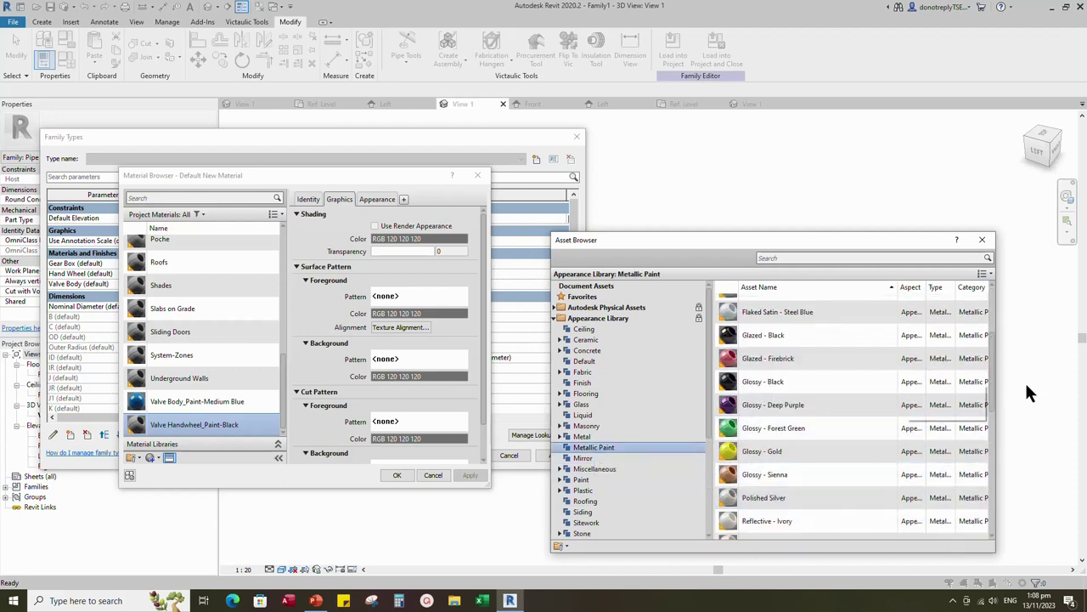
click(984, 384)
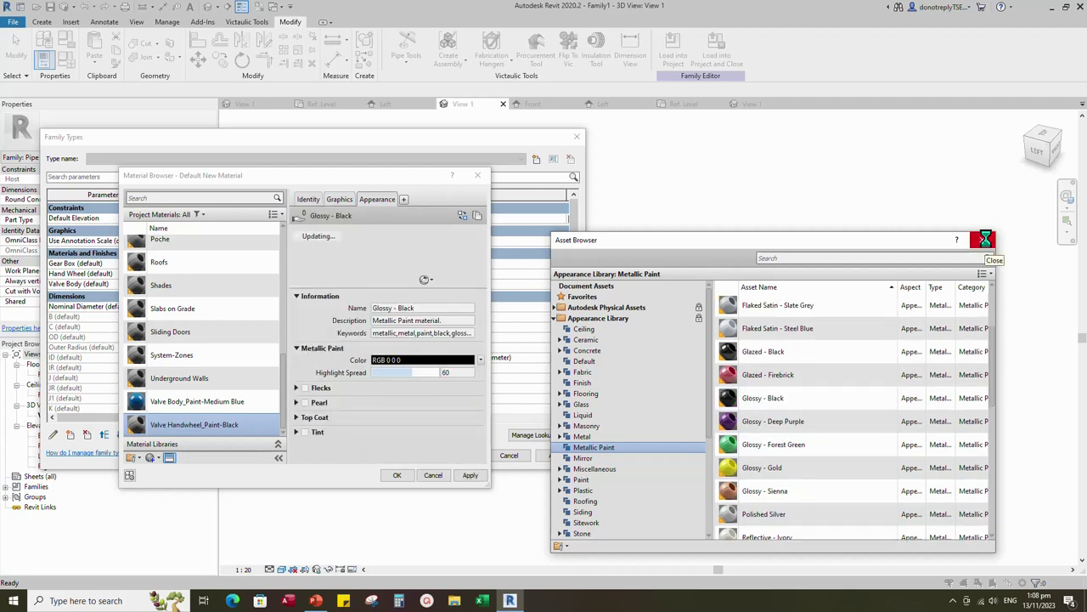
click(986, 239)
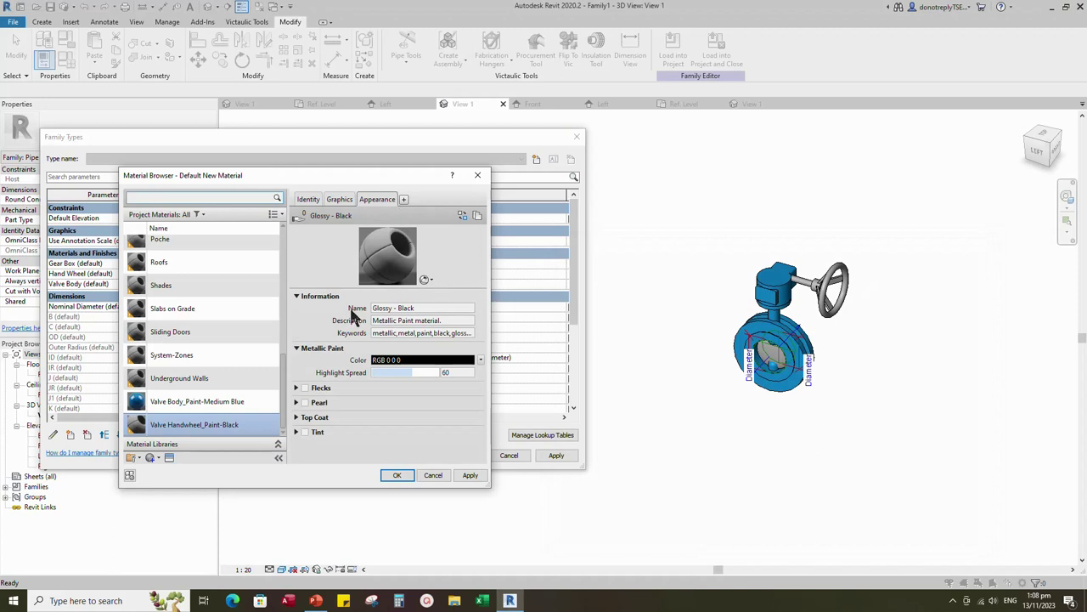
Step: Duplicate the Glossy - Black appearance asset and rename the copy Valve Handwheel_Glossy - Black
click(437, 319)
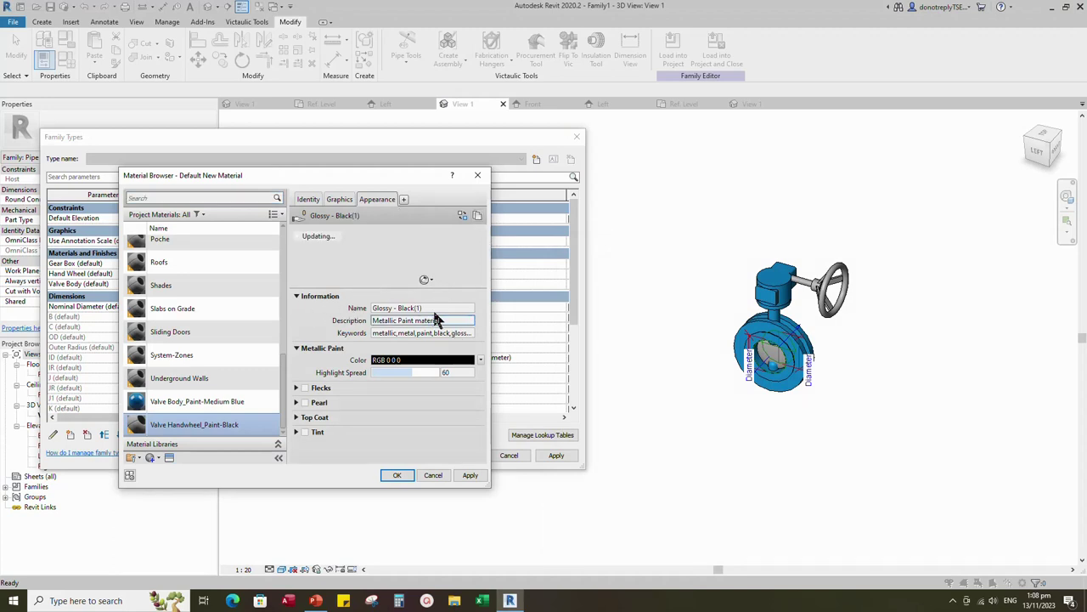
click(433, 309)
key(Home)
text(Valve )
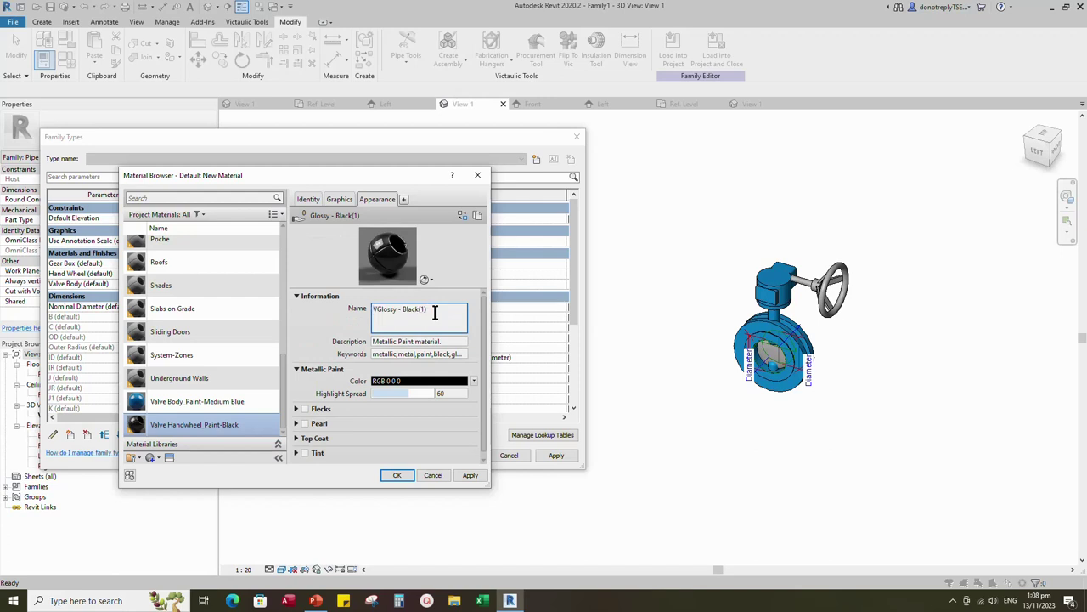
text(Handwheel)
text(l)
text(_)
click(406, 317)
key(BackSpace)
key(BackSpace)
key(BackSpace)
click(471, 475)
Step: Enable Use Render Appearance for the handwheel material's shading and assign Valve Handwheel_Paint-Black to the Hand Wheel parameter
click(339, 198)
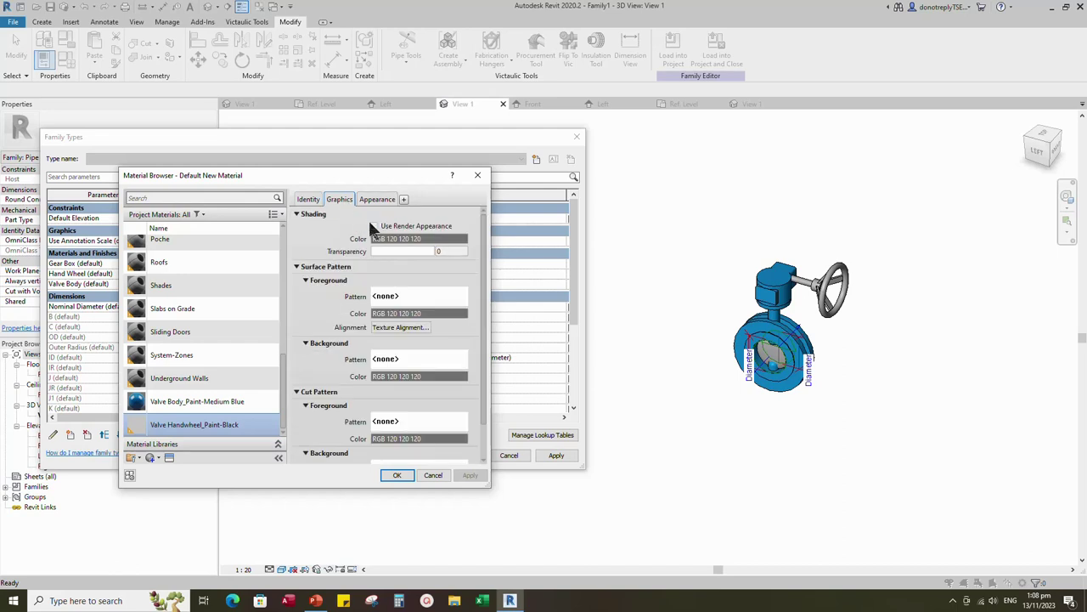
click(374, 227)
click(391, 473)
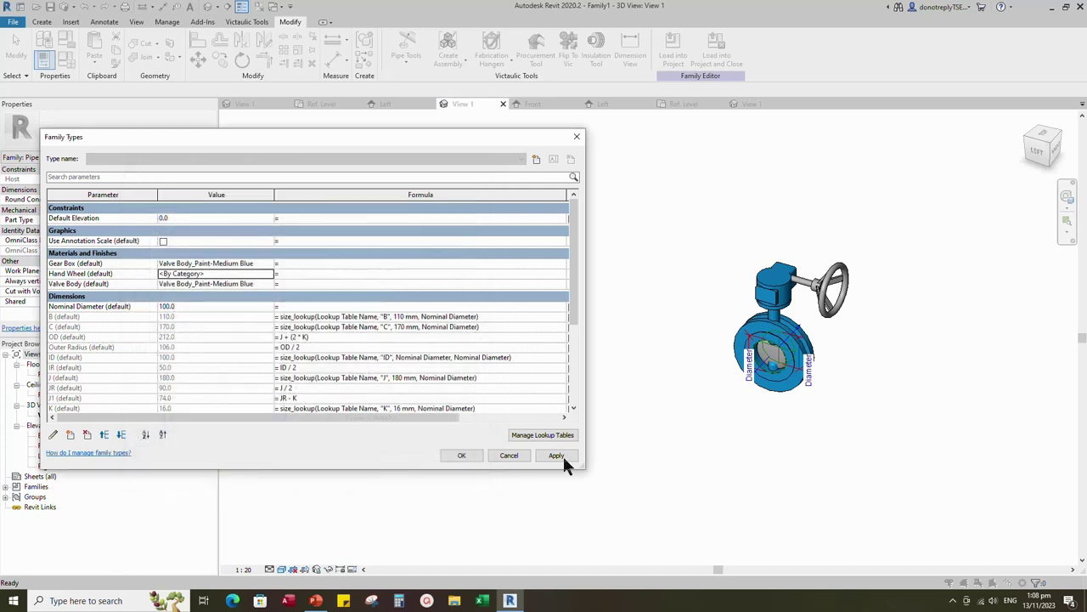
click(557, 456)
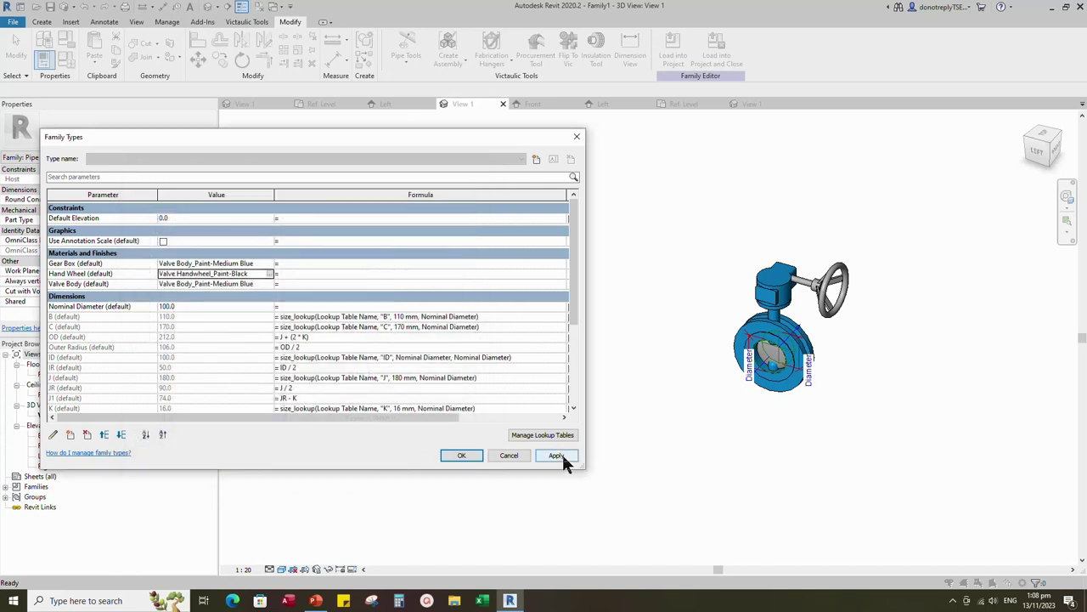
click(467, 457)
click(599, 345)
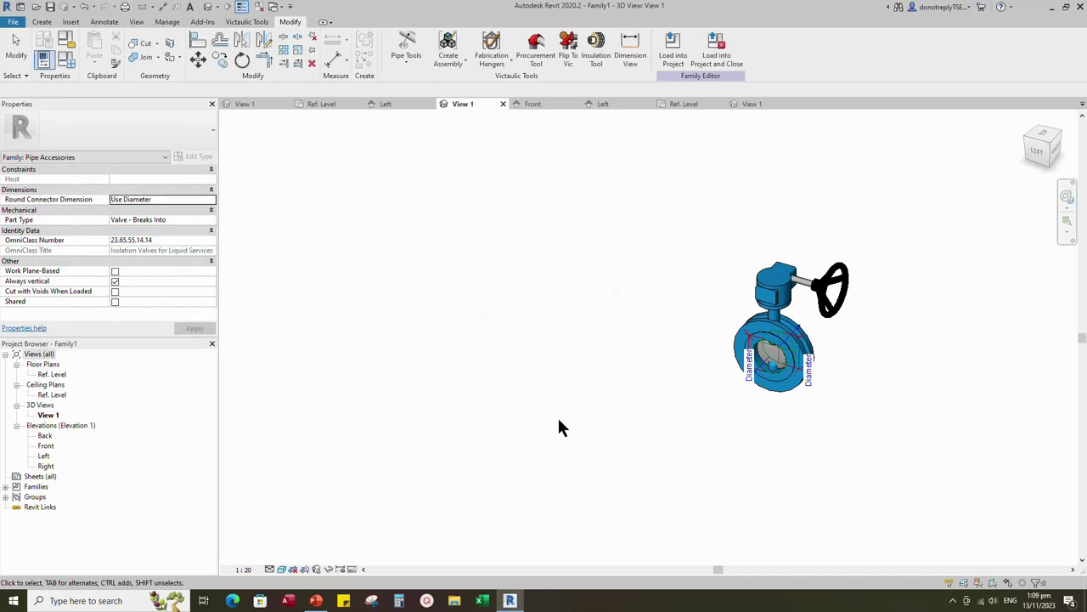
Step: Set the family's Nominal Diameter to 300 in Family Types
shift+middle_drag(559, 419, 854, 399)
scroll(794, 410, up, 5)
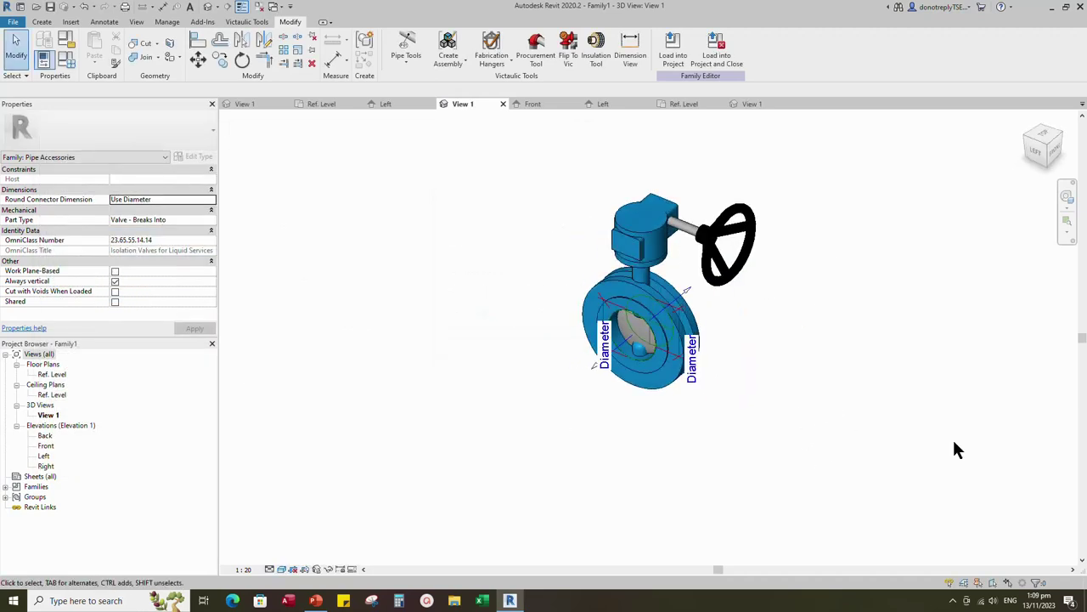
scroll(892, 444, down, 1)
scroll(476, 349, up, 1)
click(71, 58)
click(169, 305)
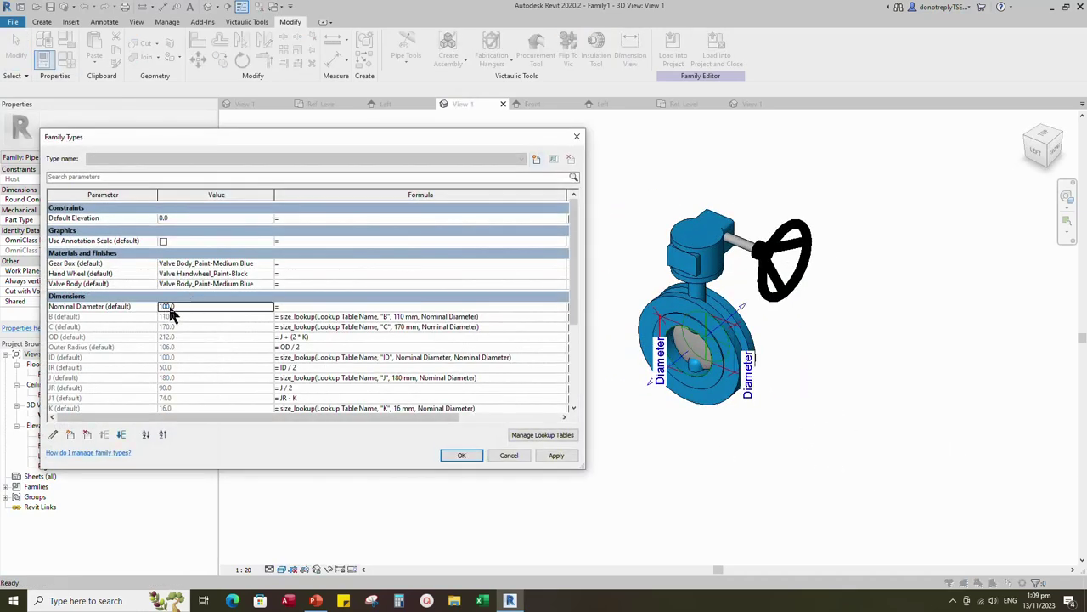
text(300)
key(Return)
click(462, 455)
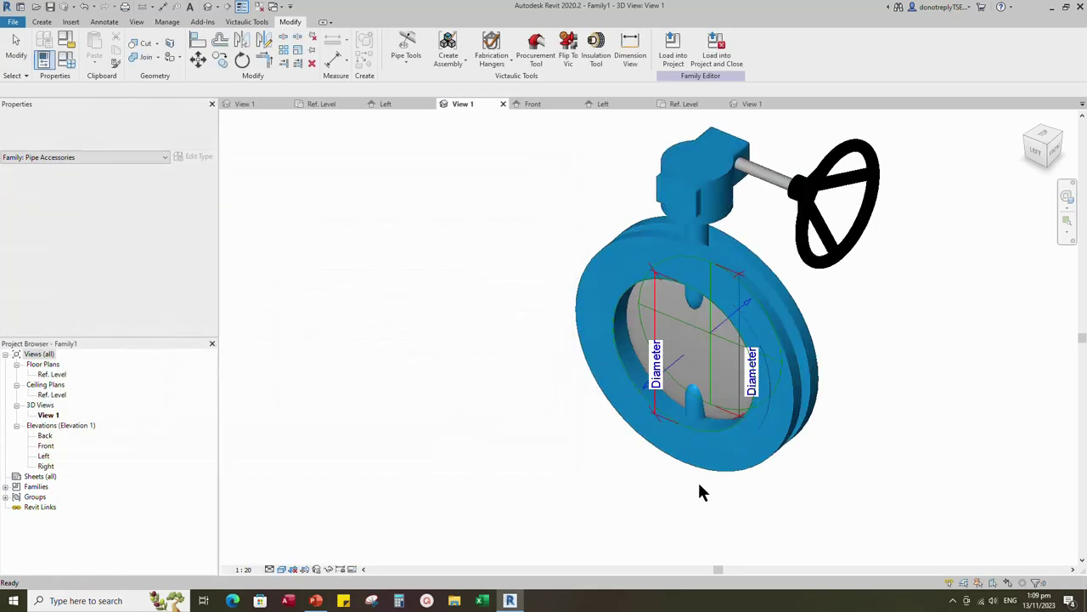
Step: Change the 3D view's visual style and orient the valve to the top-front-left isometric view
shift+middle_drag(699, 492, 536, 451)
click(283, 569)
click(302, 546)
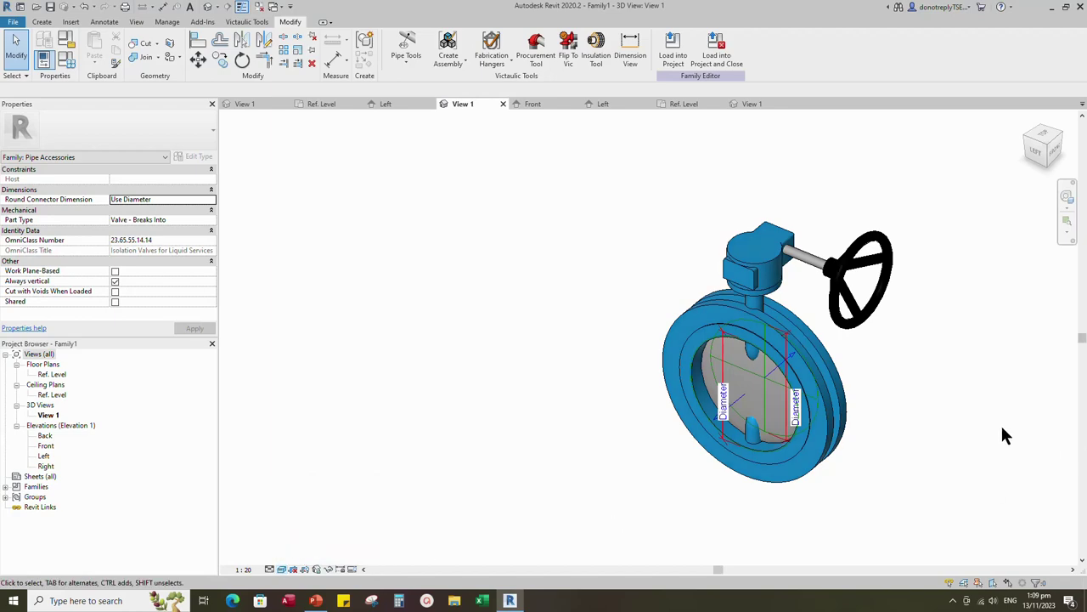
shift+middle_drag(1003, 434, 897, 430)
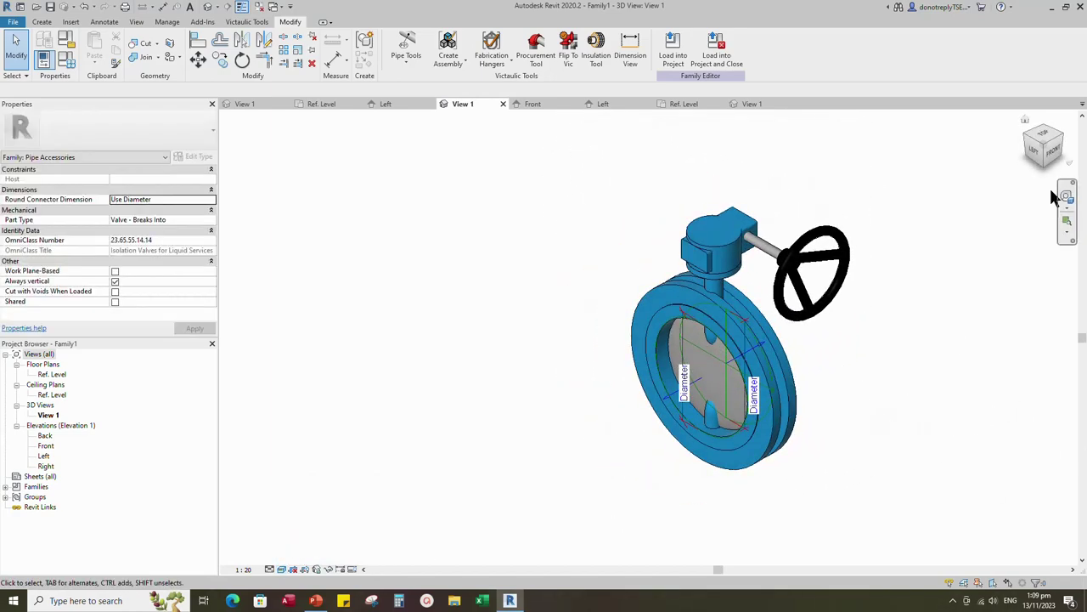
click(1044, 147)
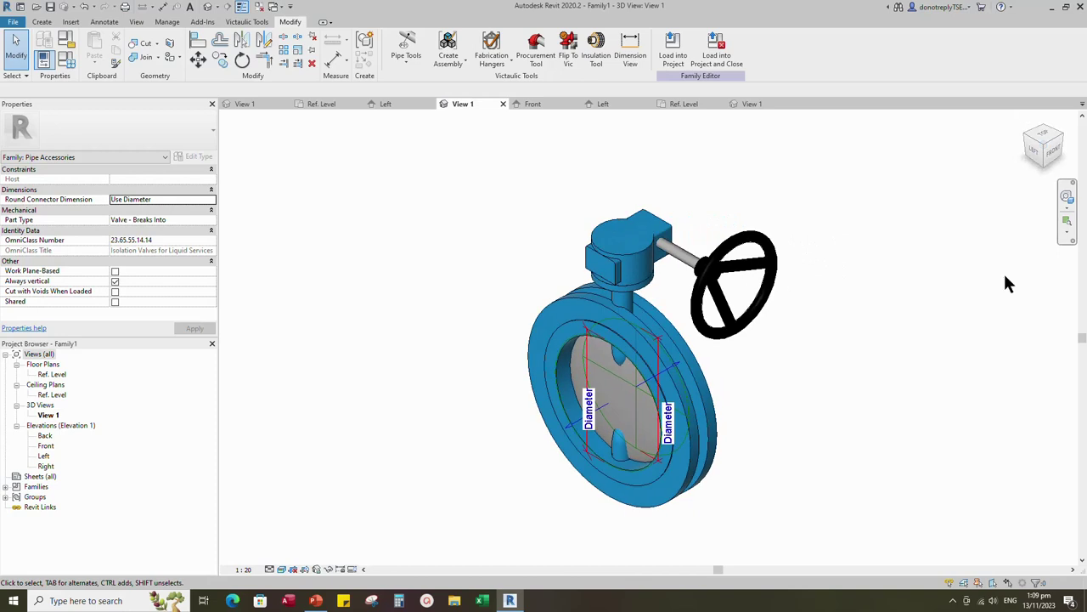